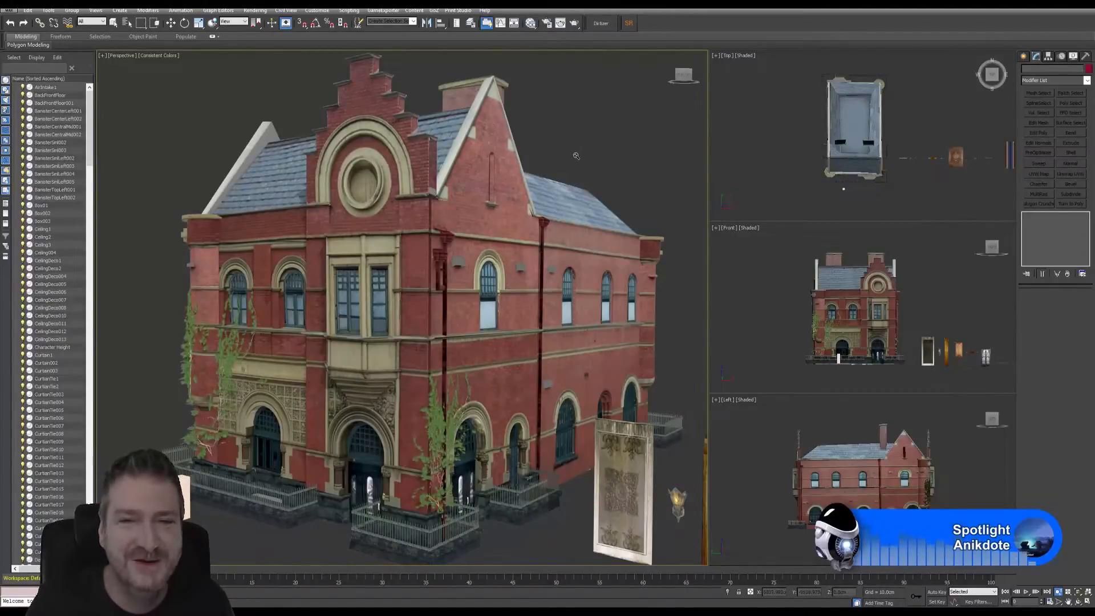
- Survey the row of modular pieces beside the brick building, from the wall panels, curtains and staircase to the farthest floor pieces
middle_click_drag(576, 156, 511, 133)
scroll(489, 224, "down", 3)
middle_click_drag(590, 343, 474, 310)
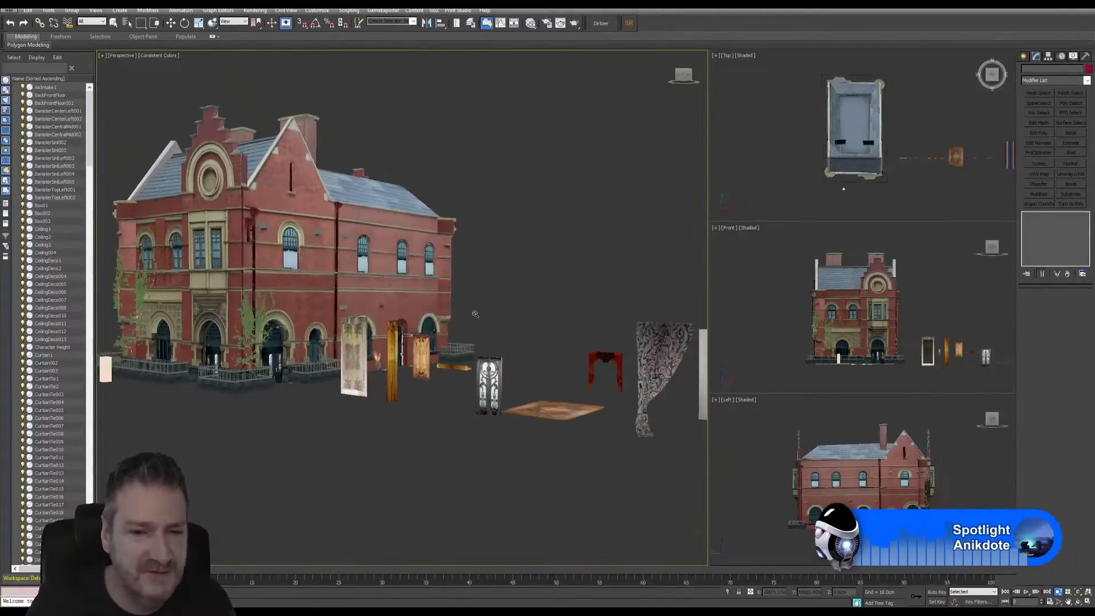
middle_click_drag(607, 309, 470, 293)
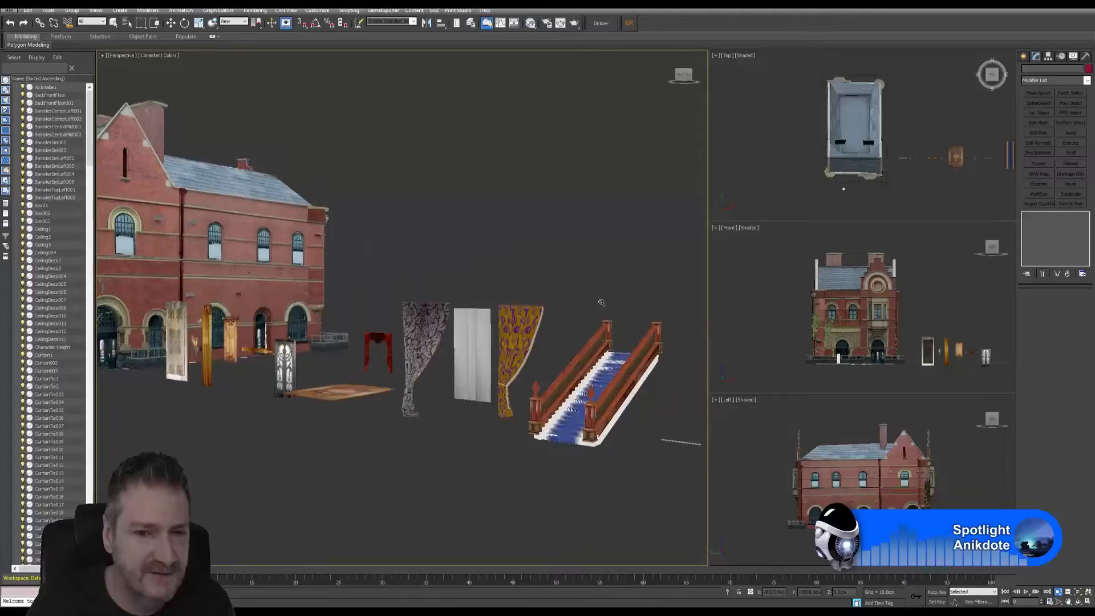
middle_click_drag(542, 251, 452, 247)
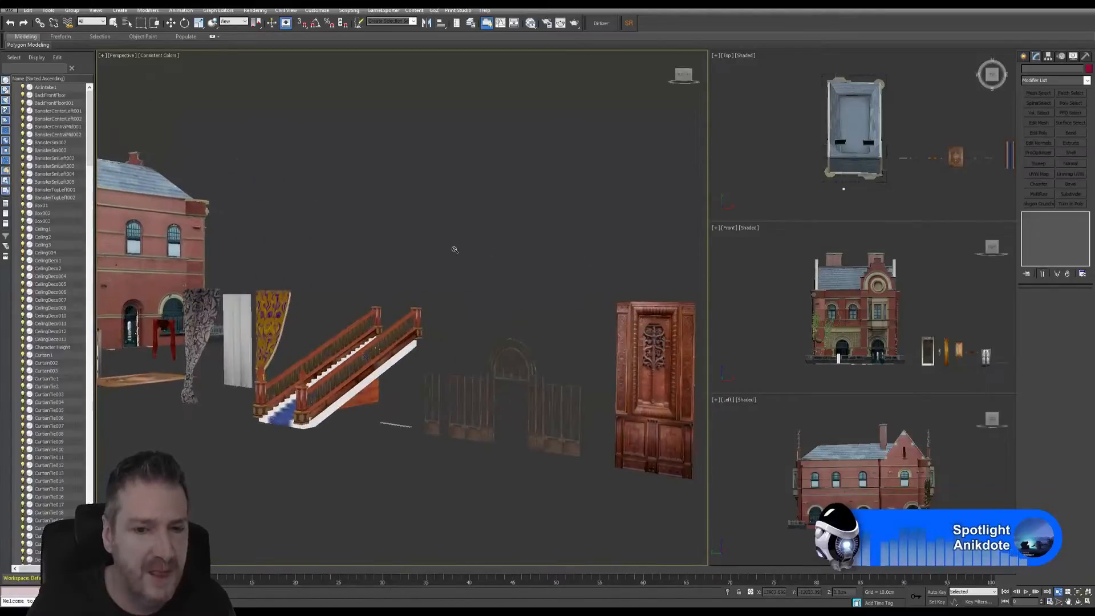
scroll(539, 284, "down", 5)
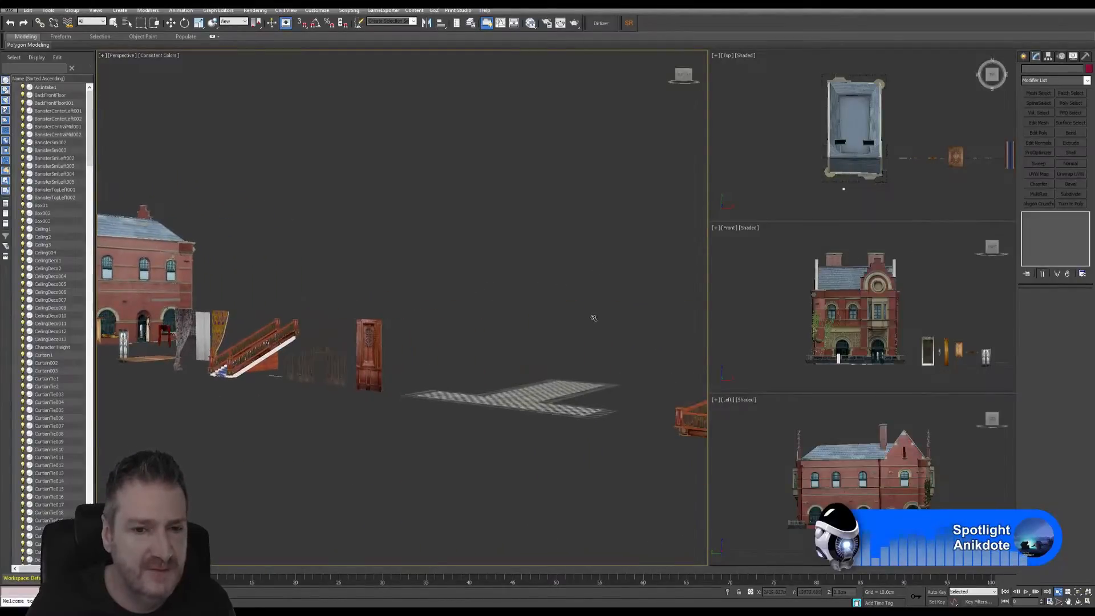
middle_click_drag(595, 318, 457, 297)
middle_click_drag(568, 299, 474, 314)
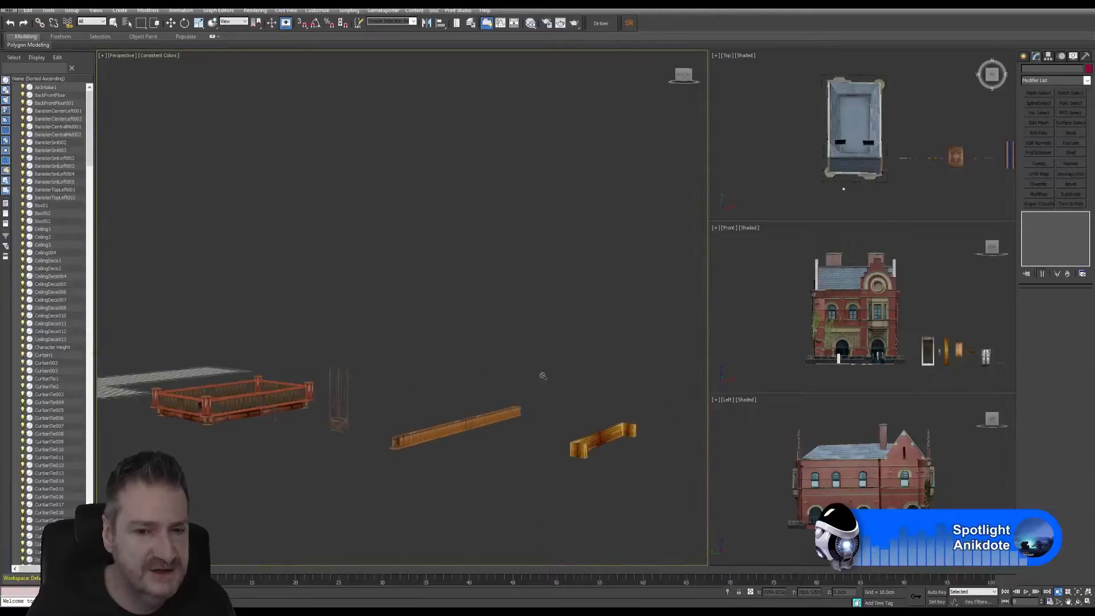
middle_click_drag(574, 355, 425, 345)
scroll(526, 346, "down", 5)
middle_click_drag(642, 377, 481, 347)
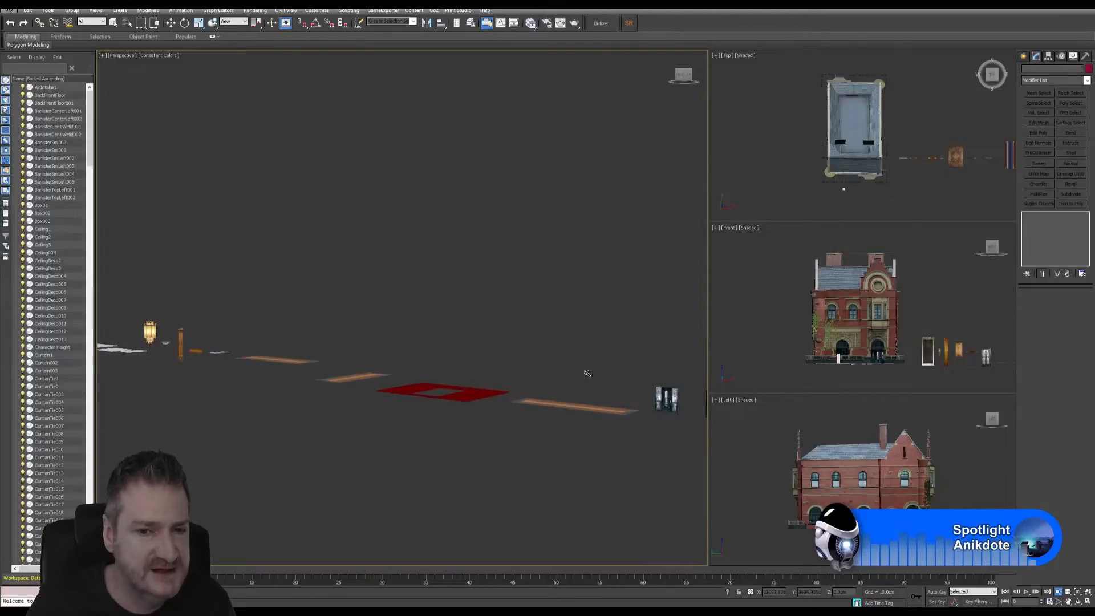
middle_click_drag(606, 373, 460, 347)
- Return to the brick building and examine its exterior facade up close
middle_click_drag(229, 319, 465, 322)
scroll(352, 318, "up", 4)
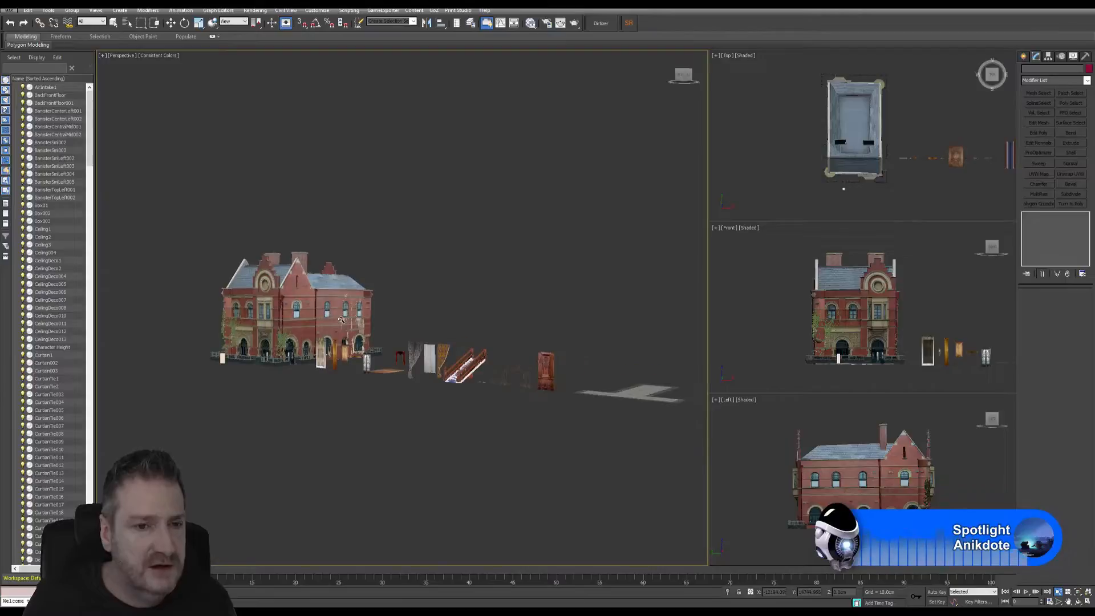
scroll(456, 260, "up", 3)
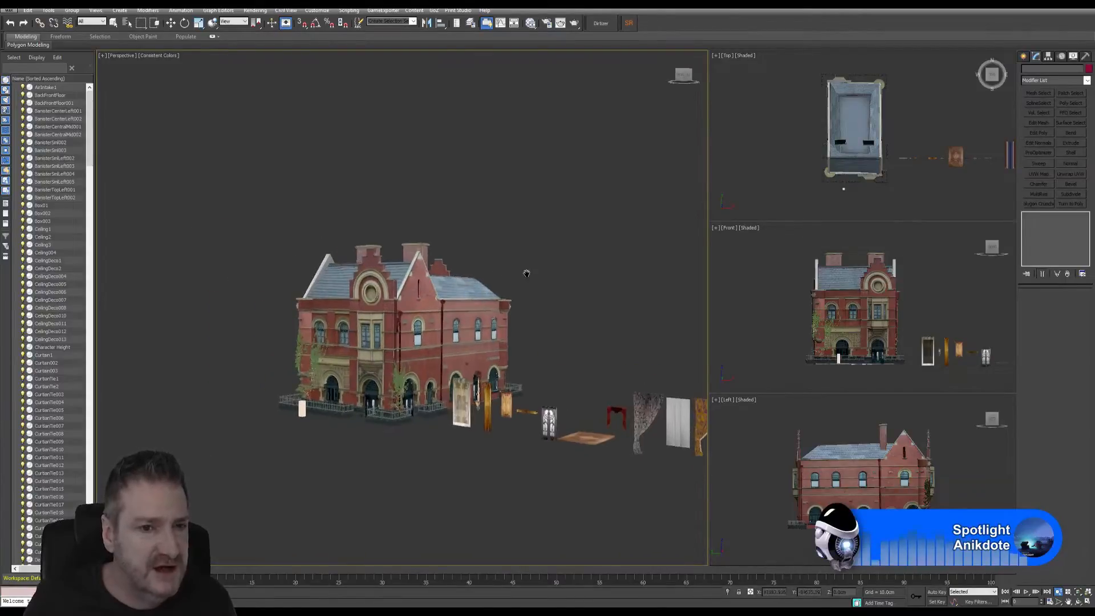
scroll(394, 336, "up", 3)
scroll(394, 336, "up", 2)
scroll(514, 357, "down", 3)
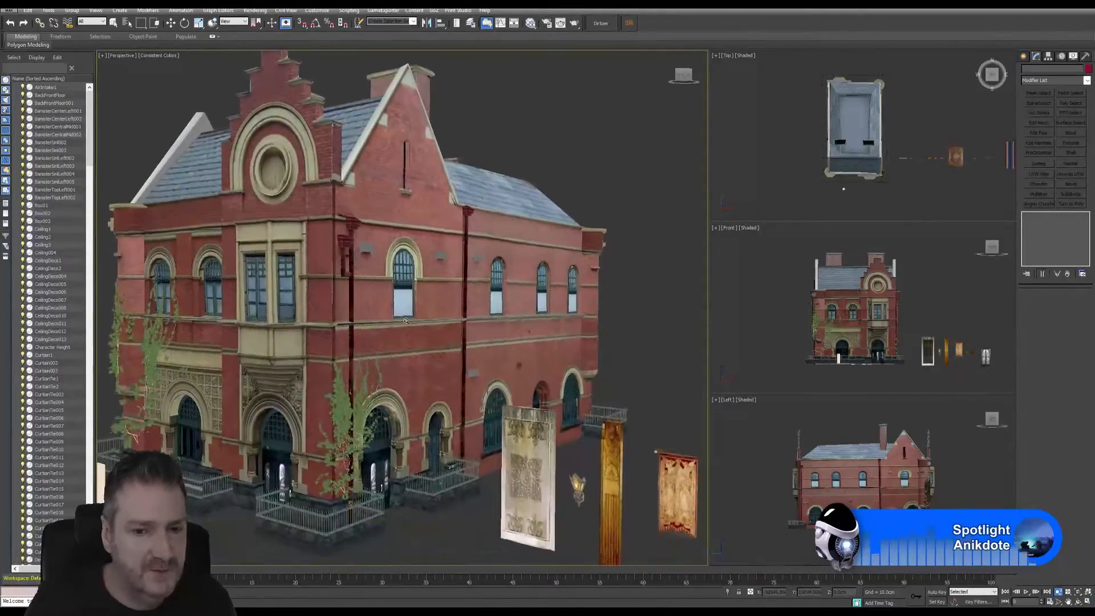
scroll(513, 358, "down", 2)
- Select the carved wooden panel beside the iron gate and examine it up close, orbiting around it to a frontal view
scroll(520, 336, "up", 5)
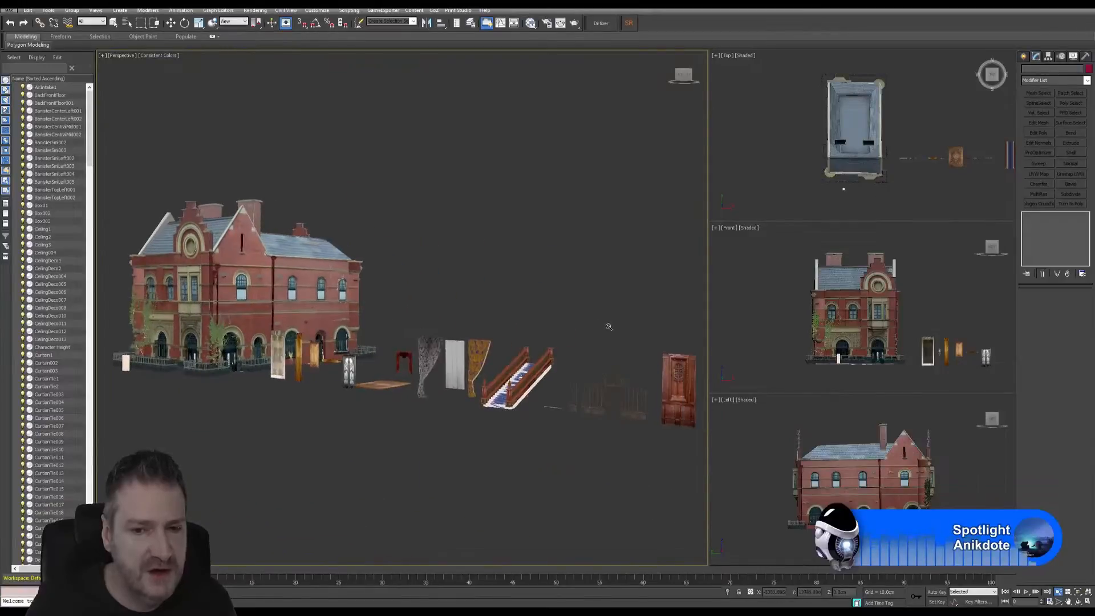
scroll(525, 321, "up", 6)
scroll(494, 311, "down", 5)
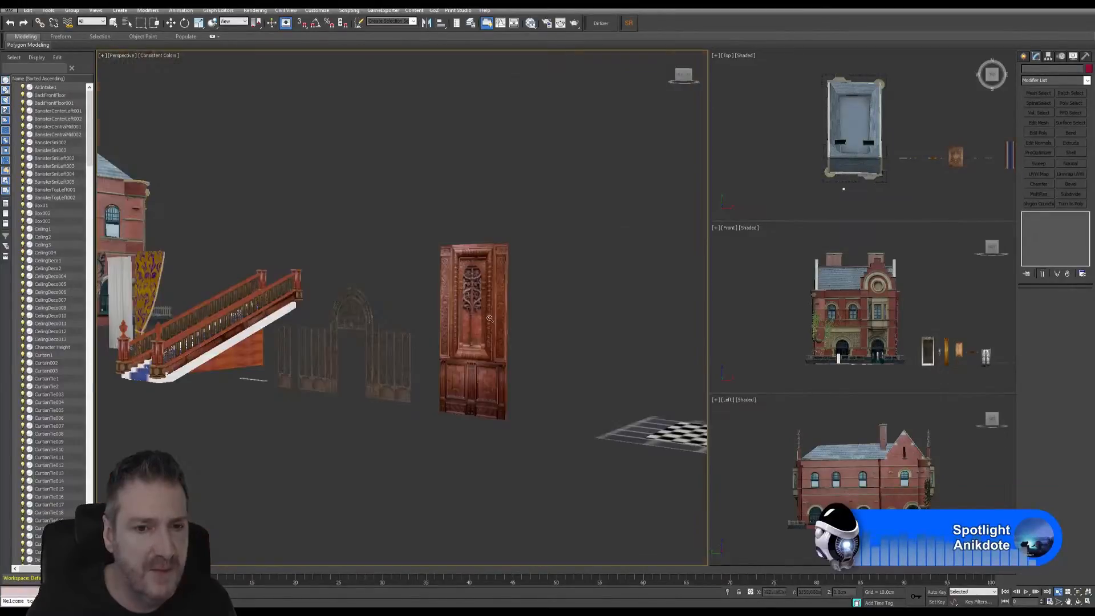
left_click(113, 23)
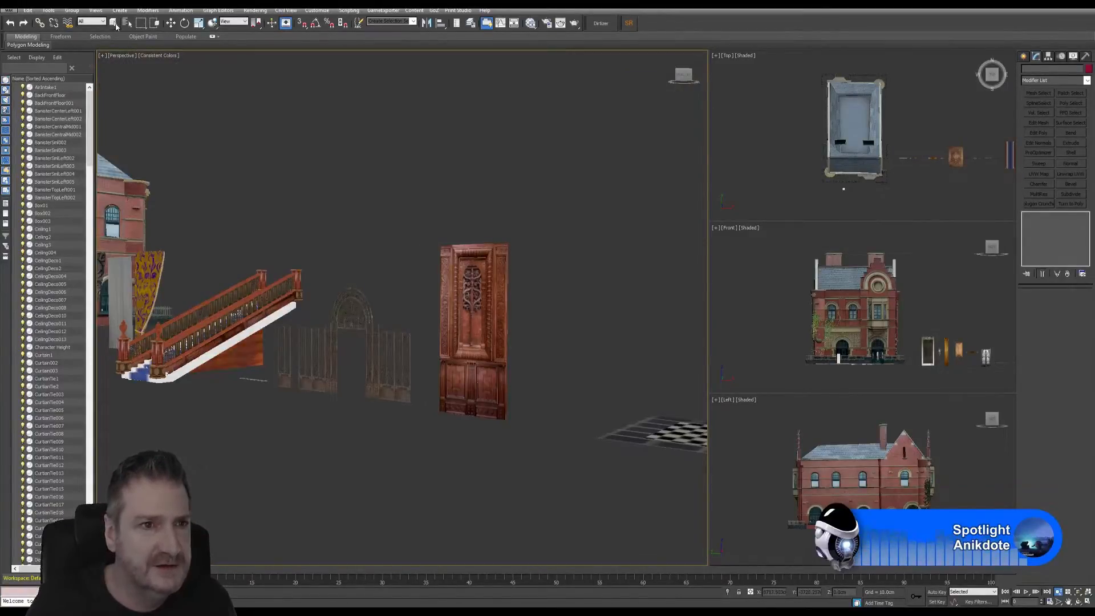
left_click(497, 251)
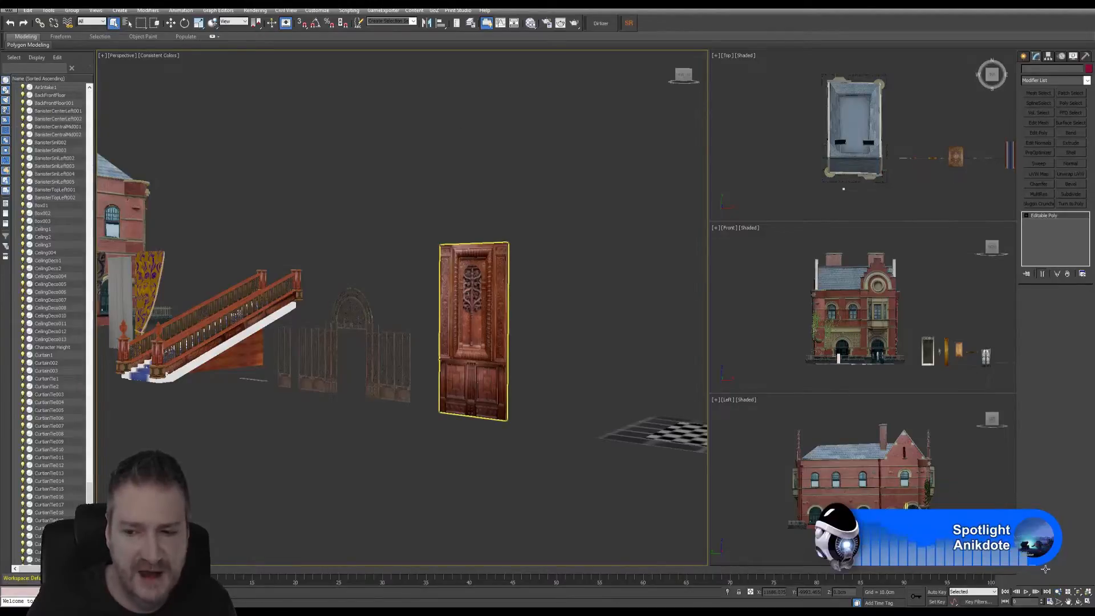
key("z")
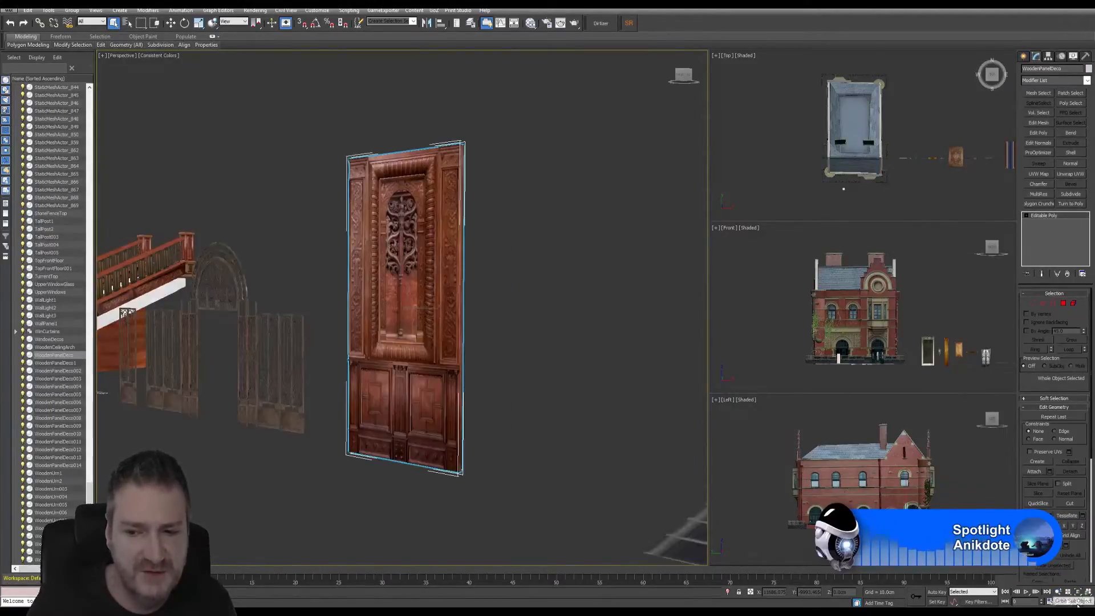
left_click(1078, 602)
left_click_drag(397, 322, 383, 204)
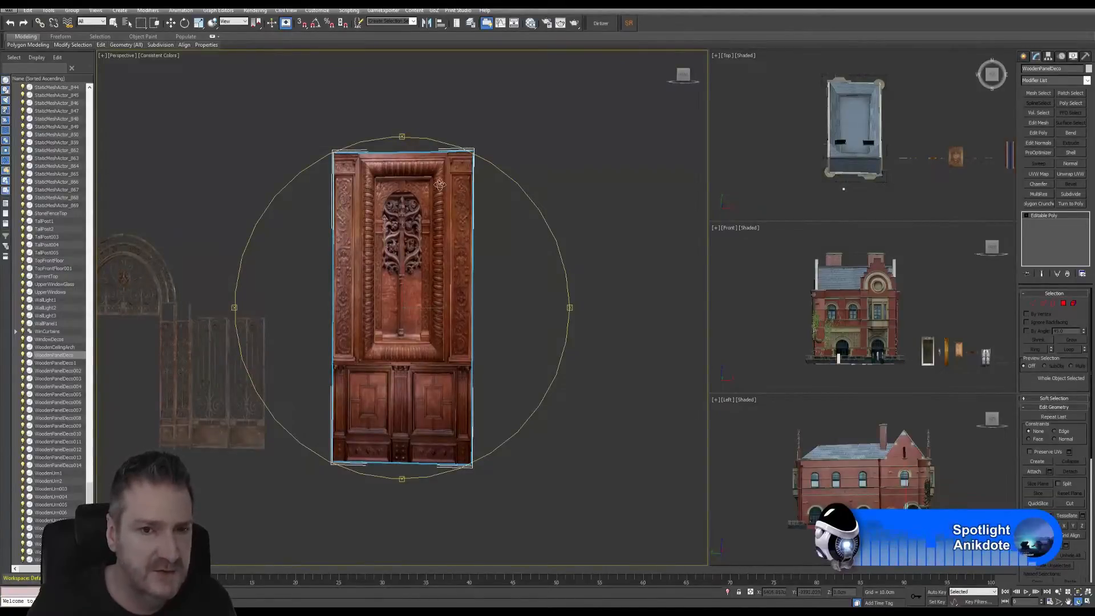
left_click_drag(437, 268, 424, 269)
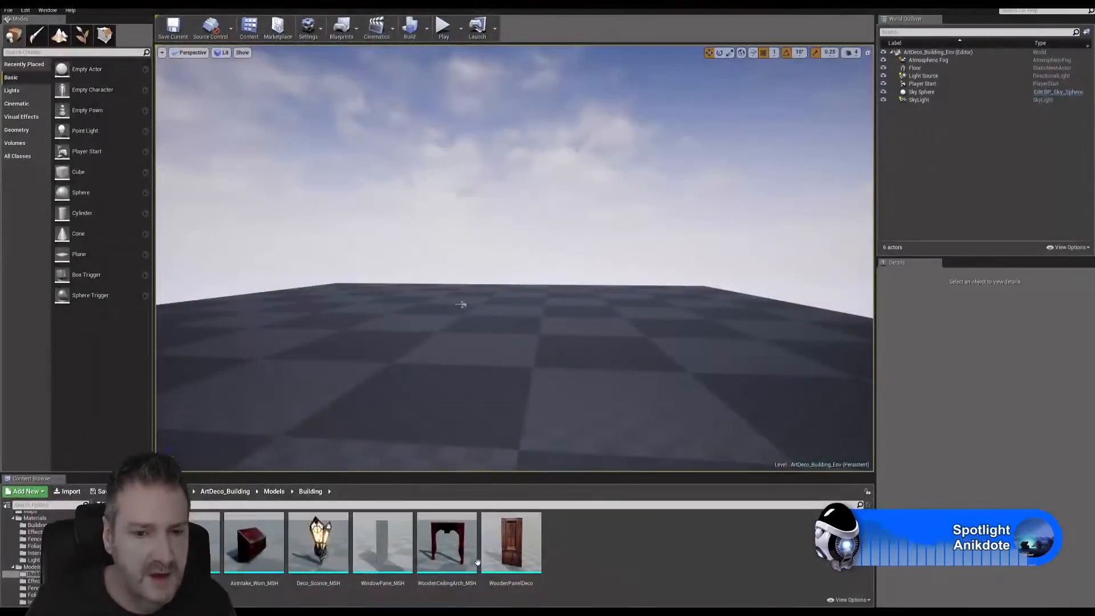
- In Unreal Editor, open the WoodenPanelDeco mesh, examine its carved relief from several angles, and close it
left_click(512, 556)
double_click(512, 556)
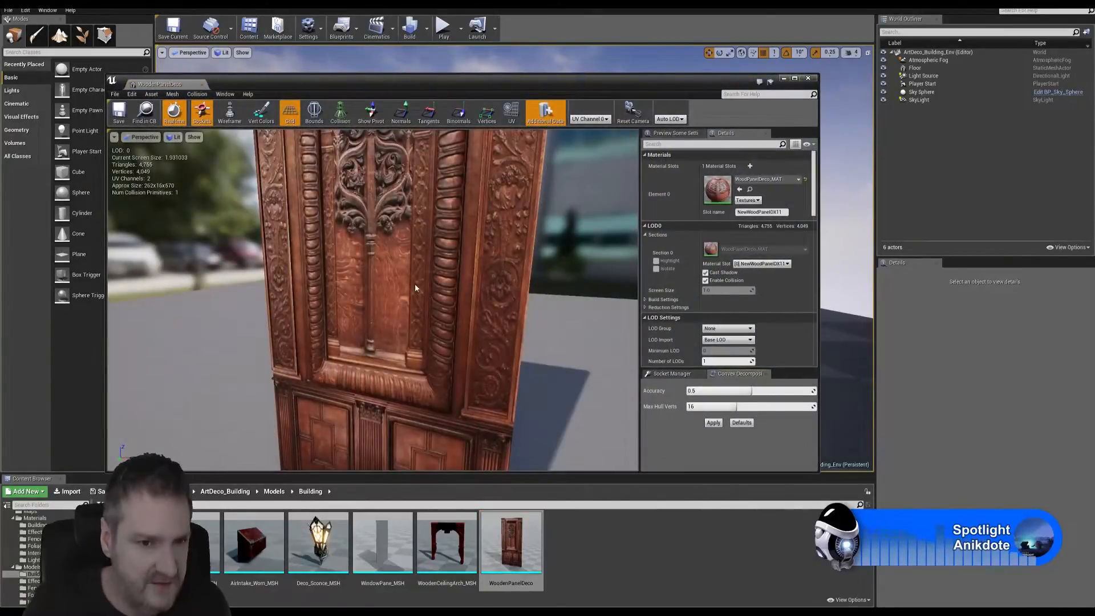
left_click_drag(413, 283, 408, 339)
left_click_drag(321, 402, 231, 388)
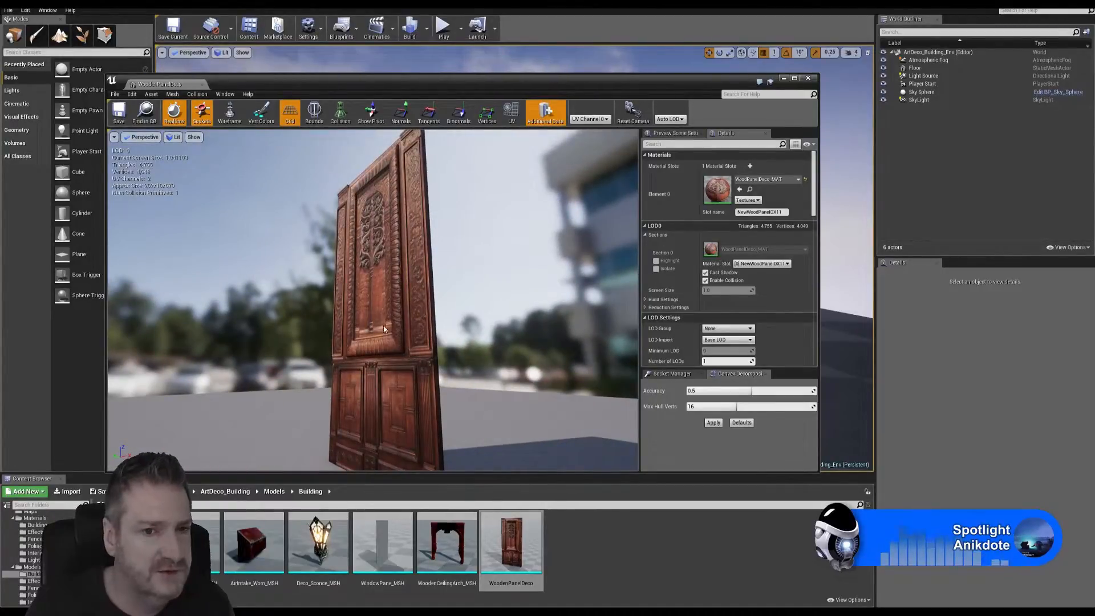
mouse_move(386, 331)
left_mouse_down()
mouse_move(325, 367)
mouse_move(433, 370)
mouse_move(374, 336)
left_mouse_up()
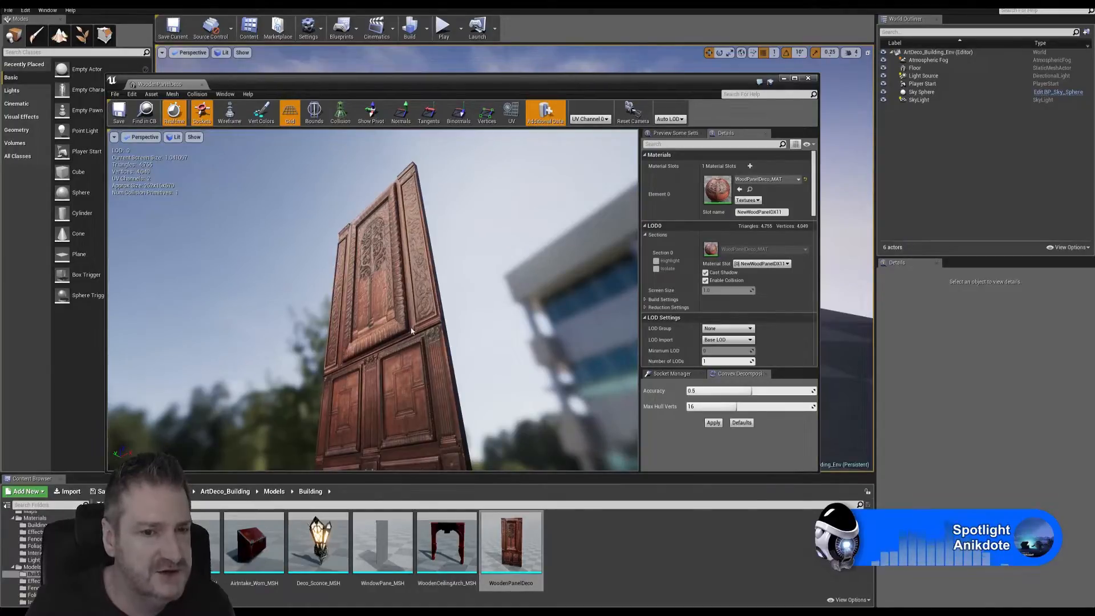
mouse_move(353, 352)
left_mouse_down()
mouse_move(368, 346)
mouse_move(408, 365)
mouse_move(365, 365)
left_mouse_up()
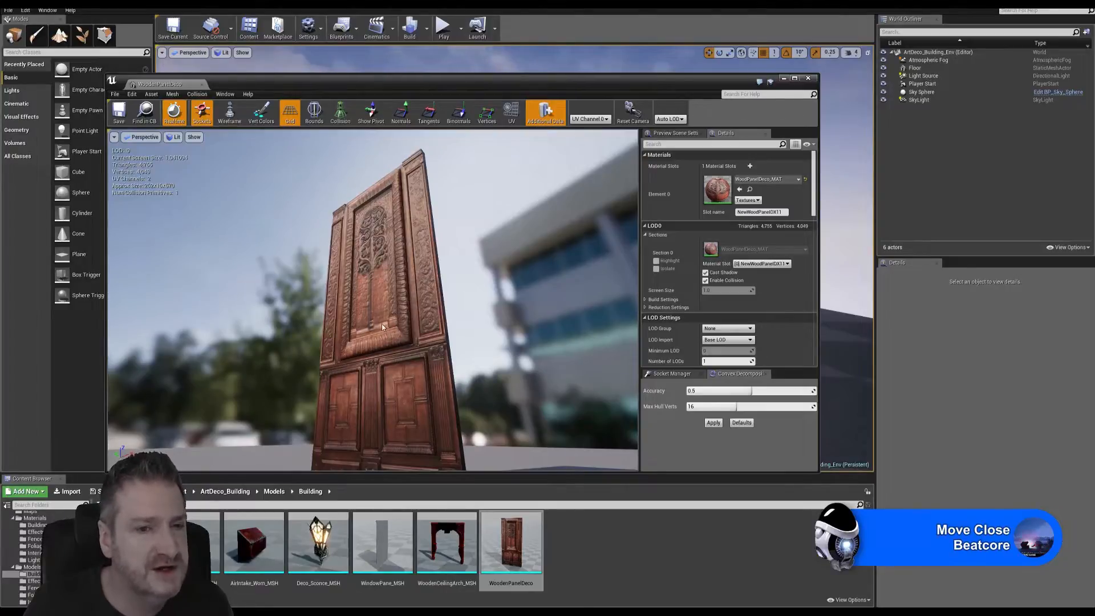
left_click_drag(372, 338, 394, 325, "alt")
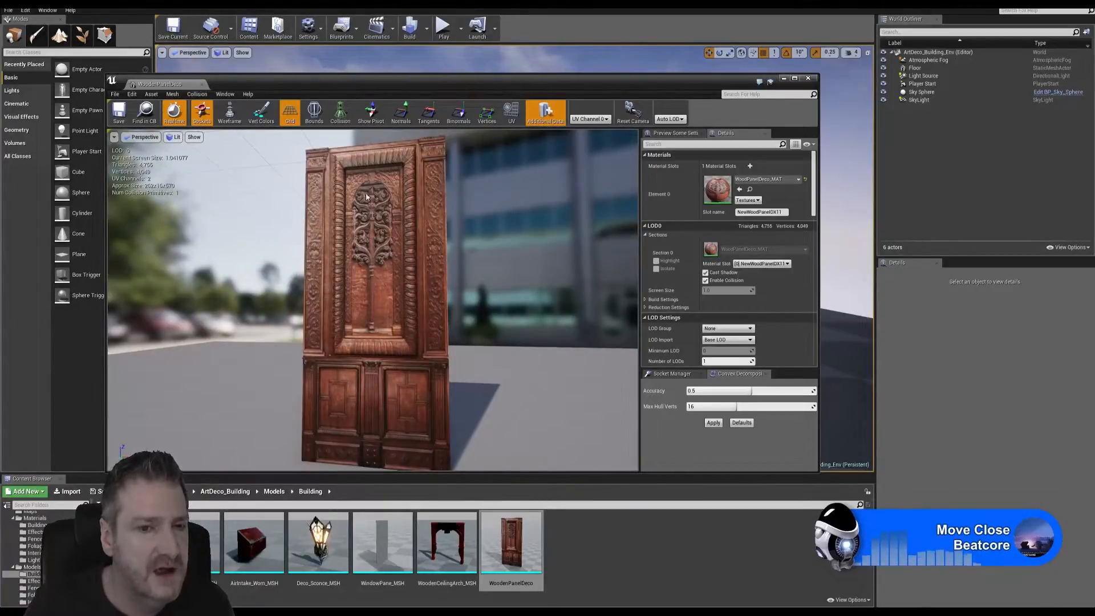
left_click_drag(399, 267, 389, 314, "alt")
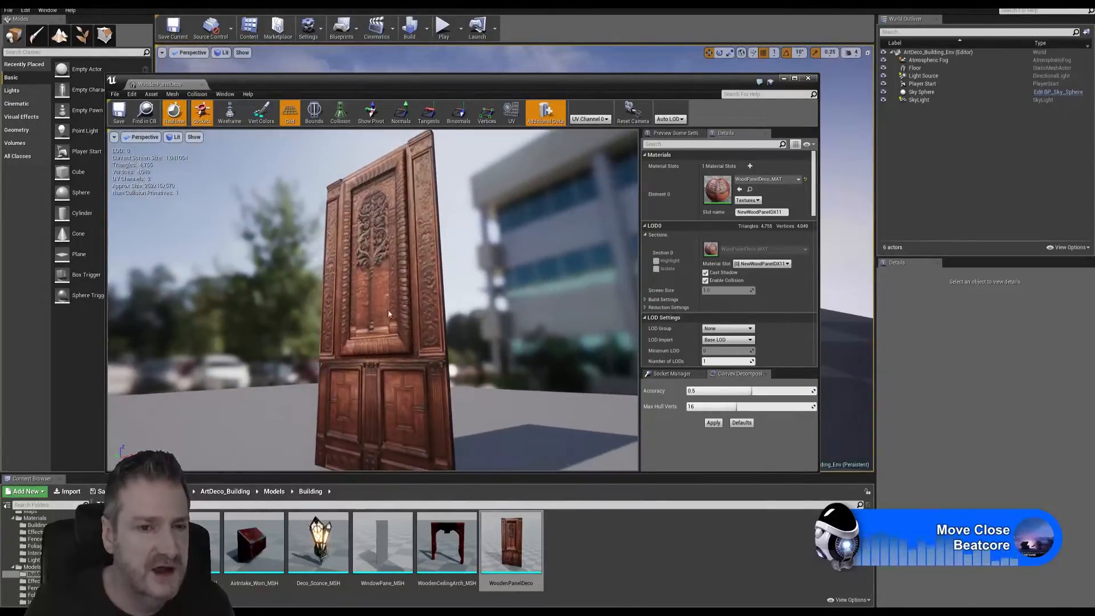
left_click(813, 81)
- Open the WoodenCeilingArch_MSH mesh, examine the arch from different angles, and close it
left_click(451, 543)
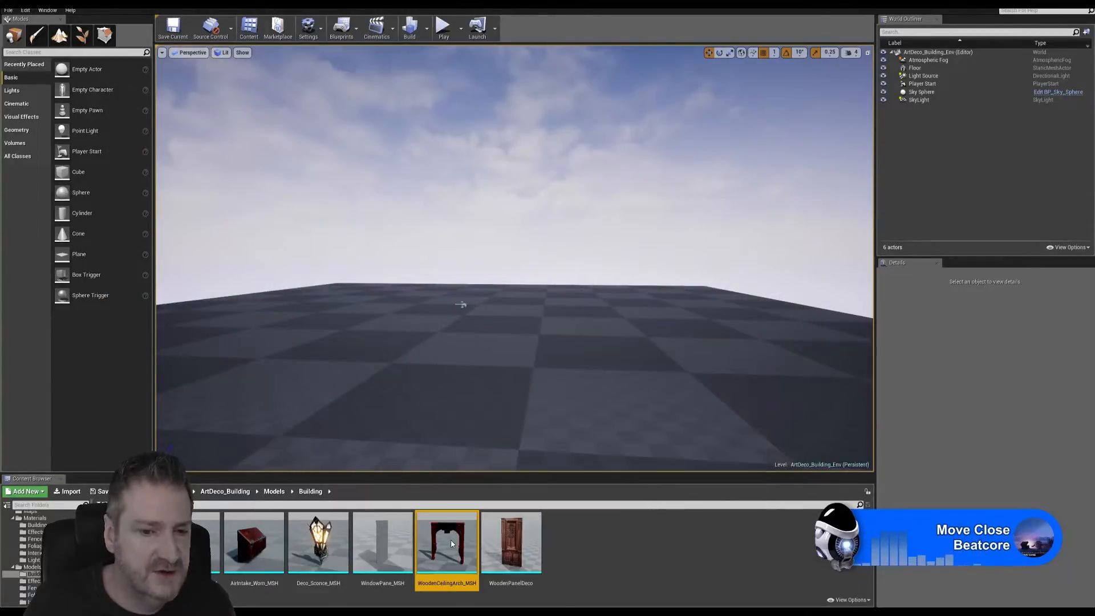
double_click(451, 544)
left_click_drag(398, 317, 300, 374)
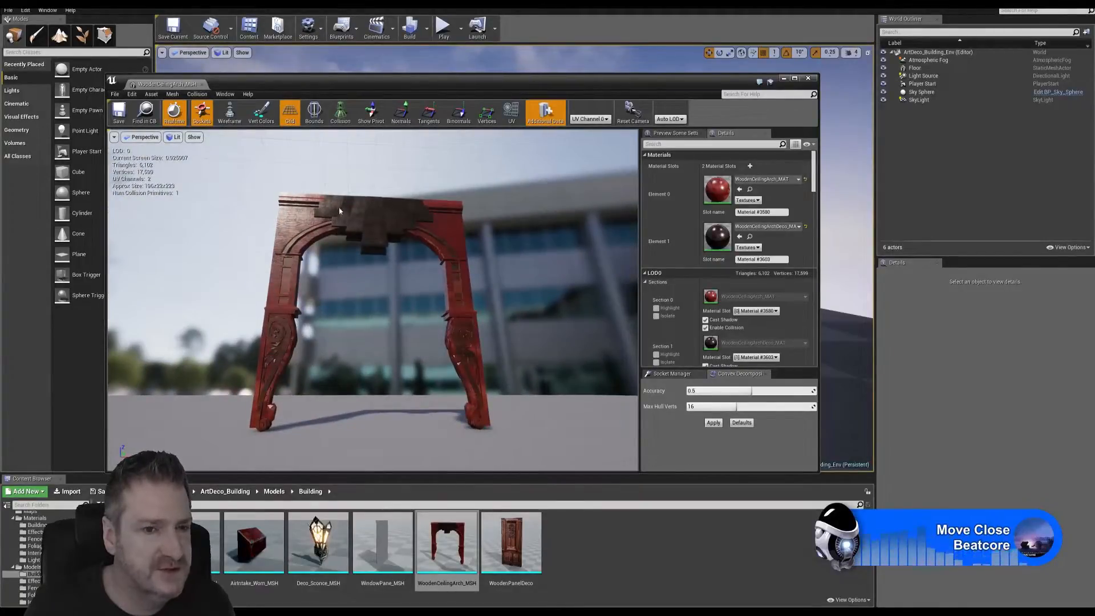
left_click_drag(387, 332, 517, 387)
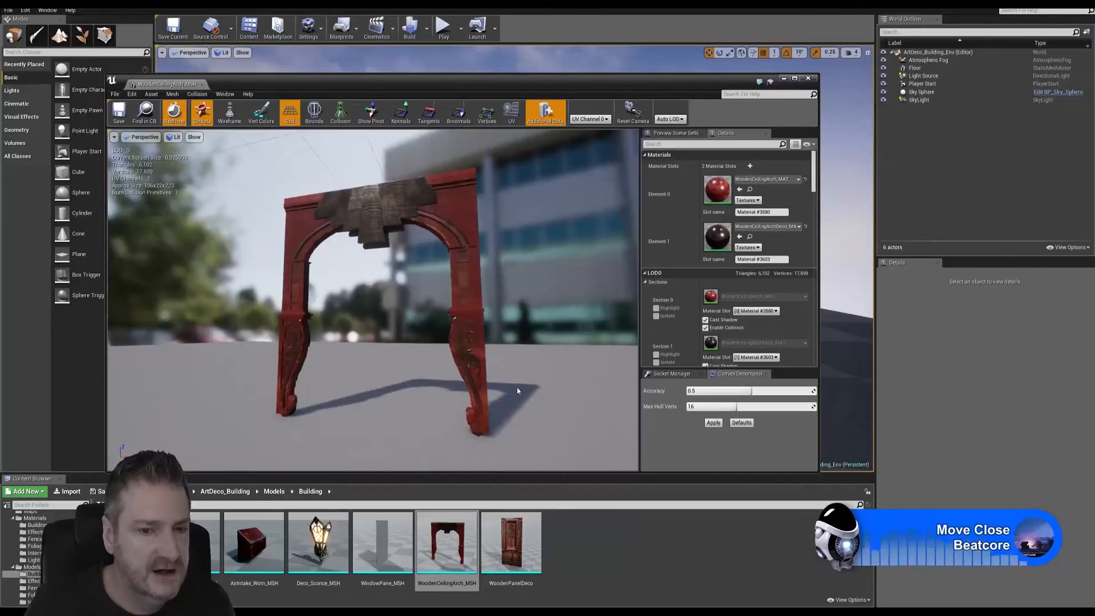
left_click(807, 80)
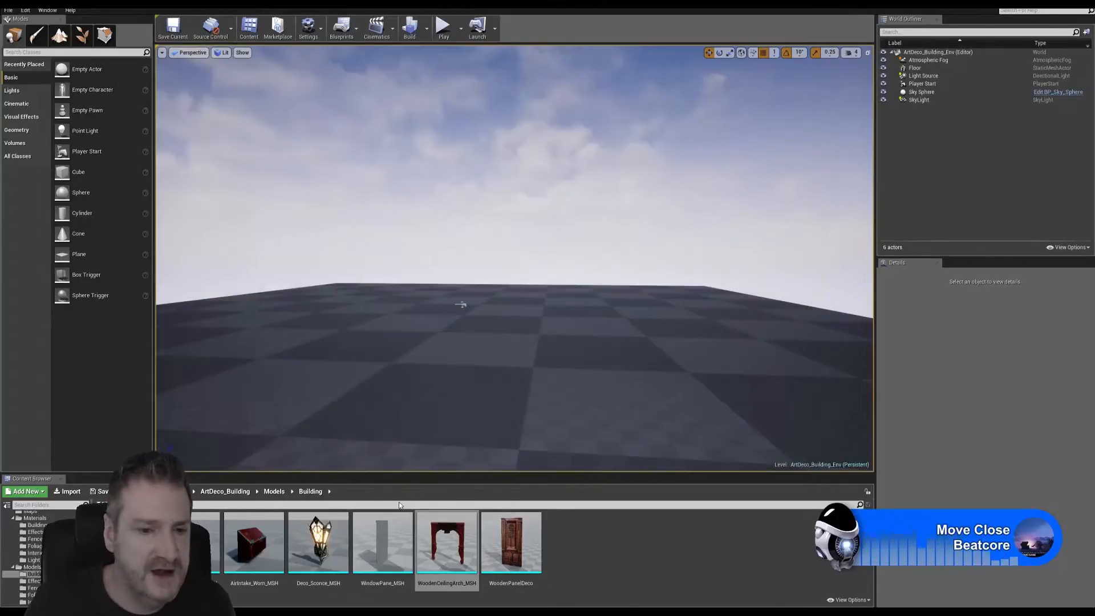
- Open the Deco_Sconce_MSH mesh, examine the glowing lamp from several sides, and close it
double_click(320, 552)
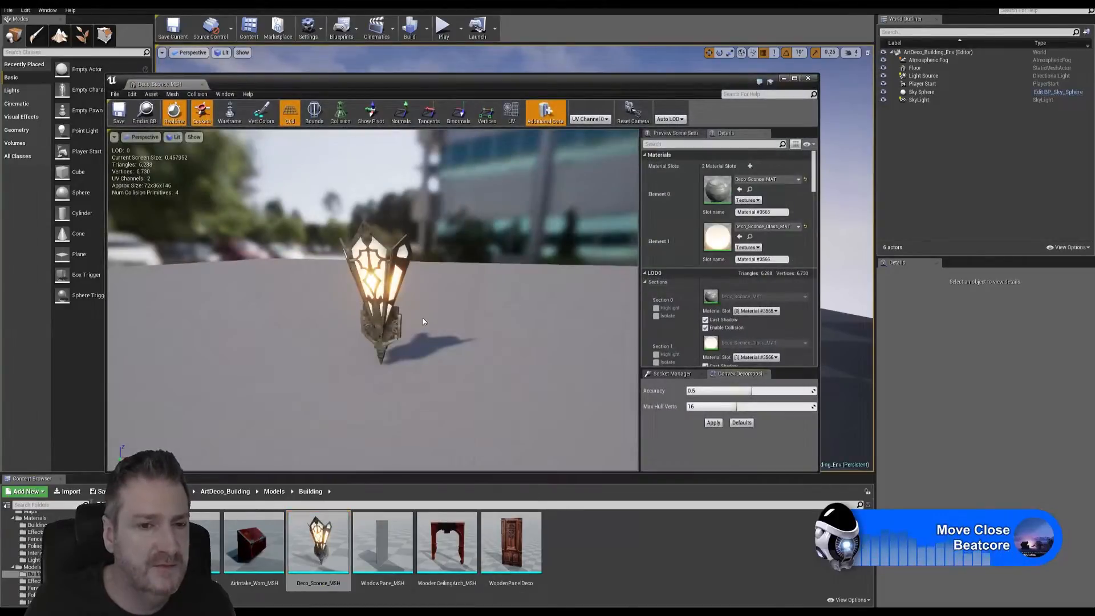
left_click_drag(423, 318, 436, 291)
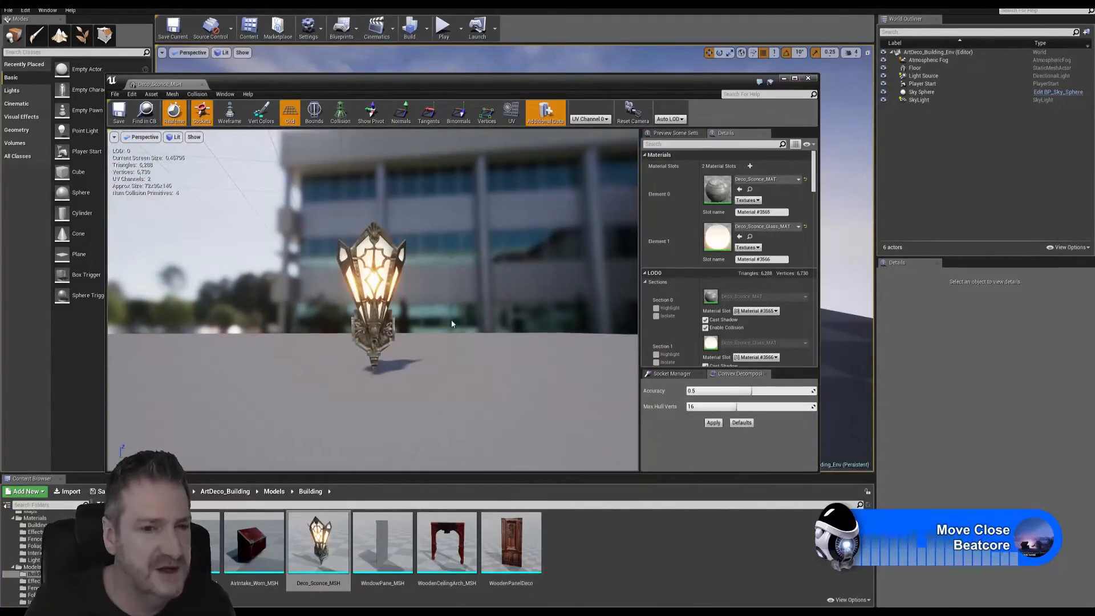
left_click_drag(453, 324, 536, 330)
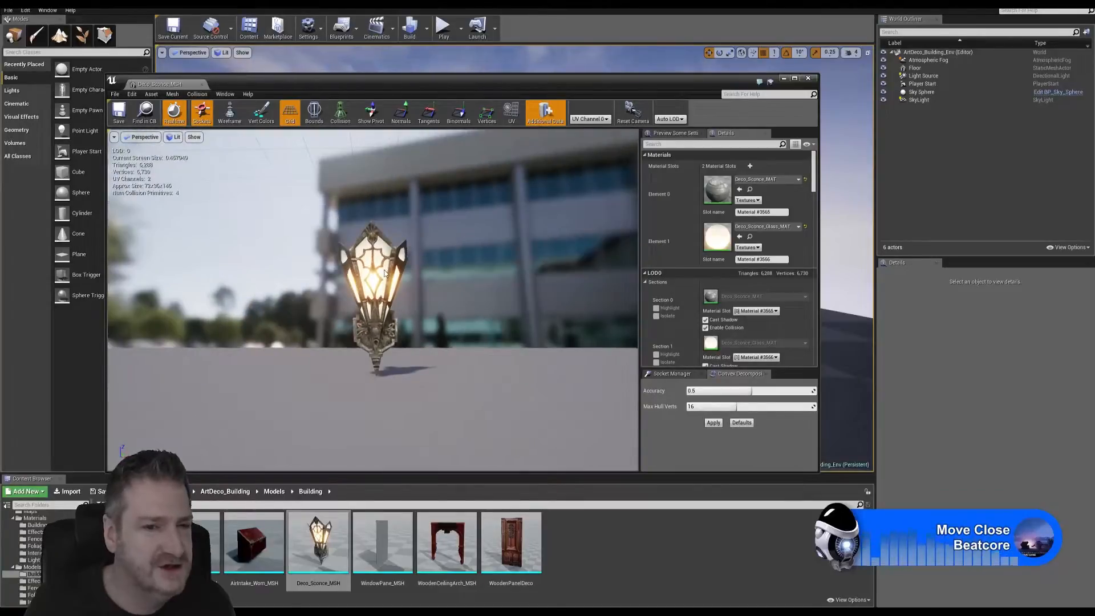
left_click_drag(488, 361, 453, 360)
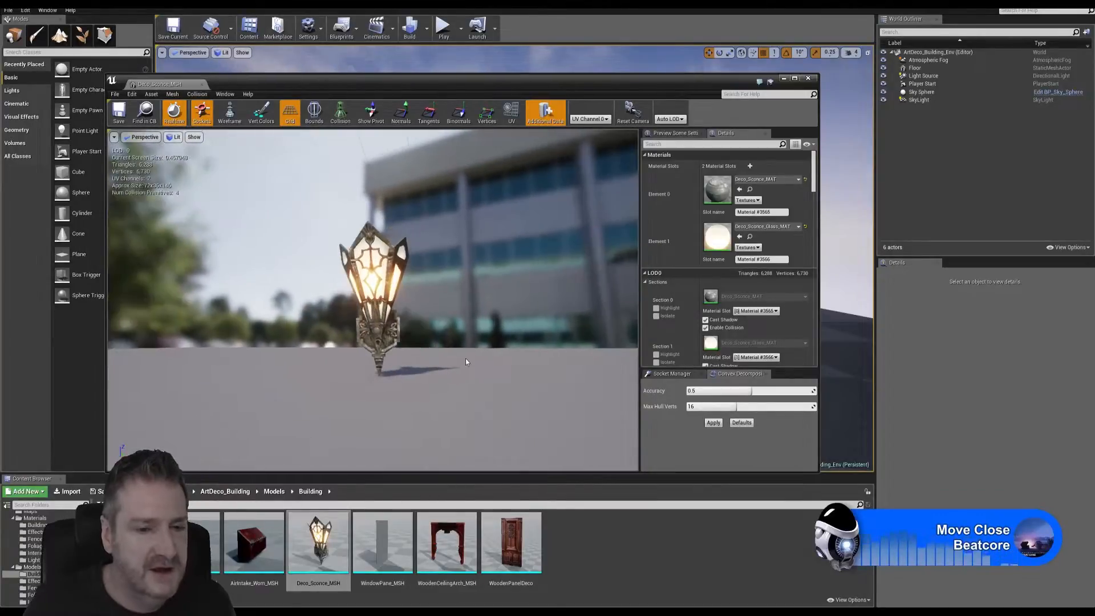
left_click(808, 78)
- Inspect the Airintake_Worn_MSH mesh from several sides, close it, and return to the wooden panel in 3ds Max
left_click(253, 542)
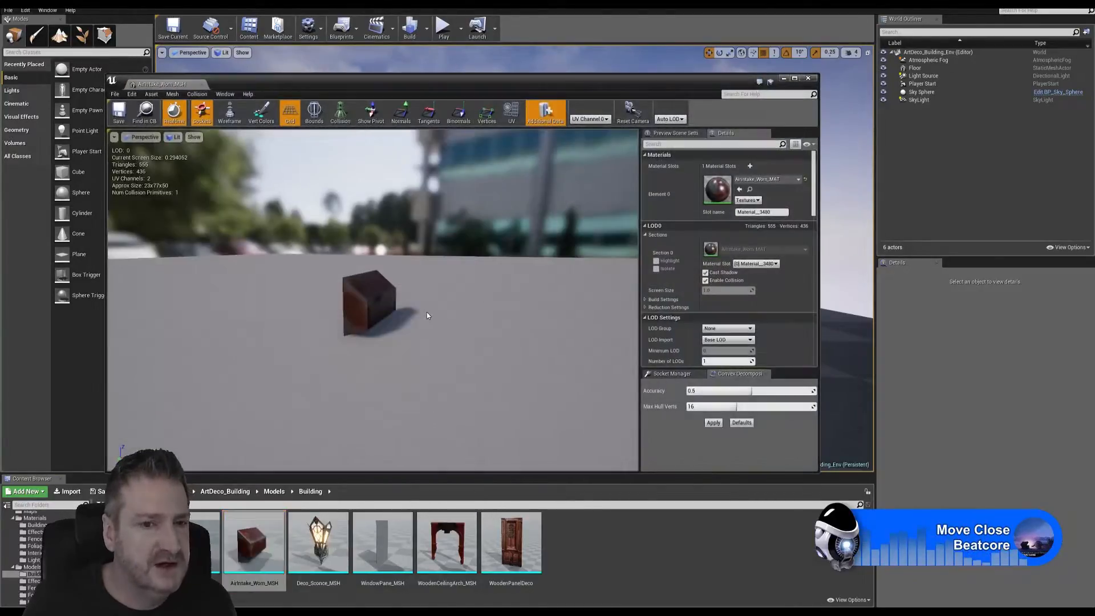
left_click_drag(428, 314, 468, 314)
mouse_move(373, 299)
right_mouse_down()
mouse_move(372, 240)
mouse_move(373, 285)
right_mouse_up()
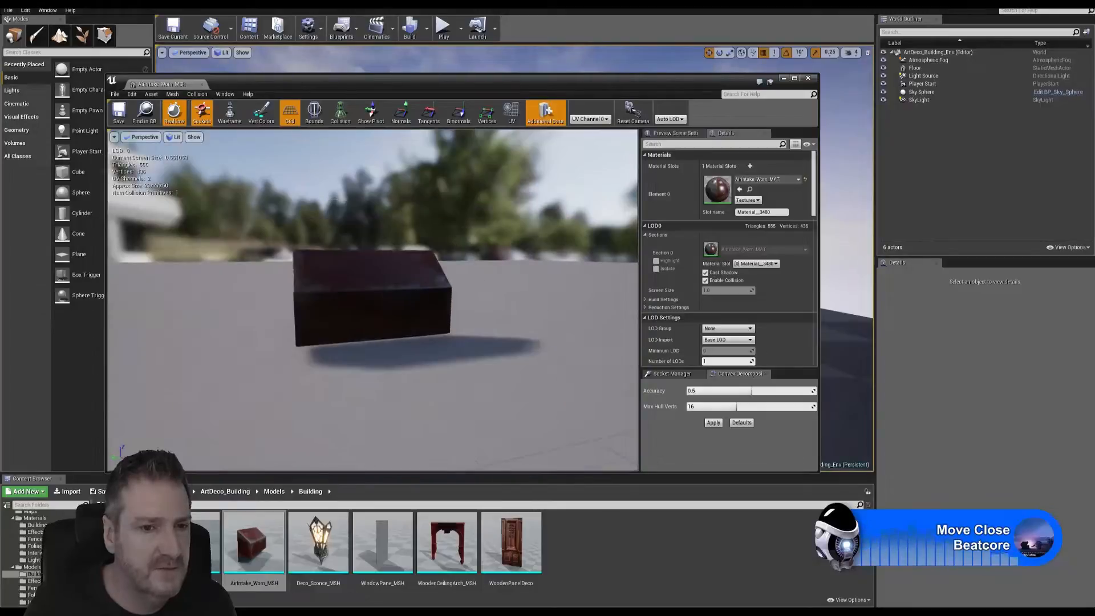
left_click_drag(372, 285, 393, 313)
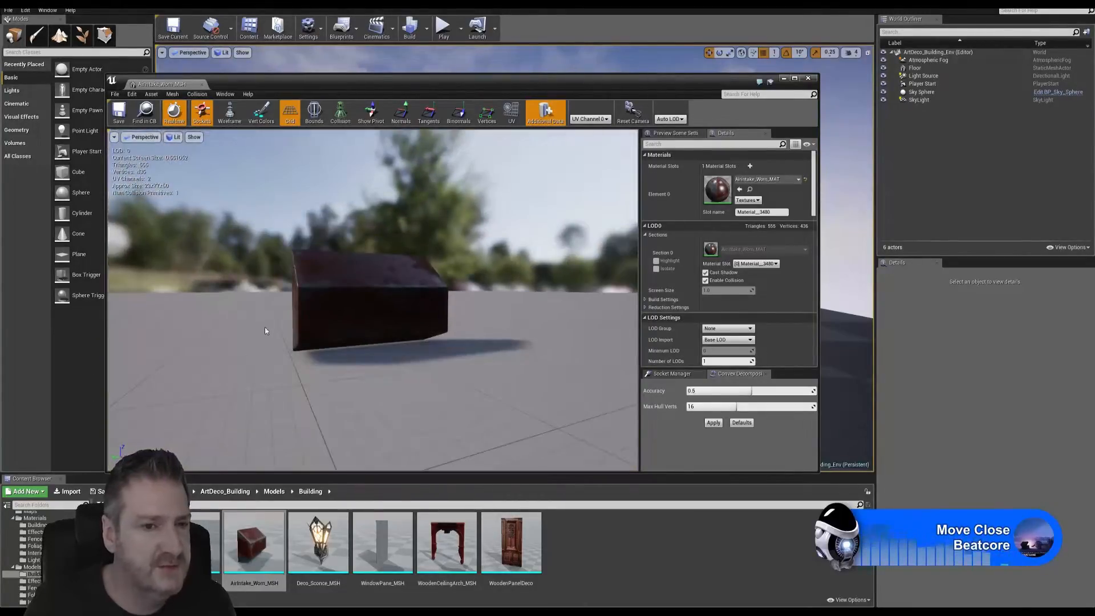
left_click(808, 78)
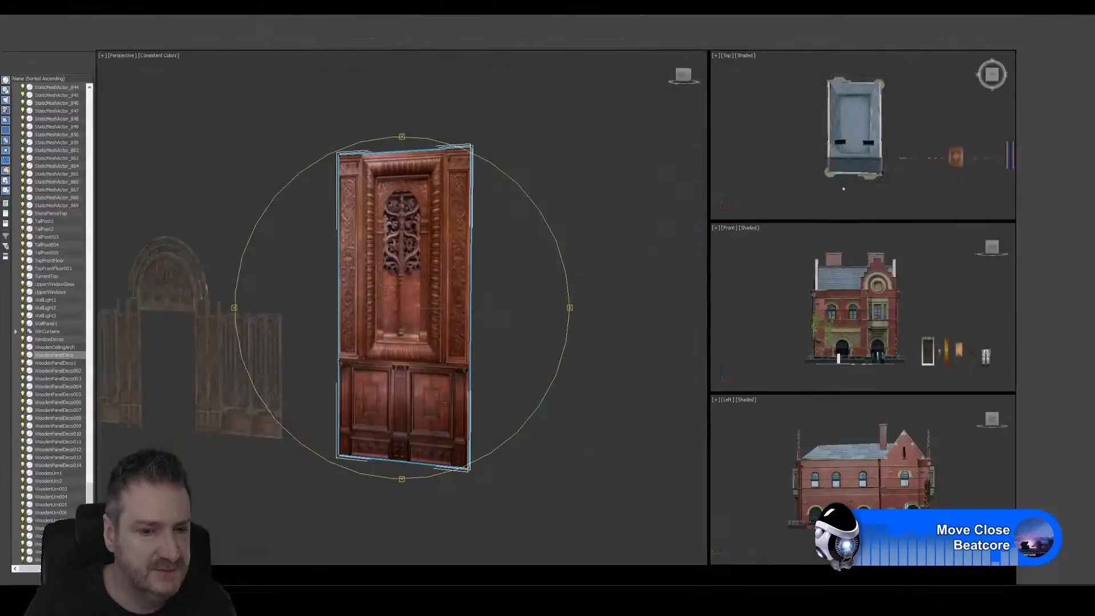
scroll(388, 322, "down", 6)
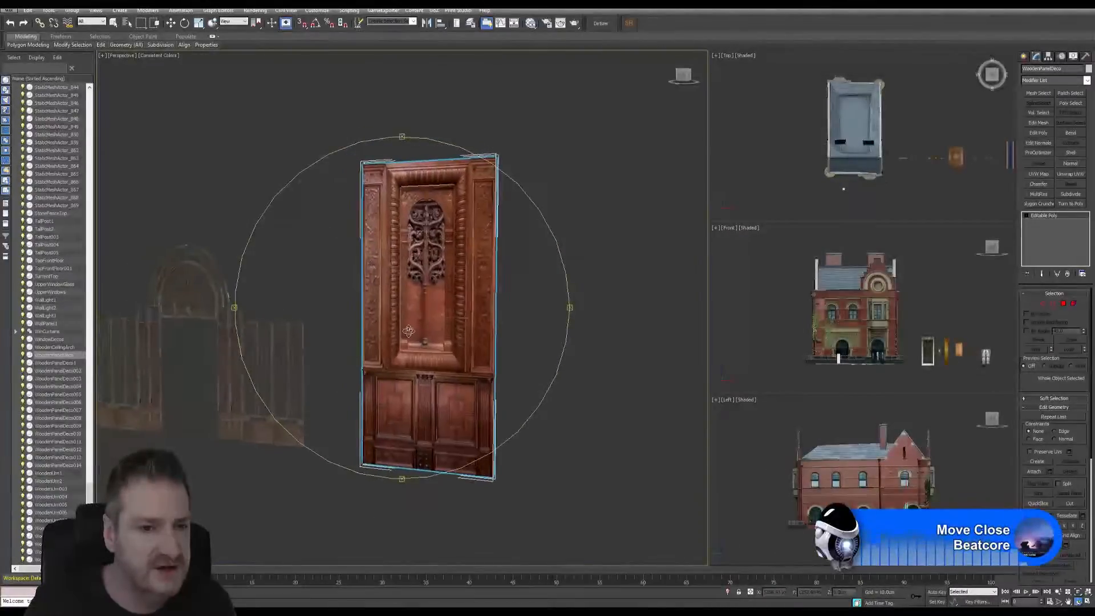
- Select both leaves of the ironwork double door, DecoDoorLeft and DecoDoorRight, and isolate them from the scene
middle_click_drag(336, 334, 401, 331, "alt")
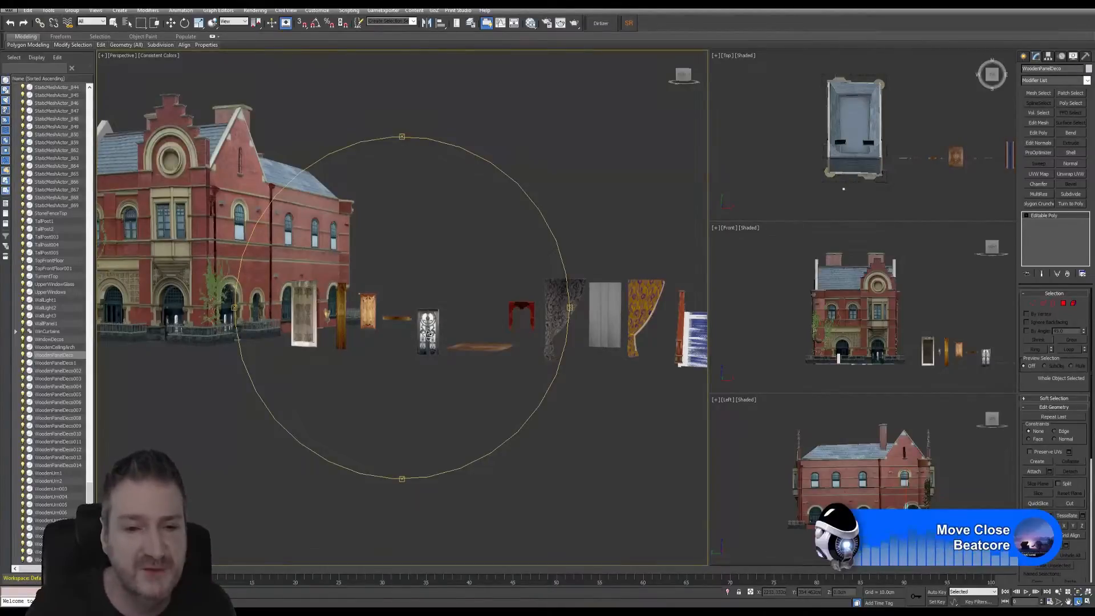
scroll(403, 337, "up", 5)
scroll(428, 335, "up", 2)
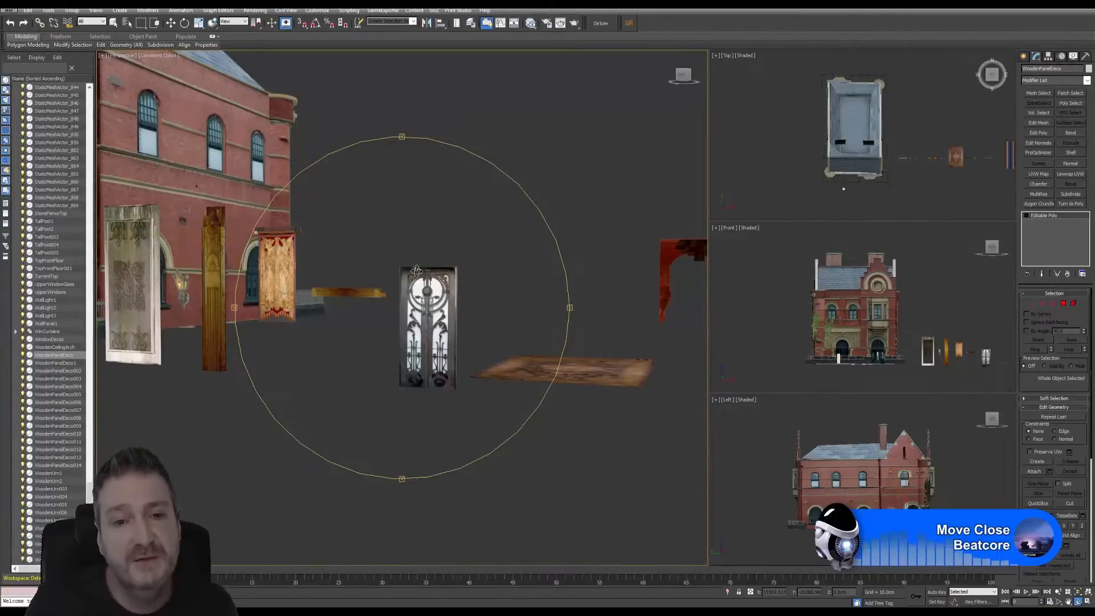
left_click_drag(405, 294, 402, 302)
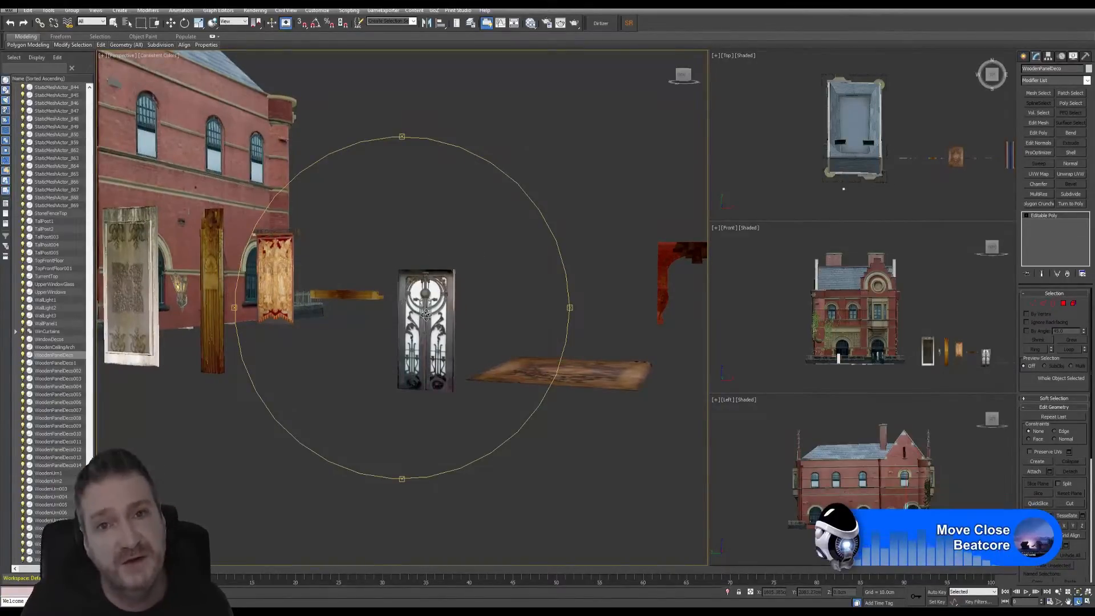
scroll(439, 313, "up", 1)
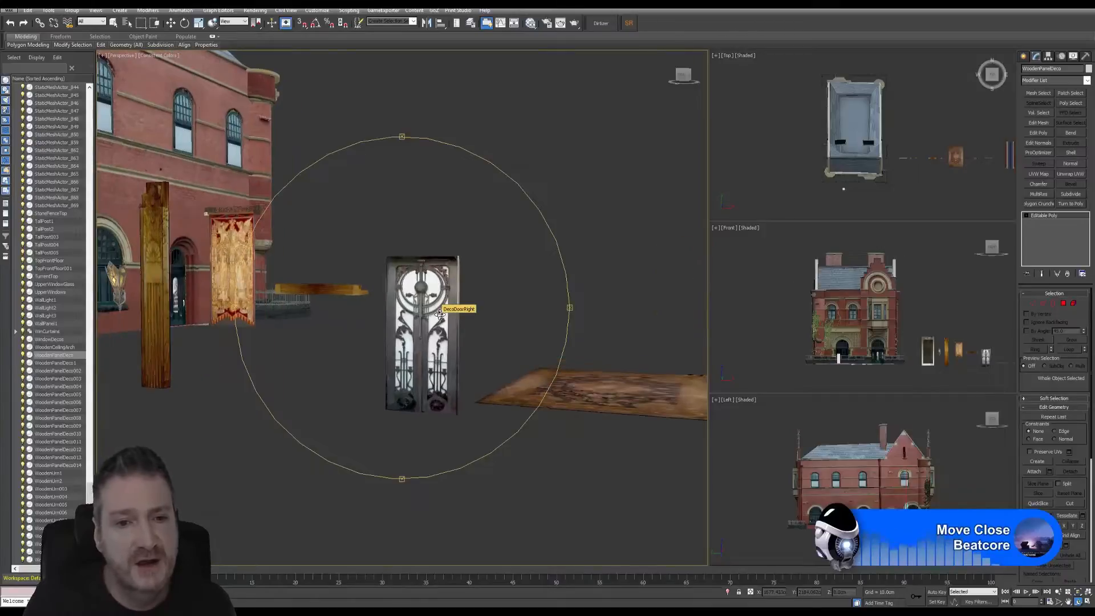
scroll(463, 308, "up", 1)
left_click(113, 23)
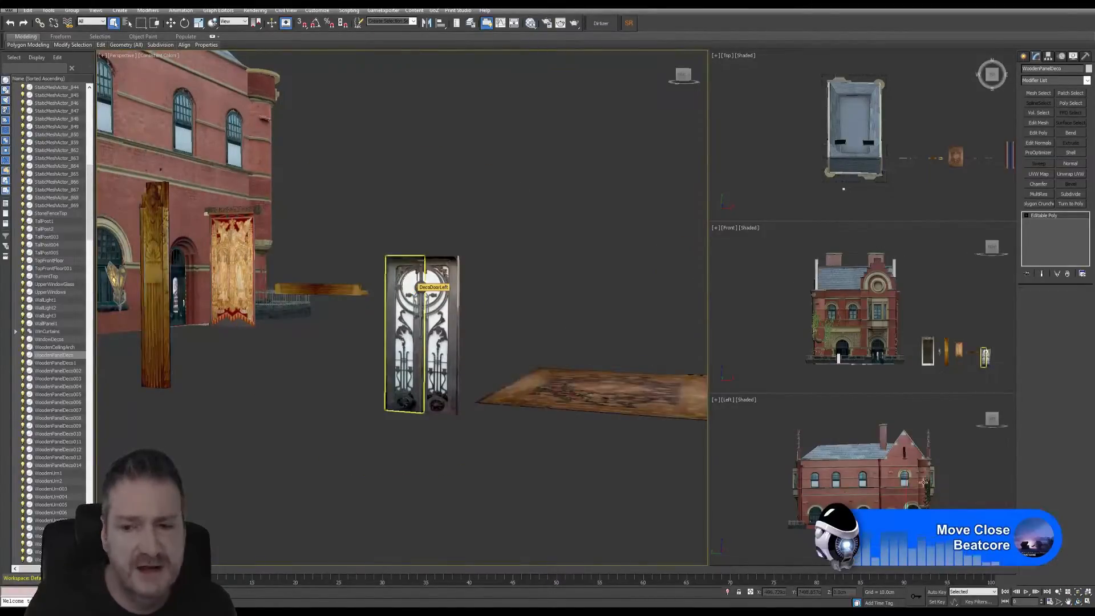
left_click(415, 292)
left_click_drag(477, 251, 395, 327)
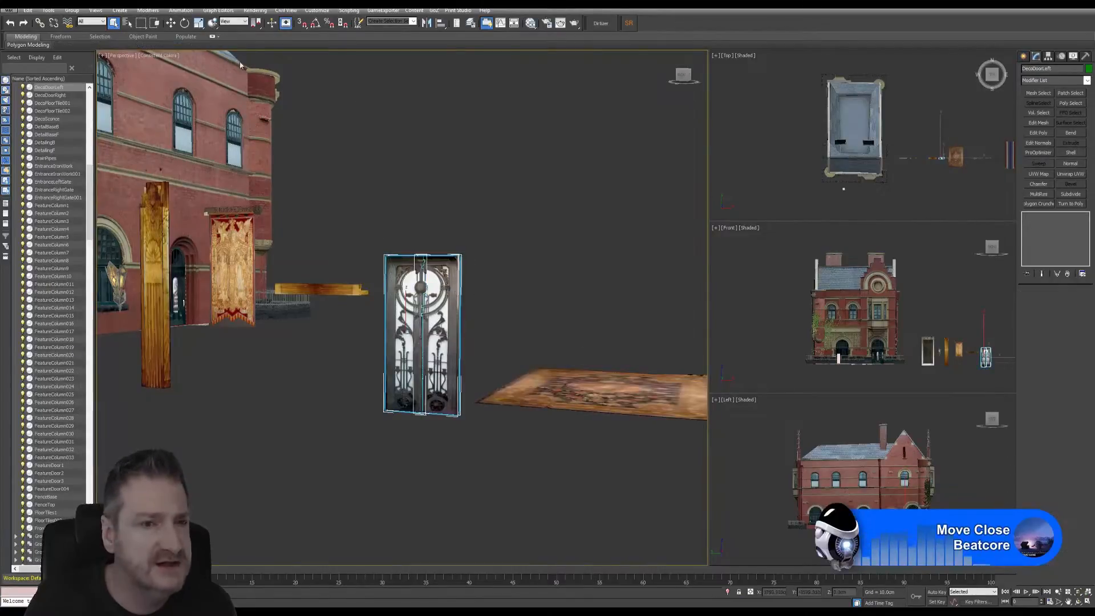
left_click(50, 11)
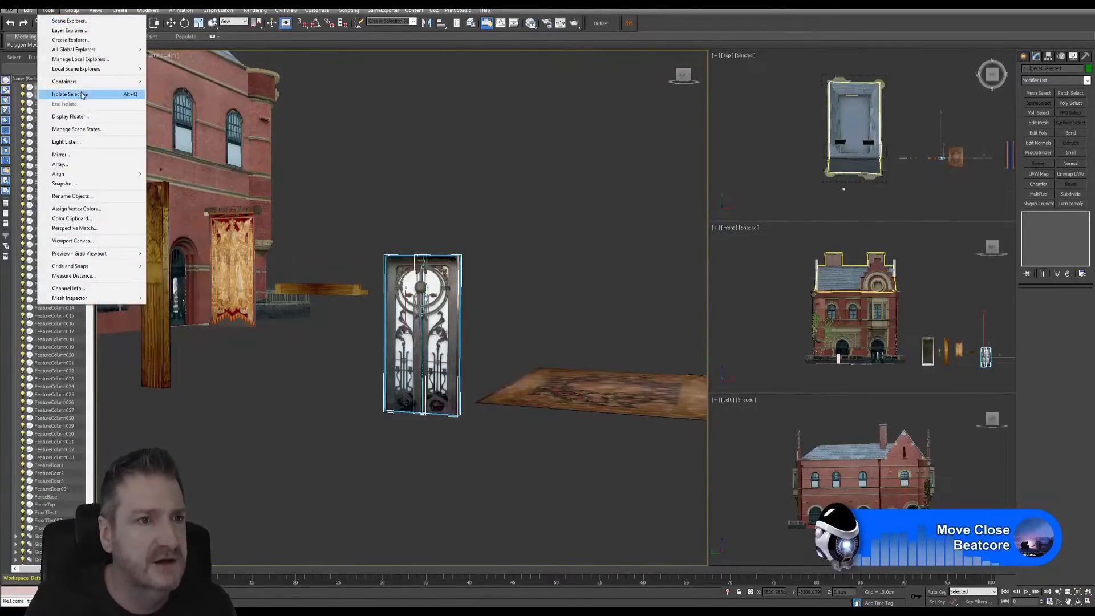
left_click(63, 93)
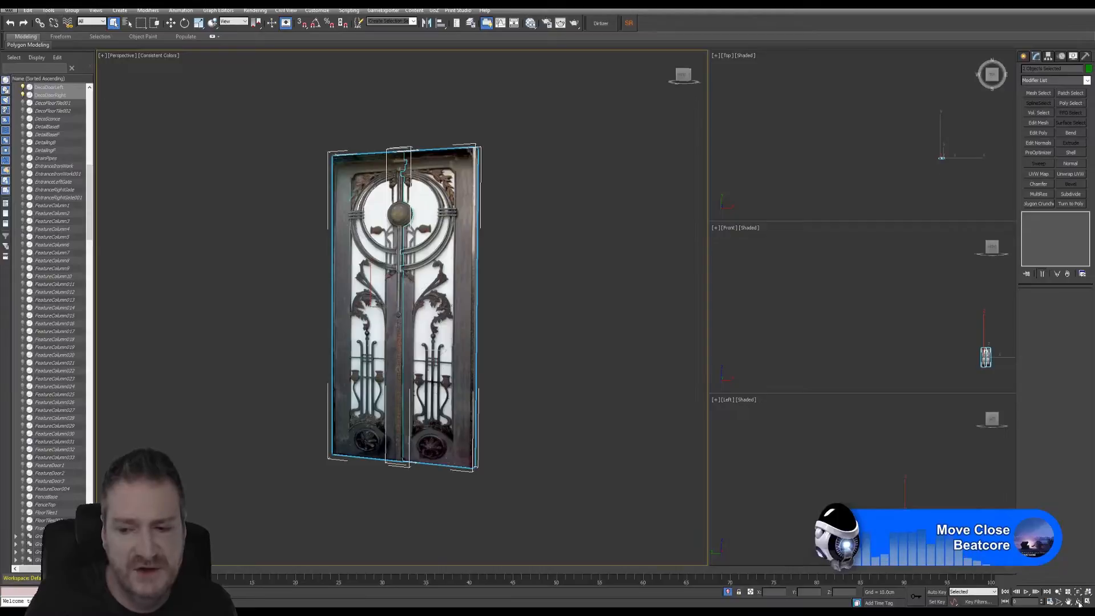
- Examine the isolated double door's ironwork up close from several angles, ending on a near-frontal view of both leaves
key("e")
left_click_drag(446, 313, 461, 267)
scroll(427, 304, "up", 3)
scroll(427, 306, "up", 3)
middle_click_drag(462, 267, 446, 318, "alt")
left_click_drag(446, 317, 417, 330)
scroll(447, 324, "down", 3)
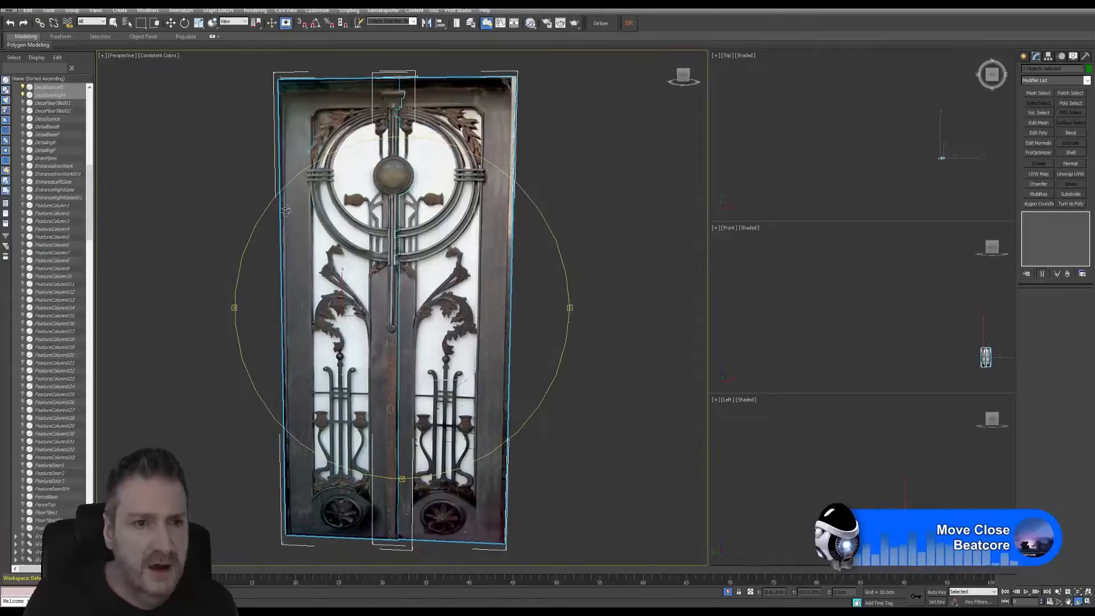
- Clear the selection, check the two door leaves individually, and leave only DecoDoorRight selected
left_click(113, 23)
left_click(536, 153)
left_click(344, 146)
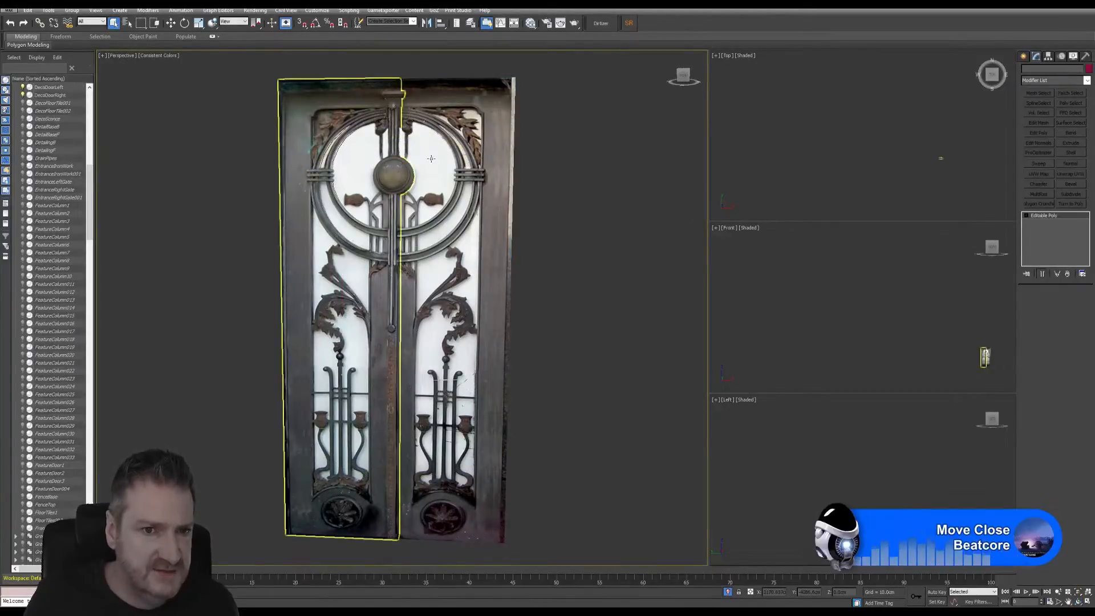
left_click(365, 146)
left_click(482, 139)
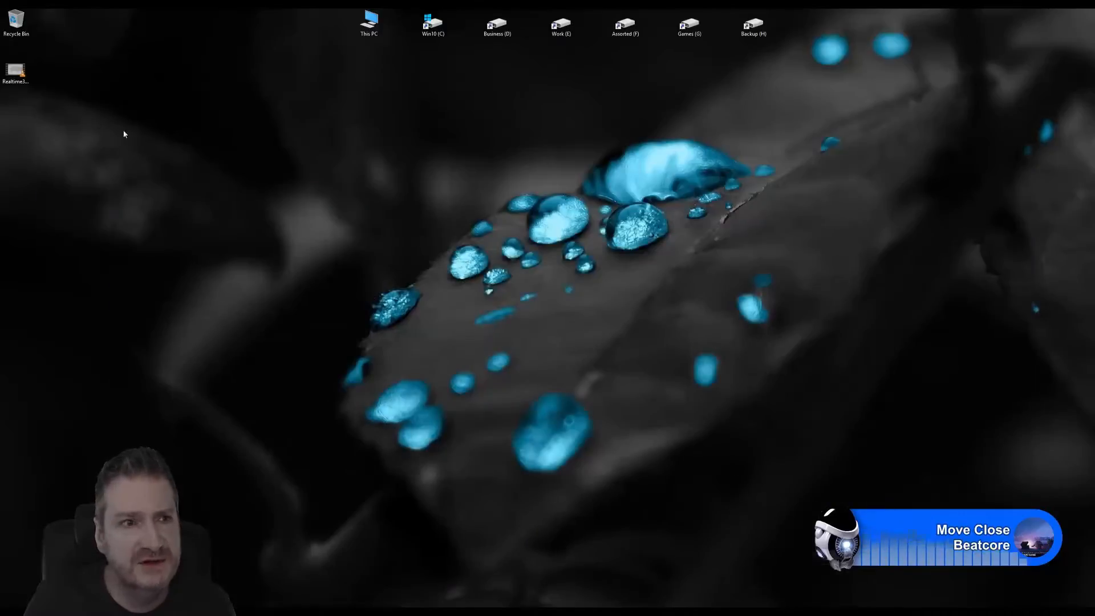
- Play the realtime 3D modeling reel video stored on the desktop, close the player, and return to 3ds Max
left_click(16, 71)
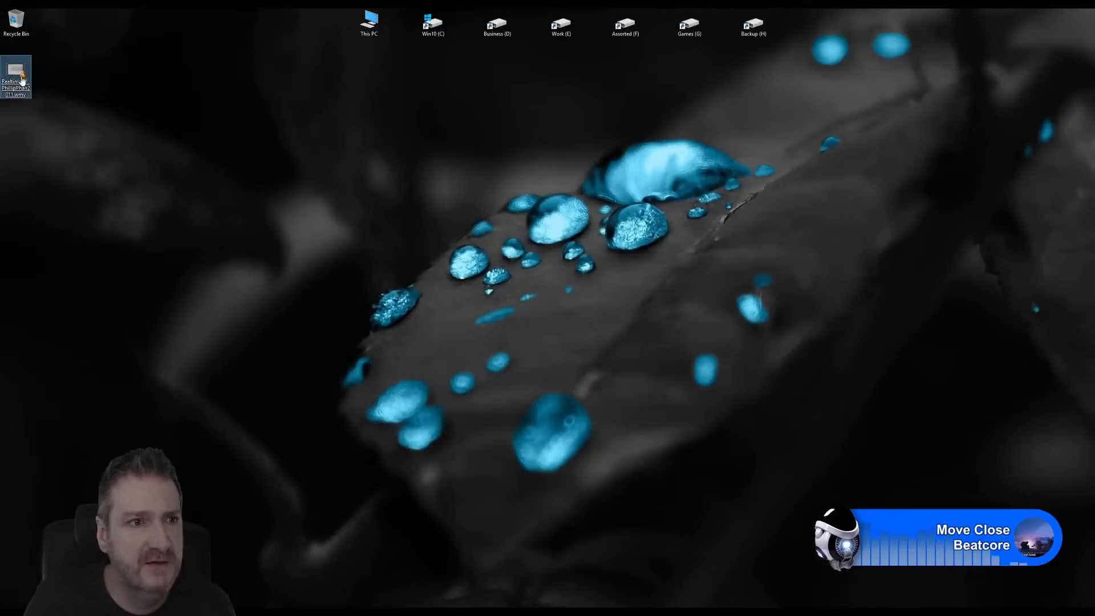
key("Return")
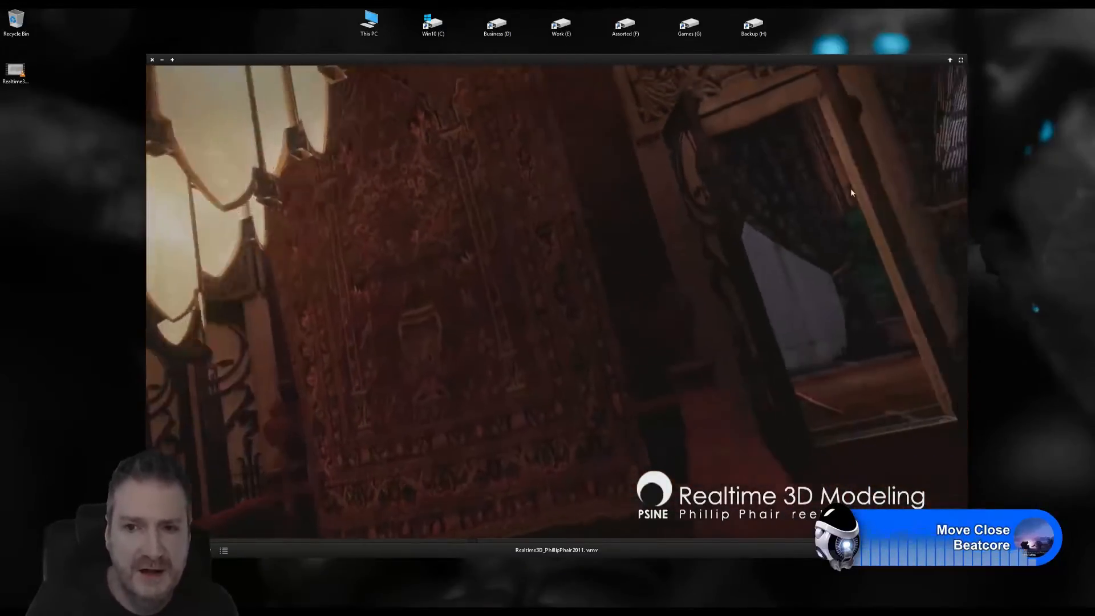
left_click(152, 59)
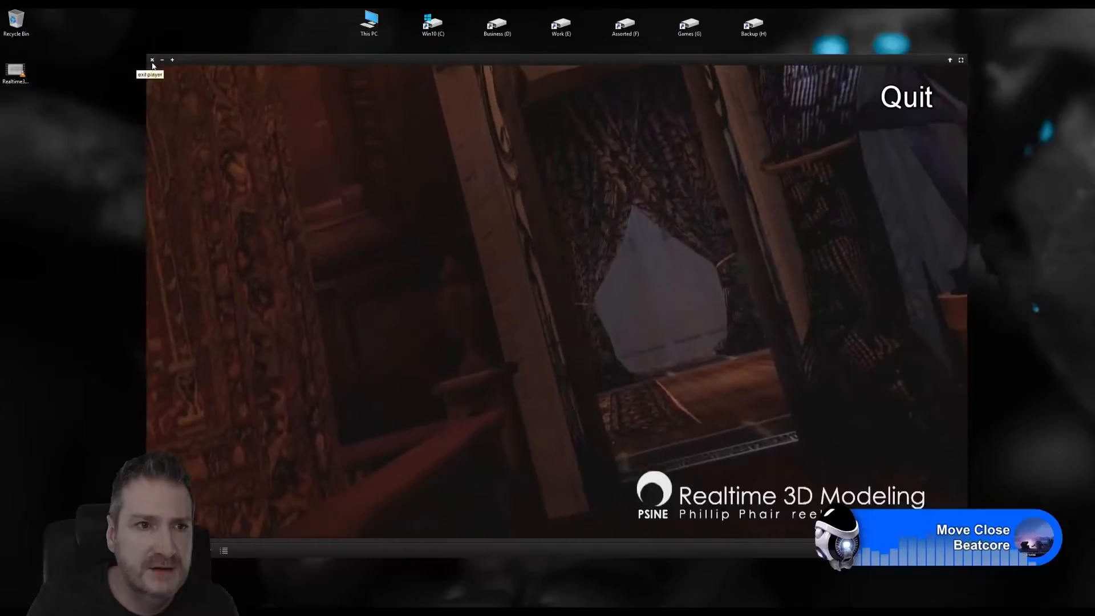
key("alt+Tab")
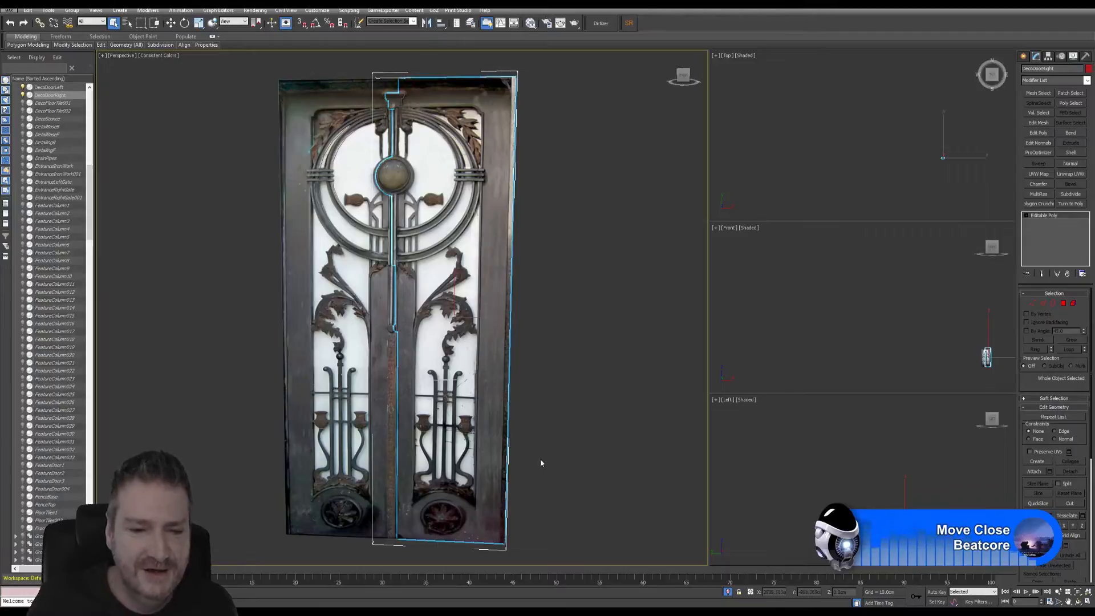
- Switch to Unreal Editor and open the WoodenPanelDeco mesh from the building models folder
left_click(1027, 5)
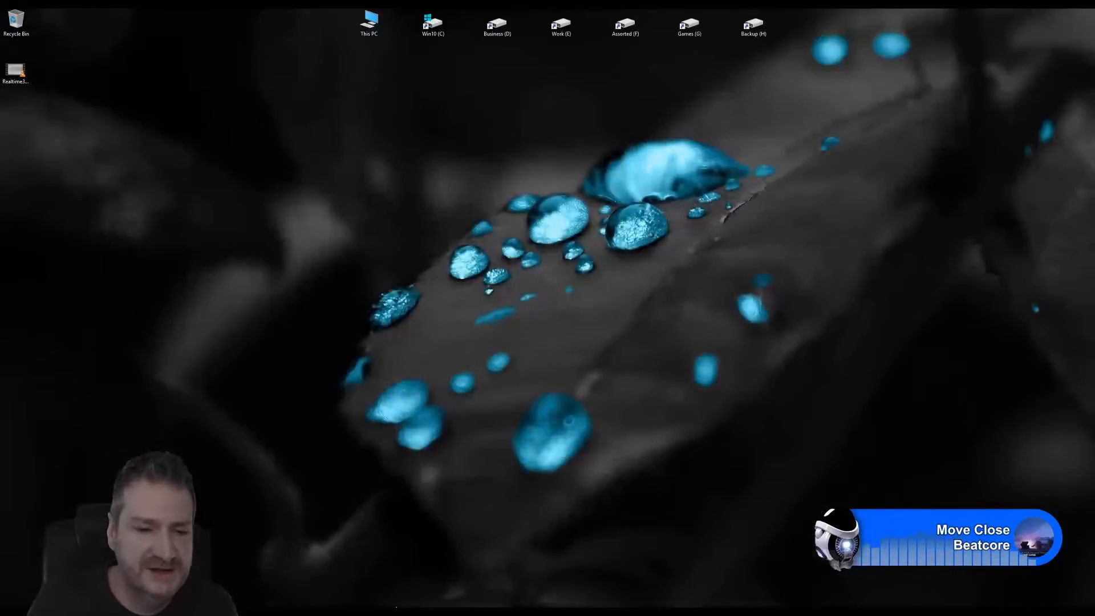
left_click(396, 608)
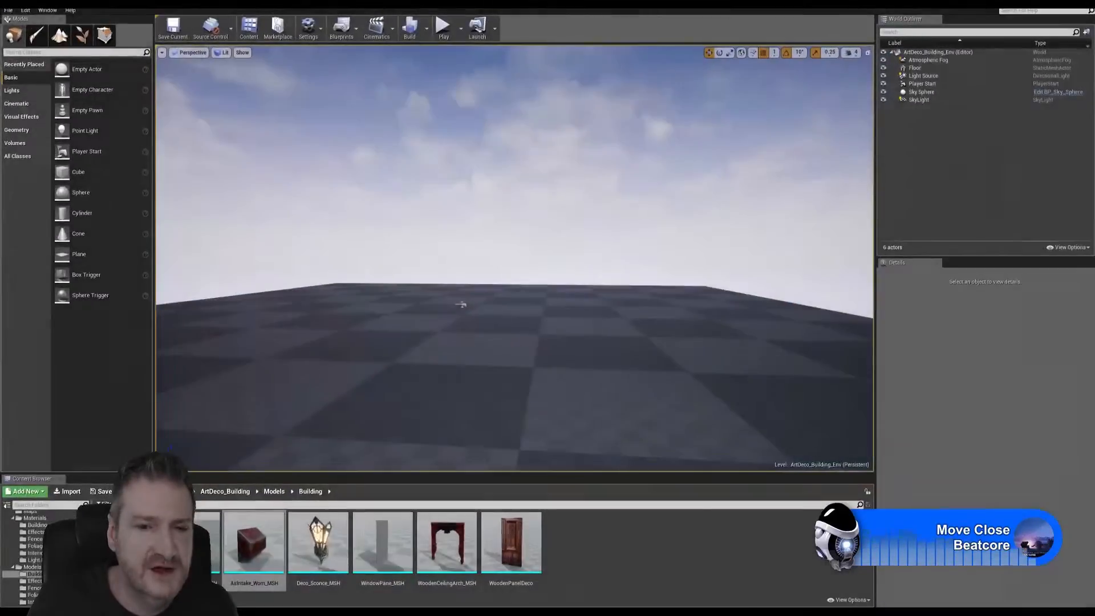
double_click(506, 544)
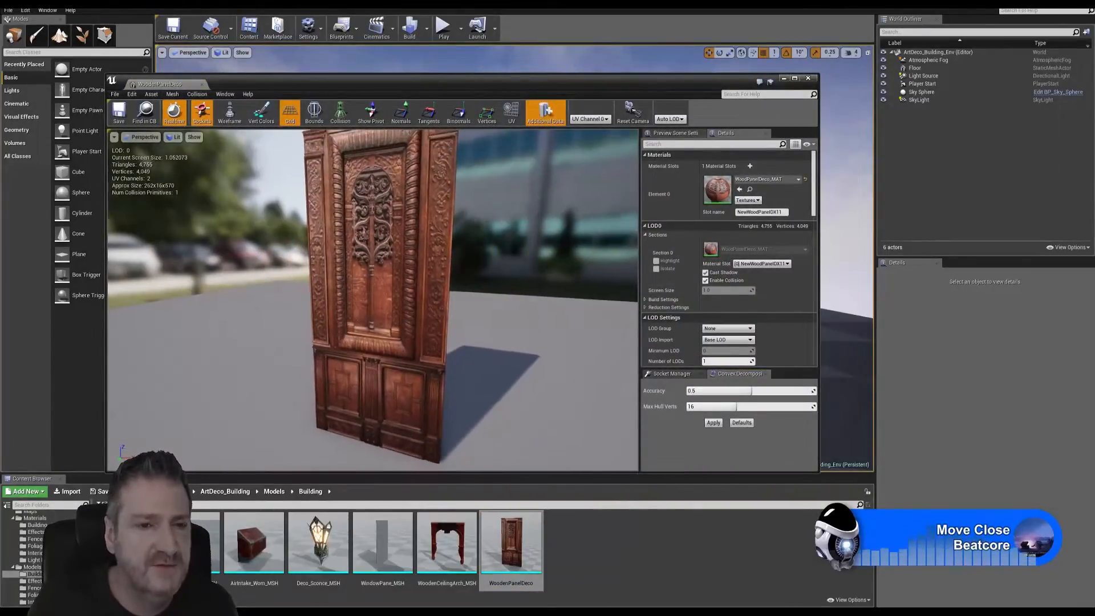
- Examine the wooden panel's carved relief and surface shading from frontal, side and low angles
left_click_drag(331, 233, 331, 200)
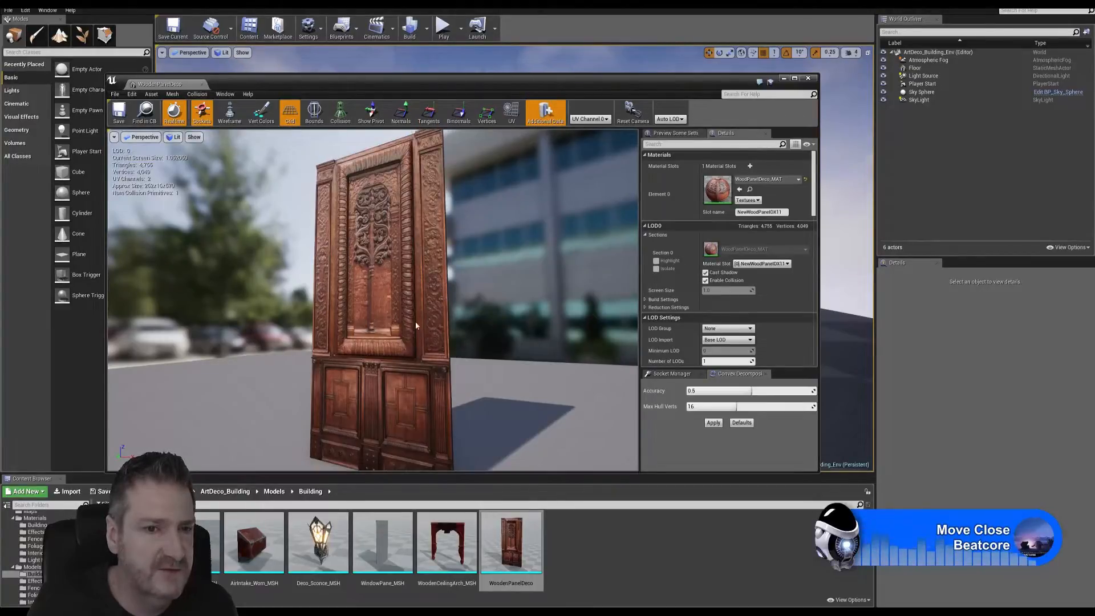
left_click_drag(438, 370, 384, 361)
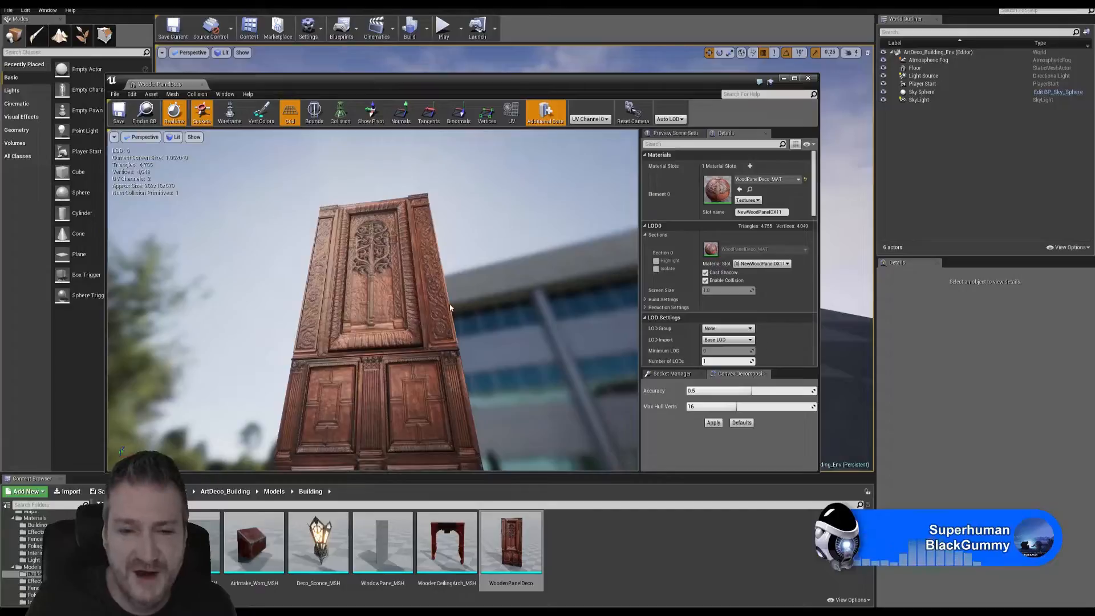
left_click_drag(468, 304, 402, 377)
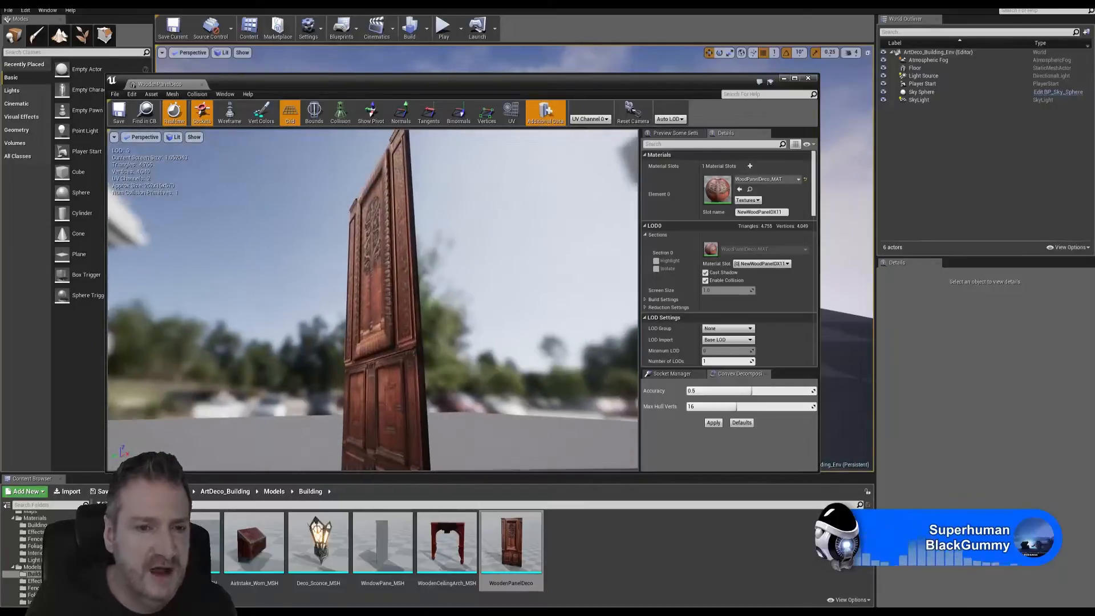
left_click_drag(465, 304, 401, 289)
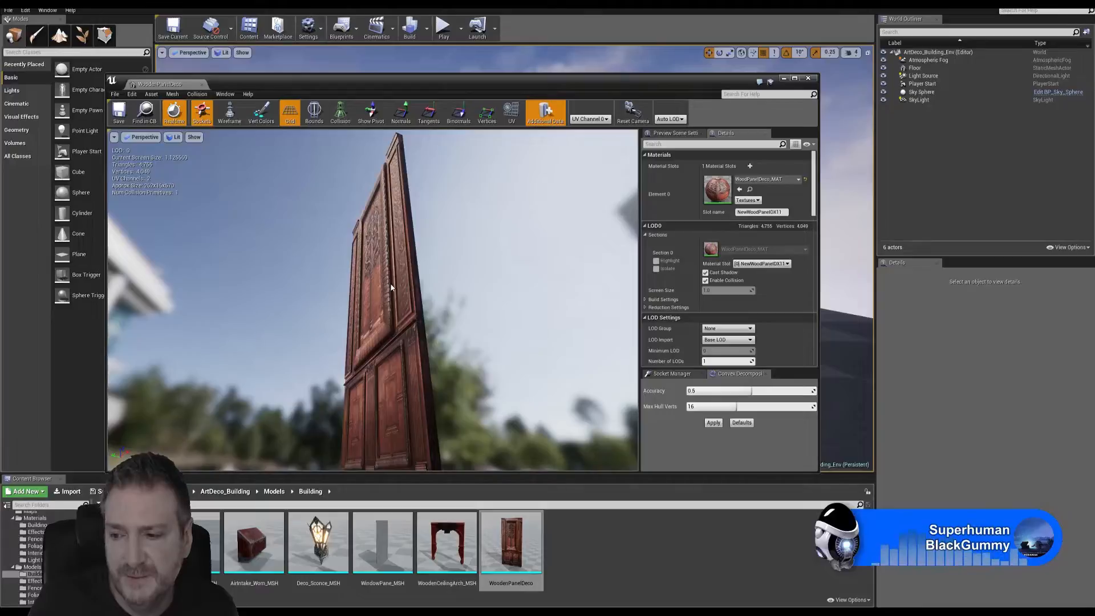
left_click_drag(397, 269, 325, 260)
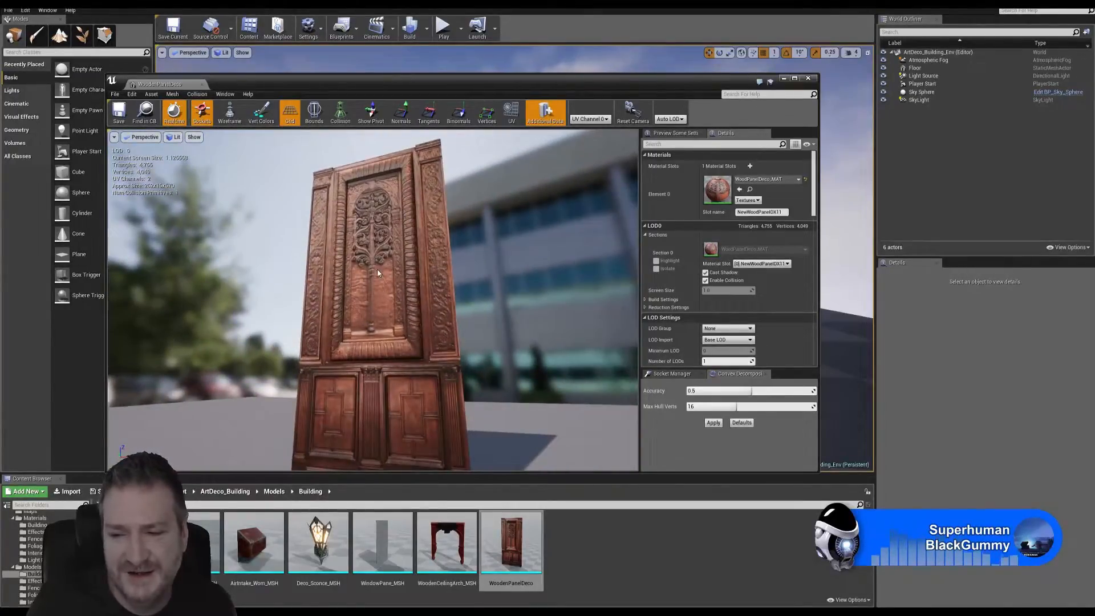
left_click_drag(389, 283, 368, 280)
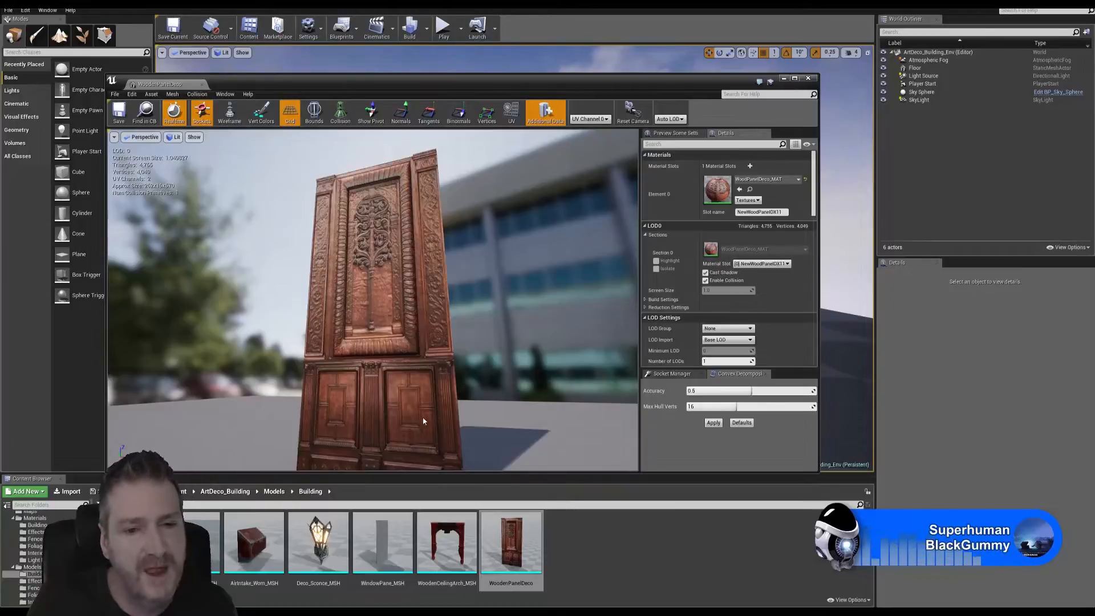
left_click_drag(398, 355, 365, 347)
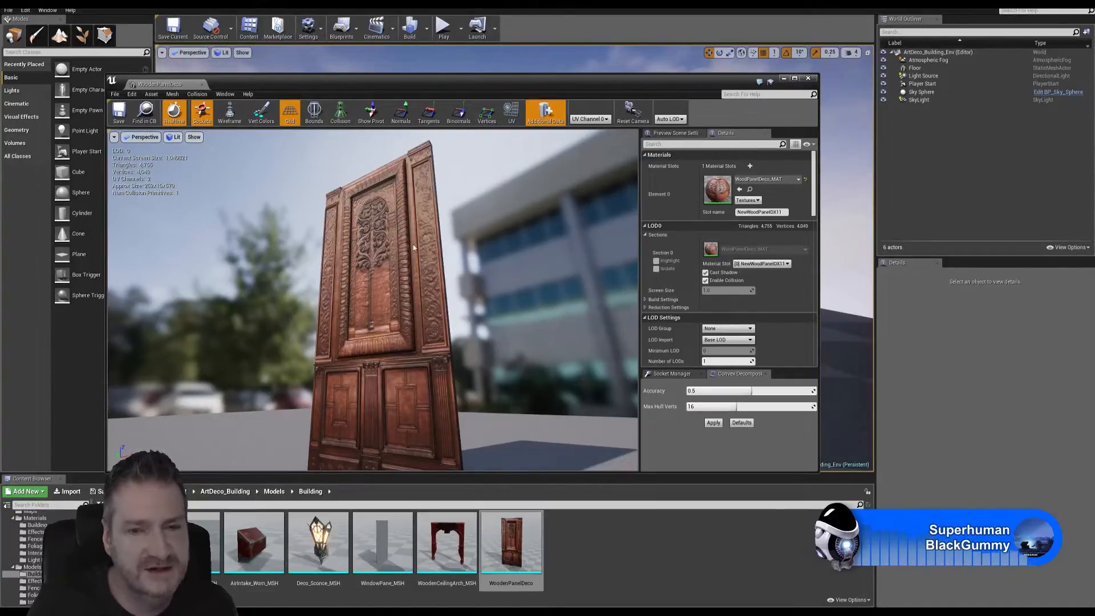
left_click_drag(391, 337, 400, 359)
left_click_drag(373, 300, 429, 409)
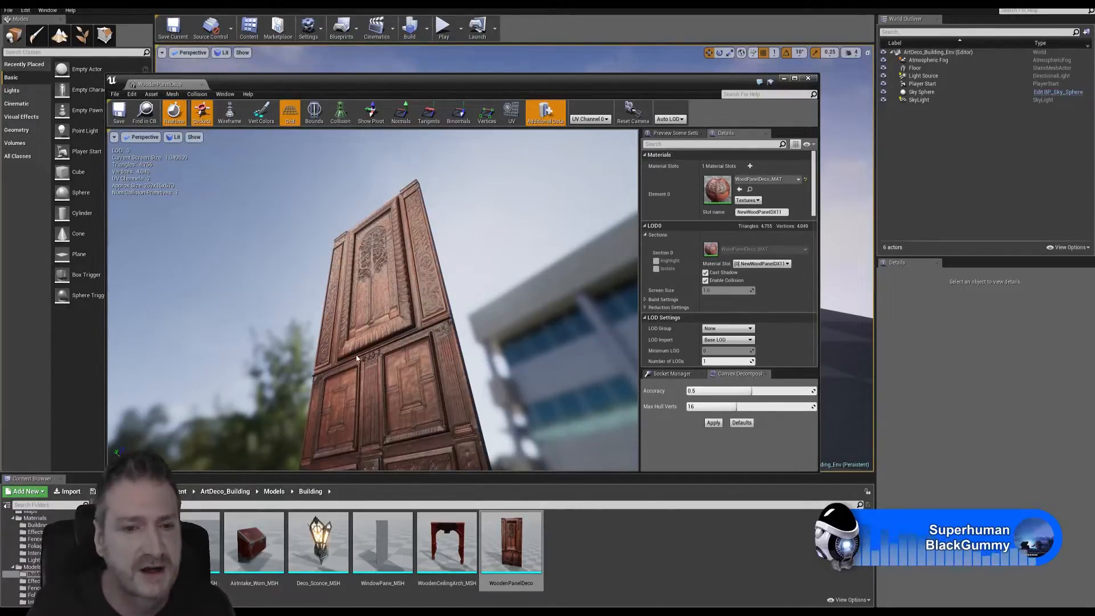
mouse_move(357, 358)
left_mouse_down()
mouse_move(342, 377)
mouse_move(371, 311)
mouse_move(360, 348)
mouse_move(331, 354)
mouse_move(365, 350)
mouse_move(356, 347)
left_mouse_up()
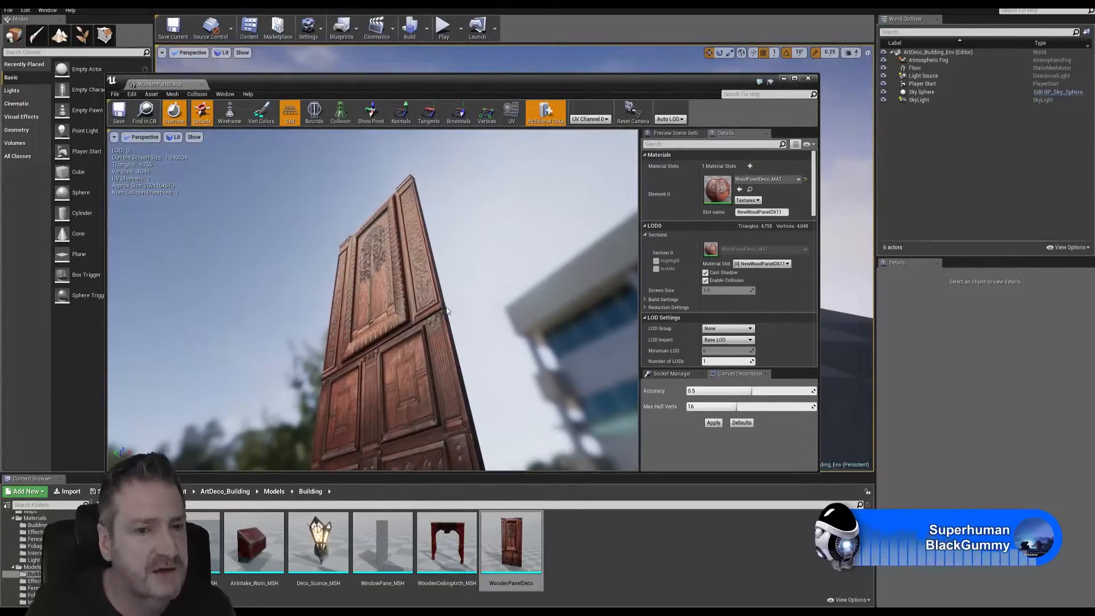
mouse_move(405, 329)
left_mouse_down()
mouse_move(396, 334)
mouse_move(416, 336)
left_mouse_up()
scroll(38, 556, "up", 3)
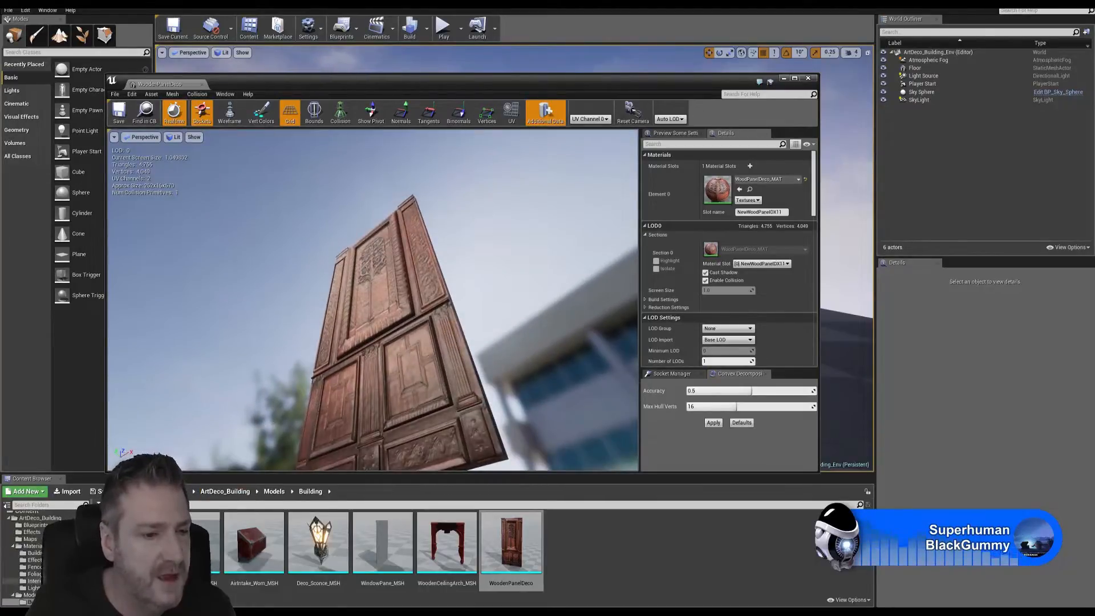
- Open WoodPanelDeco_MAT from the Materials > Building folder, view its texture node graph, and close the editor window
left_click(36, 552)
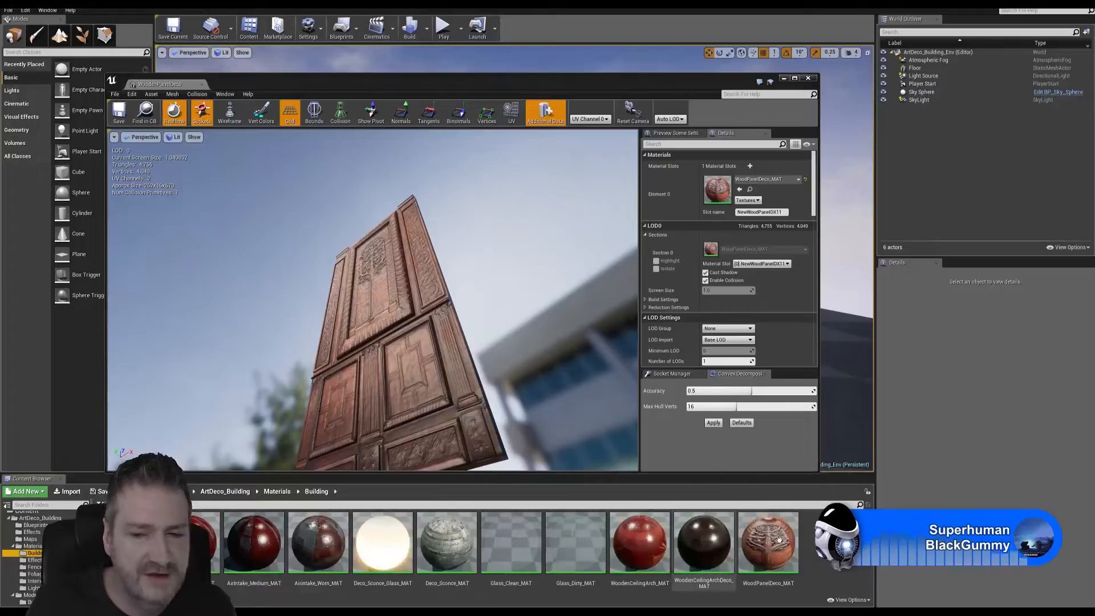
double_click(766, 552)
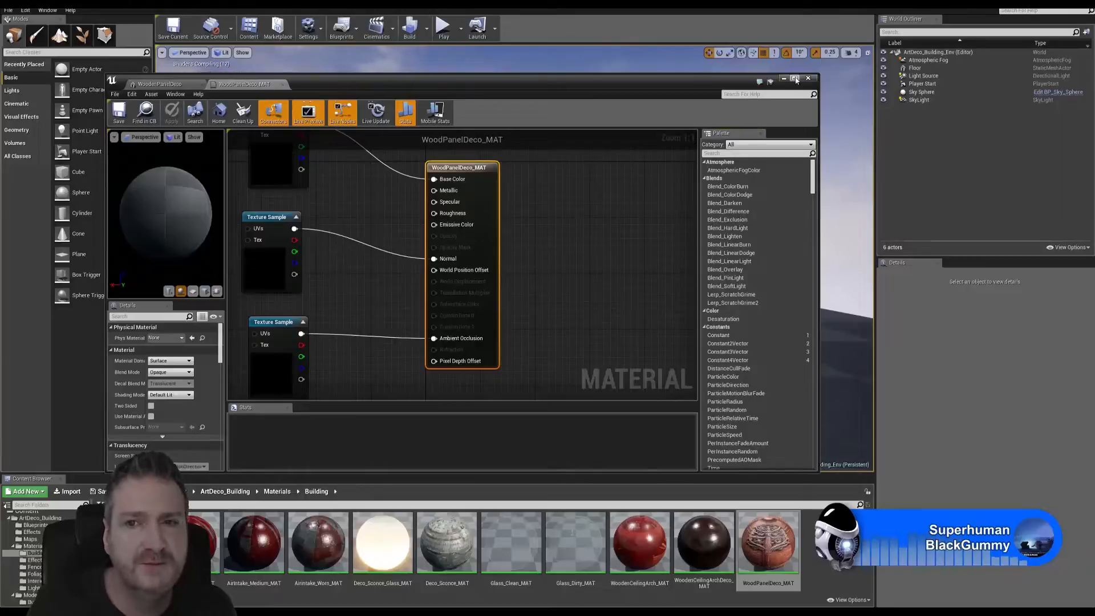
left_click(808, 78)
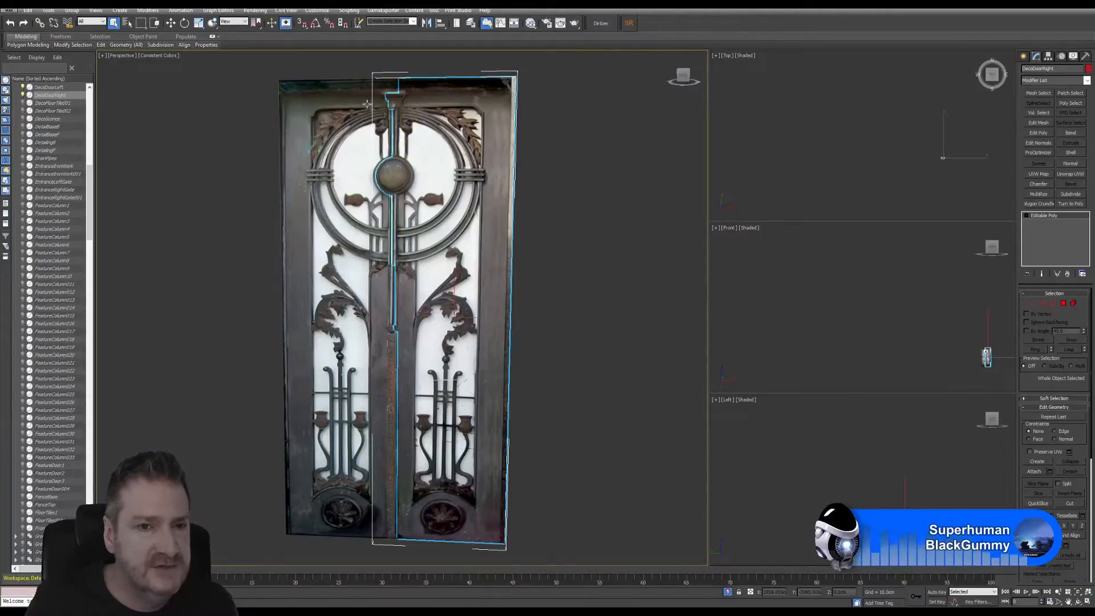
- In 3ds Max, view the isolated double door from a slight angle and open the Slate Material Editor
left_click(1078, 602)
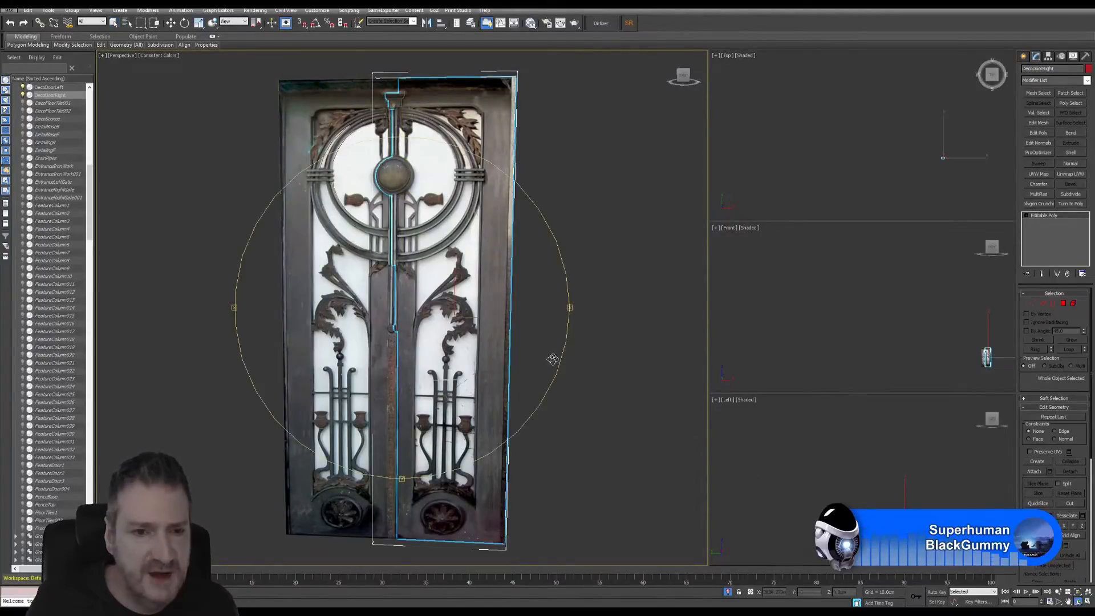
left_click_drag(460, 342, 413, 222)
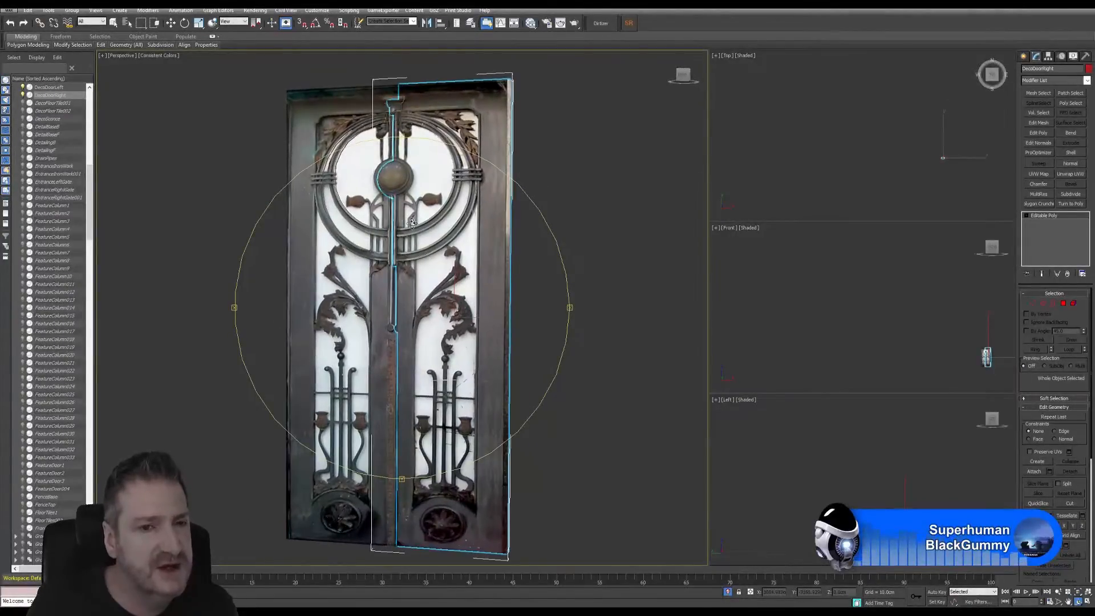
left_click(114, 23)
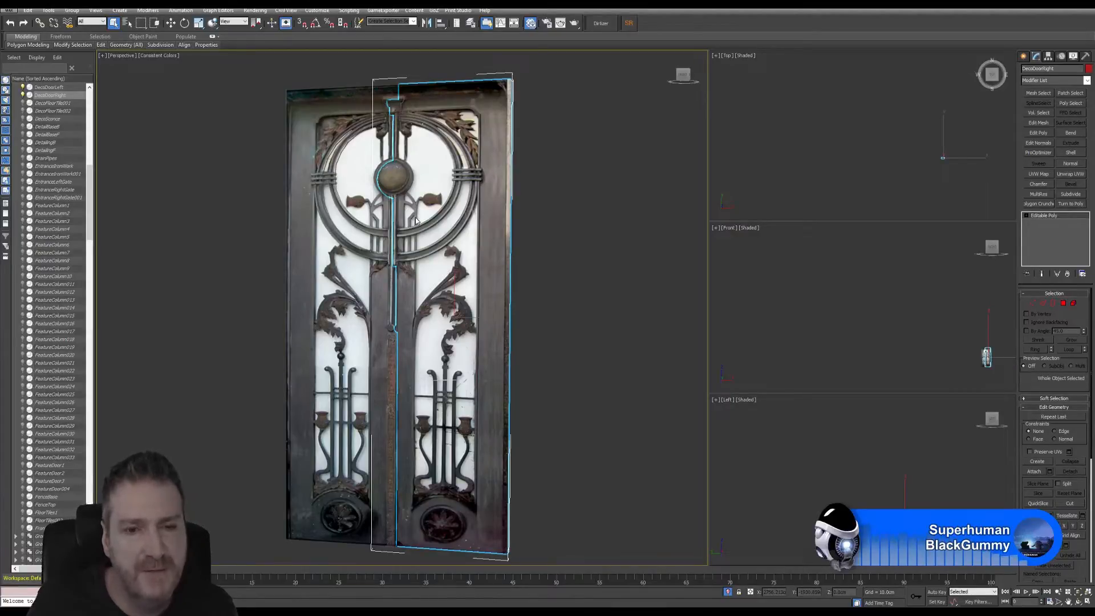
left_click(532, 24)
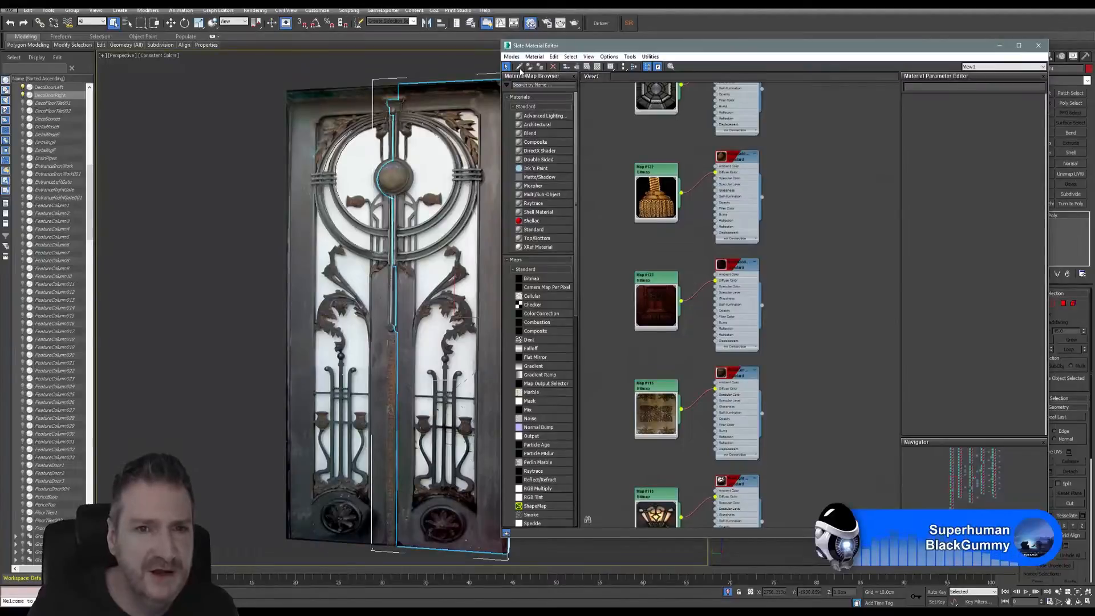
- Sample the material from the double door's left leaf into the Slate Material Editor's node view
left_click(519, 66)
left_click(391, 173)
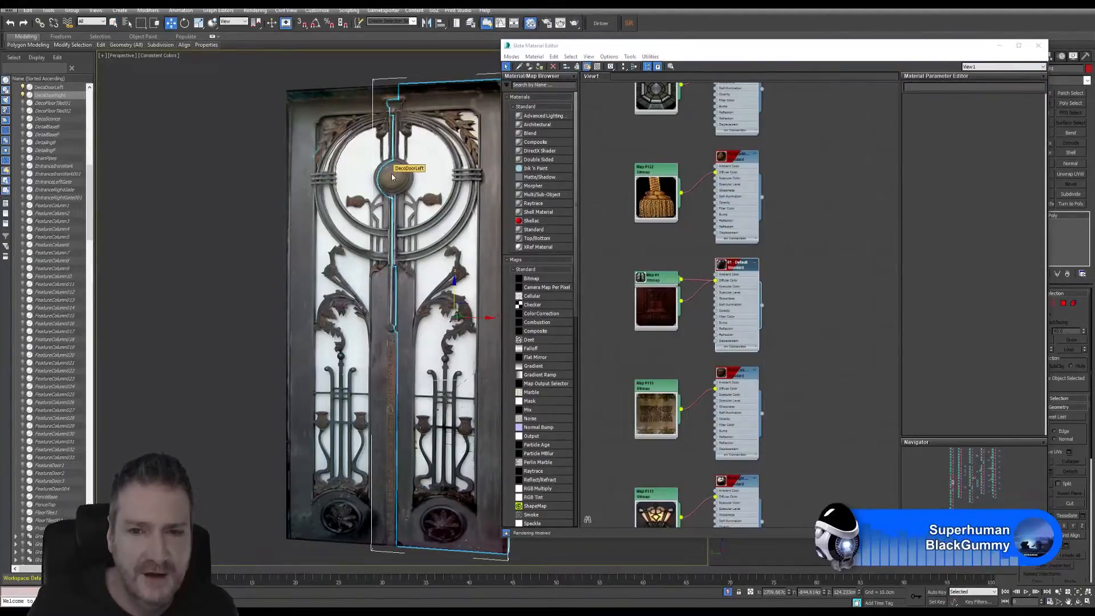
left_click(392, 173)
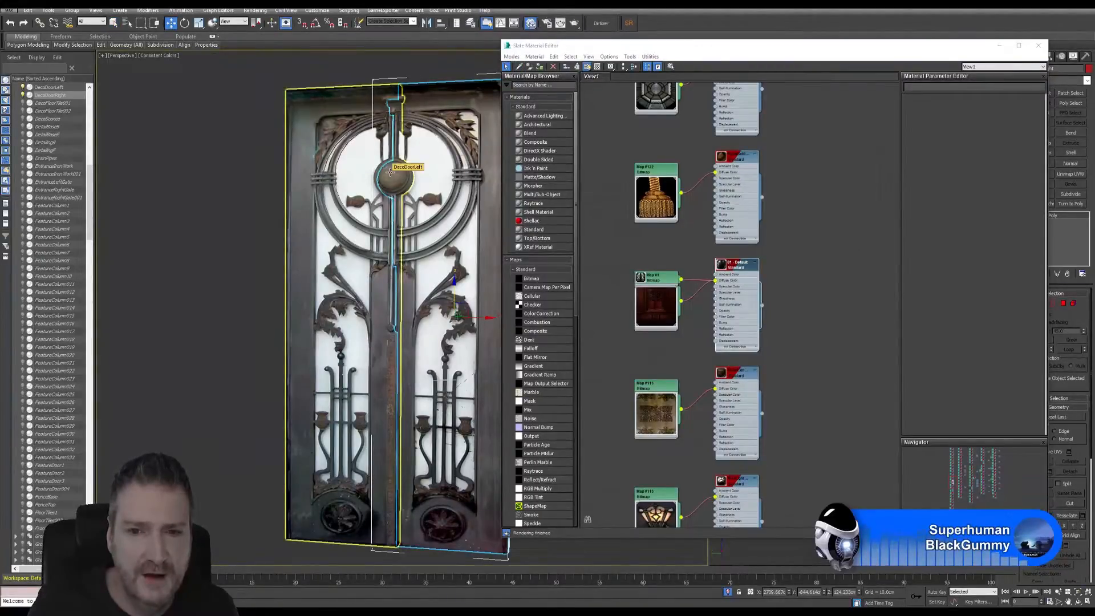
middle_click_drag(693, 300, 715, 267)
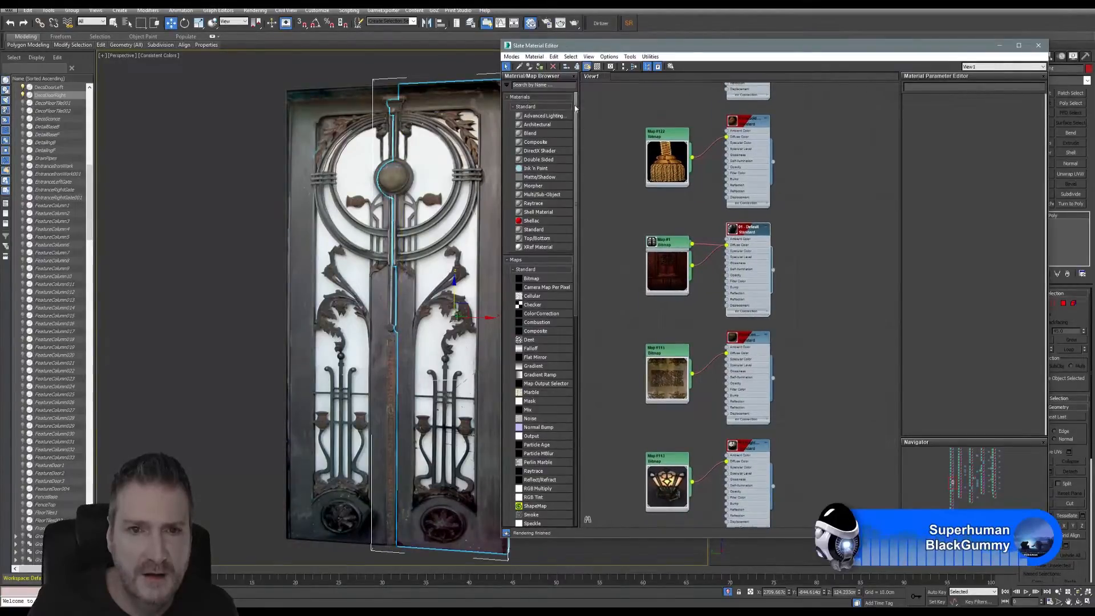
left_click(519, 66)
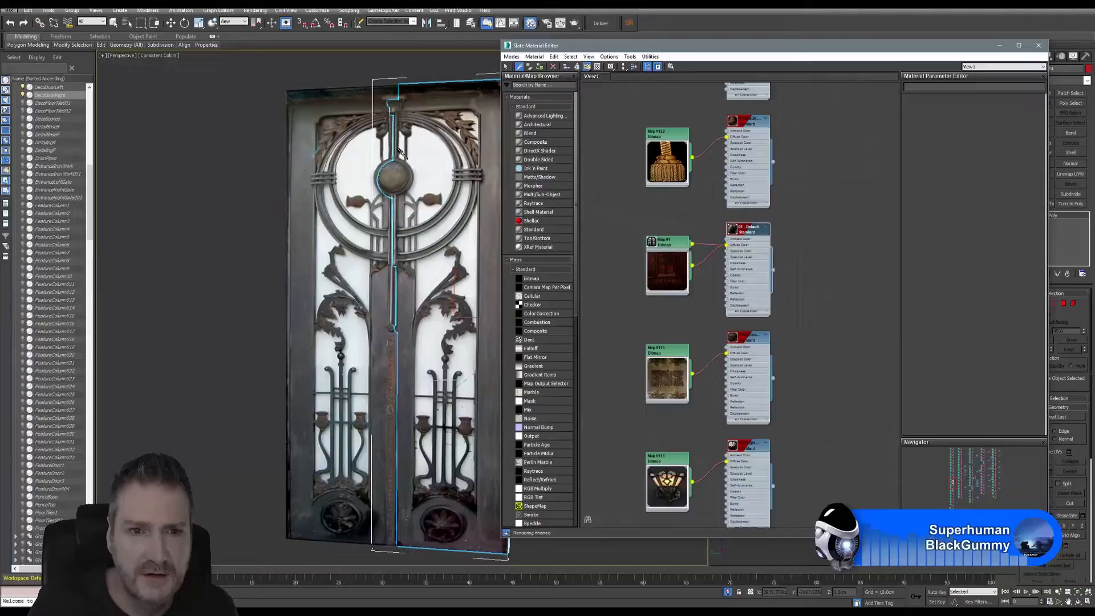
left_click(398, 180)
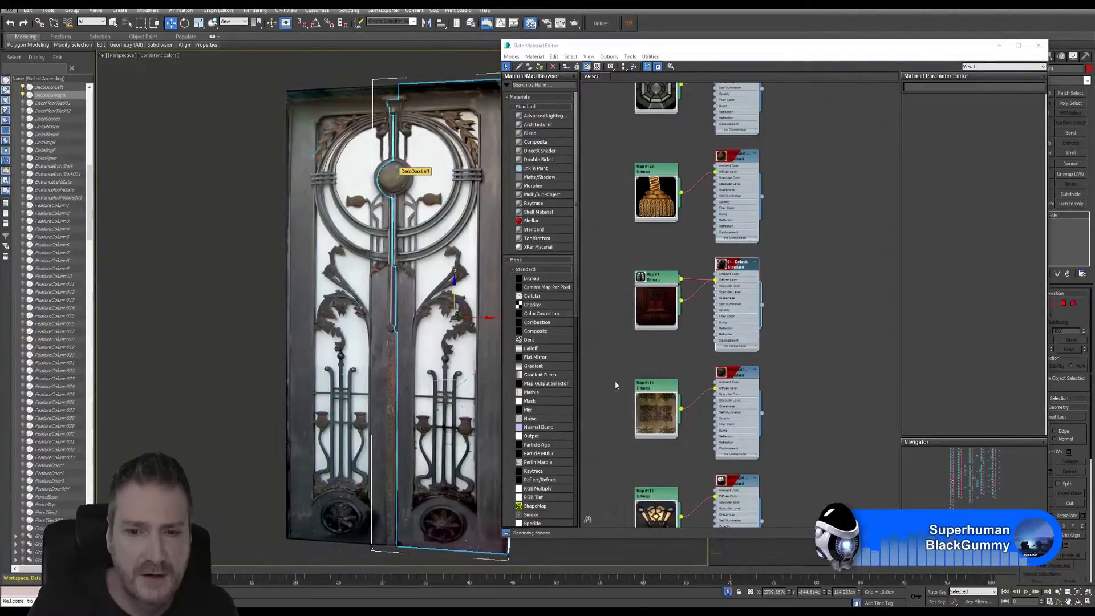
- Look through the material node graph for the door's texture, deselect the door and sample its material once more
scroll(766, 317, "down", 3)
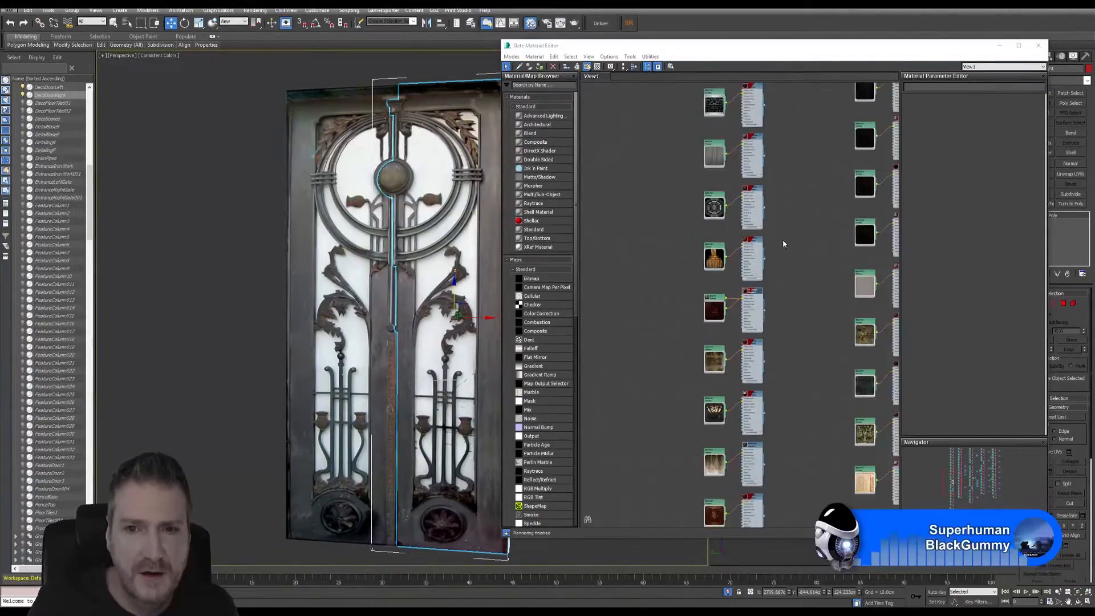
middle_click_drag(783, 241, 708, 439)
scroll(653, 302, "up", 2)
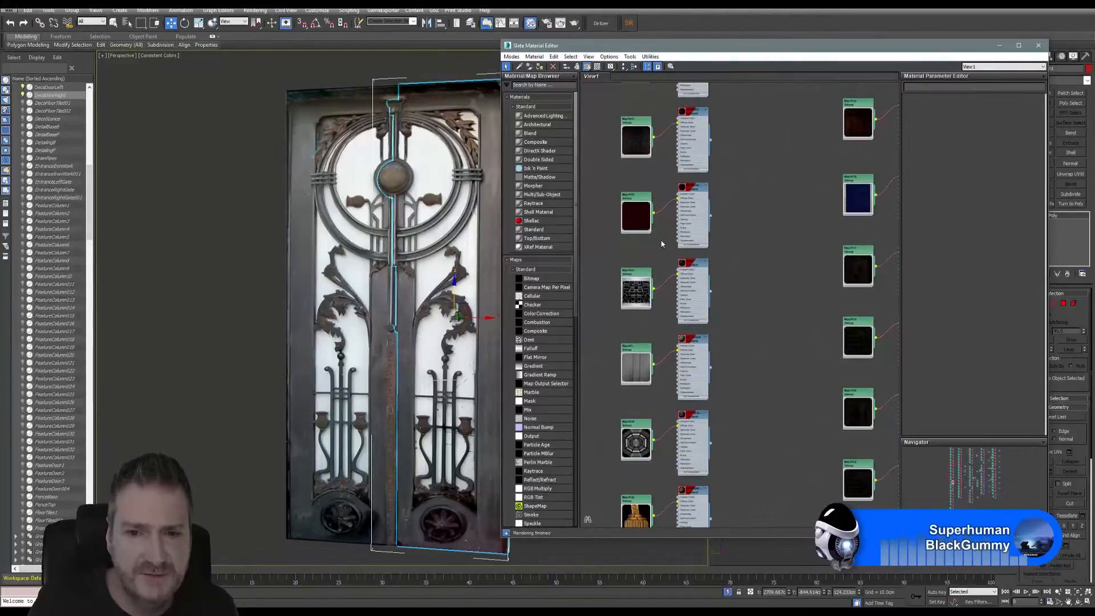
middle_click_drag(661, 244, 664, 209)
scroll(713, 228, "down", 3)
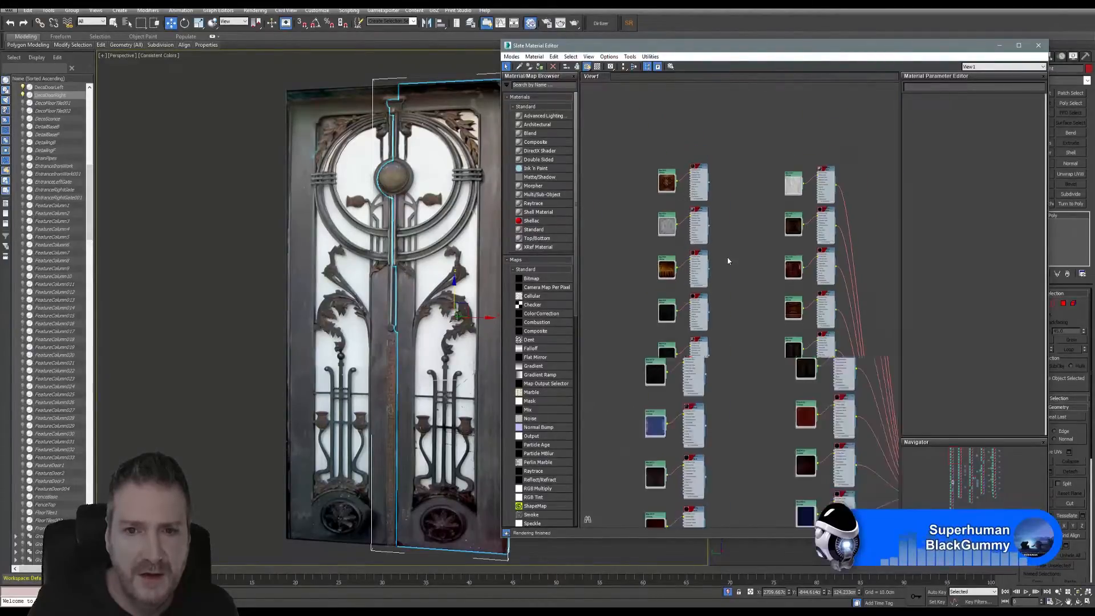
left_click(222, 208)
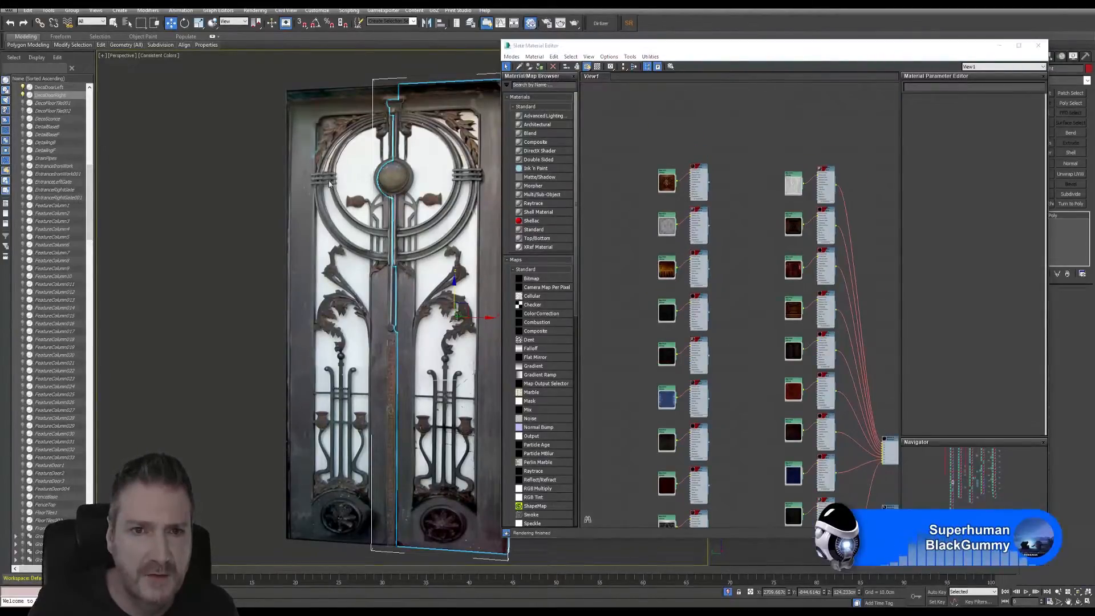
left_click(519, 67)
left_click(293, 189)
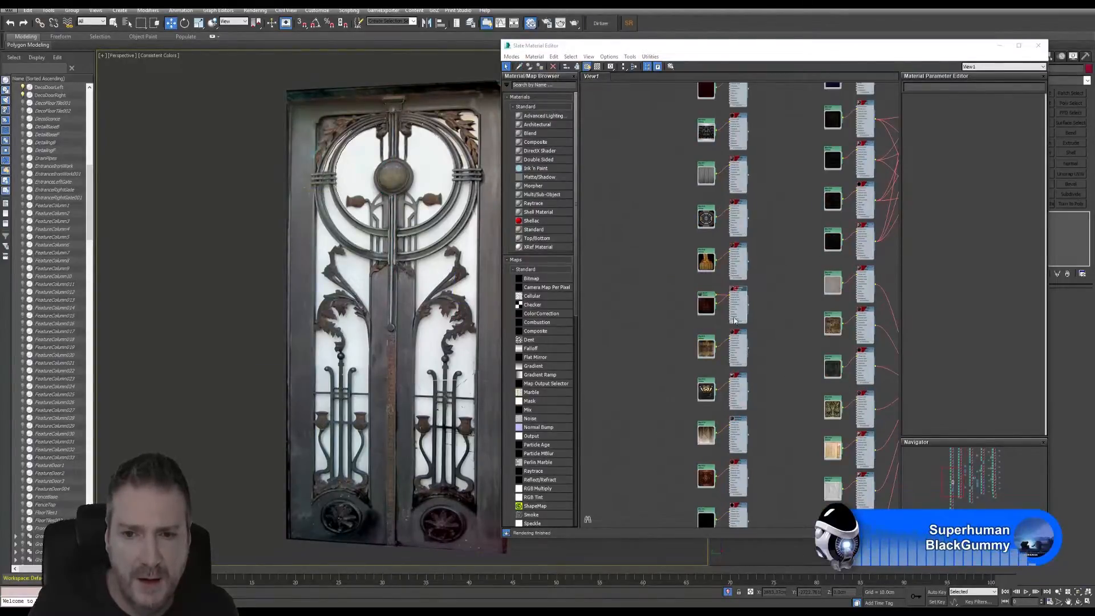
- View the bitmap parameters of the door's Map #1 diffuse texture, and close the Slate Material Editor
scroll(745, 349, "up", 5)
scroll(676, 293, "up", 1)
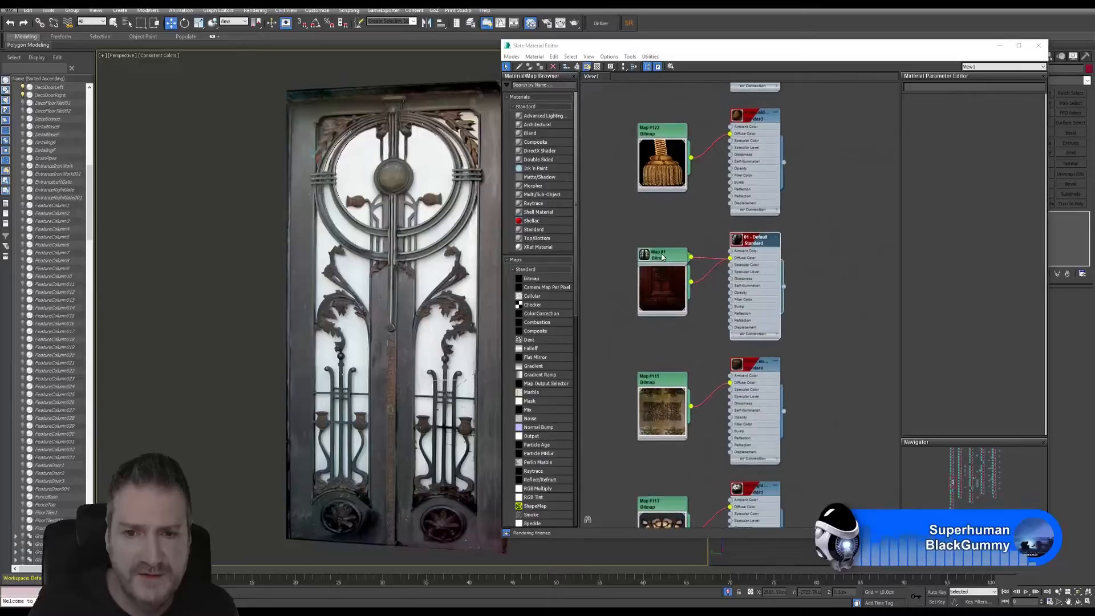
double_click(647, 255)
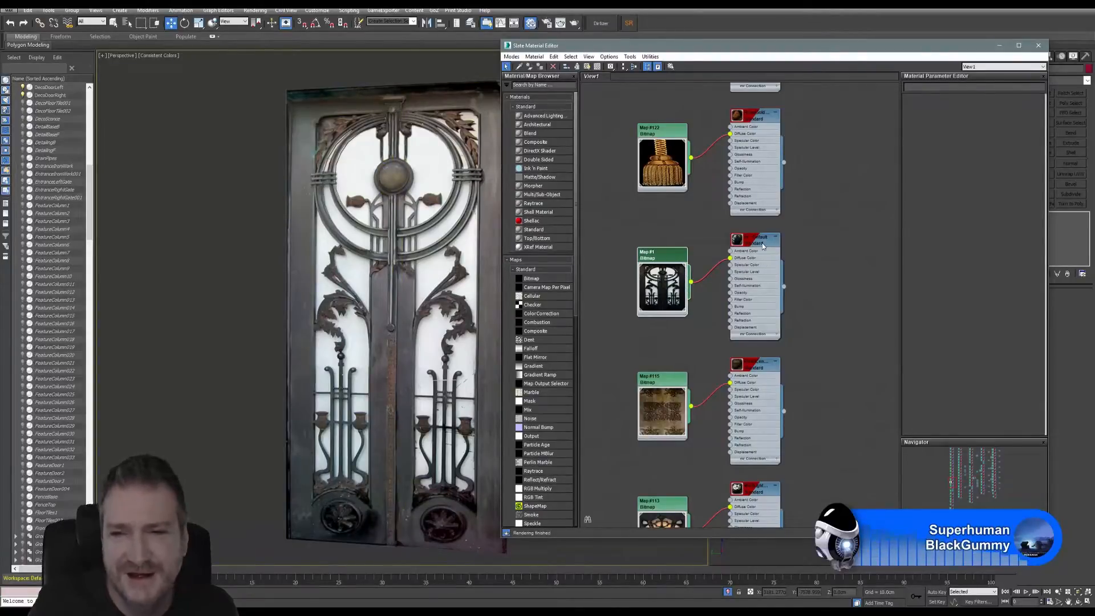
double_click(665, 258)
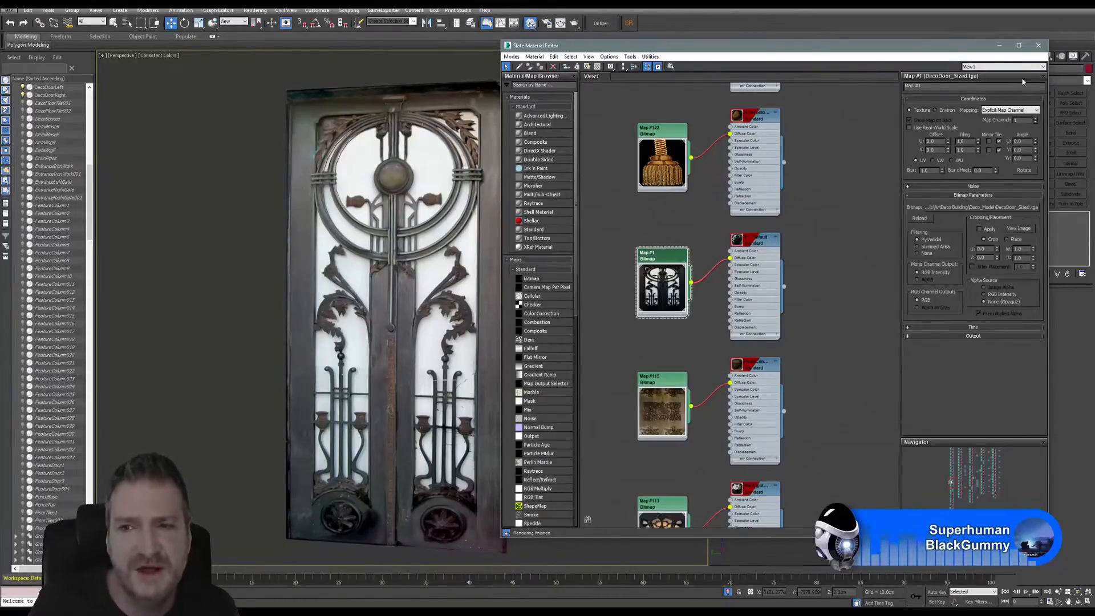
left_click(1038, 47)
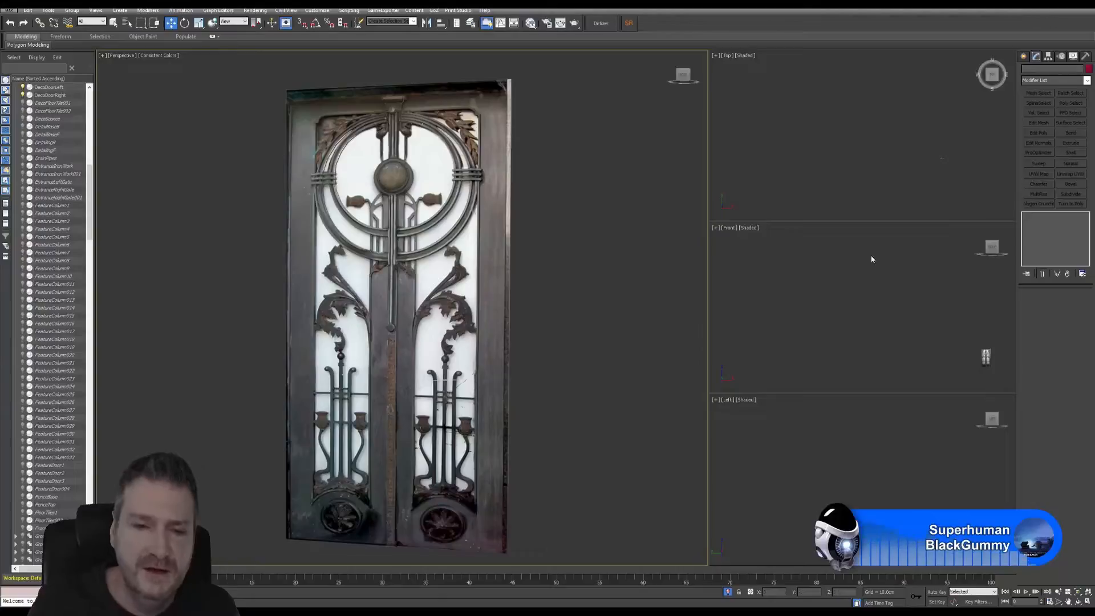
- Switch to Photoshop and open DecoDoor_Sized.tga from the UE4 Projects > Models > ArtDeco Building > Deco_Model folder on the Work (E:) drive
left_click(1036, 5)
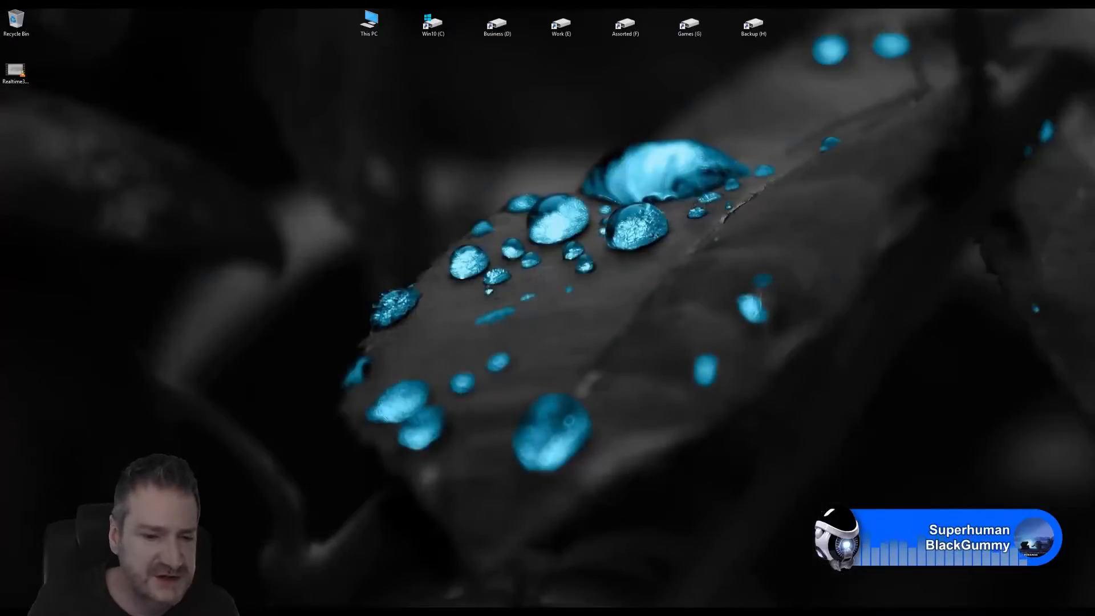
left_click(418, 611)
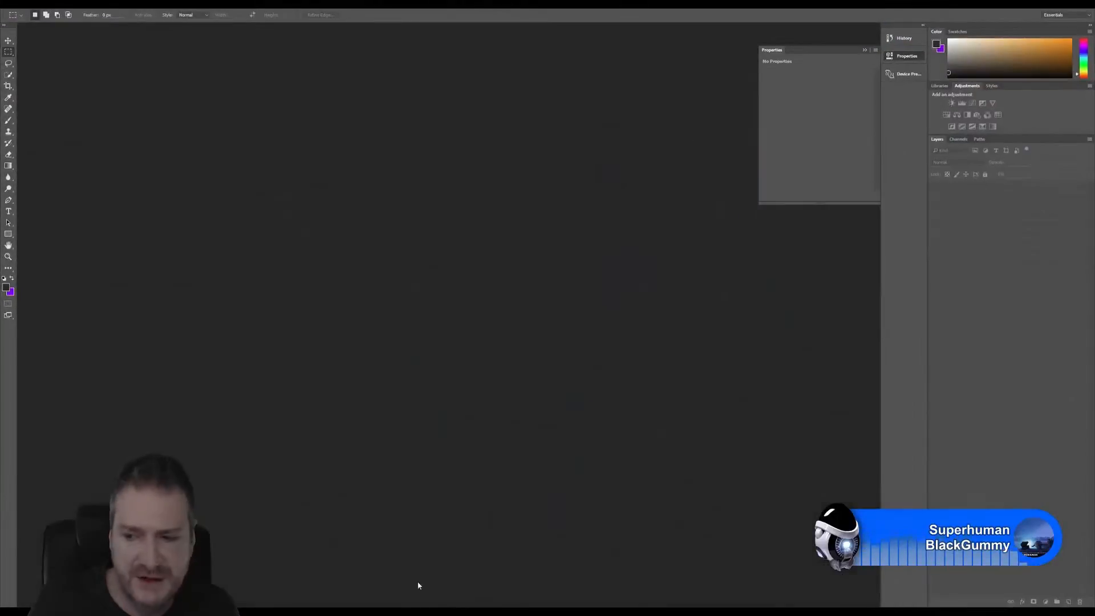
left_click(23, 7)
left_click(40, 20)
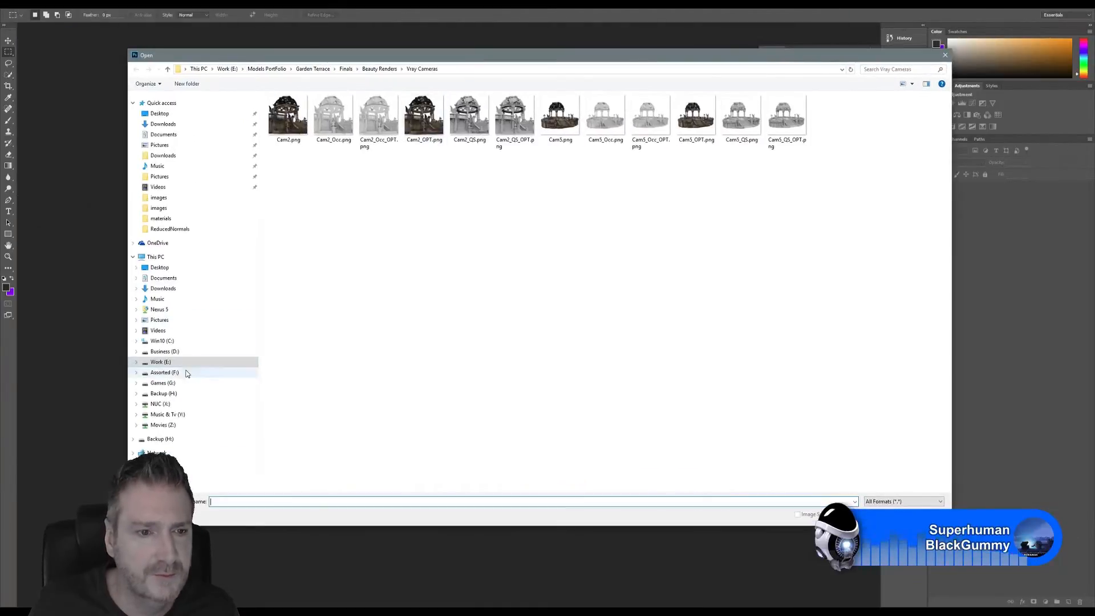
left_click(169, 364)
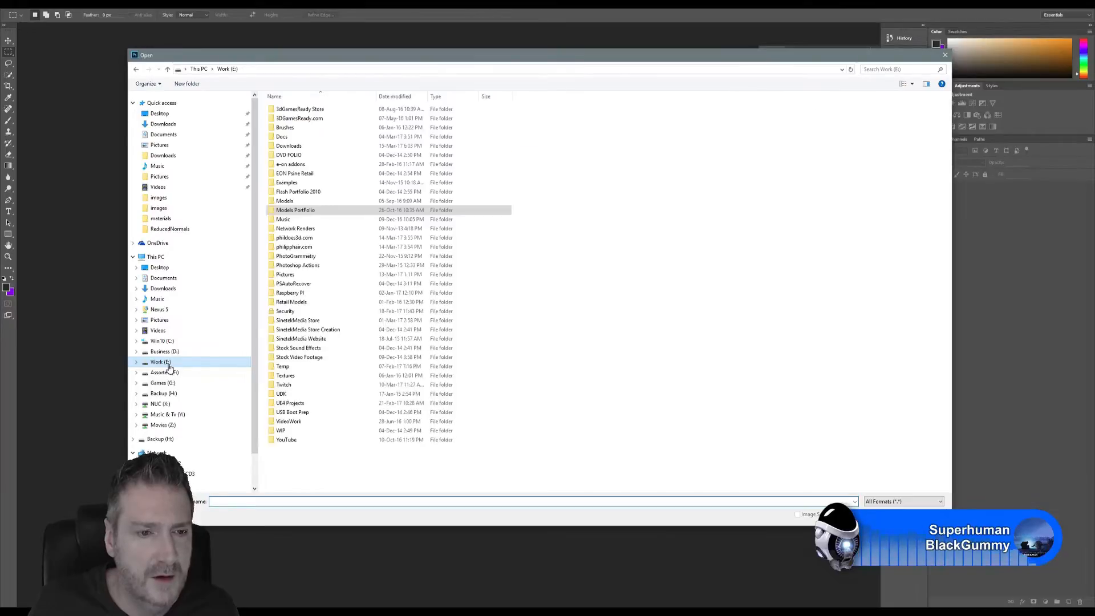
double_click(291, 404)
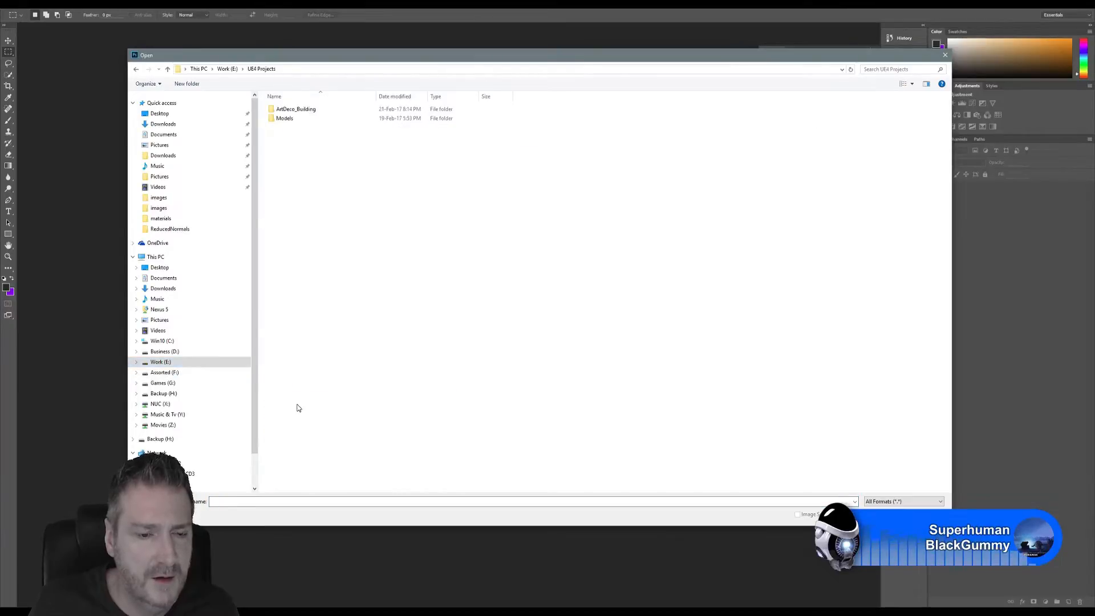
double_click(283, 119)
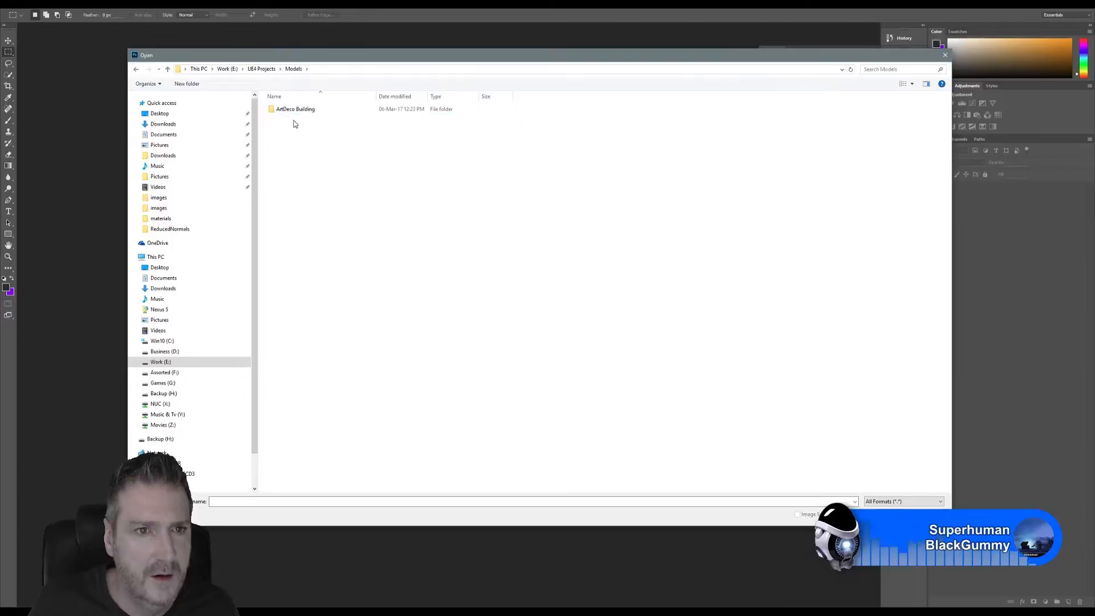
double_click(296, 114)
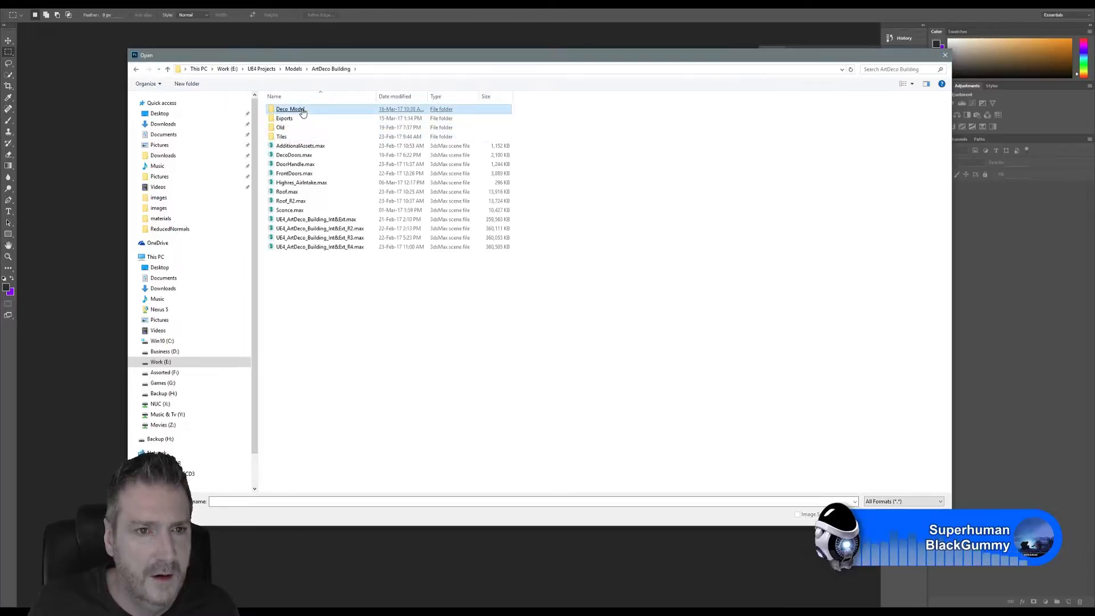
double_click(303, 112)
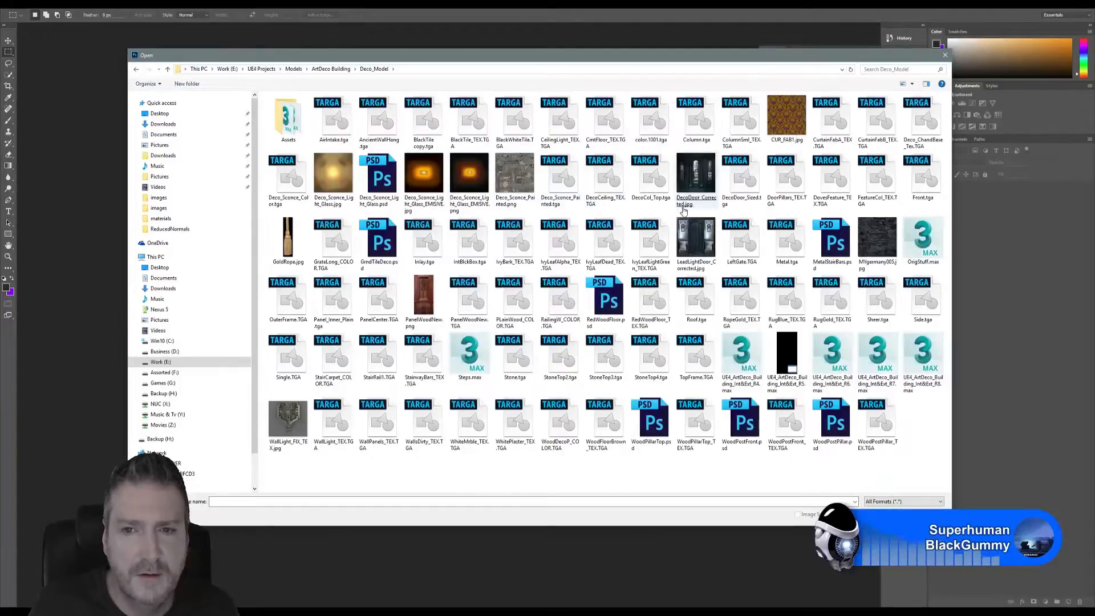
key("Escape")
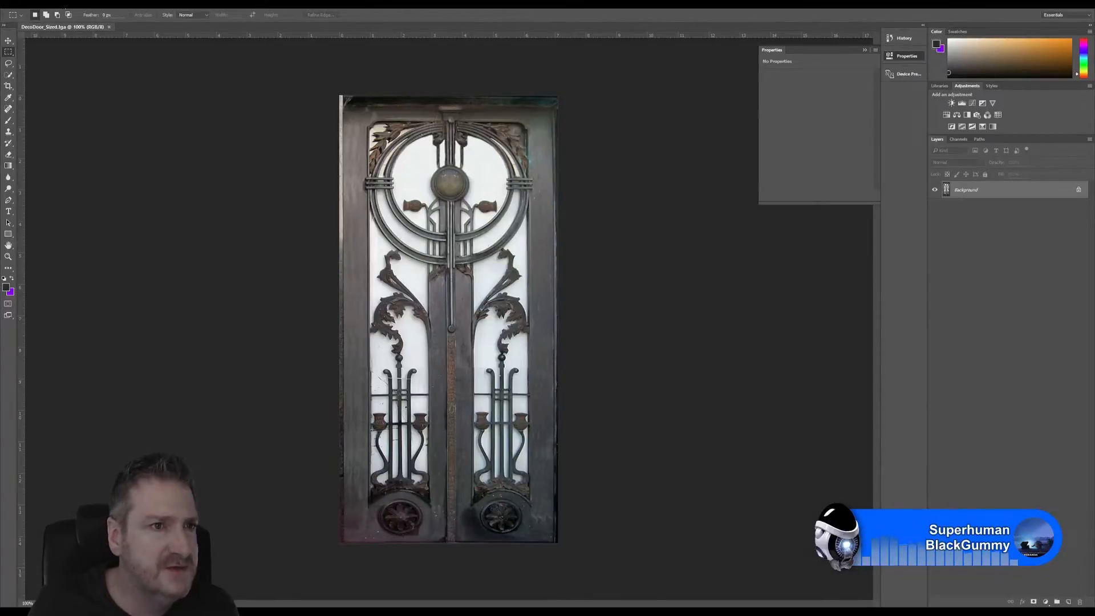
- Check the door texture's pixel dimensions with Image Size and leave the dialog without resizing
left_click(66, 6)
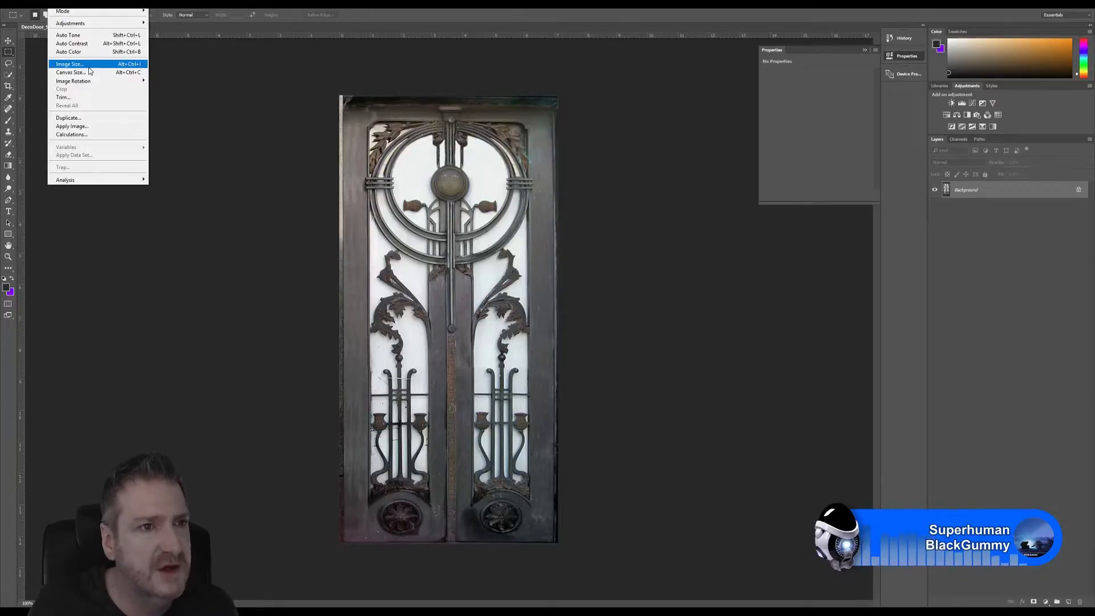
left_click(88, 67)
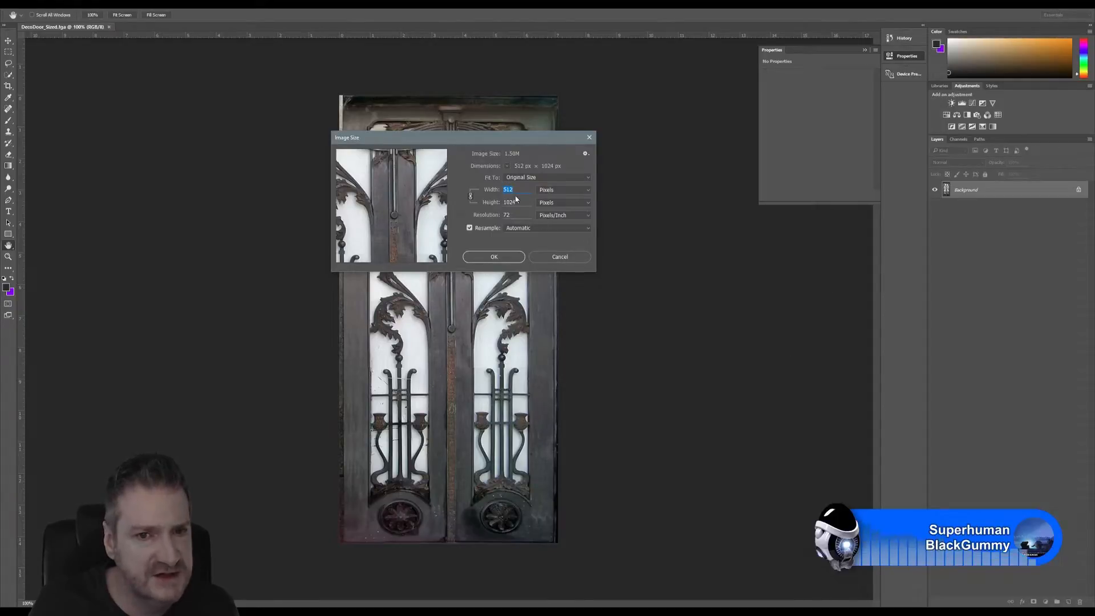
left_click(567, 259)
key("m")
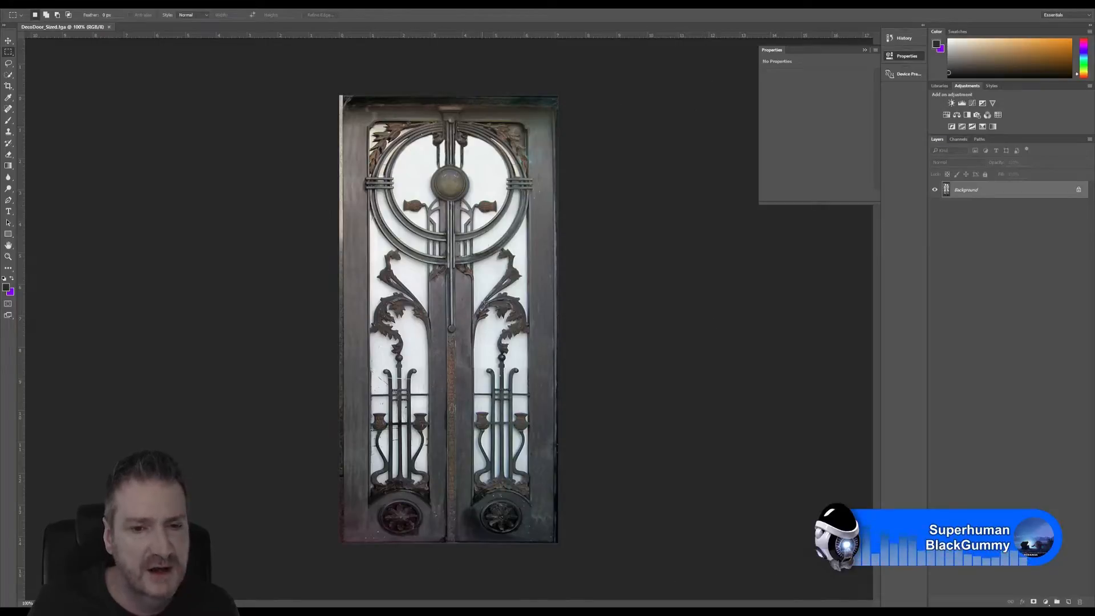
- Save the door texture as DecoDoor_Sized.png in the Deco_Model folder, using PNG format with smallest compression and no interlacing
left_click(26, 4)
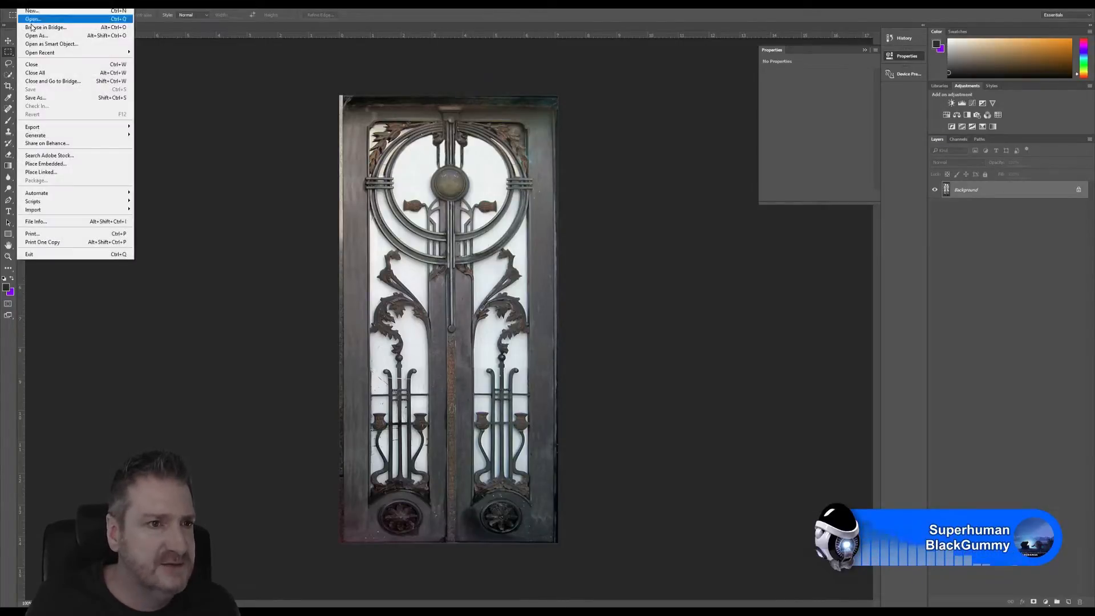
left_click(43, 98)
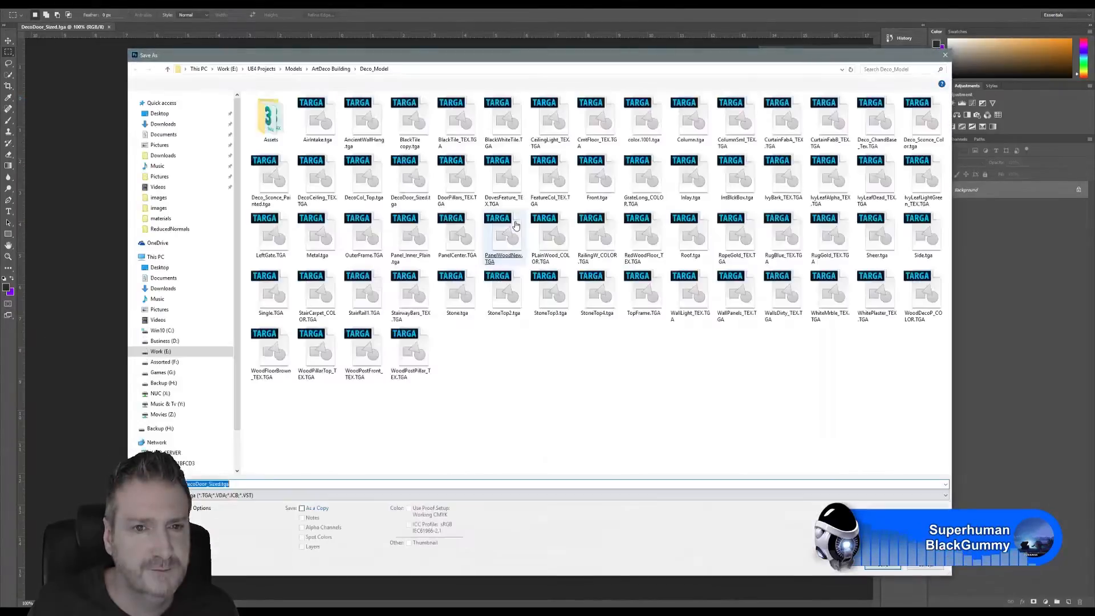
left_click(242, 496)
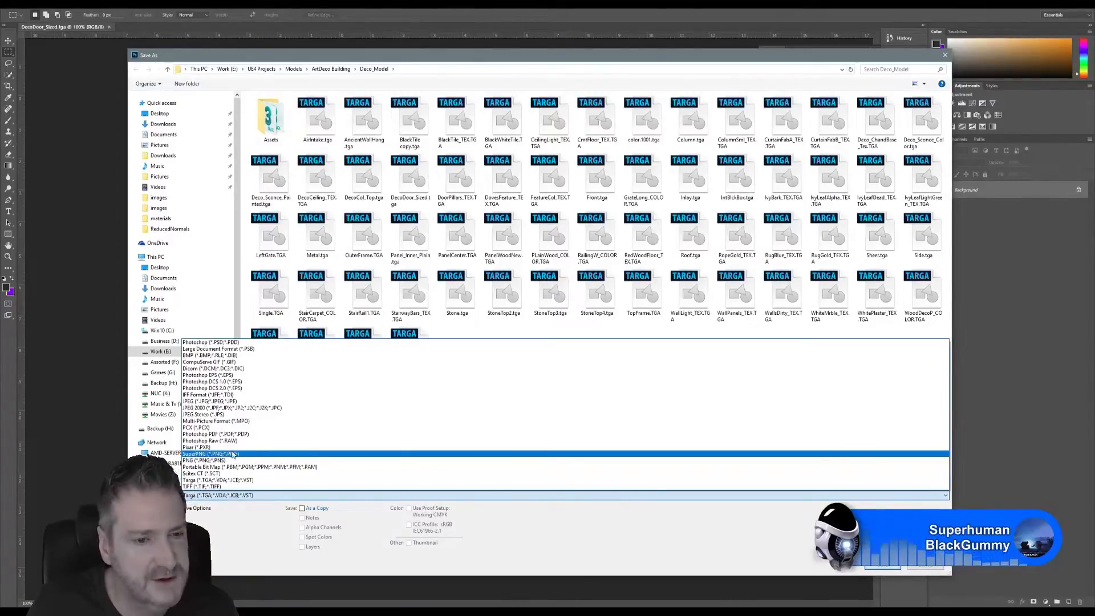
left_click(227, 460)
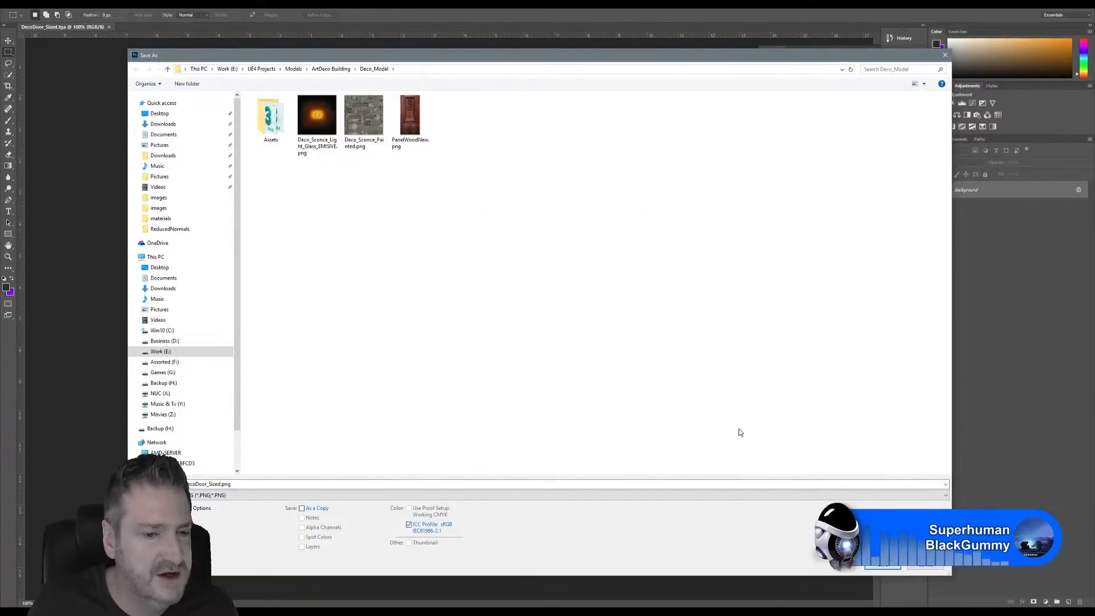
key("Return")
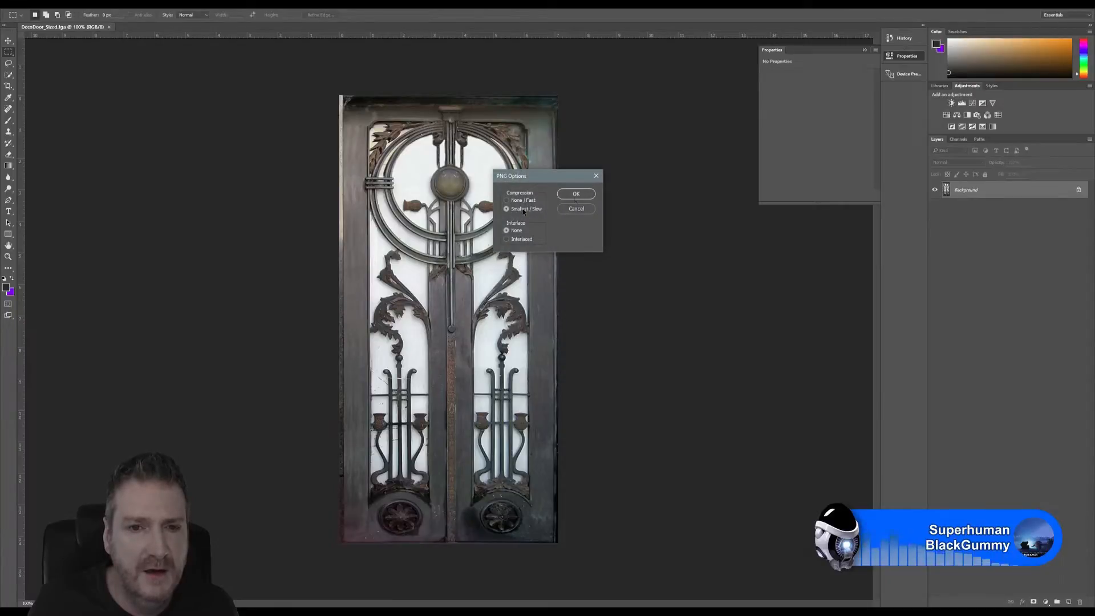
left_click(576, 194)
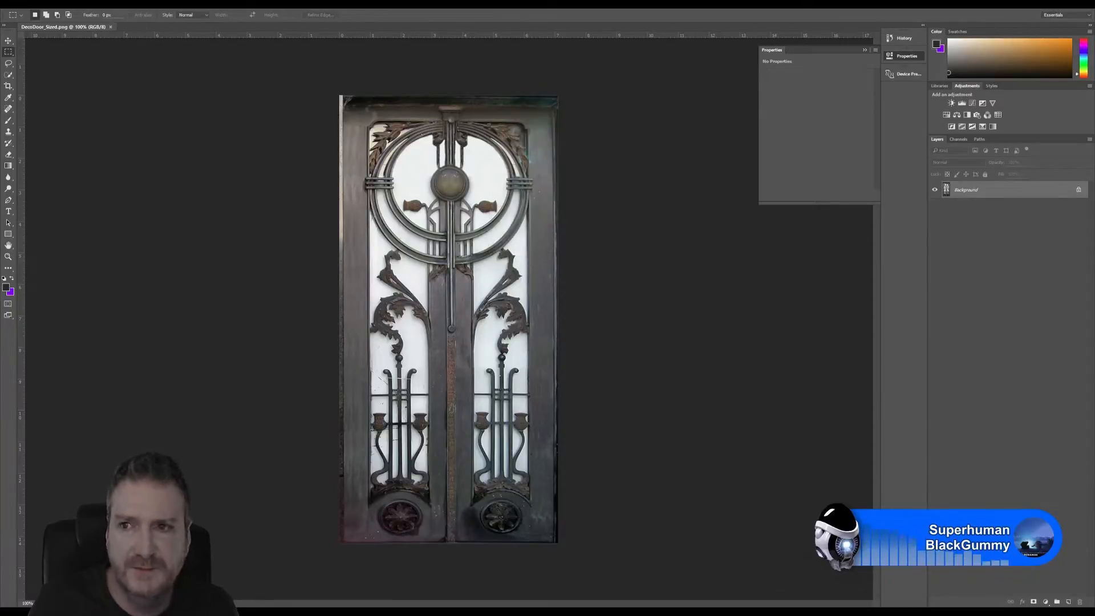
- Switch back to 3ds Max and select the left leaf of the double door
key("super+d")
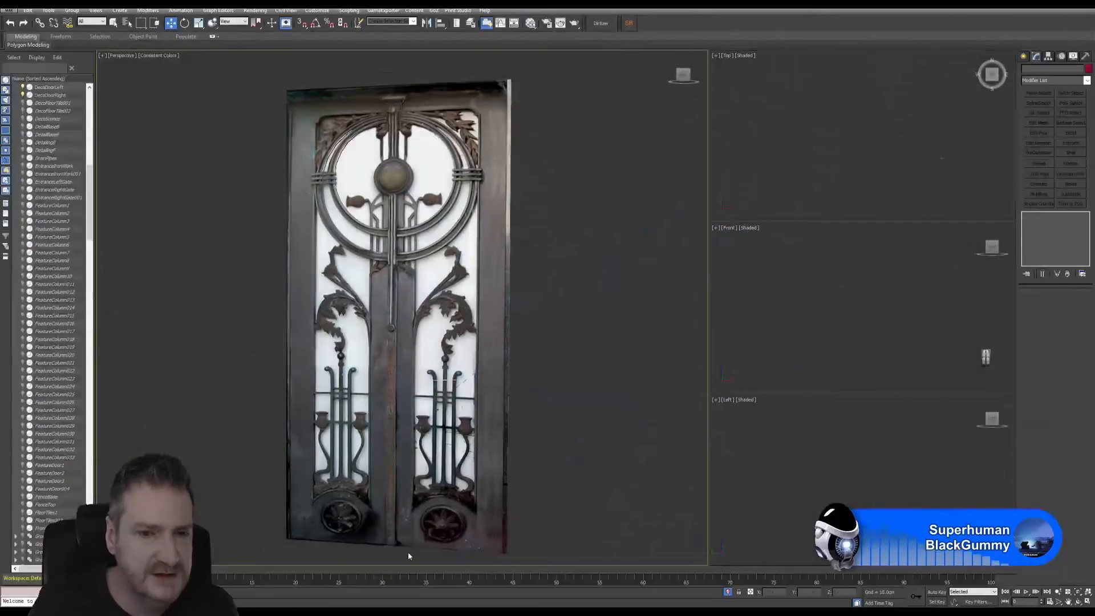
left_click(451, 257)
left_click(344, 212)
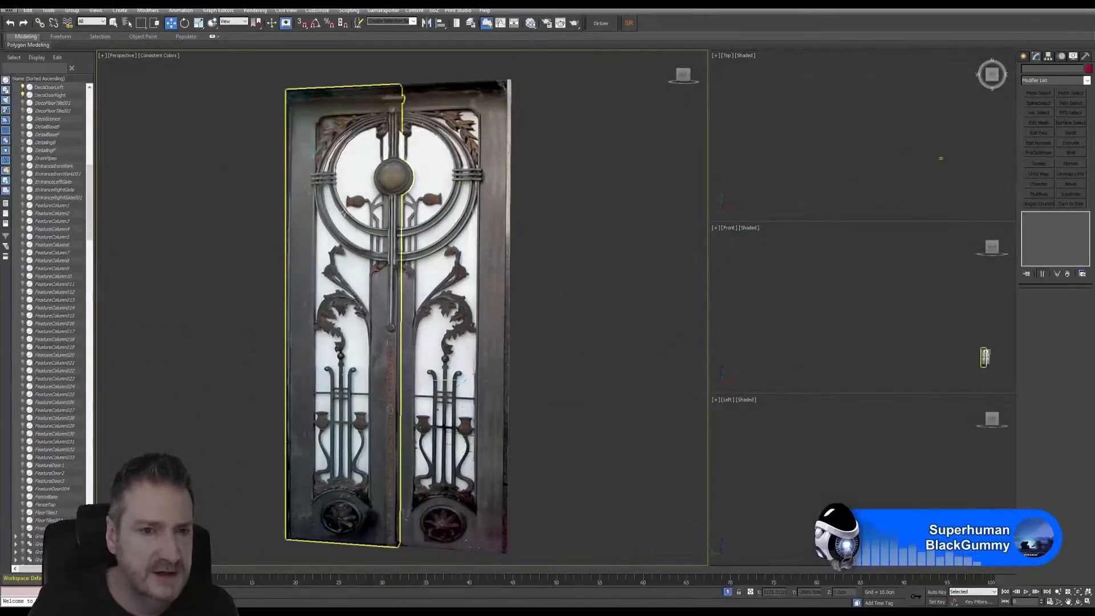
left_click(344, 213)
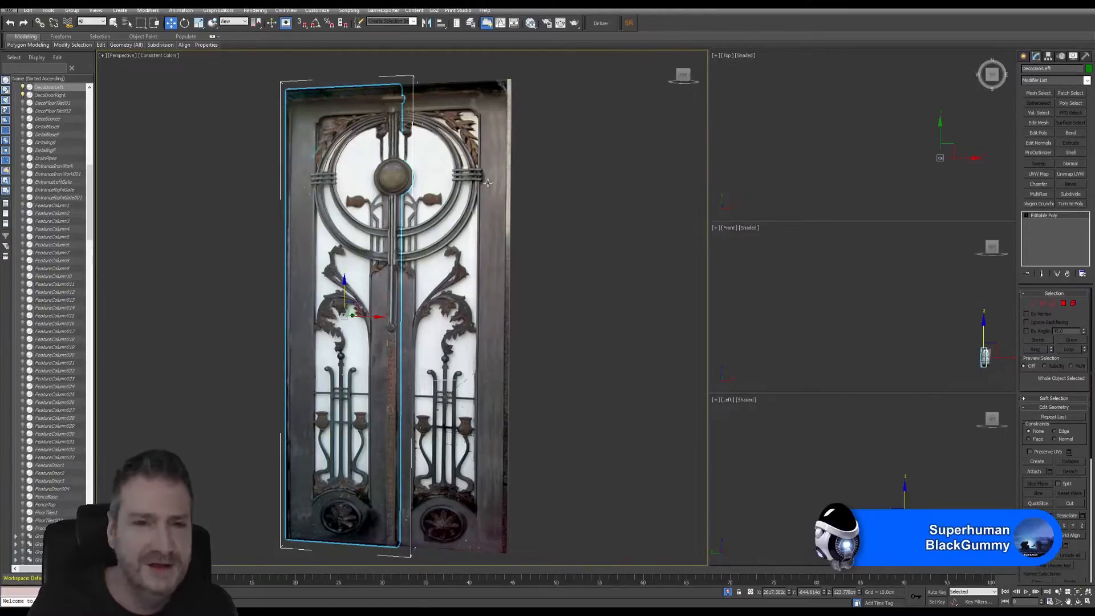
- Reselect the left door leaf, copy its object name, and start exporting only the selected object
left_click(545, 215)
left_click(339, 204)
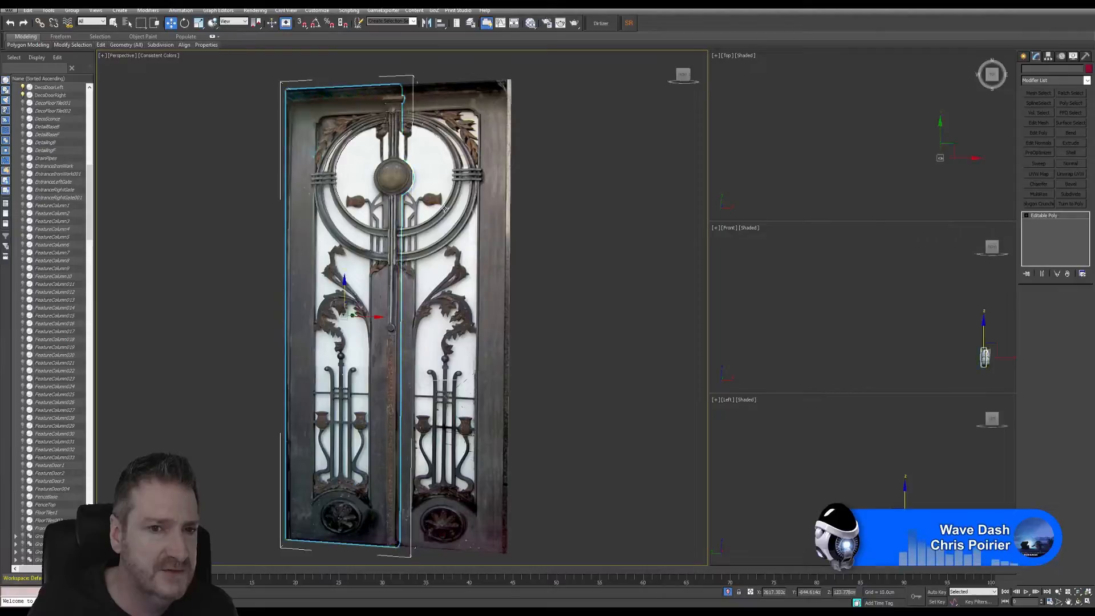
left_click(444, 209)
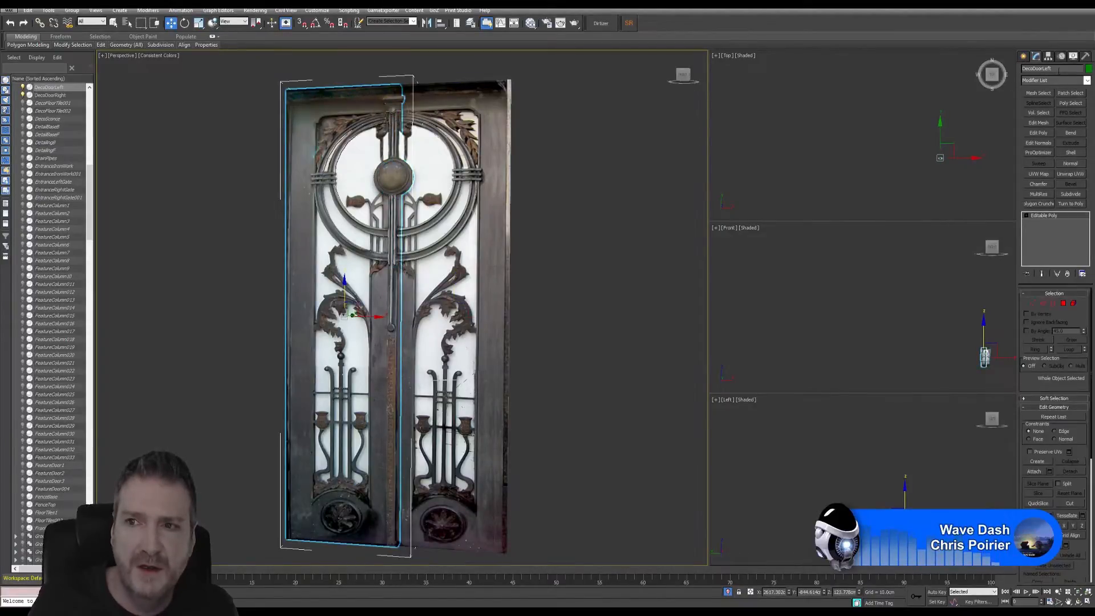
left_click_drag(1059, 71, 1007, 71)
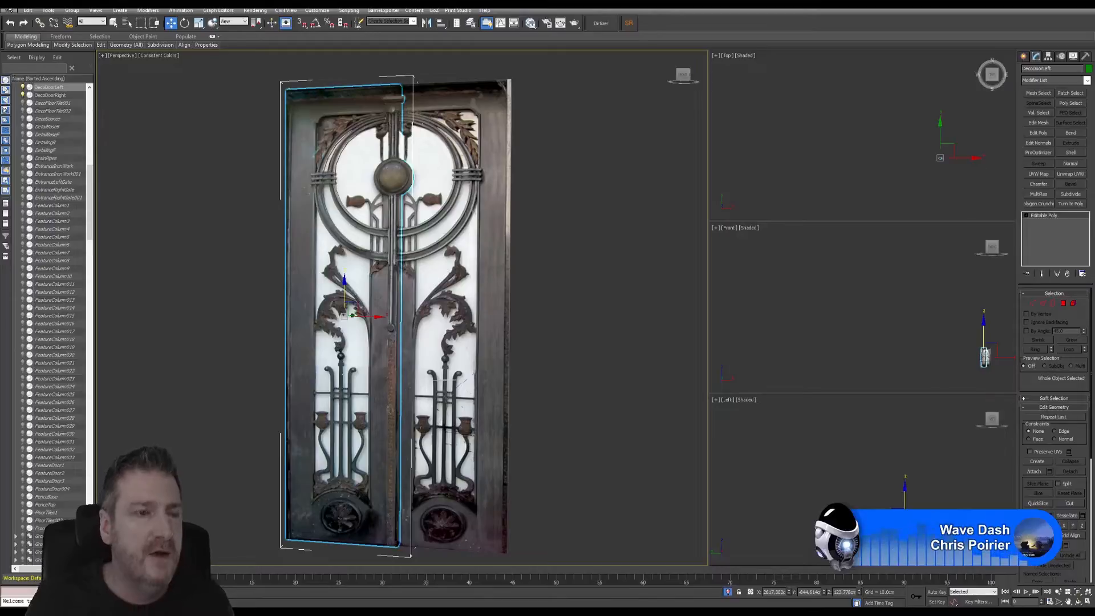
left_click(9, 9)
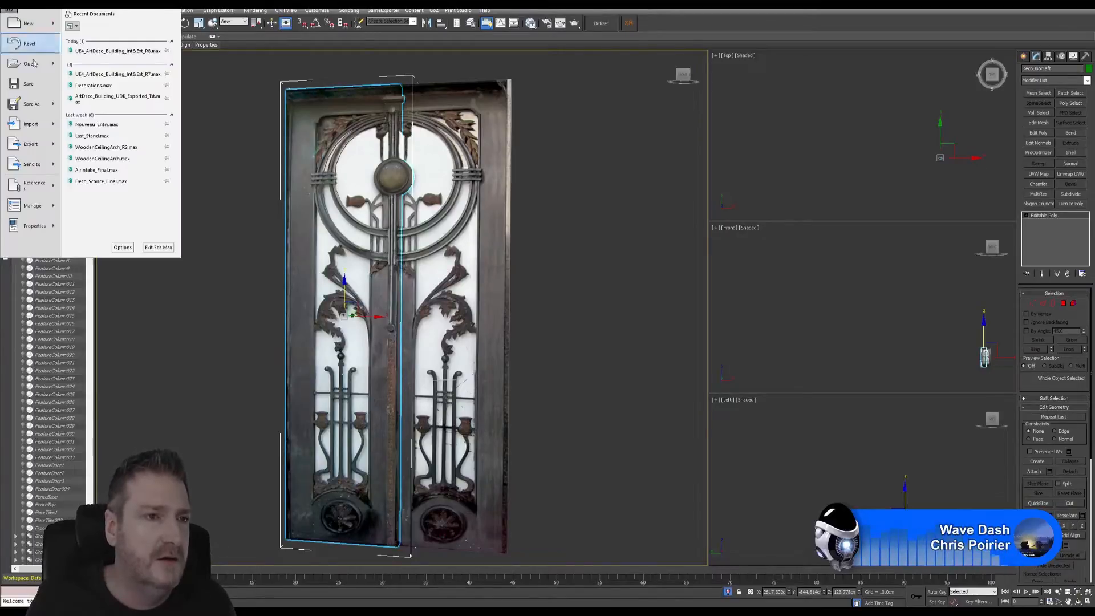
mouse_move(49, 145)
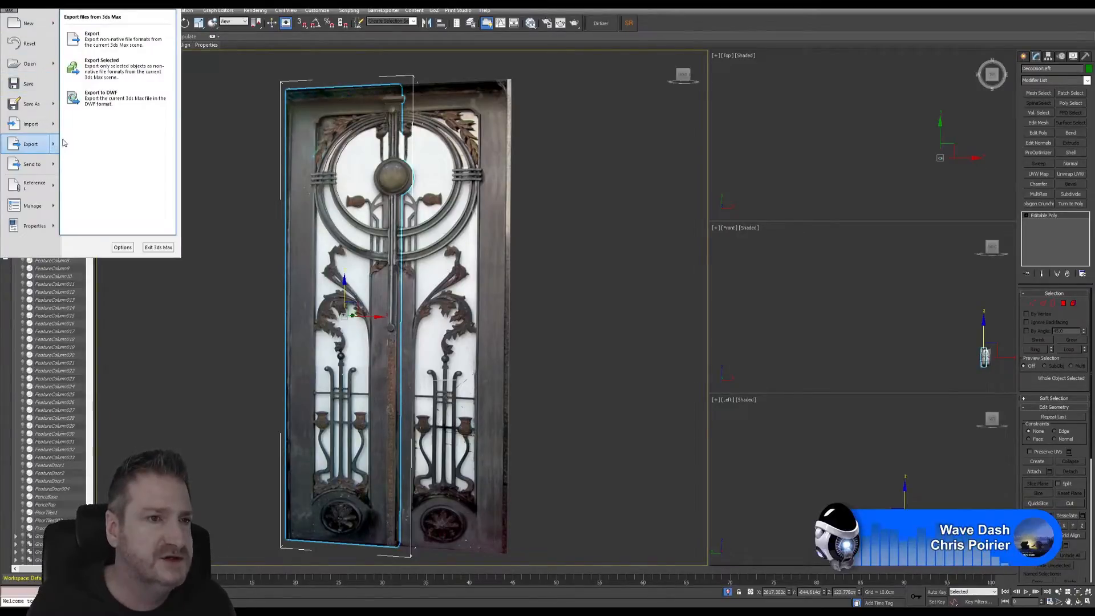
left_click(124, 80)
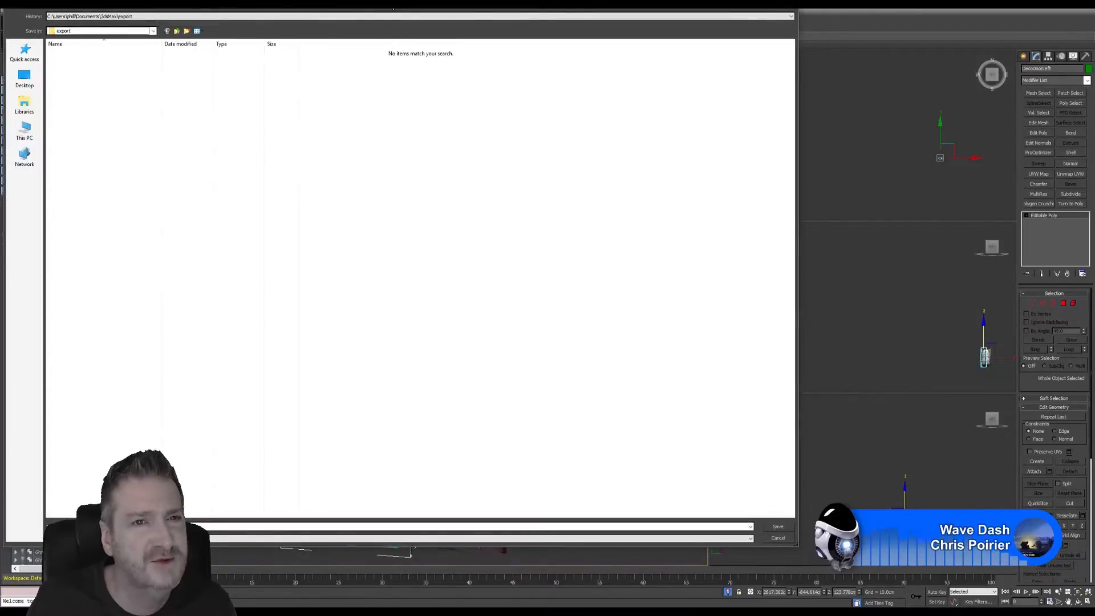
- Create a folder named DecoDoor in E:\UE4 Projects\Models\ArtDeco Building\Exports and open it as the export destination
left_click_drag(393, 8, 547, 18)
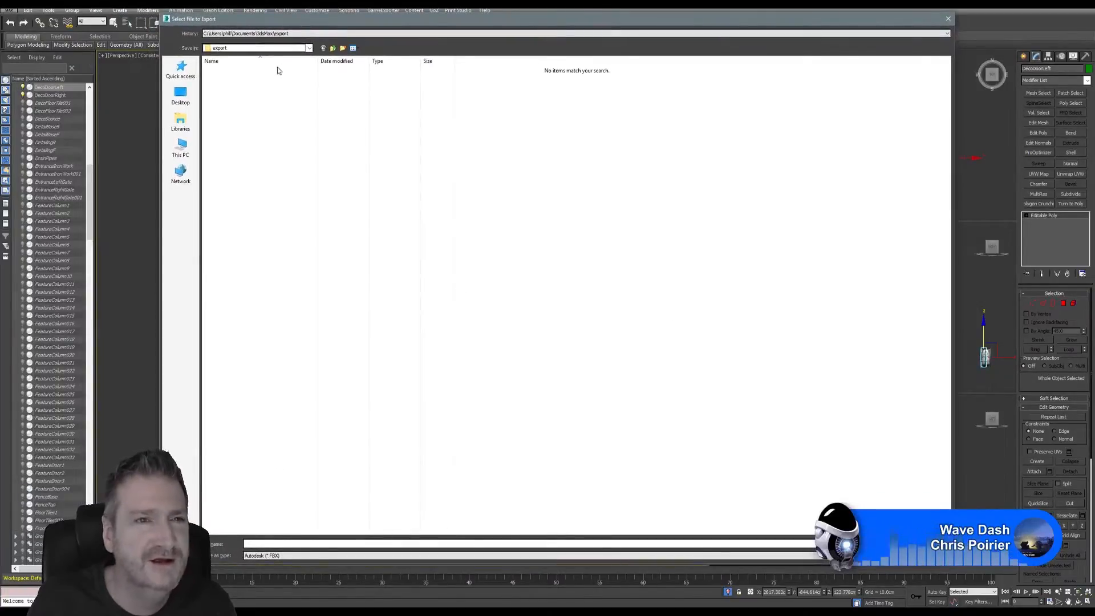
left_click(294, 35)
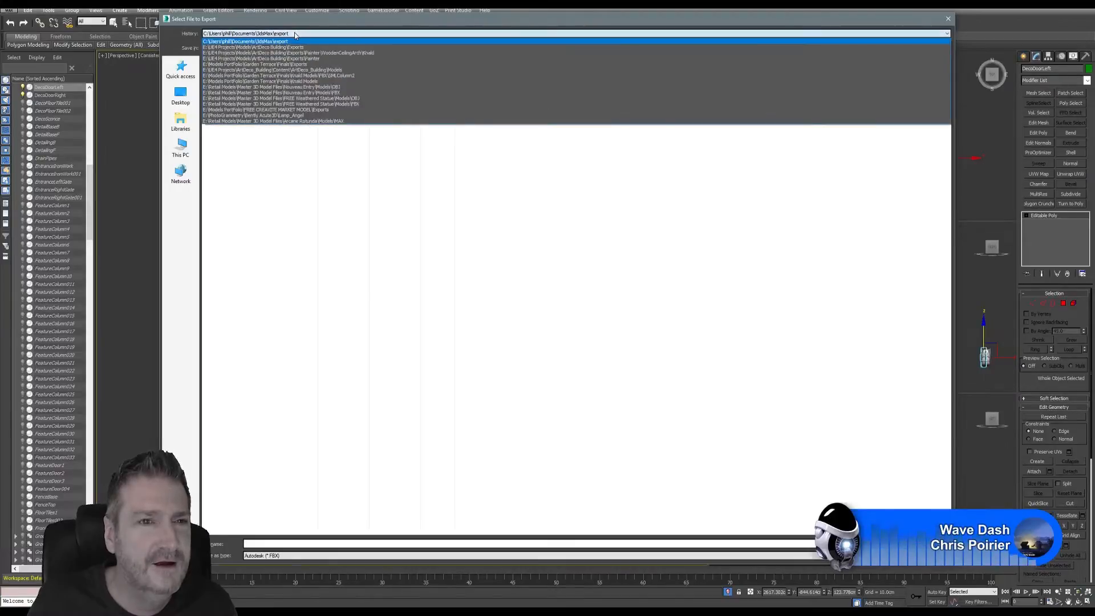
left_click(319, 44)
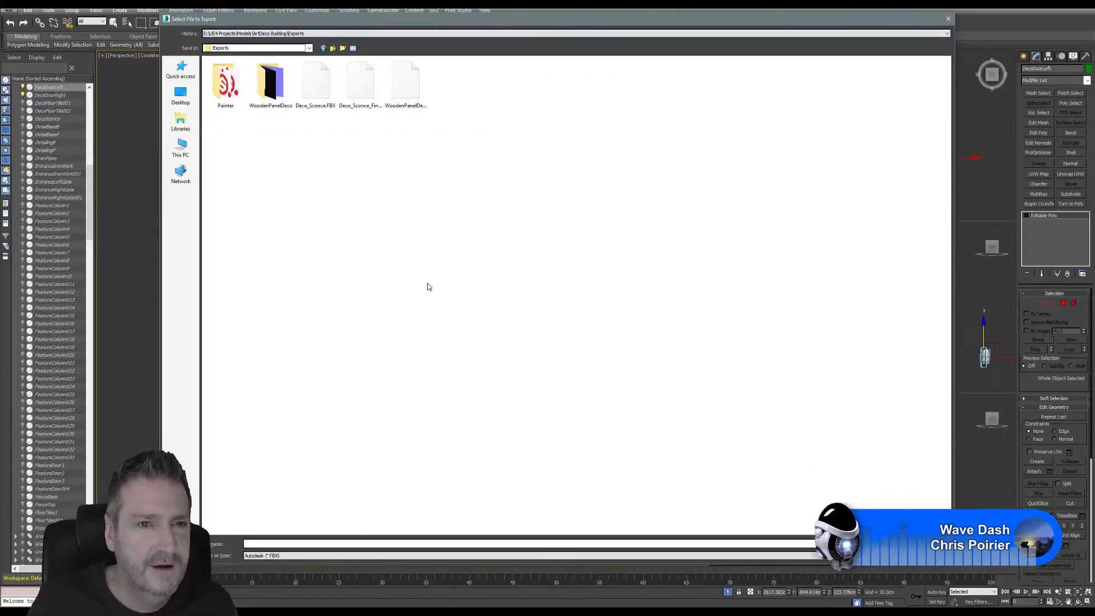
right_click(337, 155)
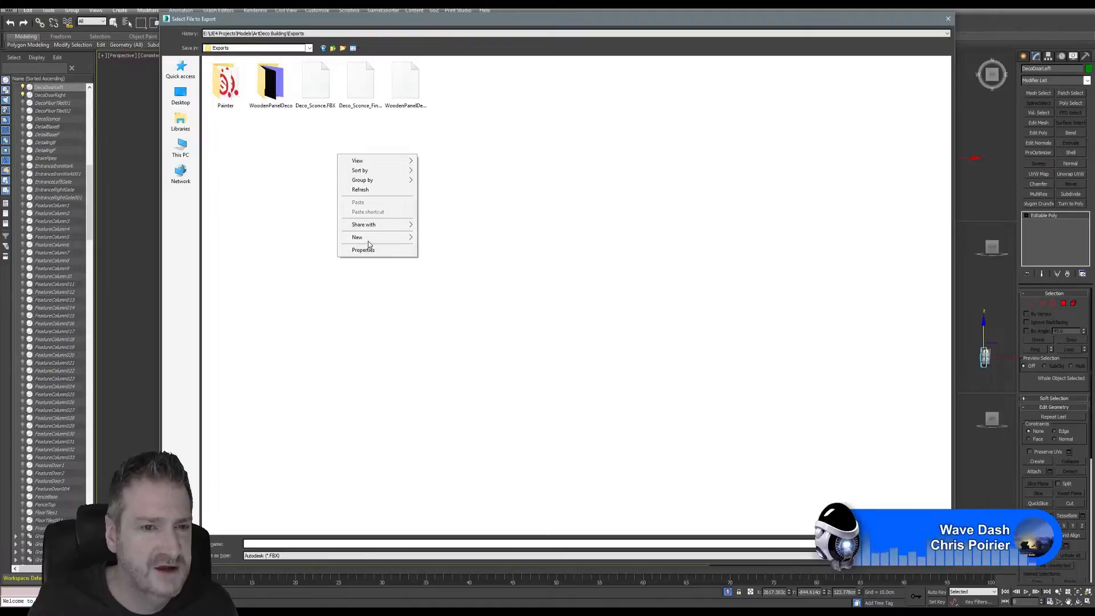
mouse_move(367, 238)
left_click(300, 239)
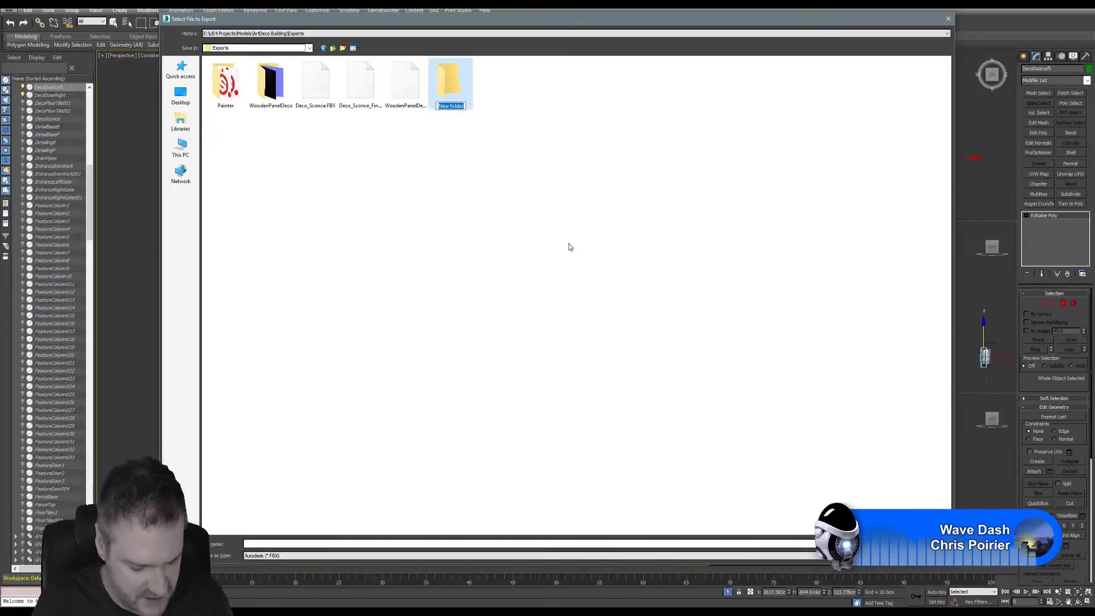
type("Deco")
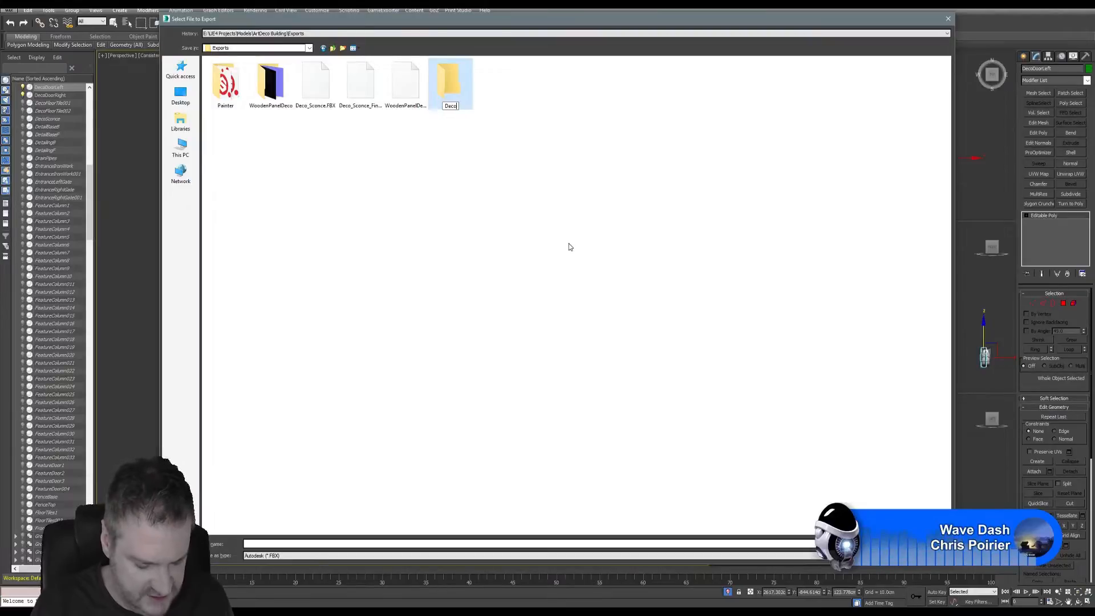
type("Door")
key("Return")
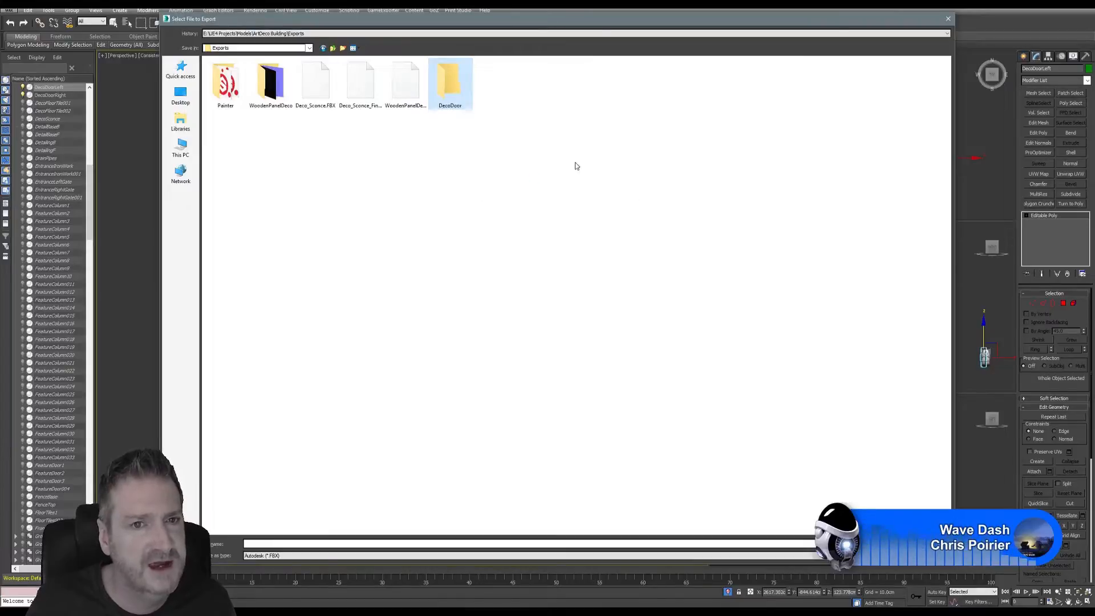
key("Return")
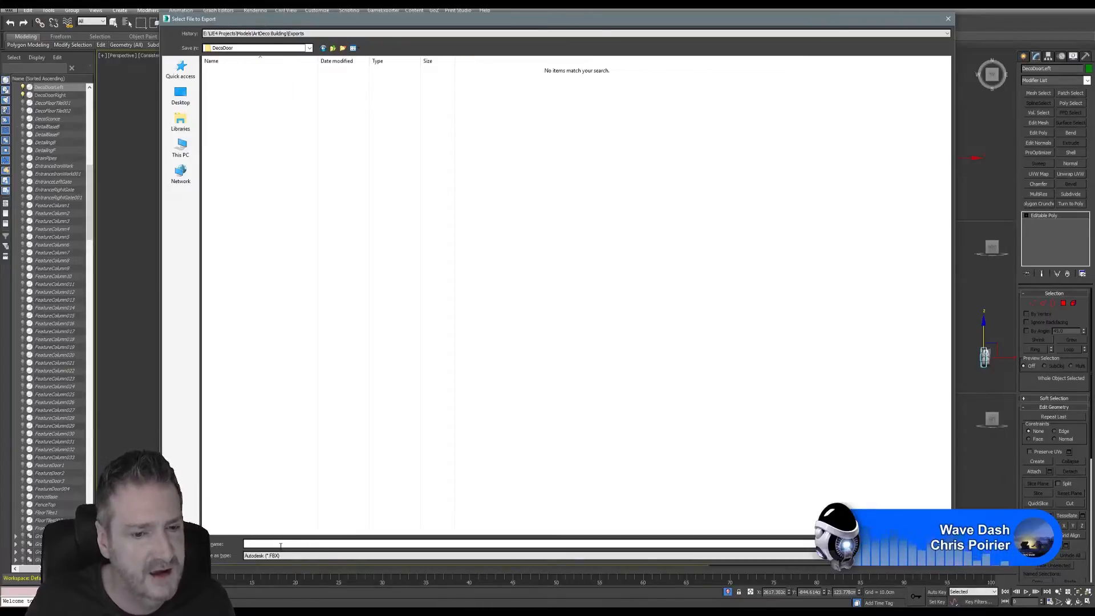
- Export the left door leaf as the FBX file DecoDoorLeft using the Painter - UE4 preset
left_click(281, 544)
type("DecoDoorLeft")
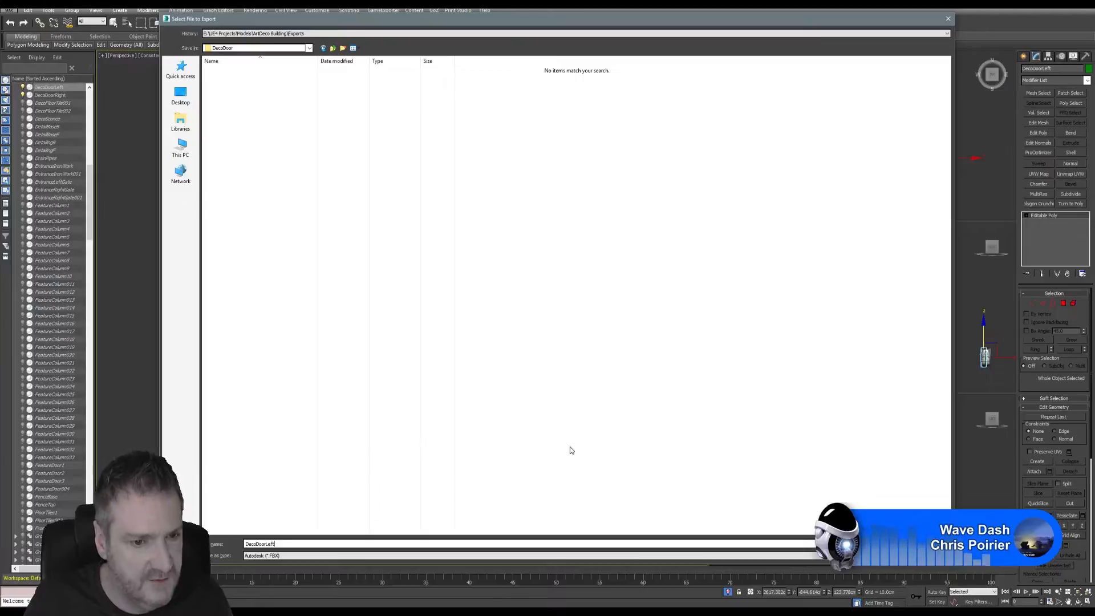
key("Return")
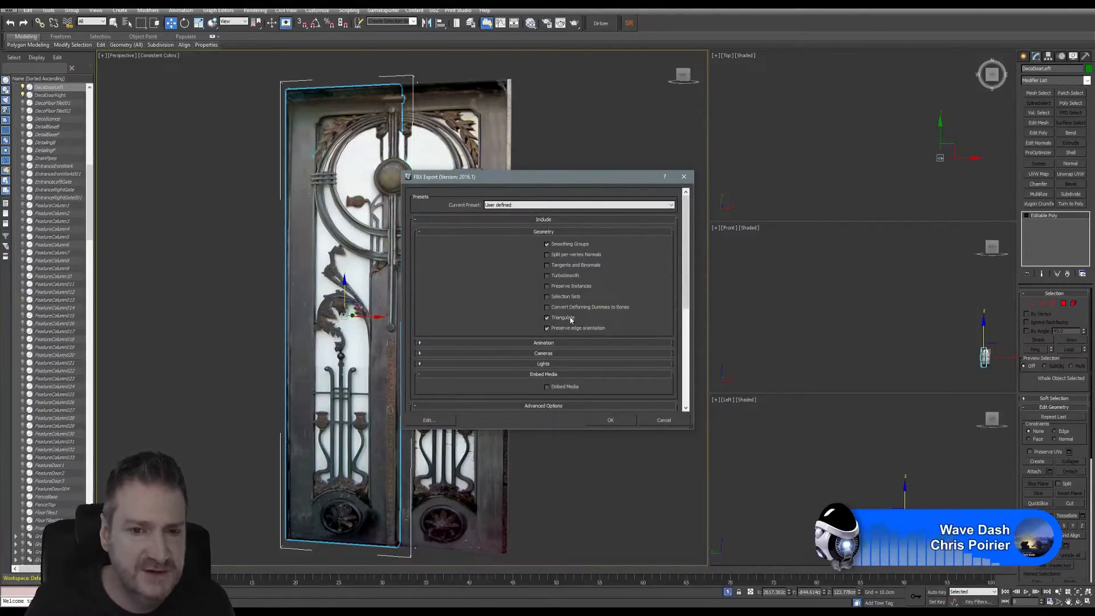
left_click(630, 205)
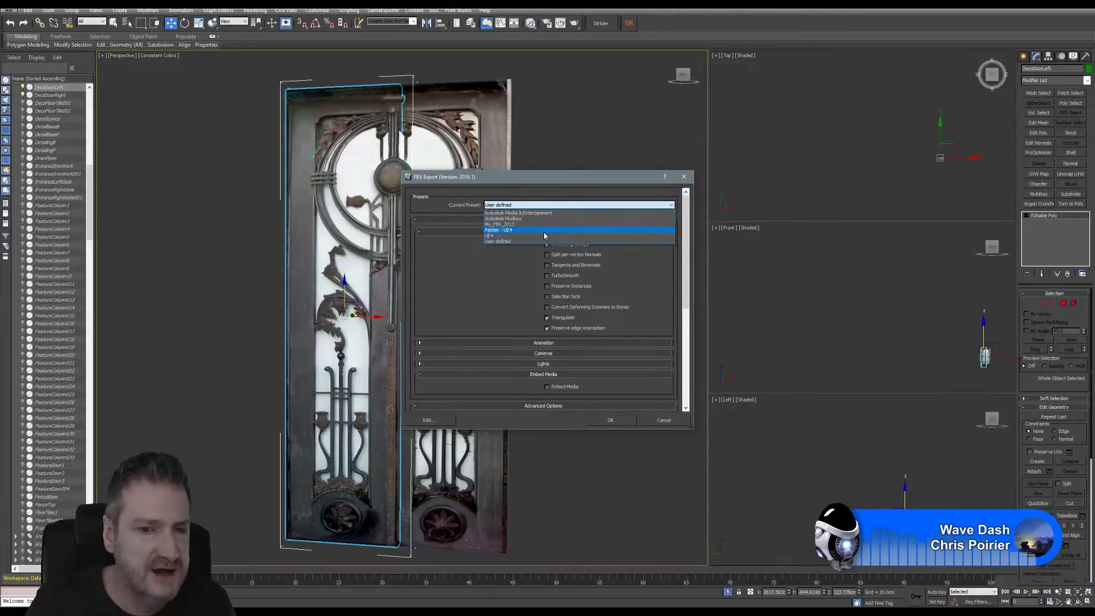
left_click(507, 231)
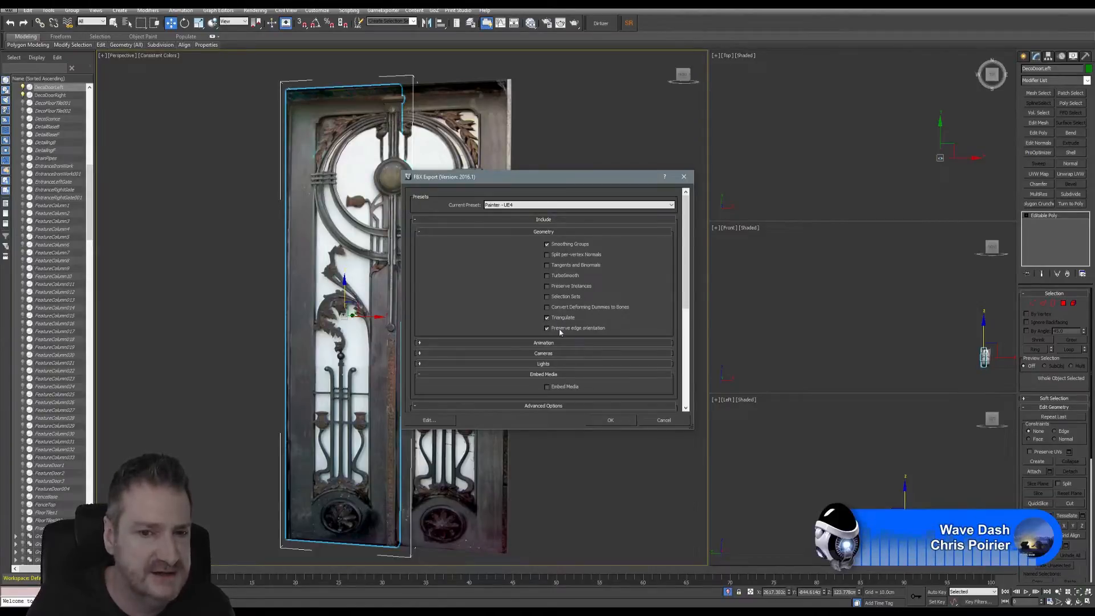
left_click(618, 421)
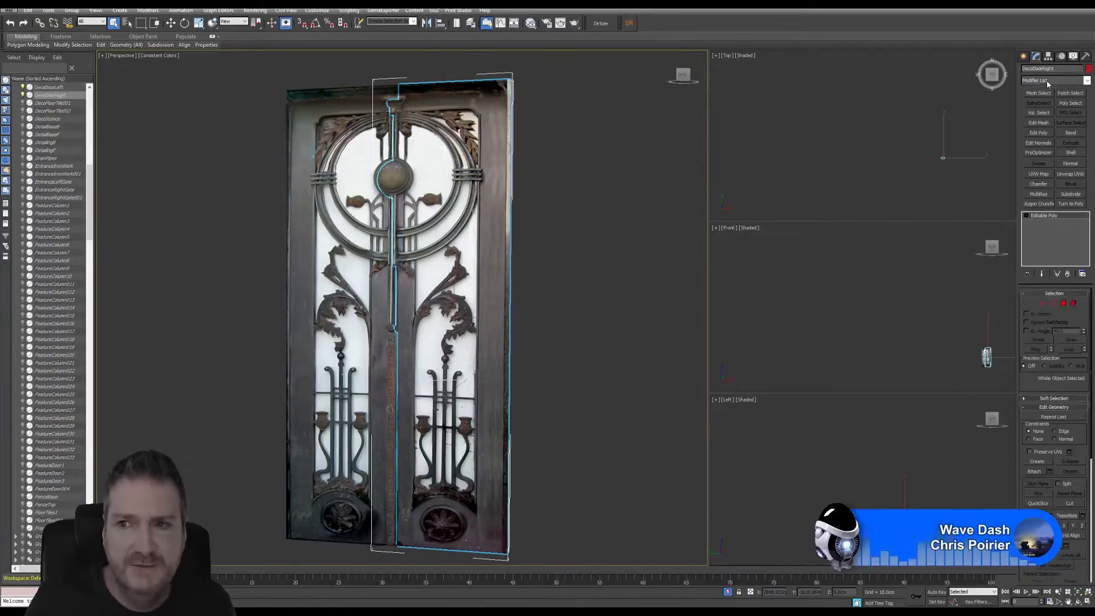
- Export the right door leaf to the DecoDoor folder as the FBX file DecoDoorRight, reusing its object name and the Painter - UE4 preset
left_click_drag(1054, 69, 1006, 76)
key("ctrl+c")
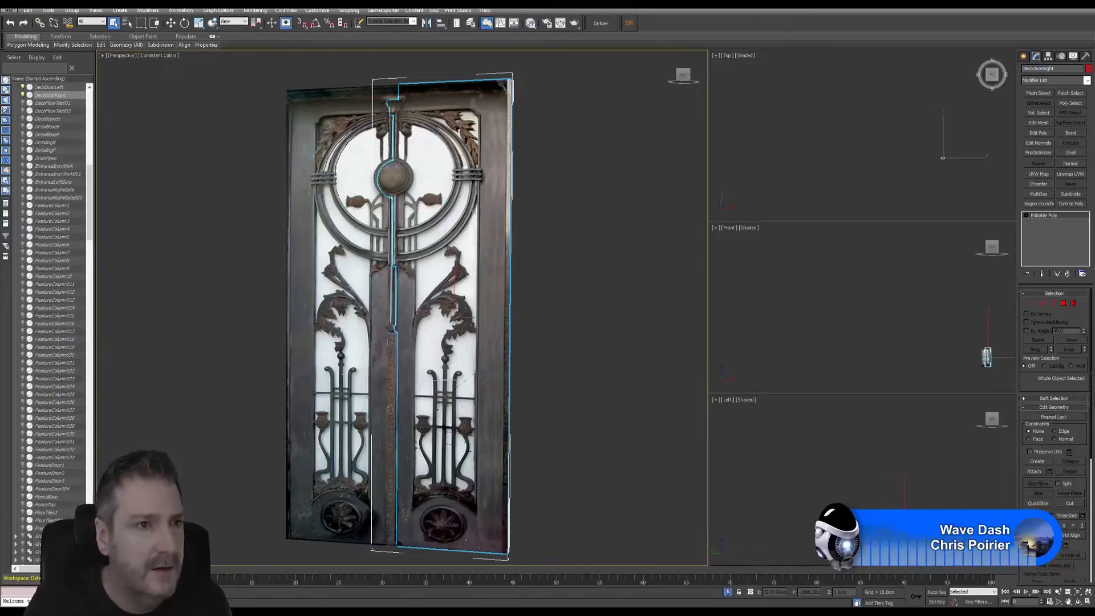
left_click(12, 10)
mouse_move(29, 143)
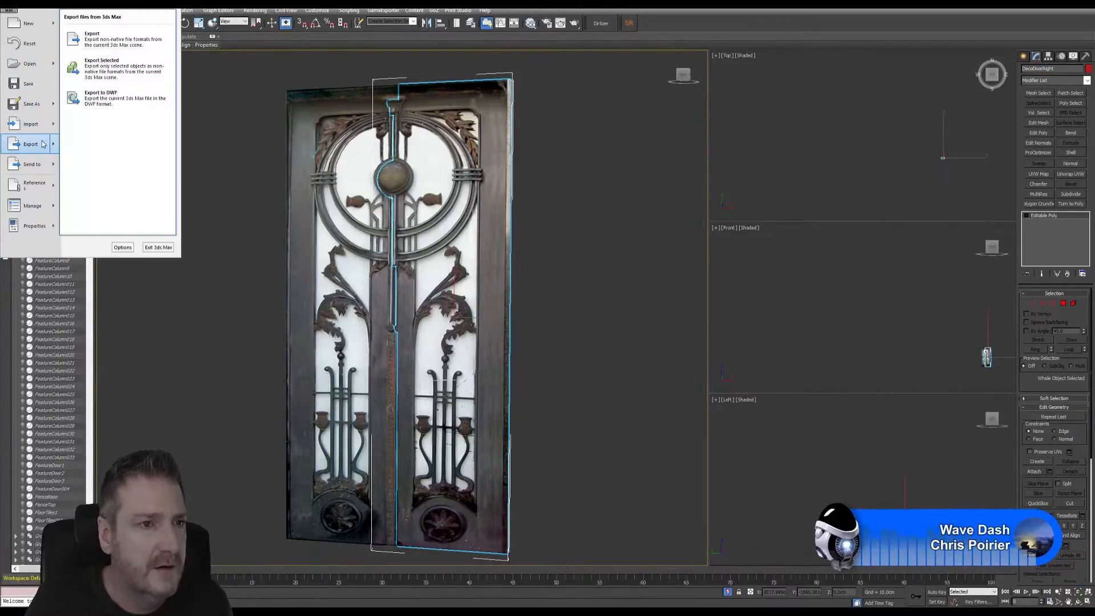
left_click(122, 80)
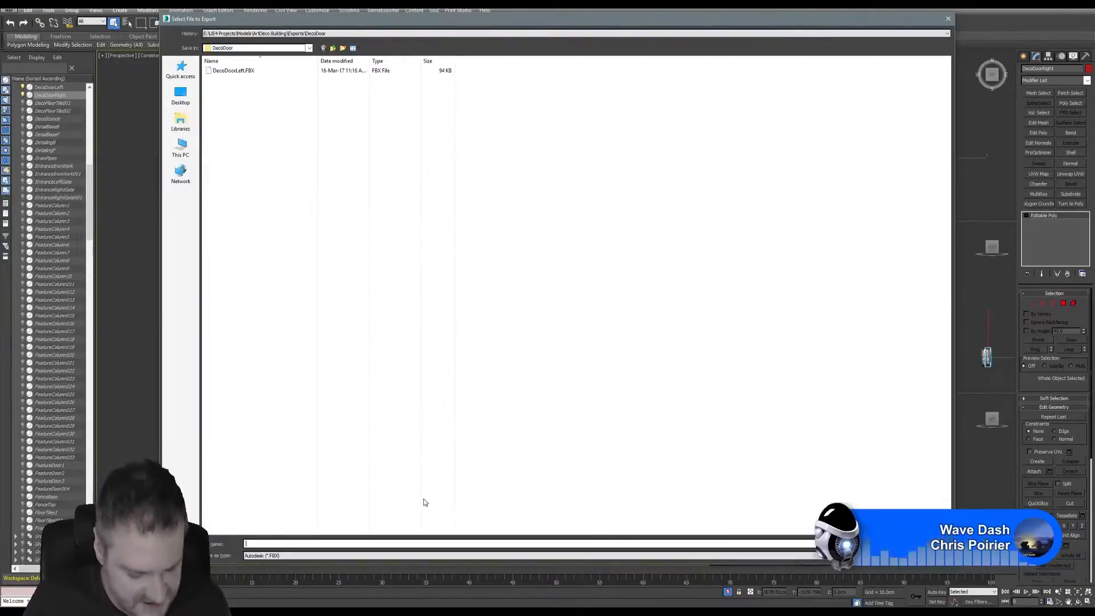
key("ctrl+v")
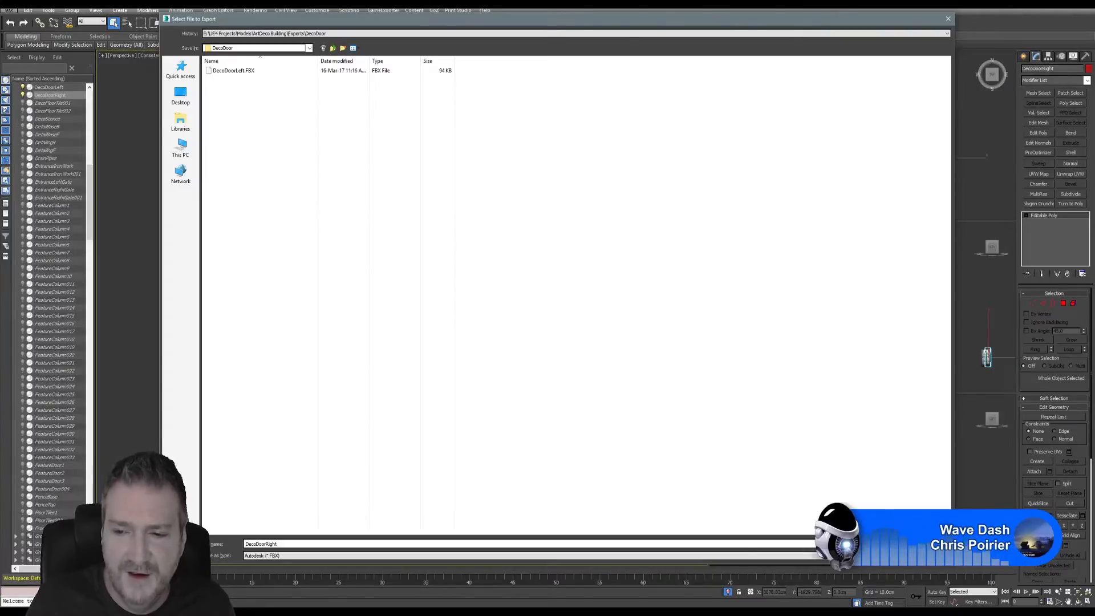
key("Return")
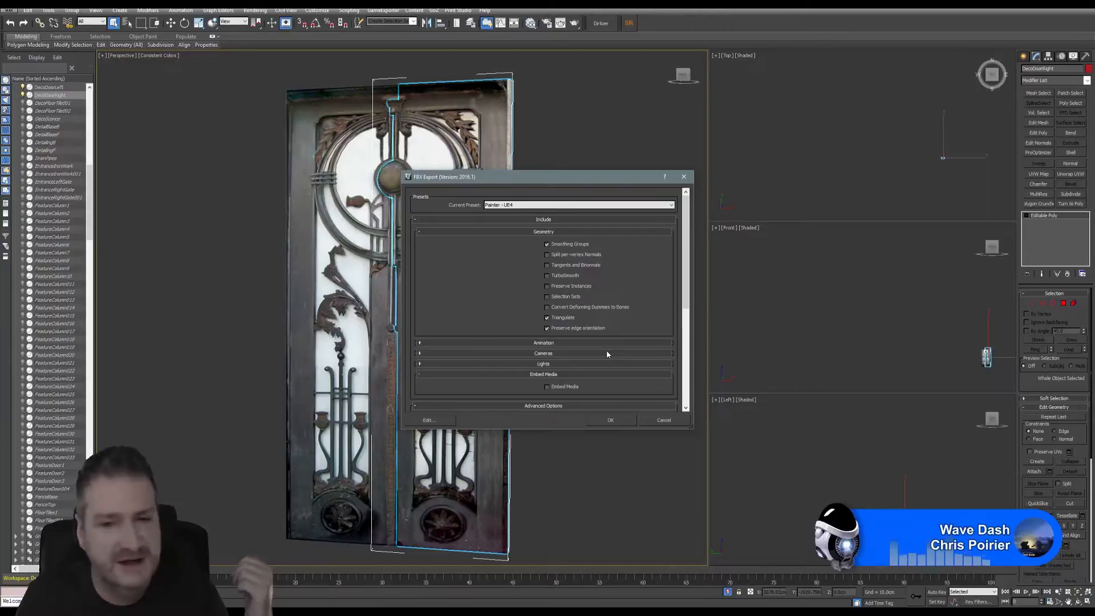
left_click(609, 420)
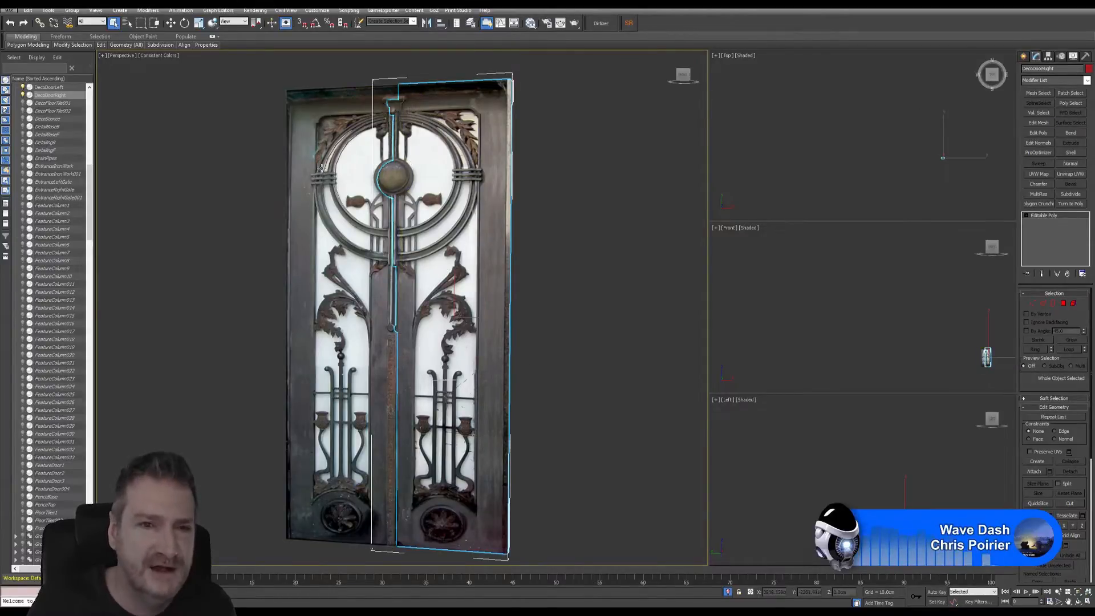
- Switch to Knald, review its preferences, and load DecoDoor_Sized.png from the ArtDeco Building > Deco_Model folder as the color map
left_click(1045, 5)
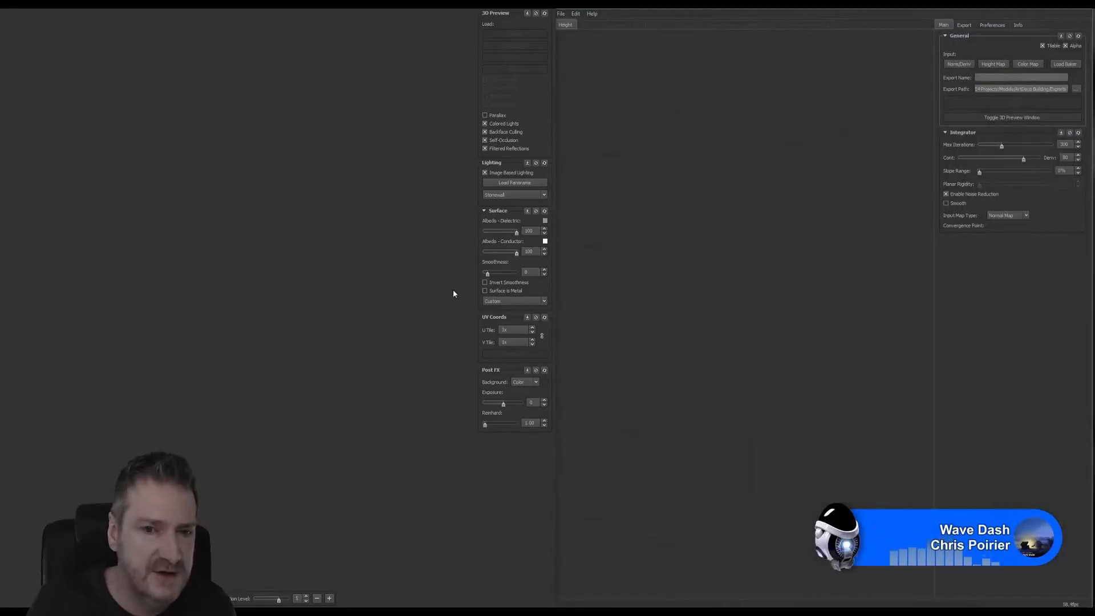
left_click(994, 24)
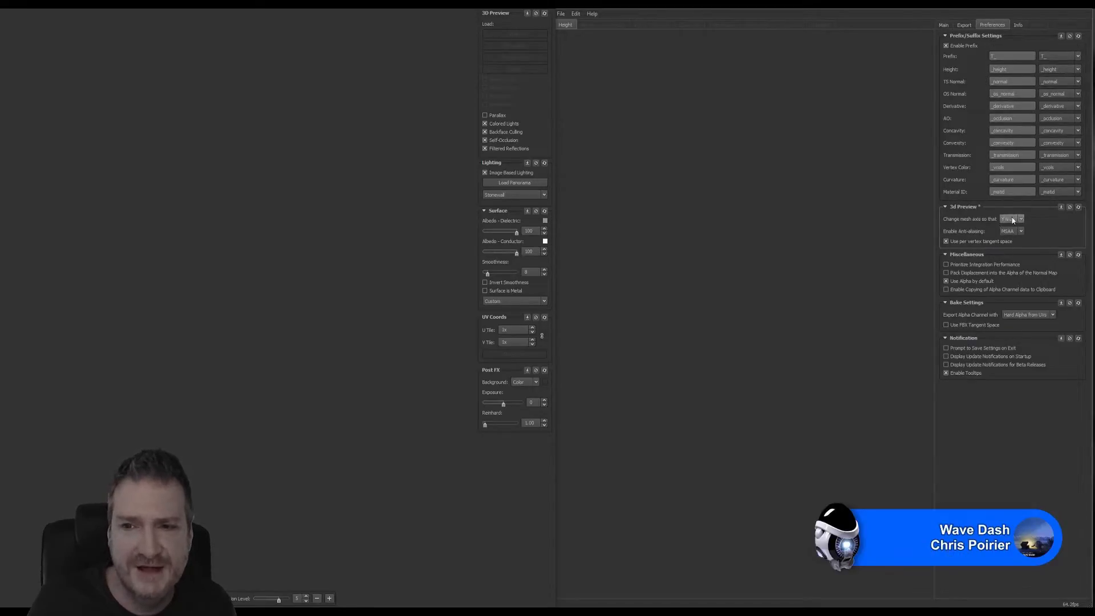
left_click(943, 25)
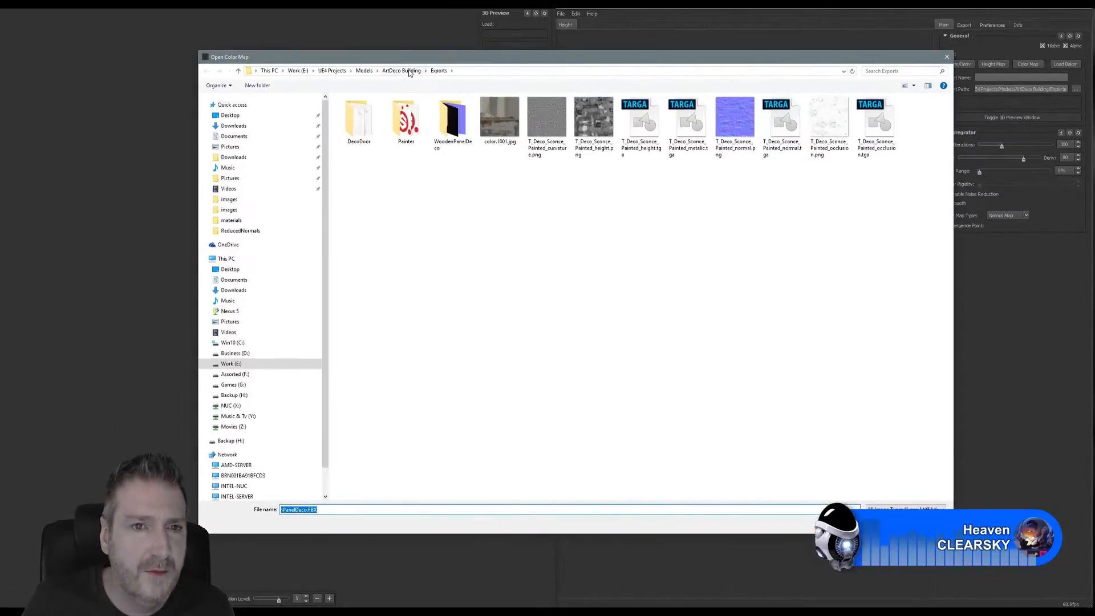
left_click(406, 70)
double_click(372, 112)
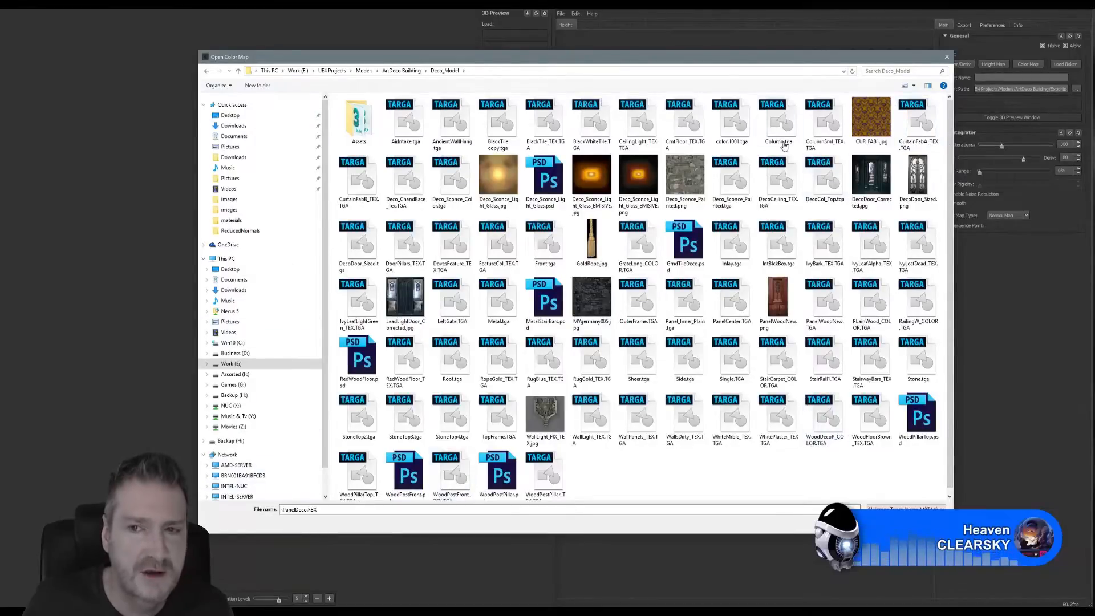
left_click(923, 181)
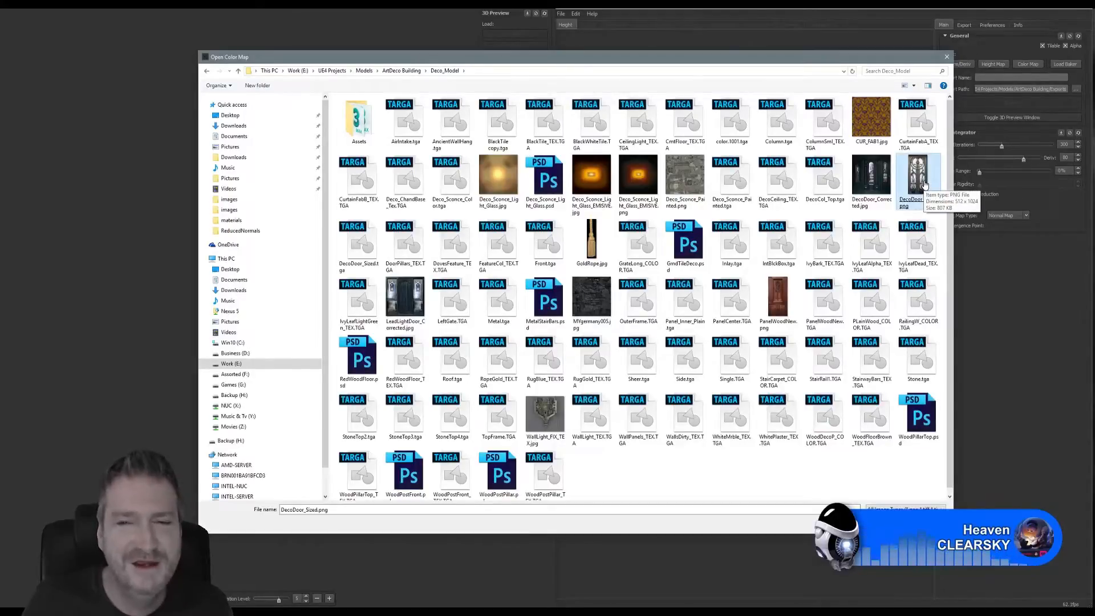
left_click(822, 188)
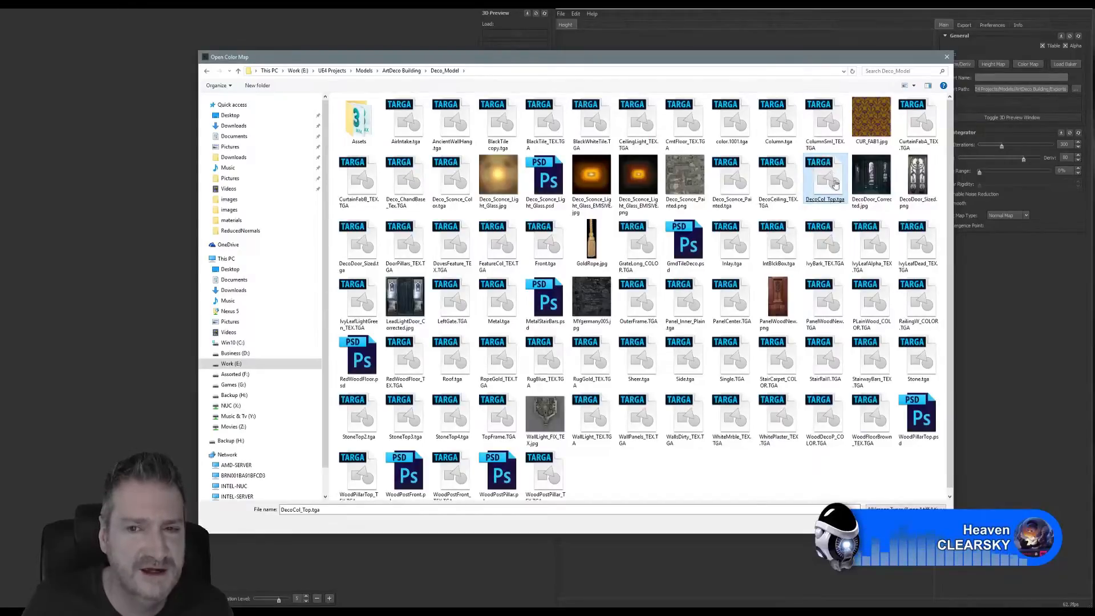
left_click(925, 187)
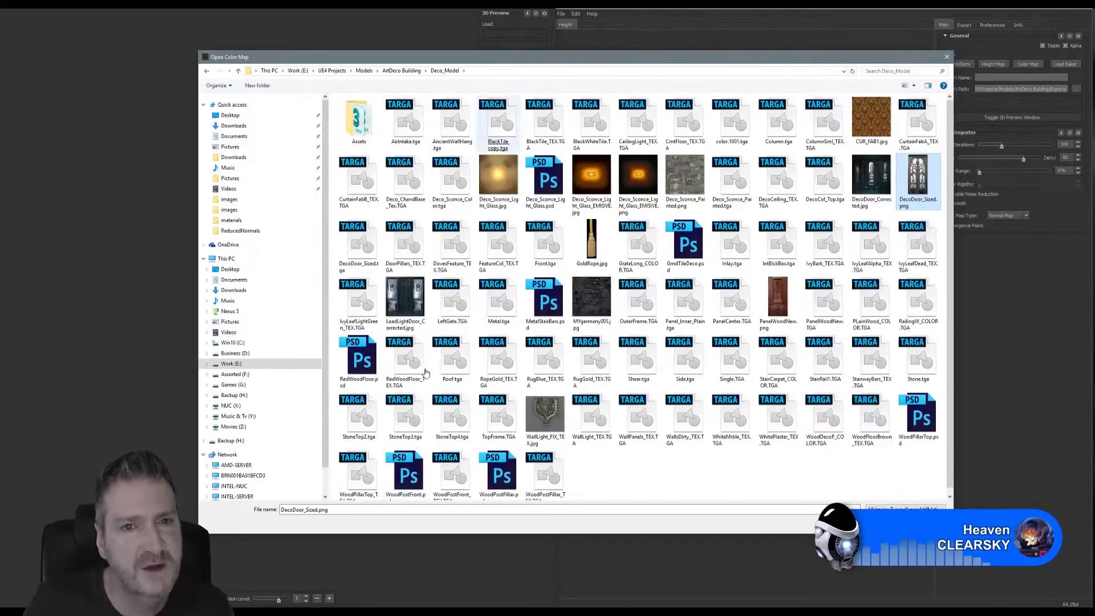
double_click(919, 181)
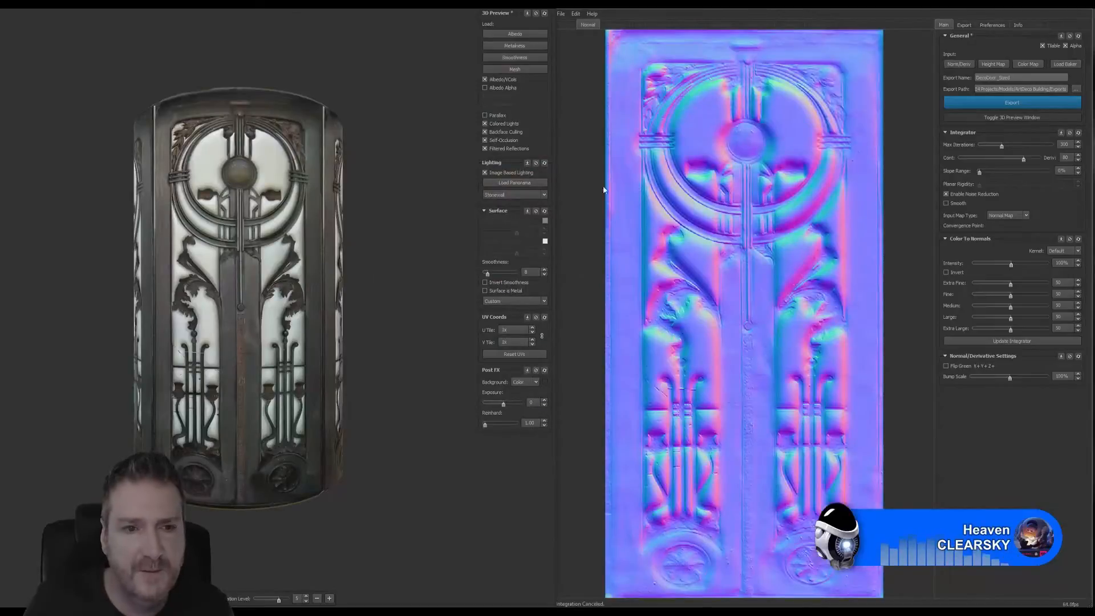
- Load DecoDoorLeft.FBX from the ArtDeco Building > Exports > DecoDoor folder as the 3D preview mesh
left_click(508, 68)
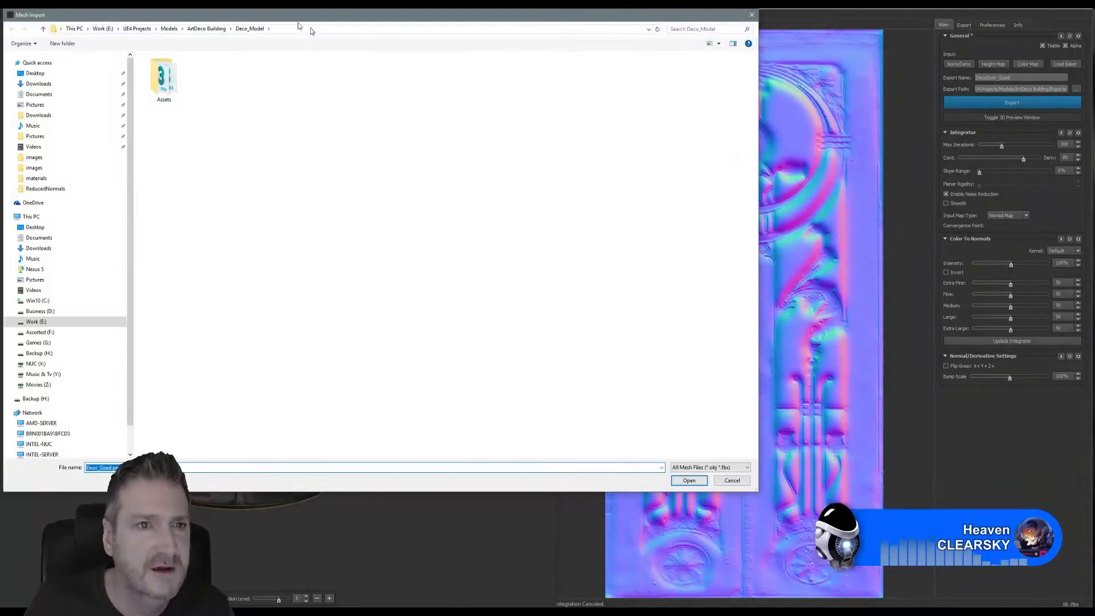
left_click(337, 50)
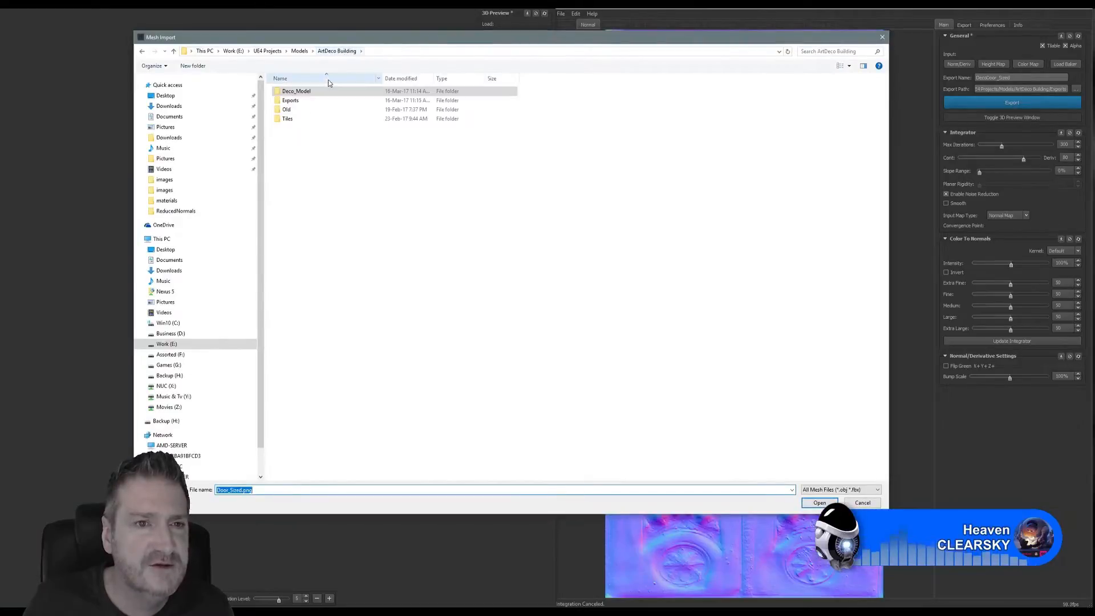
double_click(291, 101)
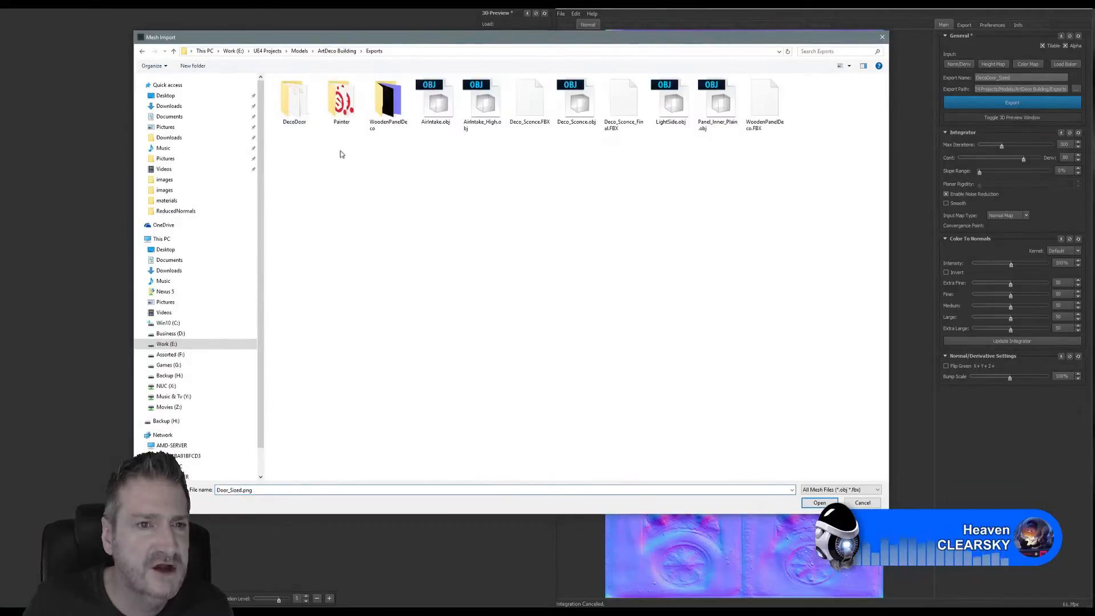
double_click(302, 110)
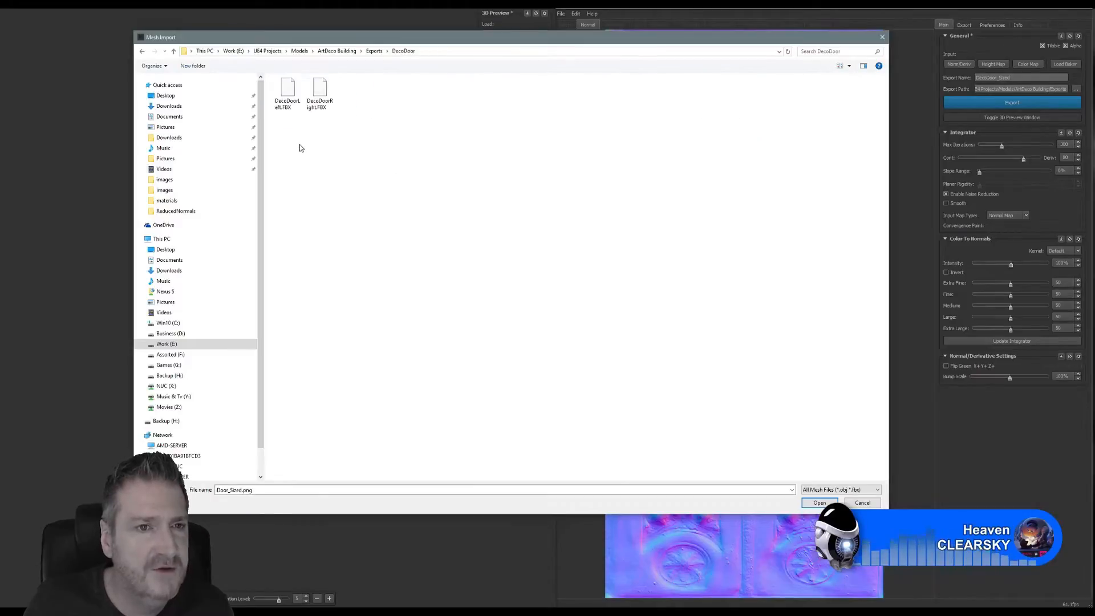
left_click(290, 91)
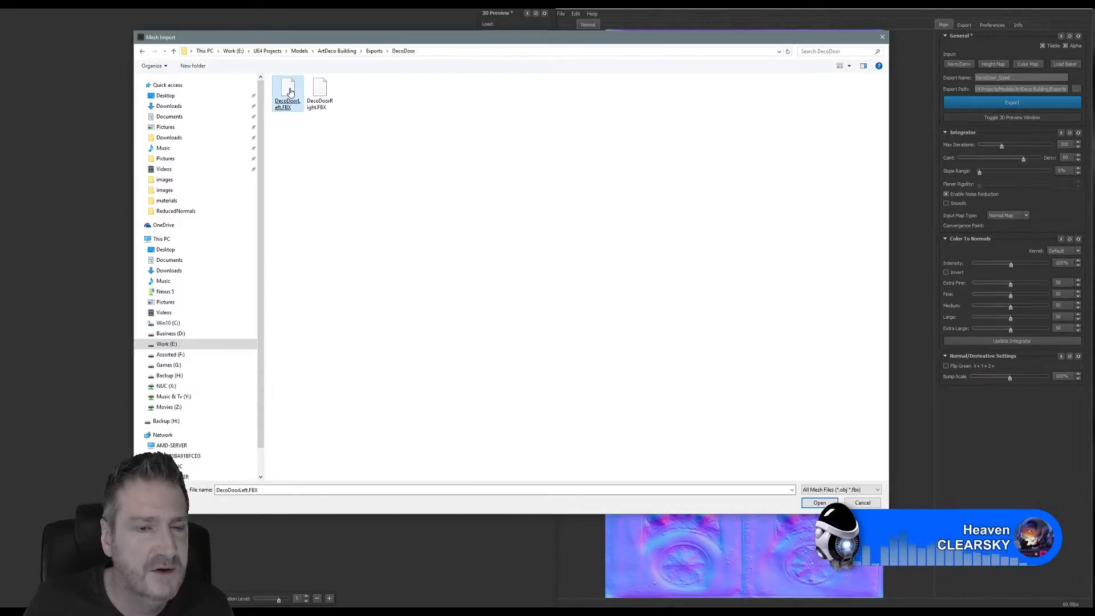
double_click(290, 92)
- Examine the relief and reflections of the left door leaf in the 3D preview from several angles and distances
scroll(356, 165, "up", 5)
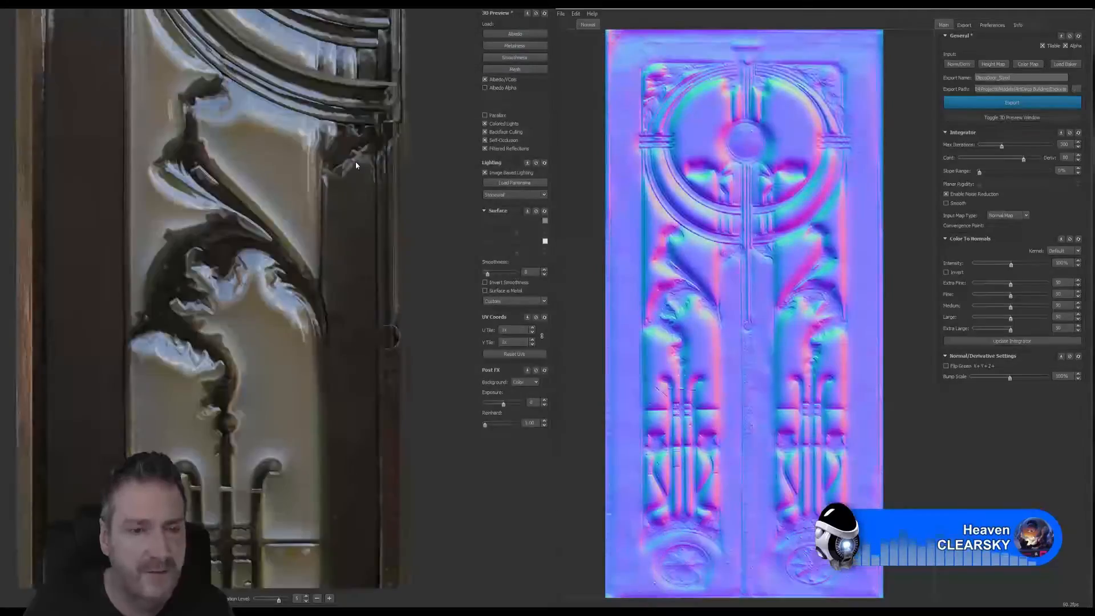
mouse_move(357, 248)
left_mouse_down()
mouse_move(341, 220)
mouse_move(339, 242)
left_mouse_up()
scroll(339, 243, "down", 4)
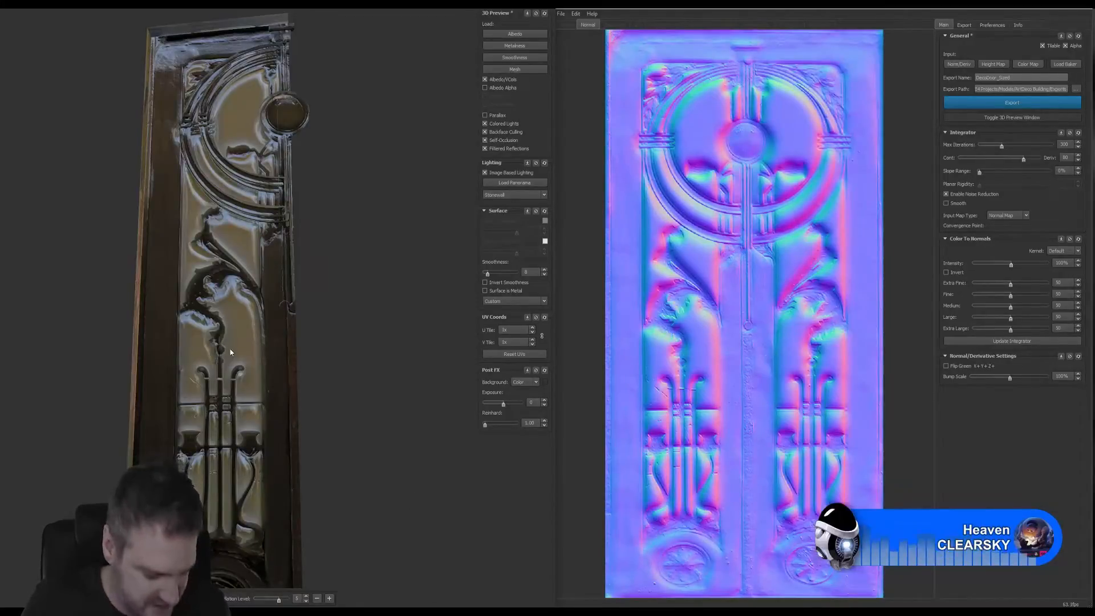
mouse_move(213, 318)
left_mouse_down()
mouse_move(215, 264)
mouse_move(237, 314)
mouse_move(206, 263)
mouse_move(222, 306)
left_mouse_up()
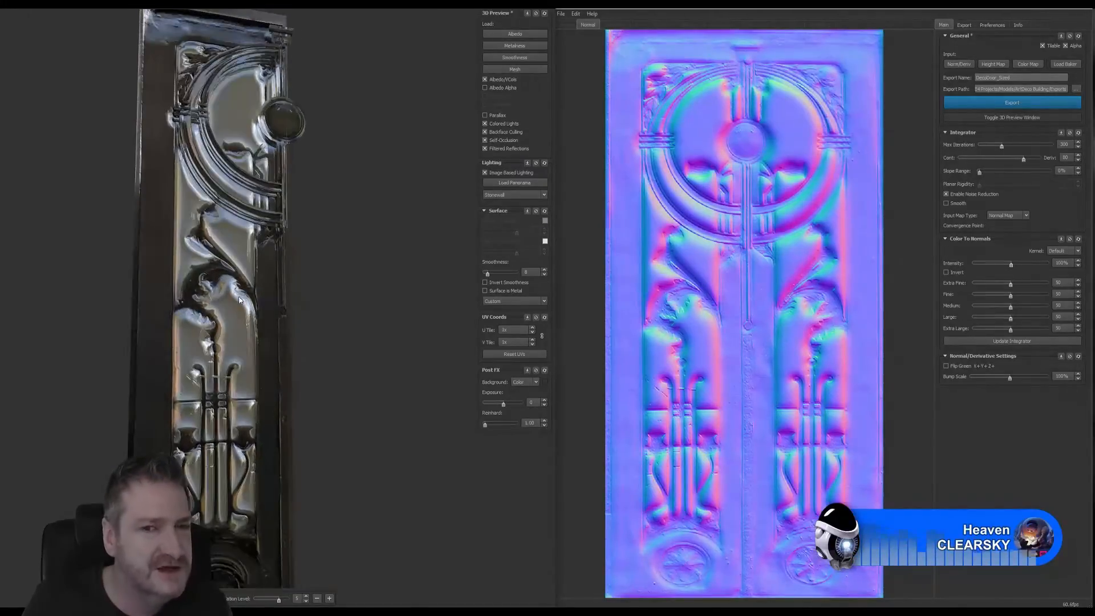
mouse_move(230, 242)
left_mouse_down()
mouse_move(233, 268)
mouse_move(216, 245)
mouse_move(224, 231)
mouse_move(177, 156)
mouse_move(228, 216)
mouse_move(238, 311)
left_mouse_up()
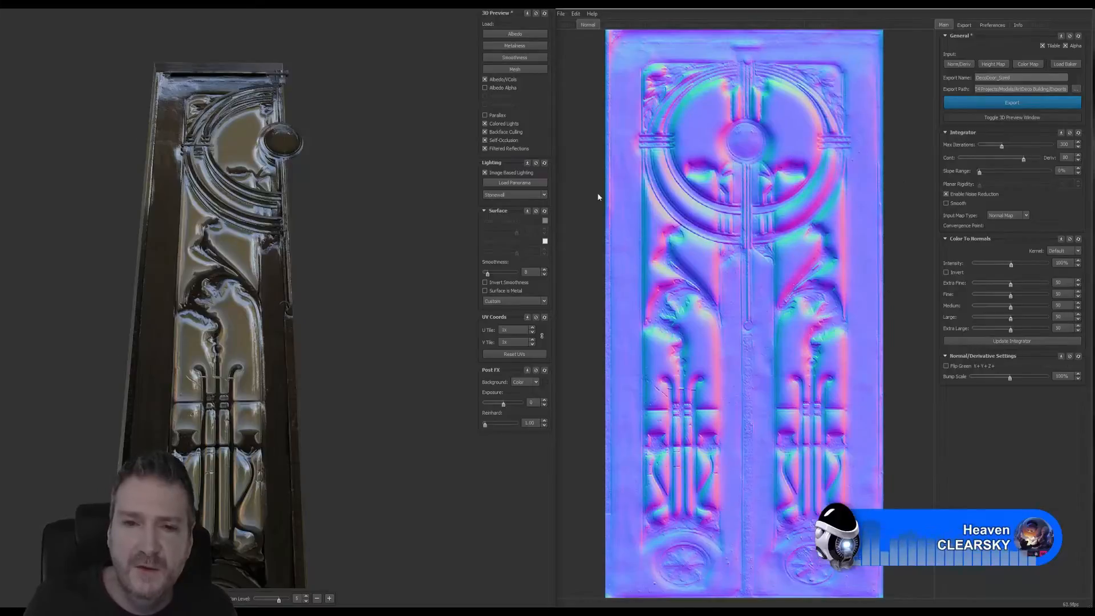
left_click_drag(324, 266, 330, 298)
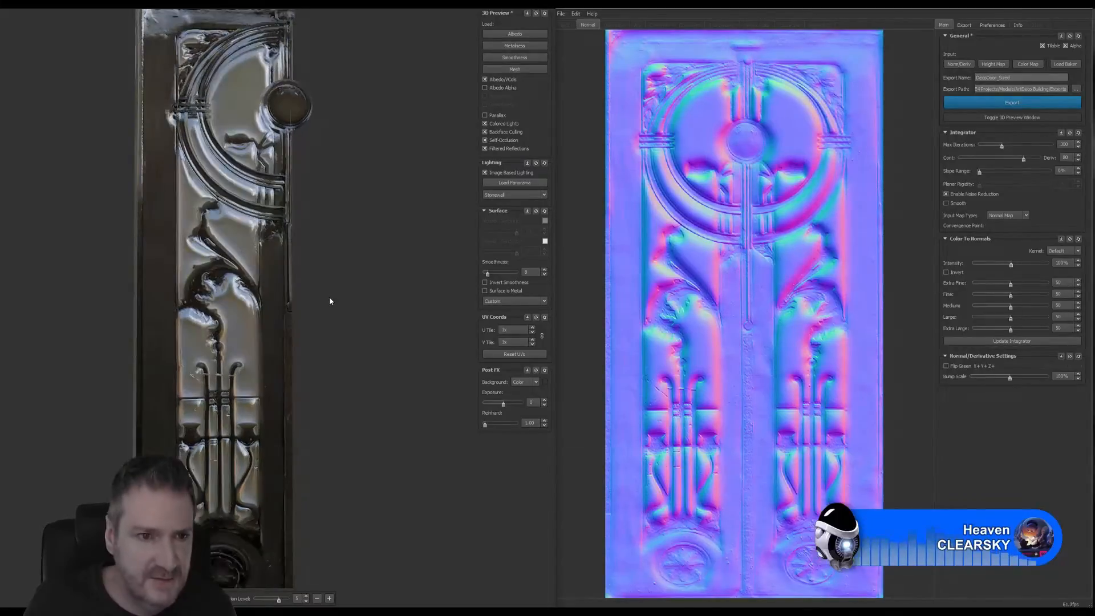
mouse_move(384, 344)
left_mouse_down()
mouse_move(392, 333)
mouse_move(301, 355)
mouse_move(375, 344)
left_mouse_up()
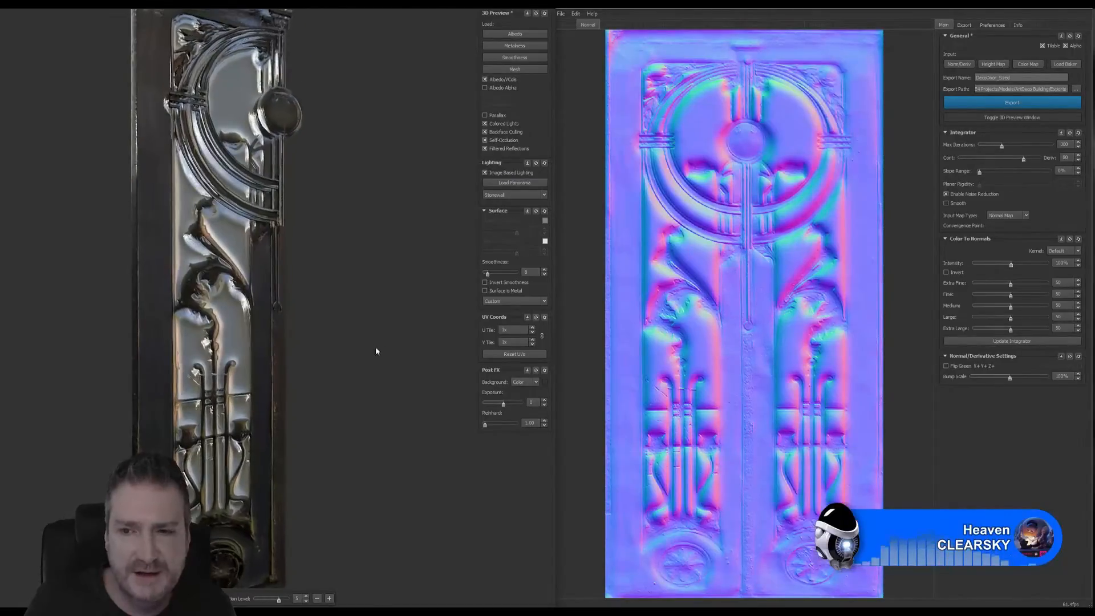
- Lower the Color To Normals values to Extra Large 1, Large 7, Medium 11, Fine 15, Extra Fine 30 and Intensity 91%, checking the relief
mouse_move(1011, 330)
left_mouse_down()
mouse_move(975, 330)
mouse_move(1008, 307)
mouse_move(979, 307)
left_mouse_up()
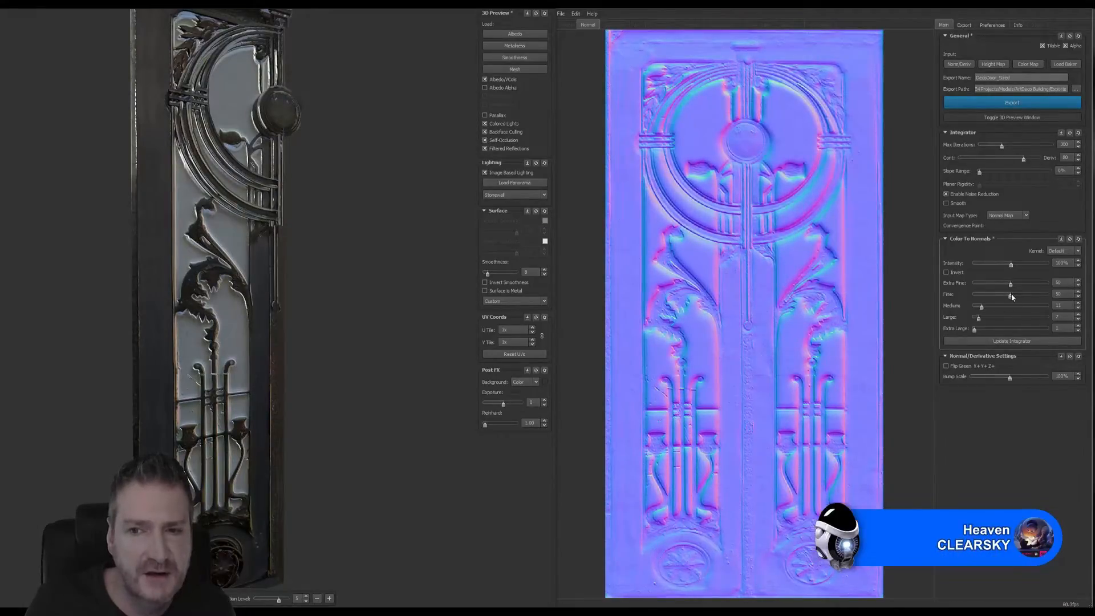
left_click_drag(1011, 296, 976, 298)
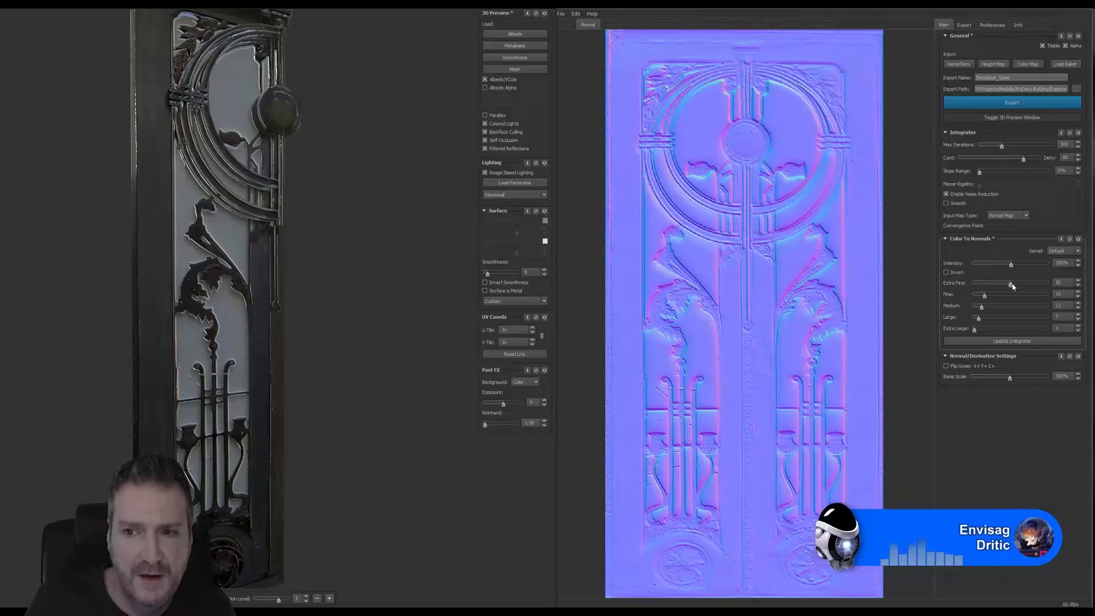
mouse_move(1012, 283)
left_mouse_down()
mouse_move(989, 289)
mouse_move(1013, 283)
mouse_move(1002, 284)
left_mouse_up()
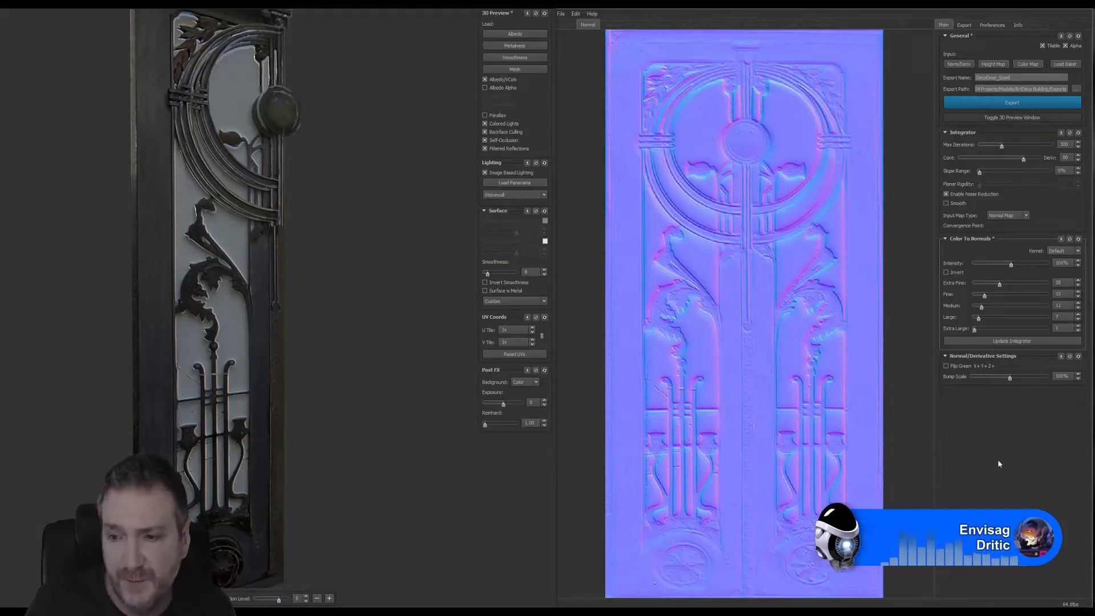
left_click_drag(1000, 285, 992, 290)
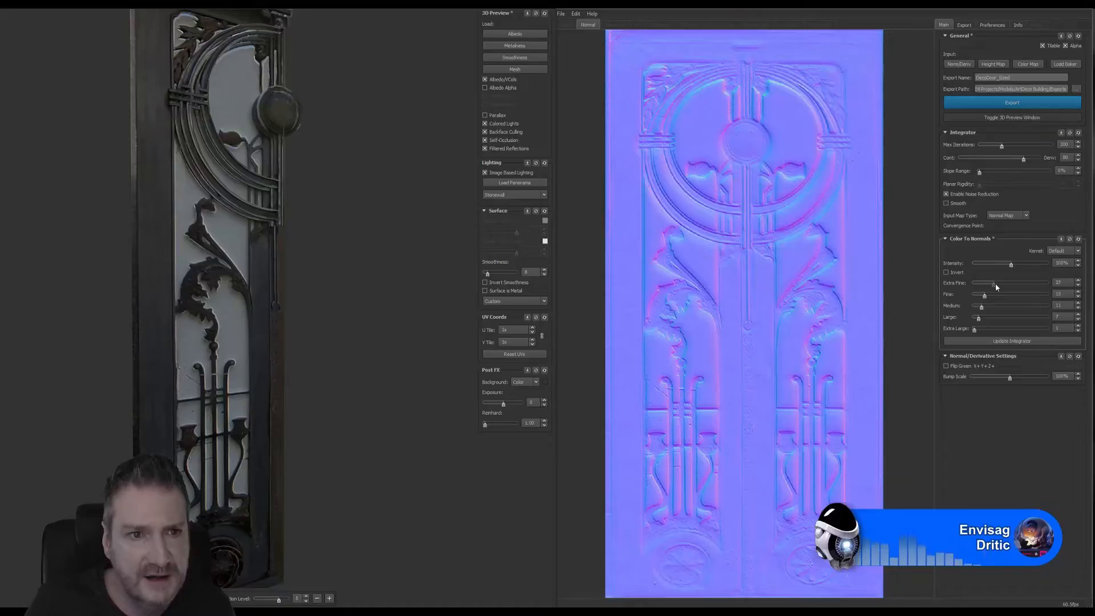
mouse_move(995, 284)
left_mouse_down()
mouse_move(1014, 282)
mouse_move(996, 289)
left_mouse_up()
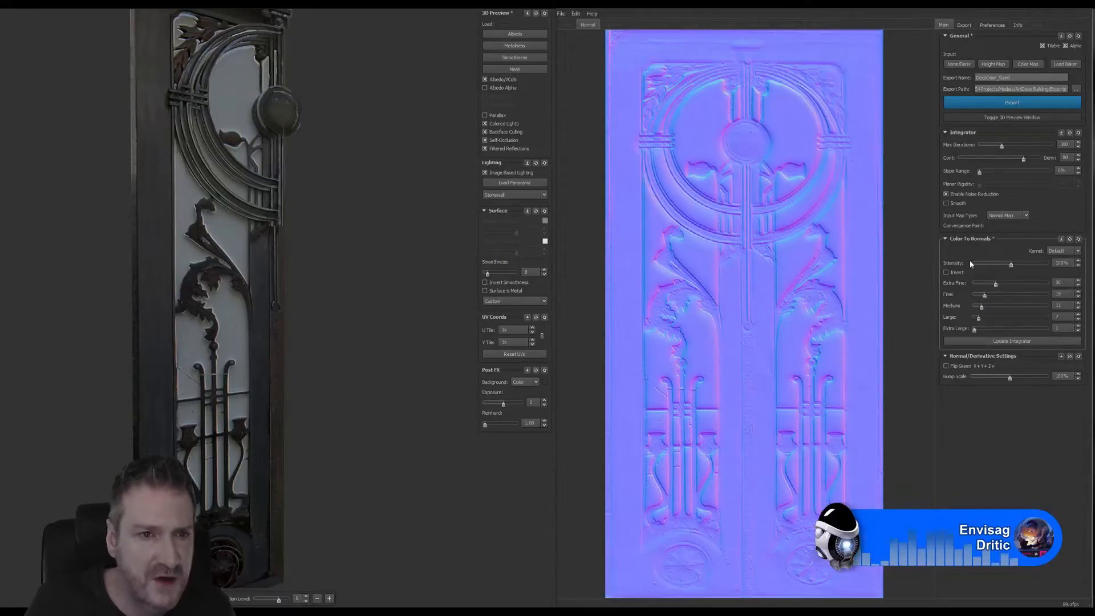
mouse_move(1011, 266)
left_mouse_down()
mouse_move(1037, 262)
mouse_move(999, 264)
mouse_move(1009, 260)
left_mouse_up()
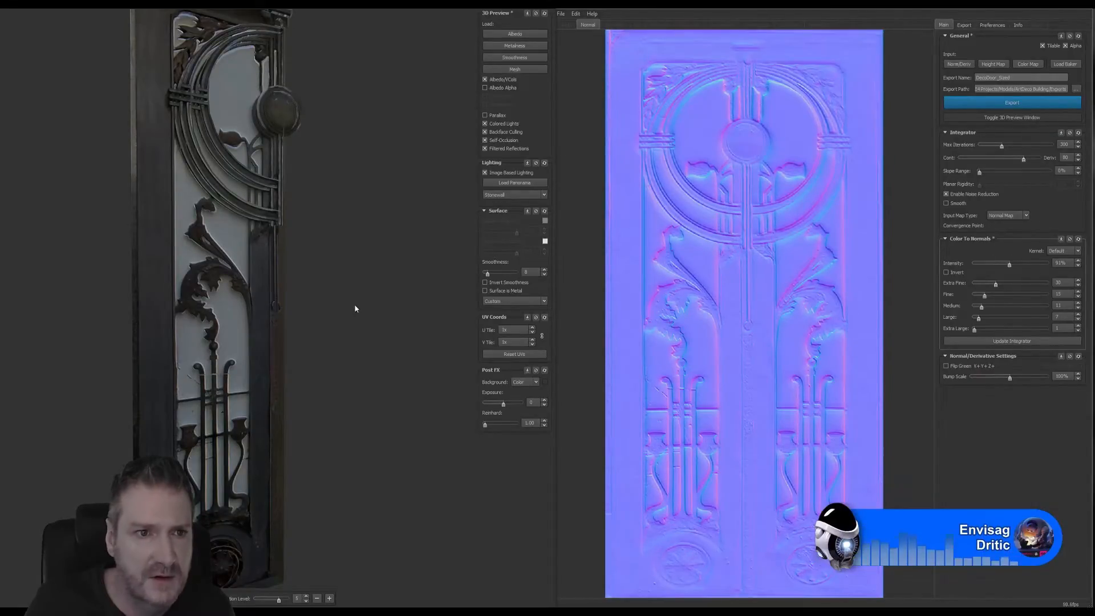
left_click_drag(354, 308, 186, 251)
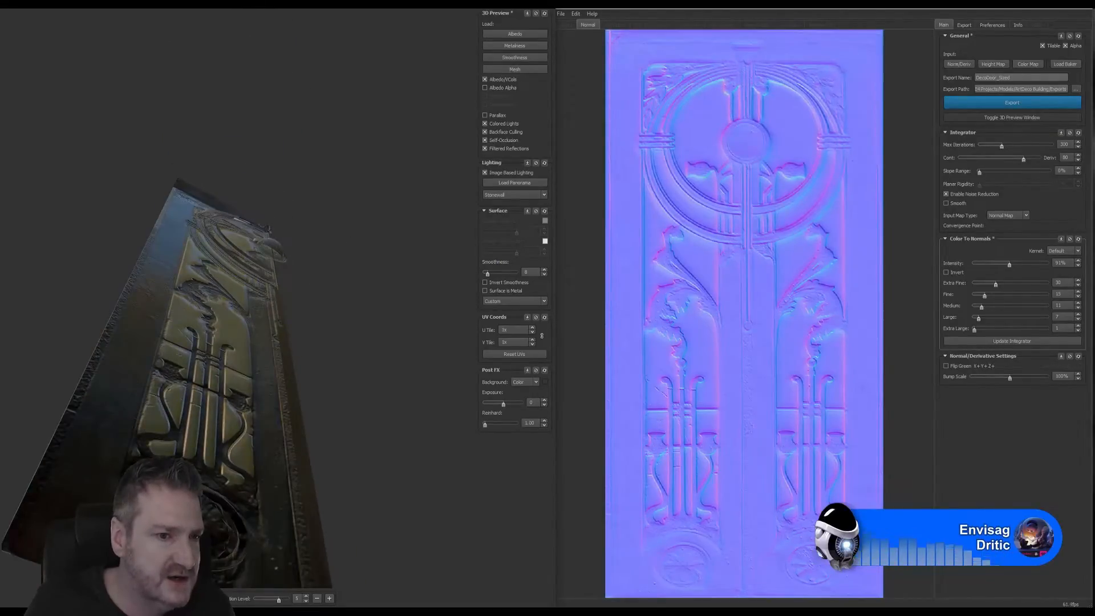
left_click_drag(307, 264, 290, 322)
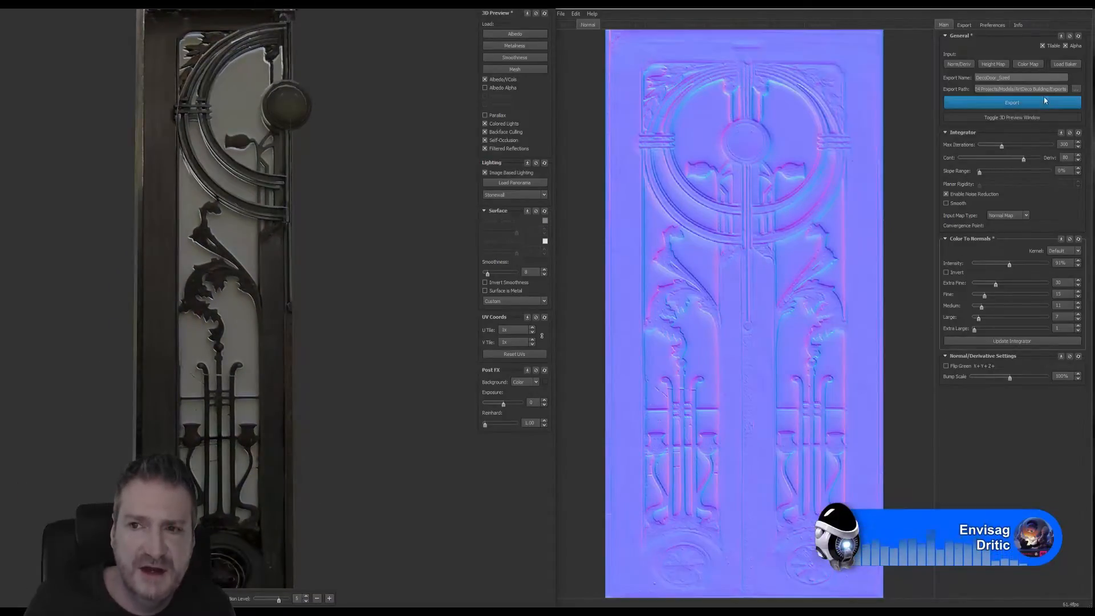
- Set the texture export path to the DecoDoor folder inside ArtDeco Building > Exports
left_click(1076, 89)
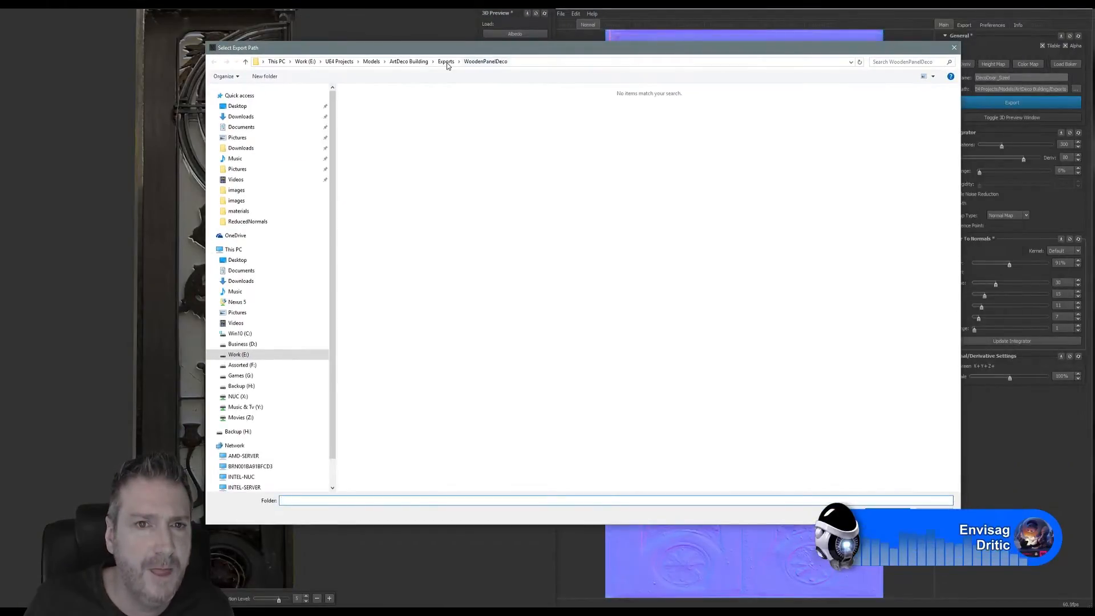
left_click(447, 62)
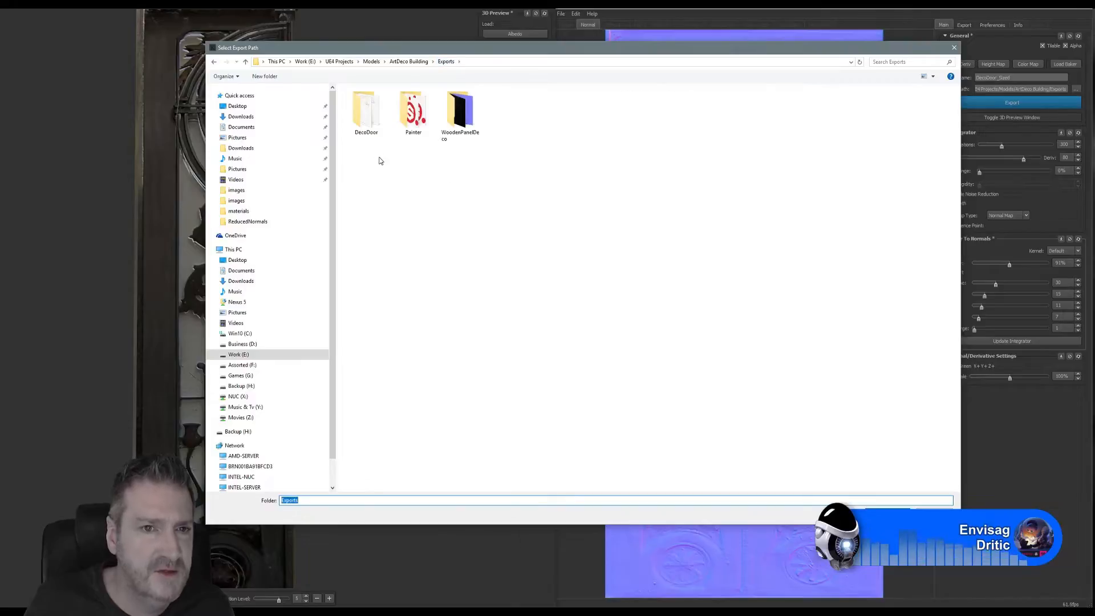
double_click(366, 111)
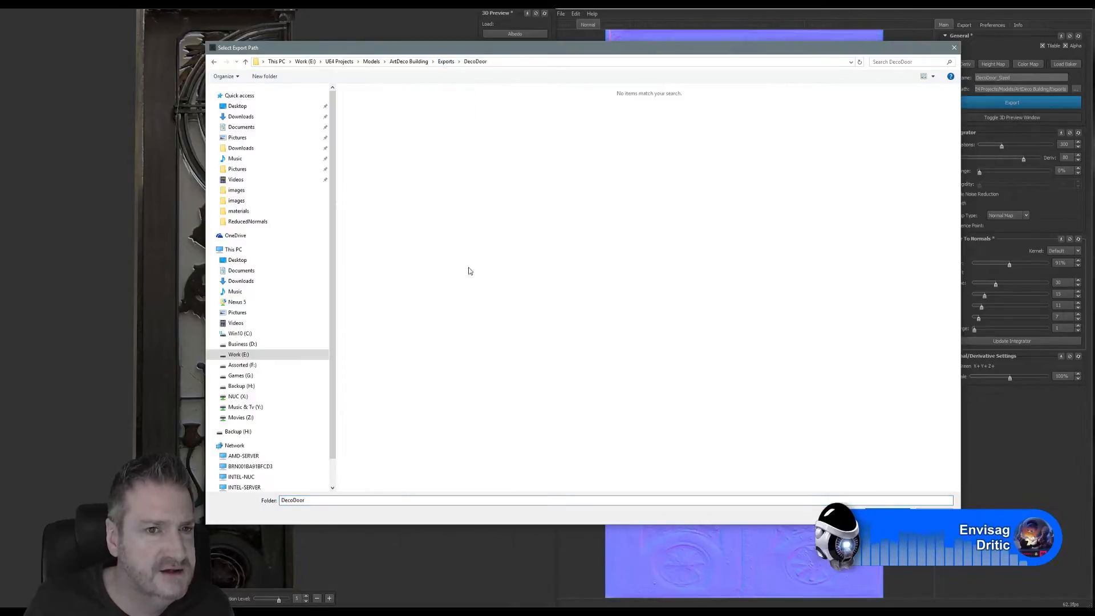
left_click(888, 512)
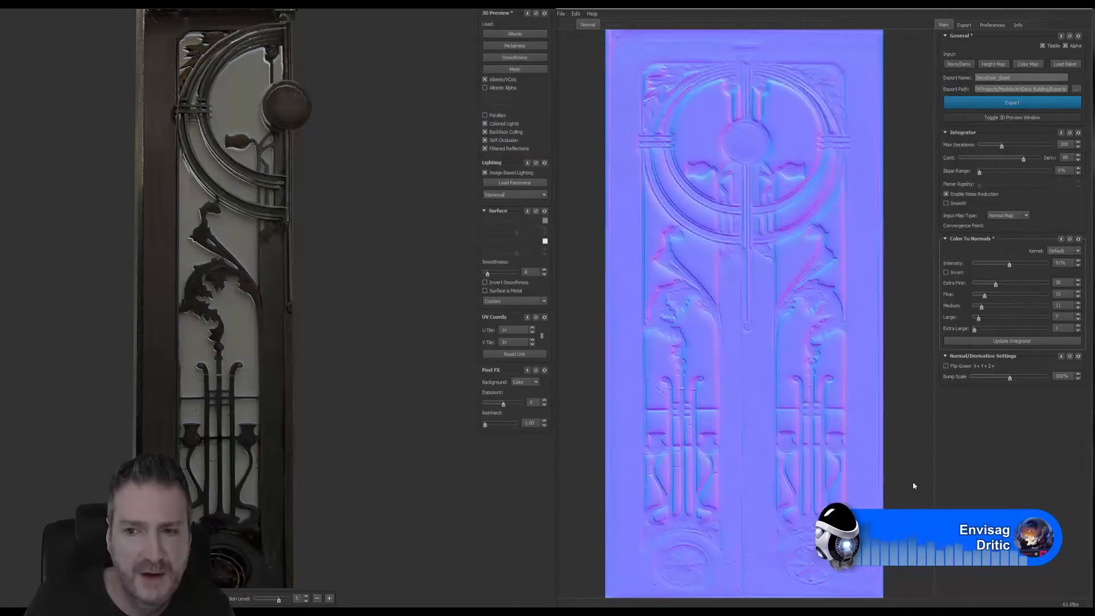
- Update the integrator to generate the remaining maps, and review the height, normal and derivative maps
left_click(1016, 343)
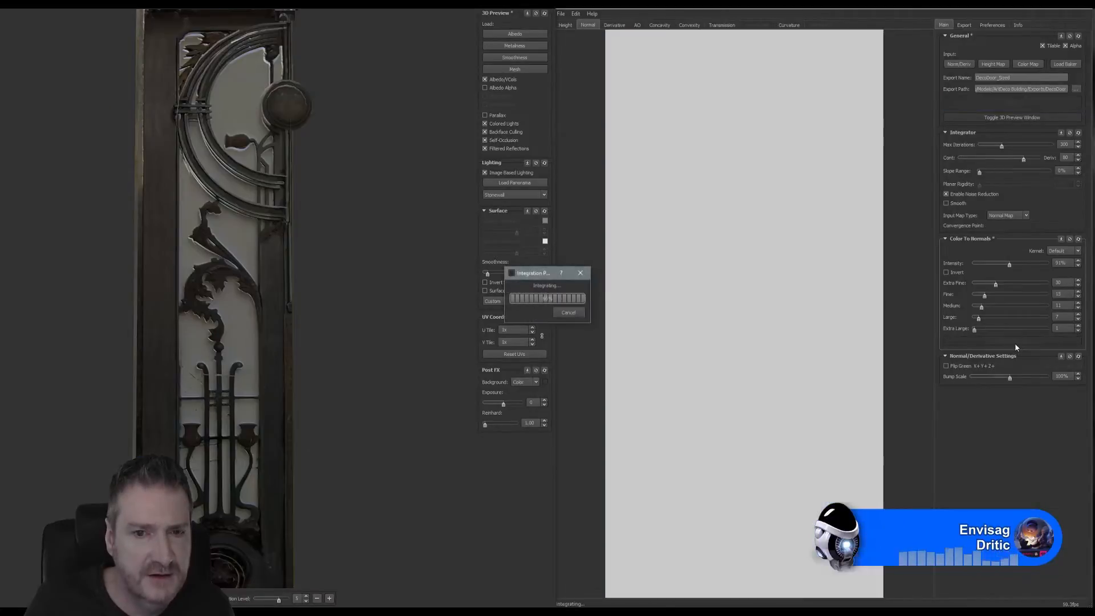
left_click(565, 25)
left_click(590, 26)
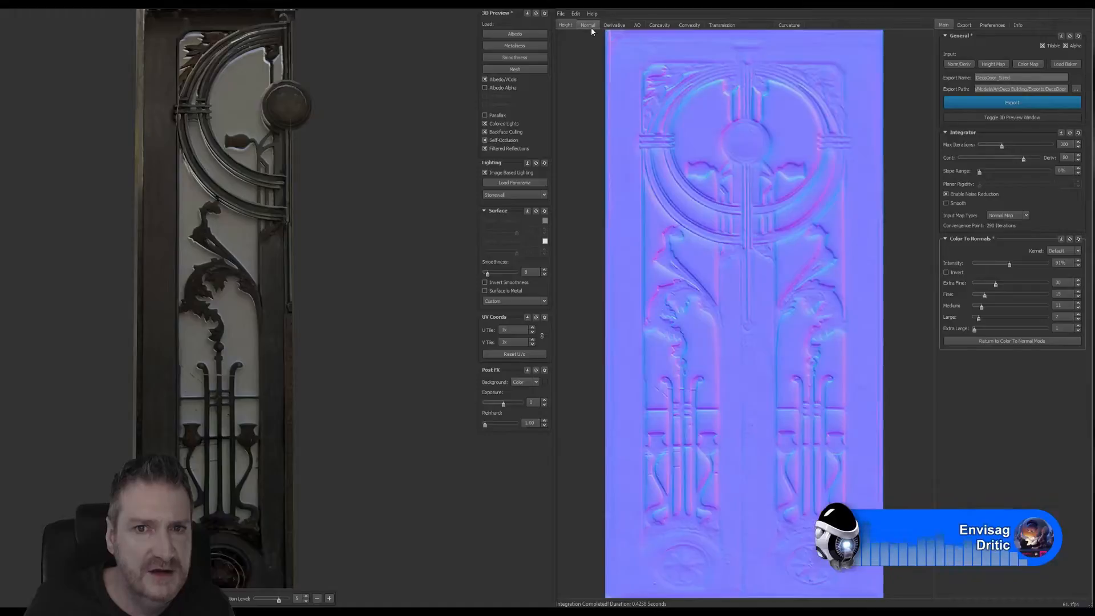
left_click(618, 26)
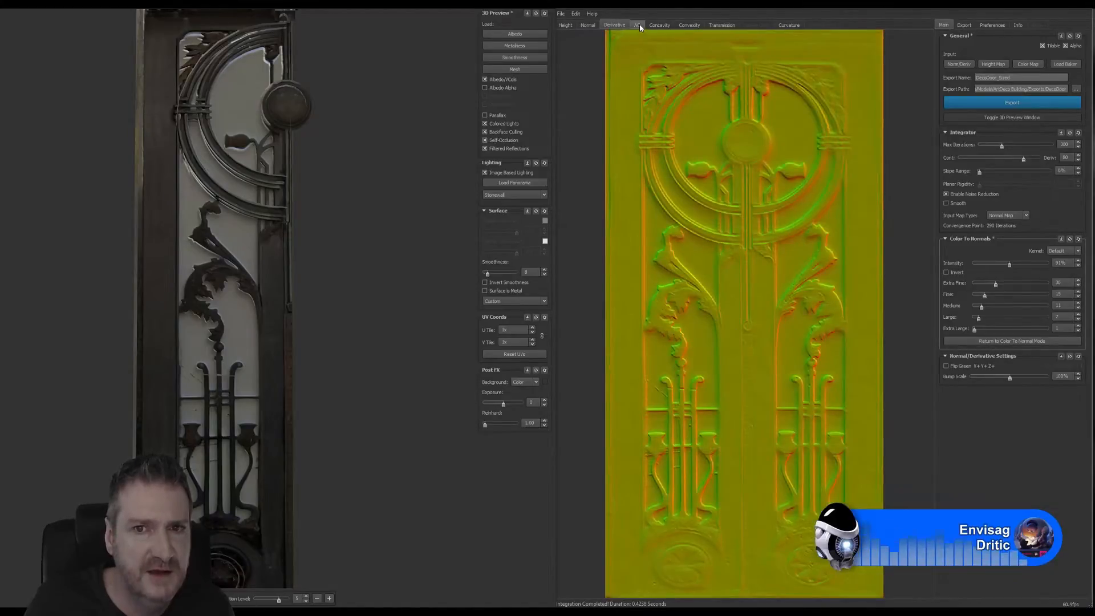
- Raise the ambient occlusion map's AO Scale to about 165% and view the convexity map
left_click(638, 25)
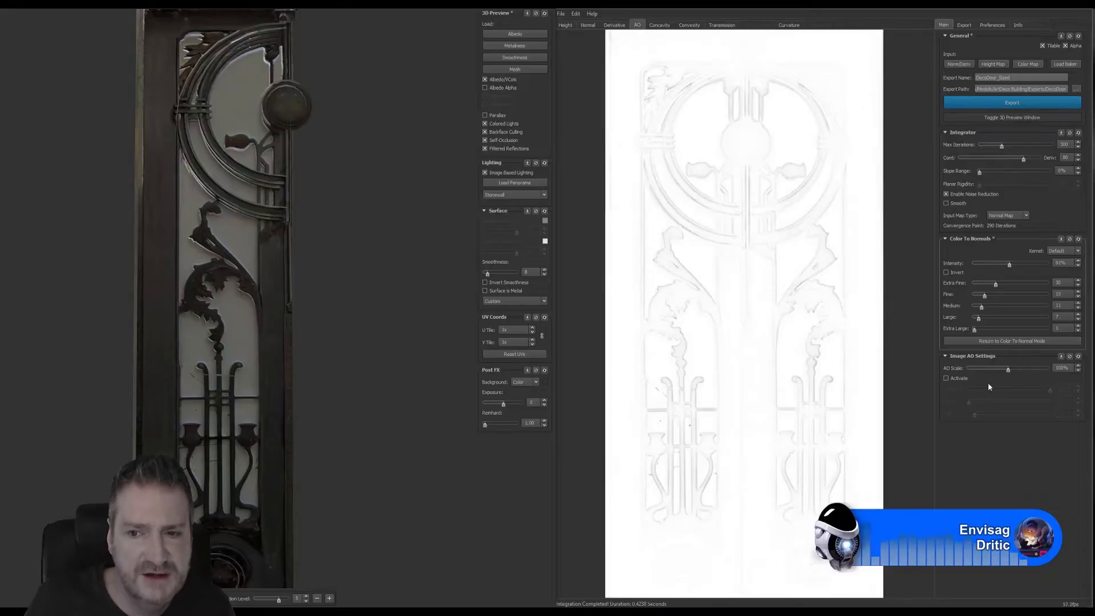
left_click_drag(1008, 370, 1015, 371)
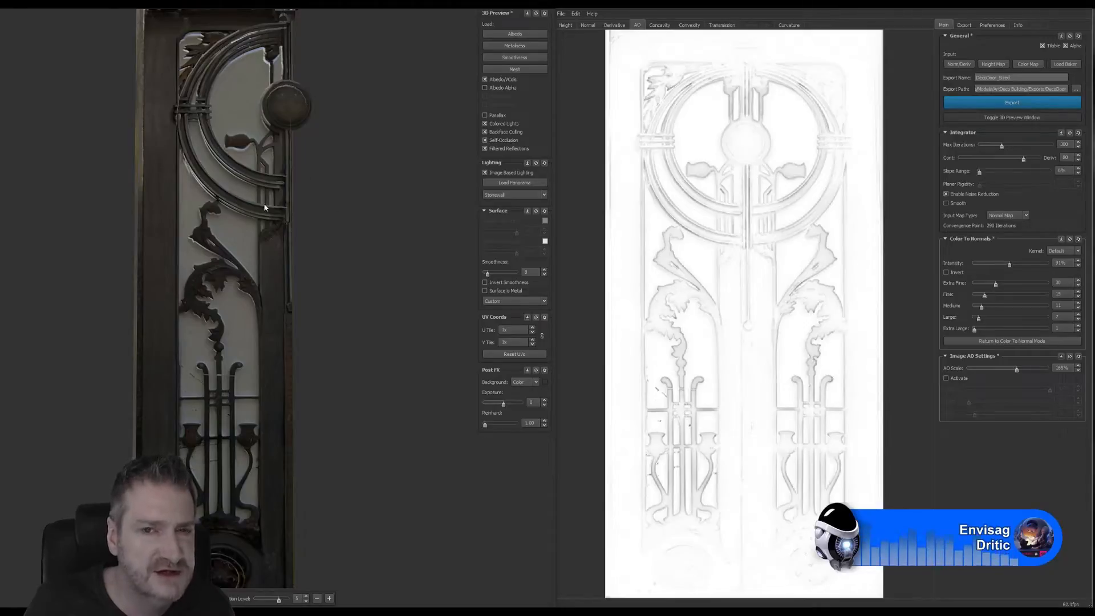
left_click(691, 25)
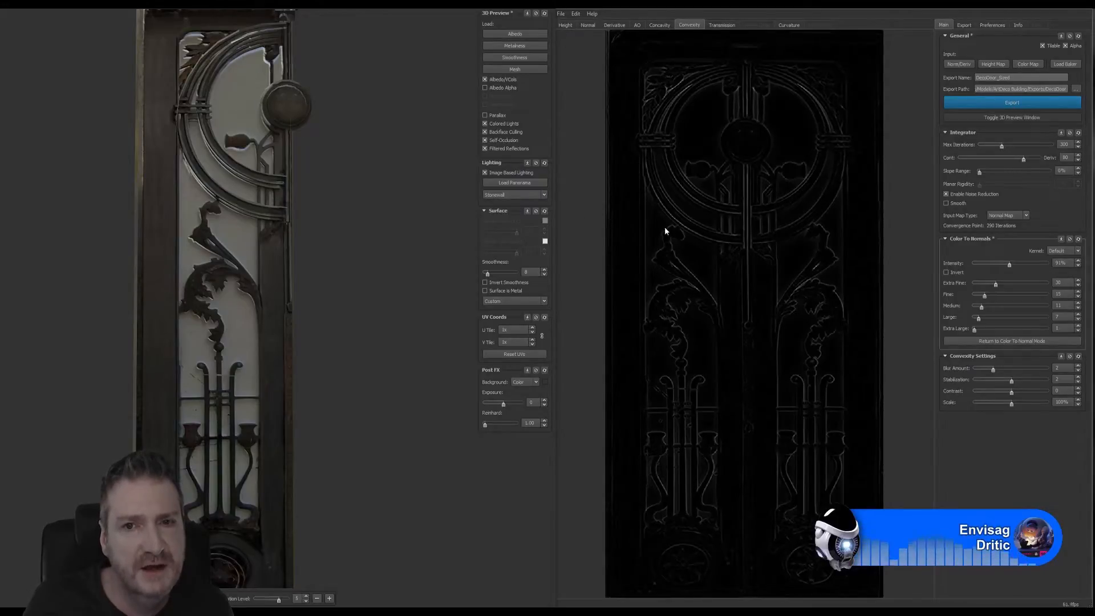
- Switch to the web browser, search Google for xnormal in a new tab and open the official xNormal web page
key("alt+Tab")
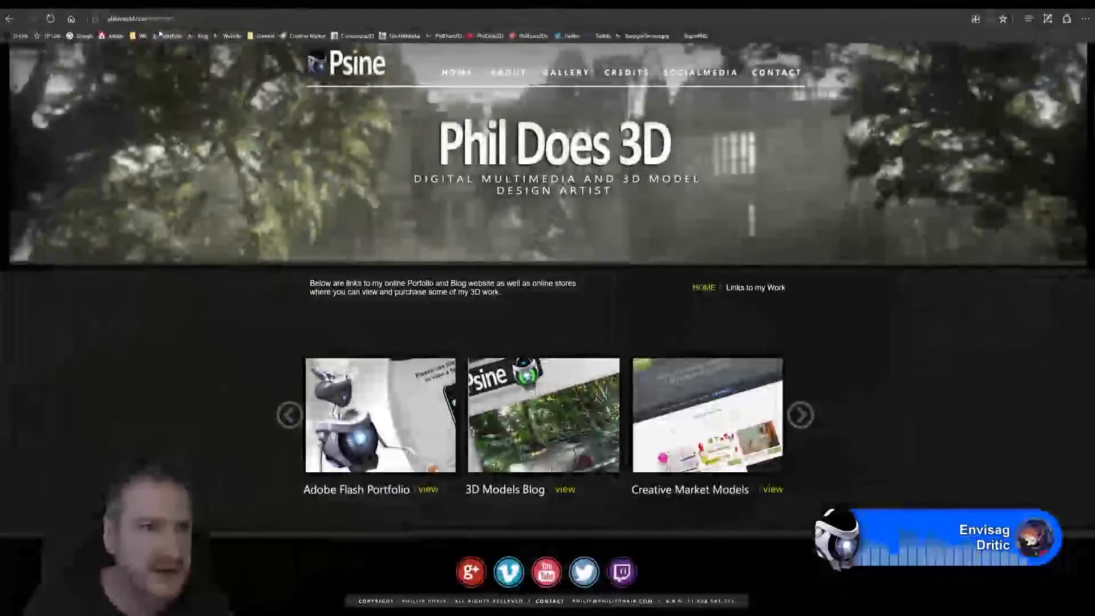
left_click(98, 8)
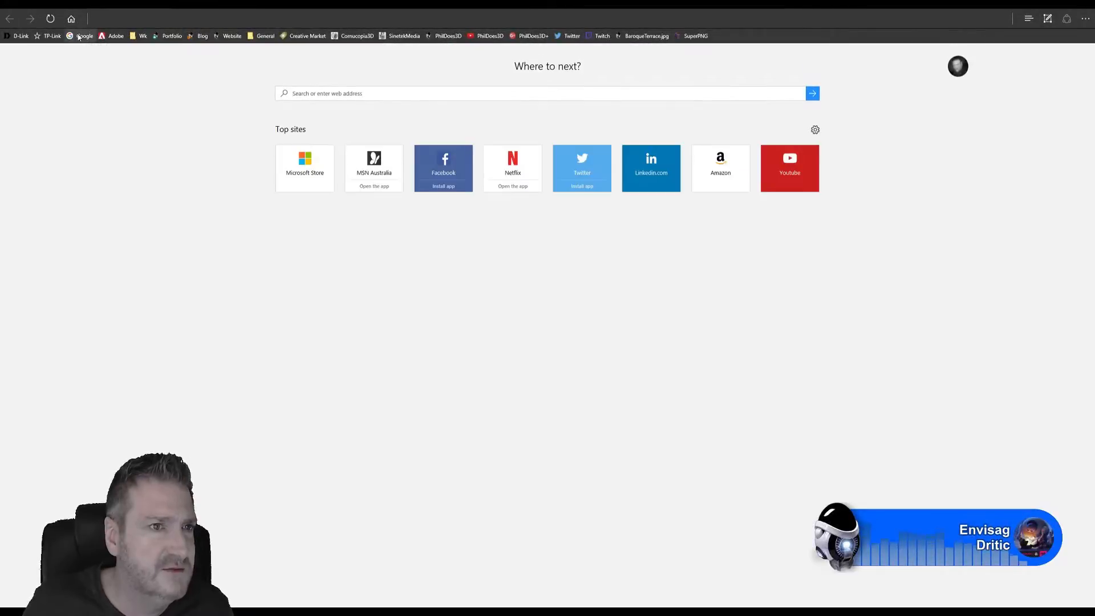
left_click(83, 35)
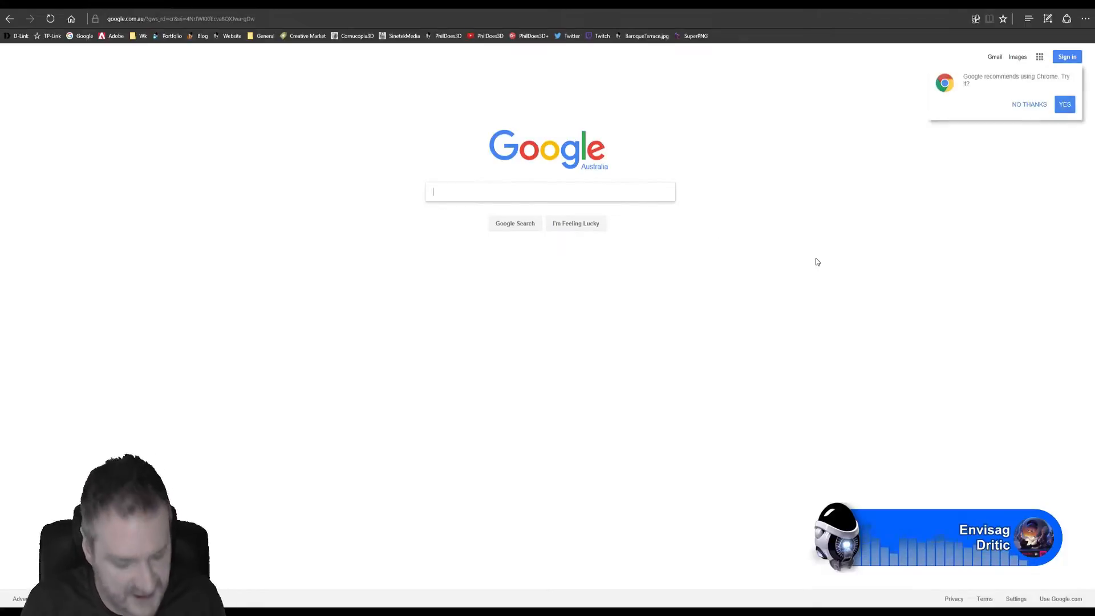
type("xnormal")
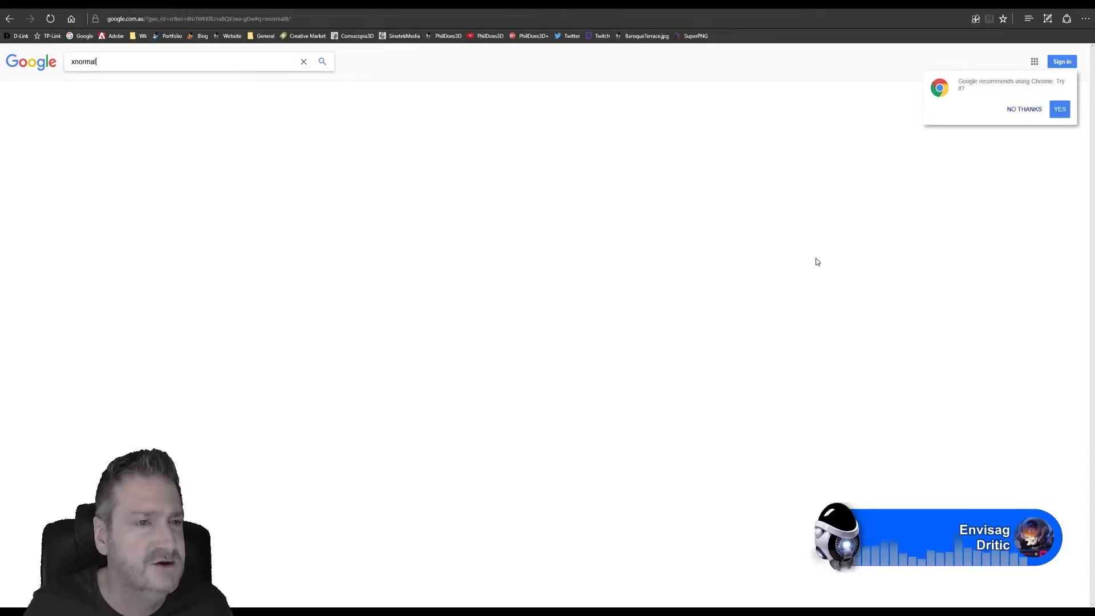
key("Return")
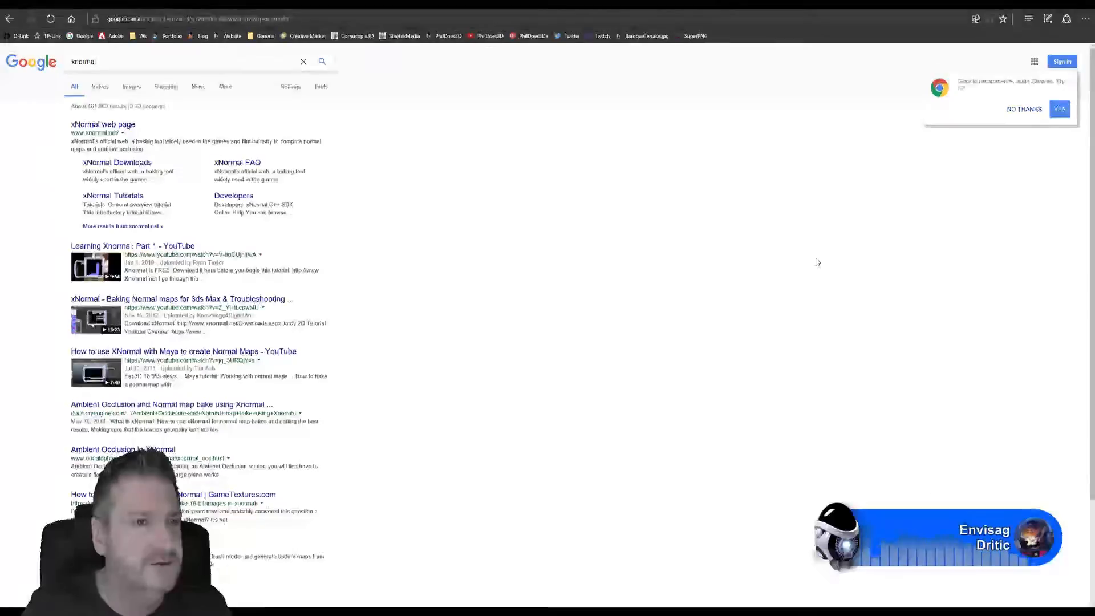
left_click(126, 129)
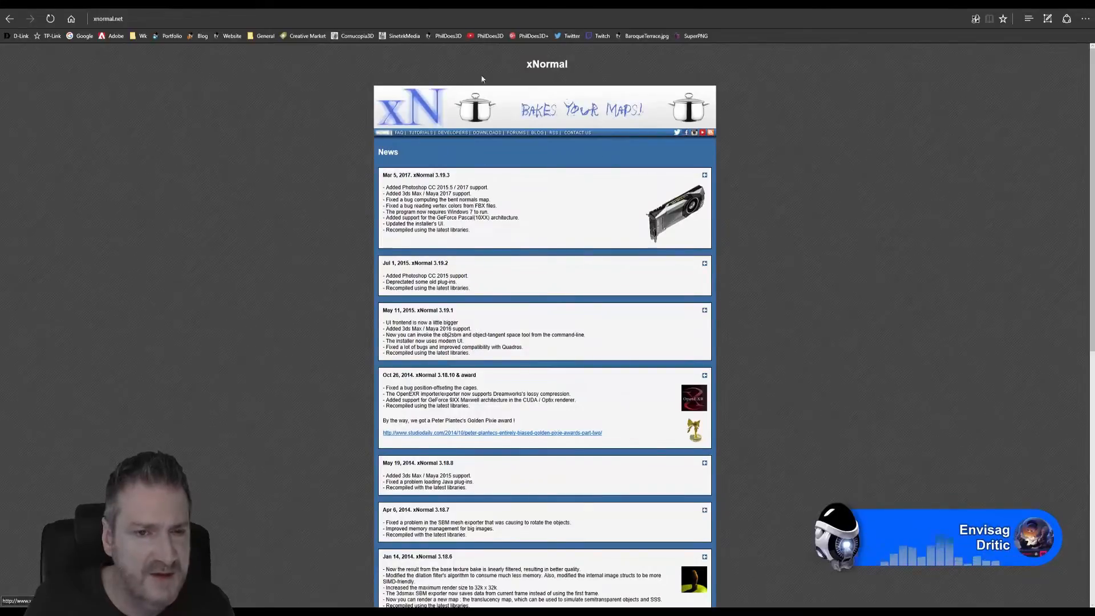
- View xNormal's Downloads page with the v3.19.3 Windows installer, and return to the site's home page
left_click(483, 133)
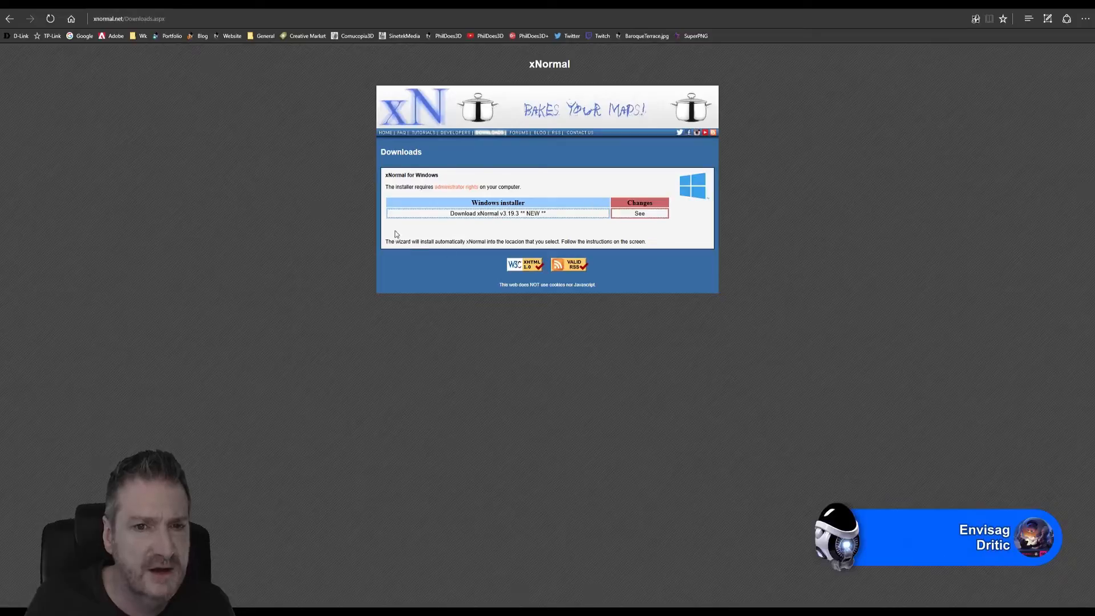
left_click(169, 19)
left_click(194, 17)
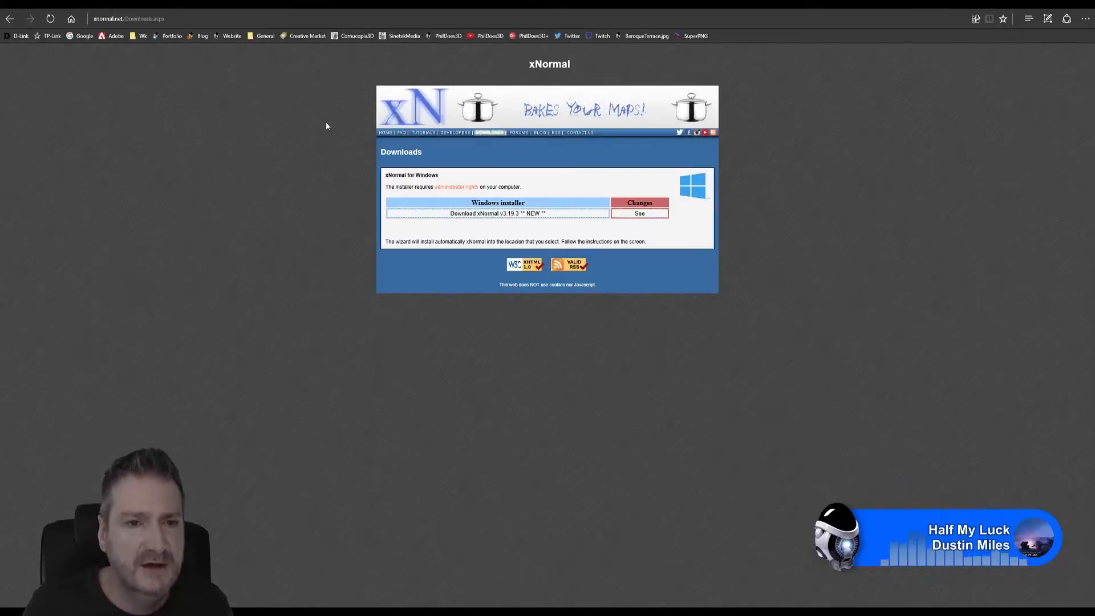
left_click(9, 18)
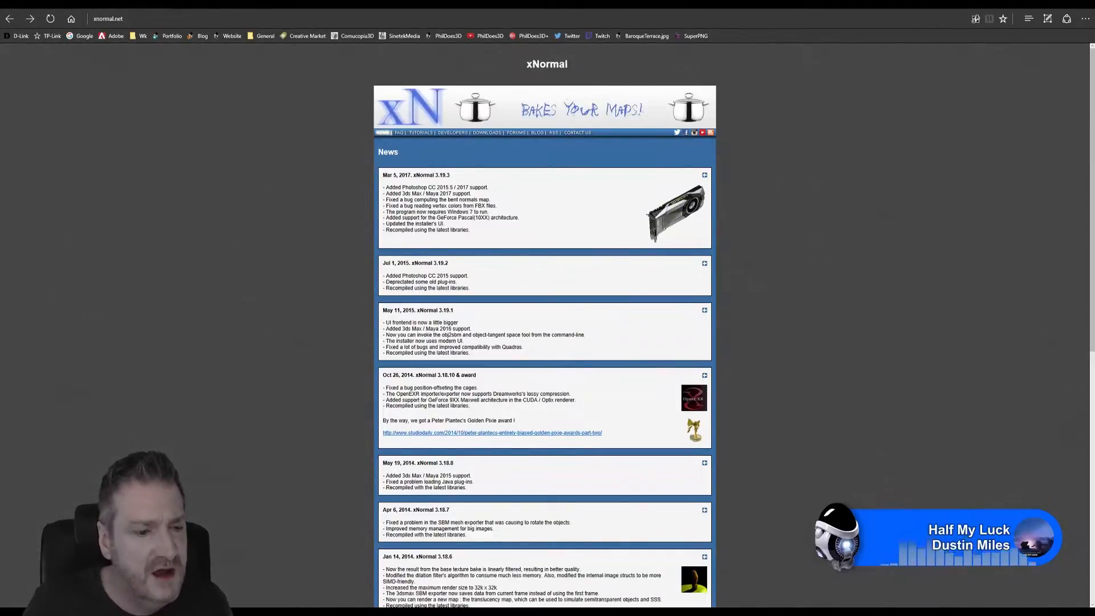
- Switch back to Knald and examine the normal map while orbiting the 3D preview of the door leaf
key("super")
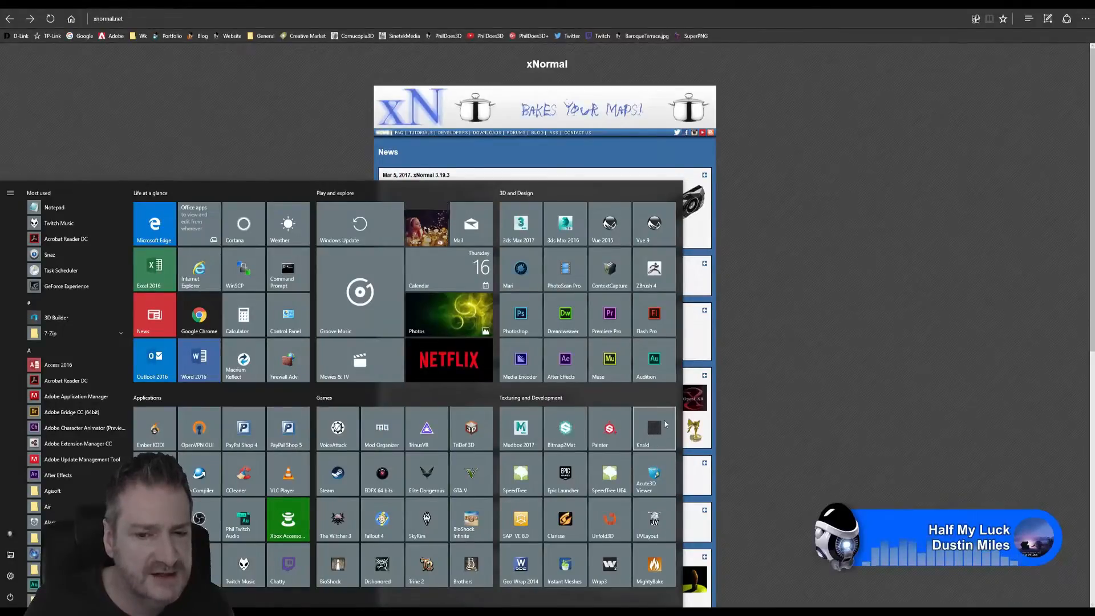
left_click(827, 200)
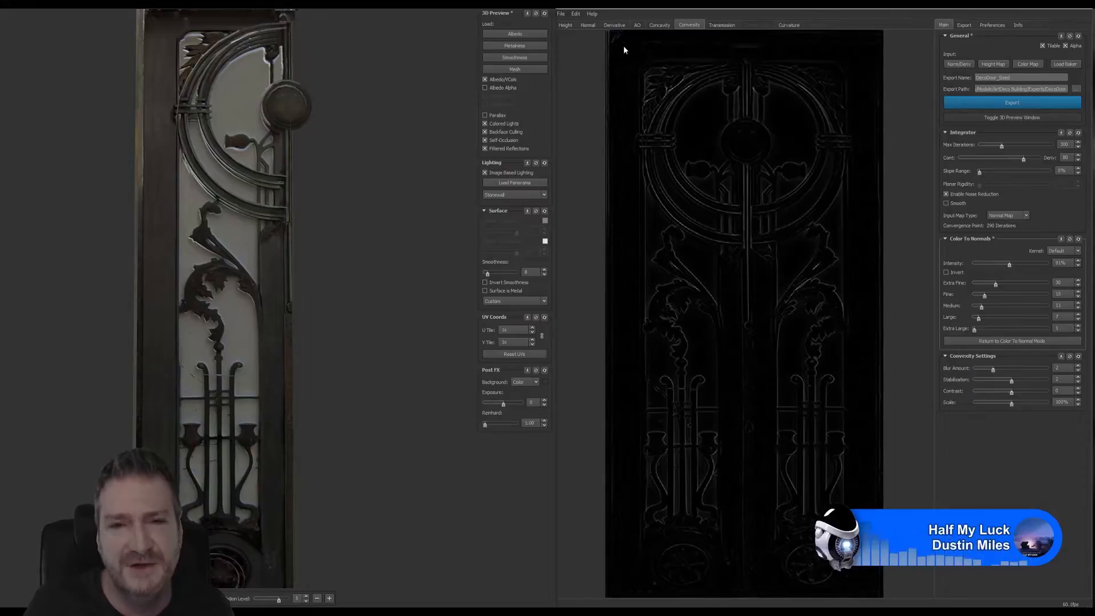
left_click(590, 24)
left_click_drag(365, 237, 377, 220)
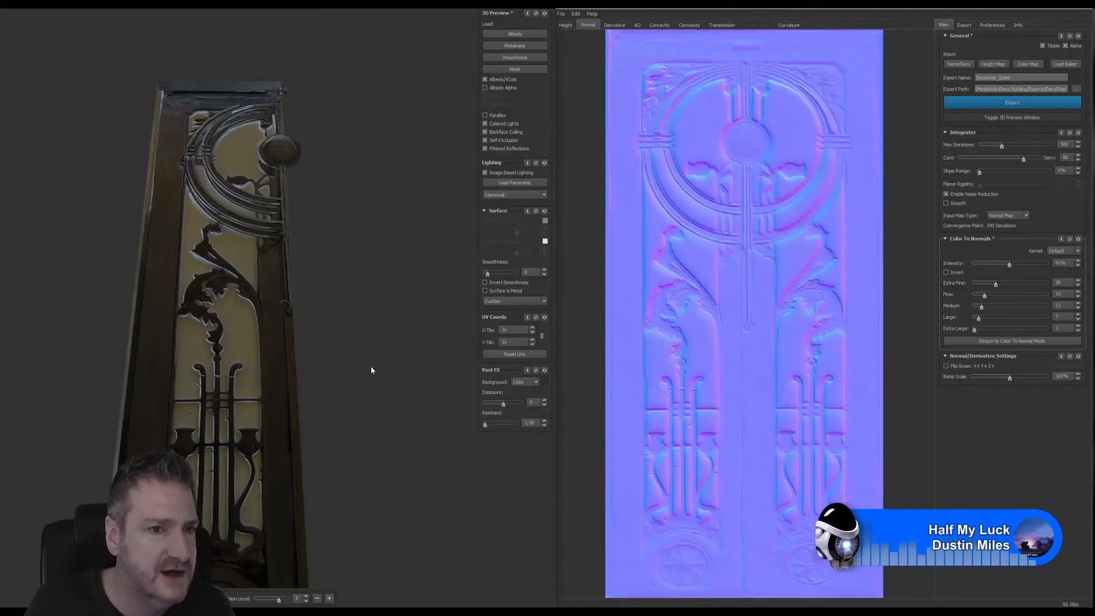
left_click_drag(370, 370, 324, 360)
- Review the door's height, normal, derivative, AO and convexity maps, ending on the height map
left_click(565, 25)
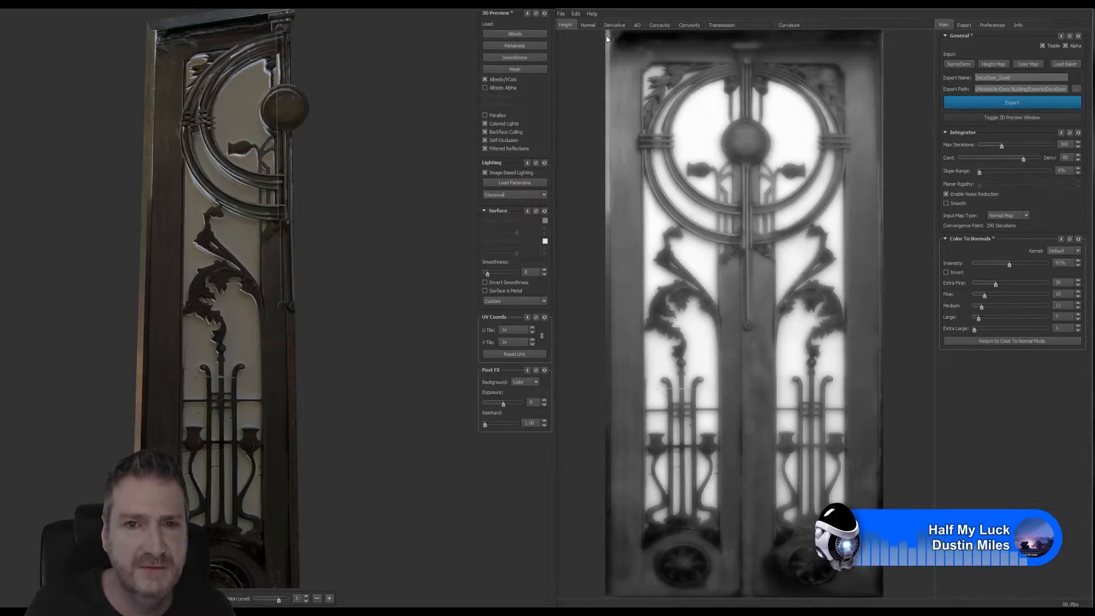
left_click(588, 25)
left_click(620, 25)
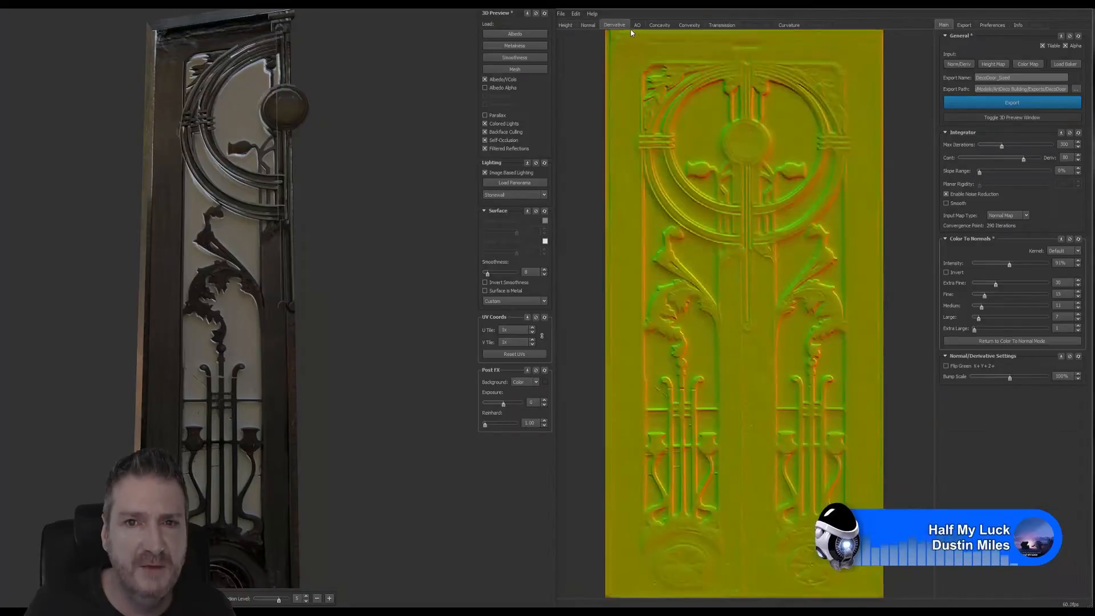
left_click(636, 26)
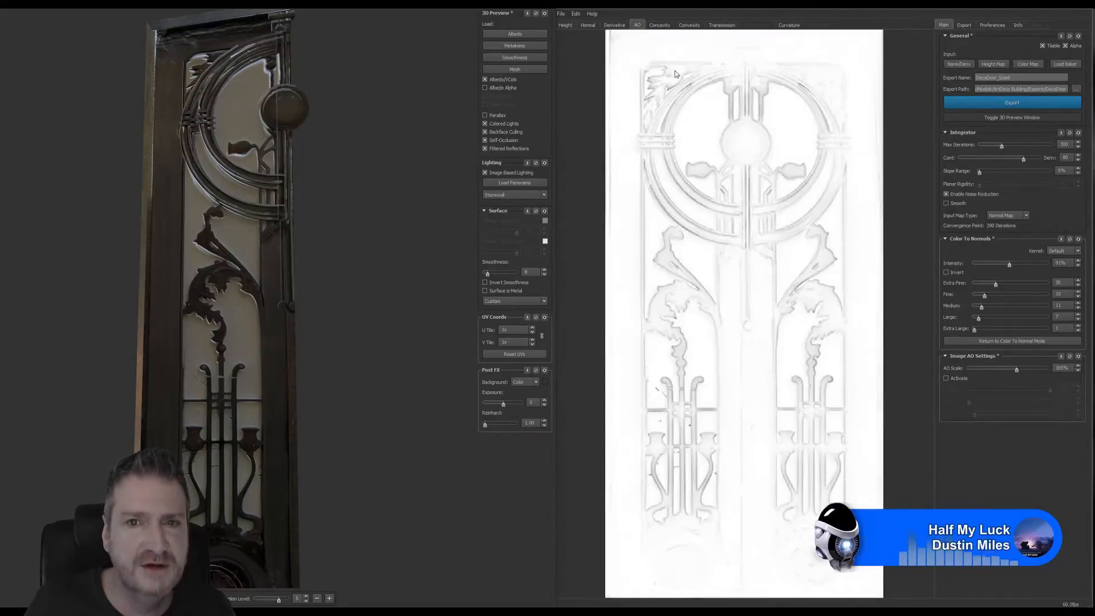
left_click(690, 25)
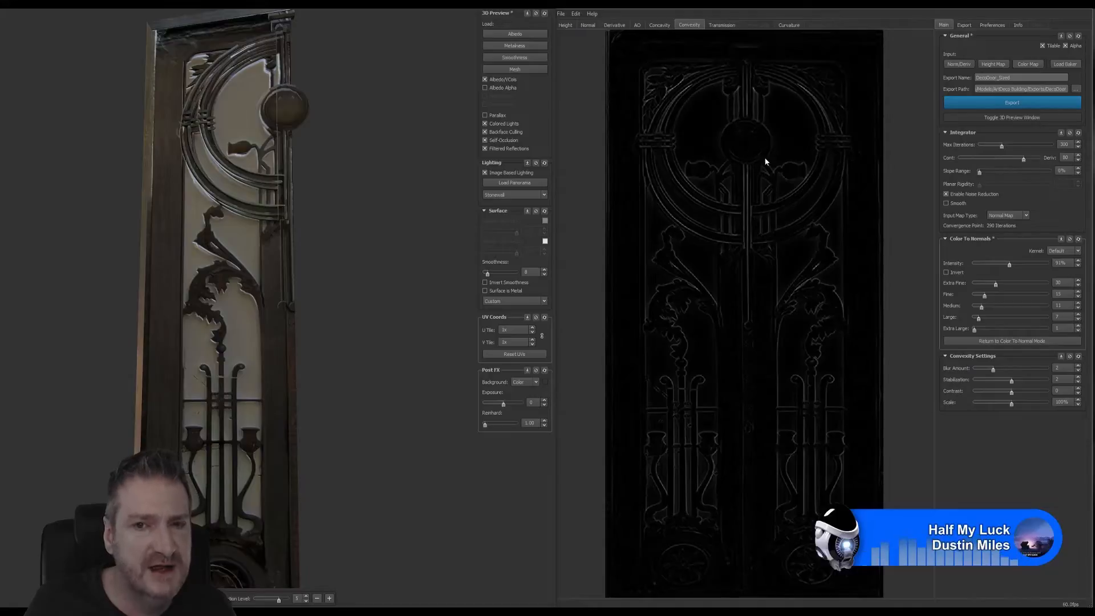
left_click(565, 26)
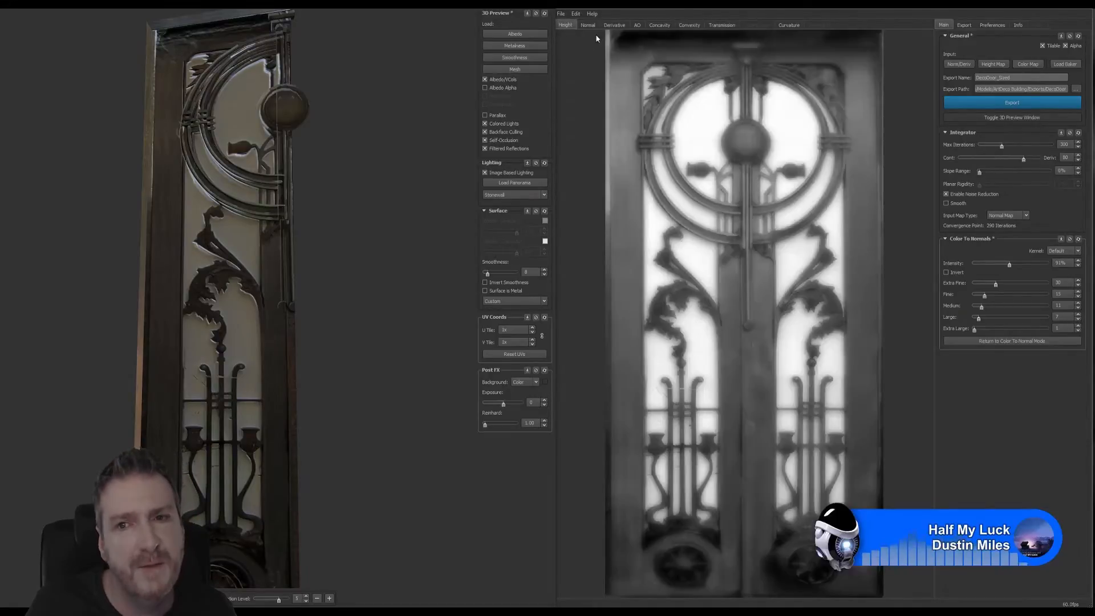
- Check the map export settings and export the height, normal, AO and convexity maps as PNG files
left_click(966, 26)
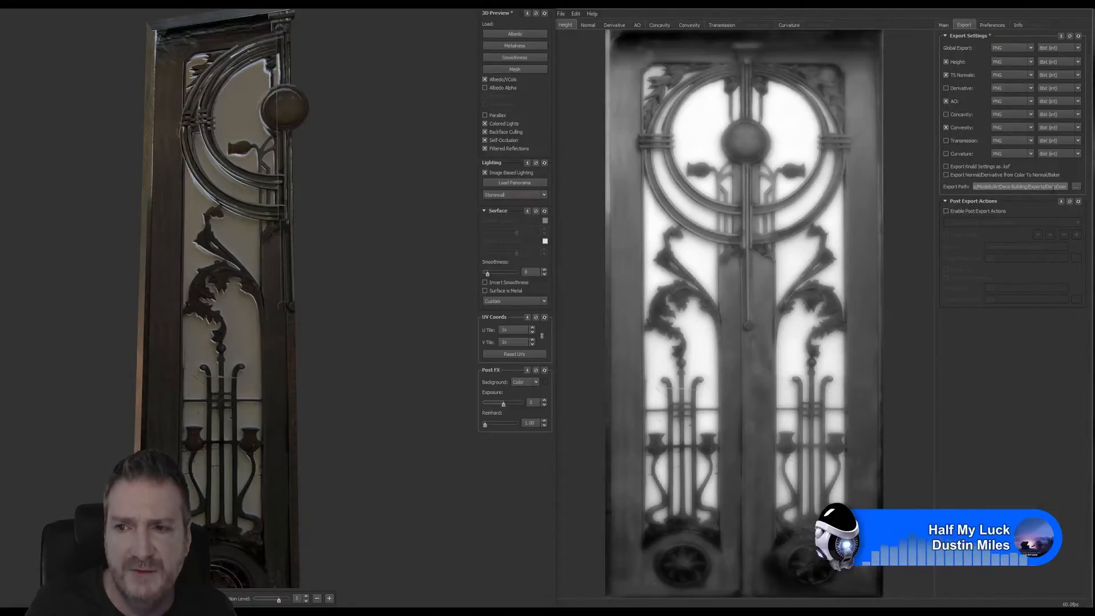
left_click(945, 25)
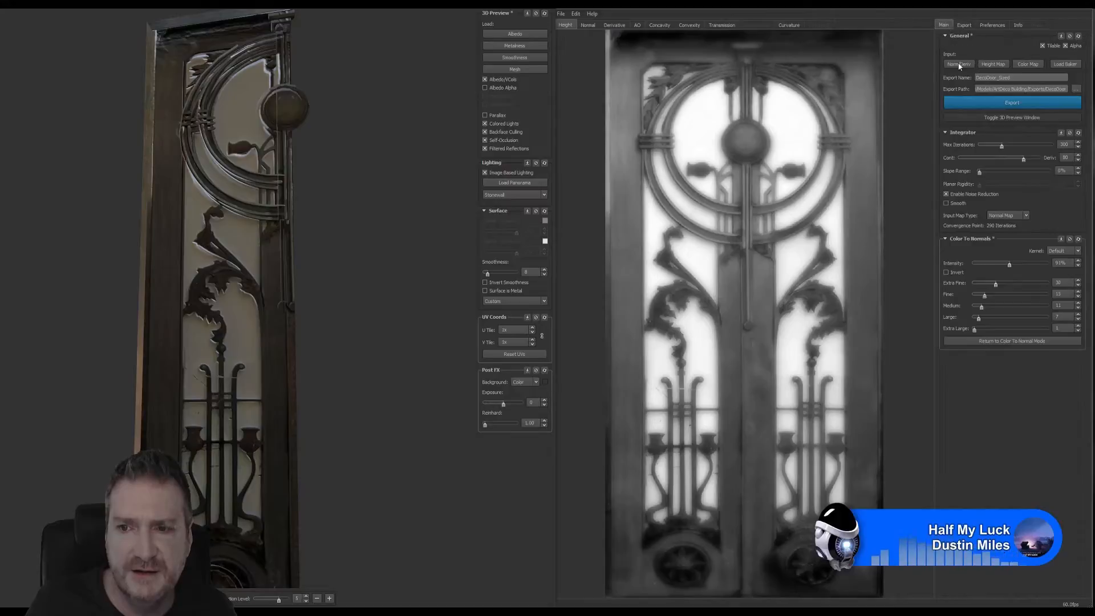
left_click(1023, 111)
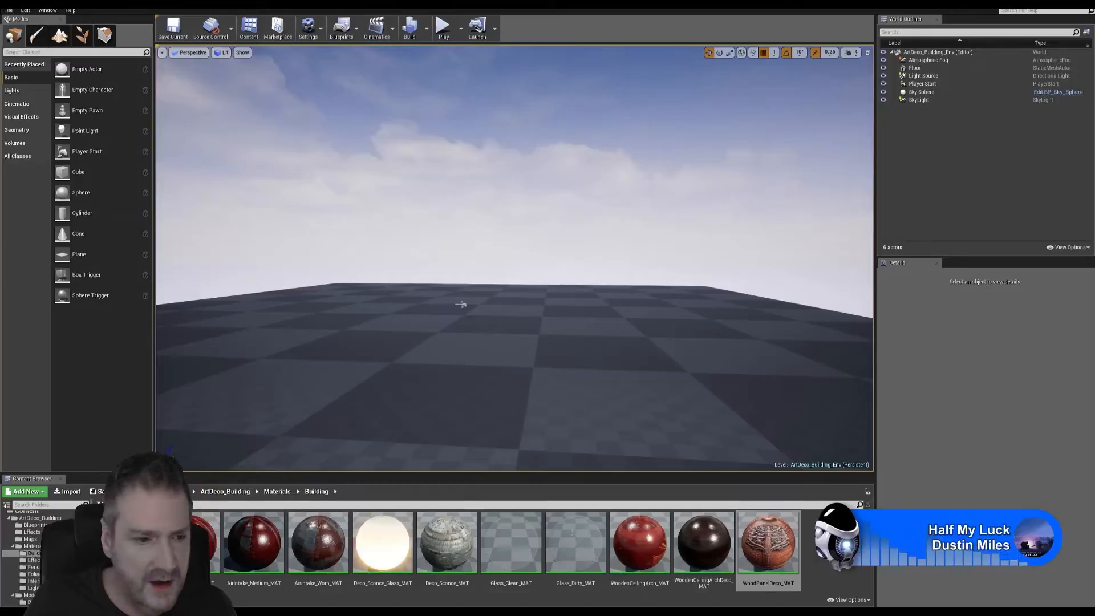
- Switch to Unreal Engine, open the ArtDeco_Building > Models > Building content folder and enlarge the Content Browser
scroll(29, 554, "down", 2)
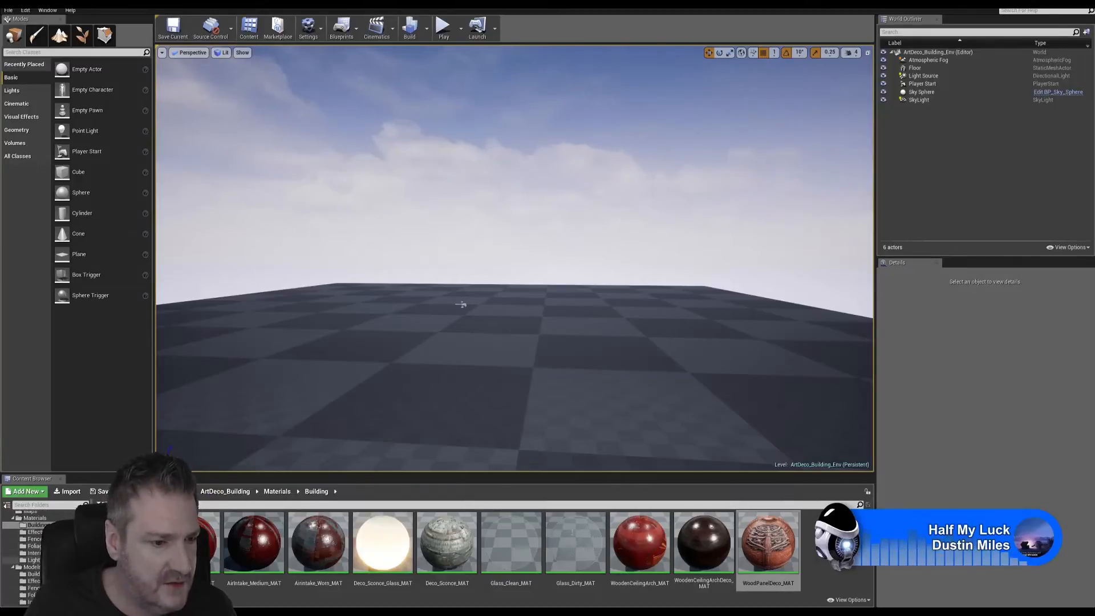
scroll(28, 548, "up", 3)
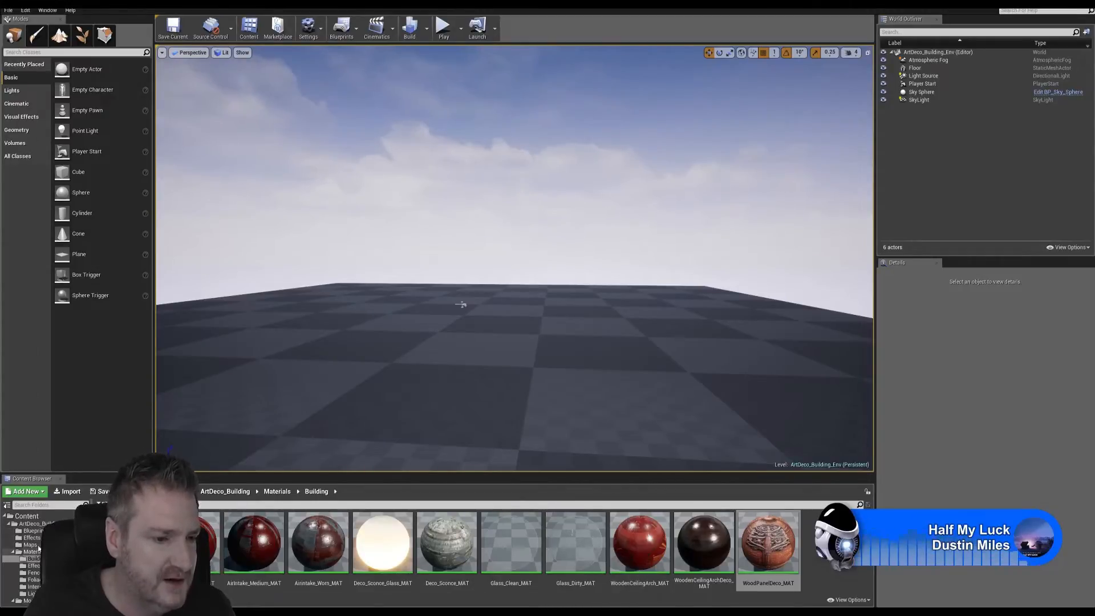
left_click(13, 552)
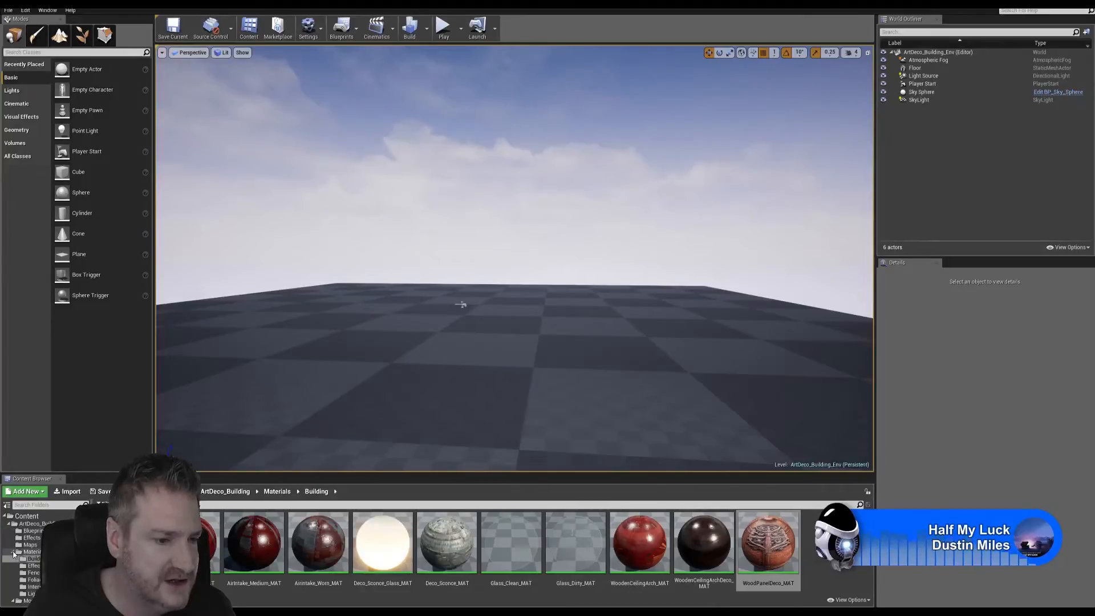
left_click(13, 560)
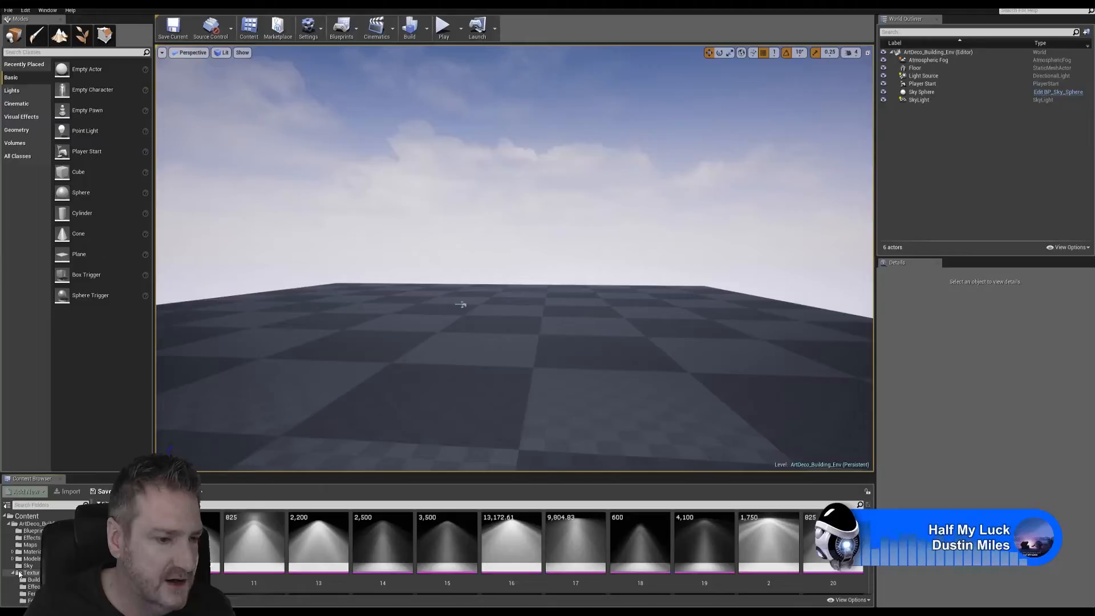
left_click(12, 576)
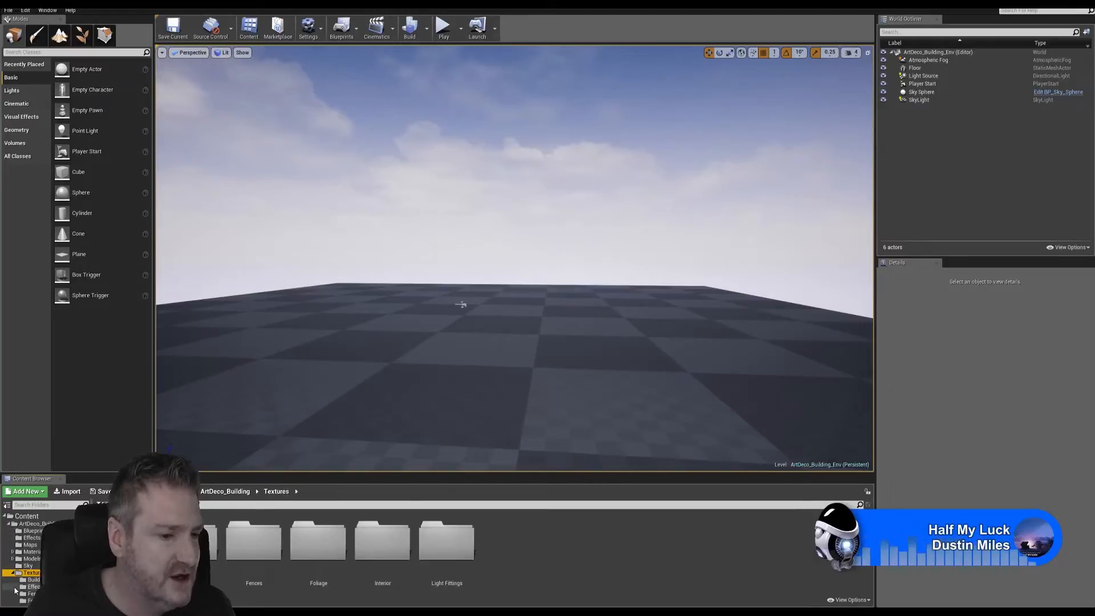
left_click(12, 559)
left_click(13, 552)
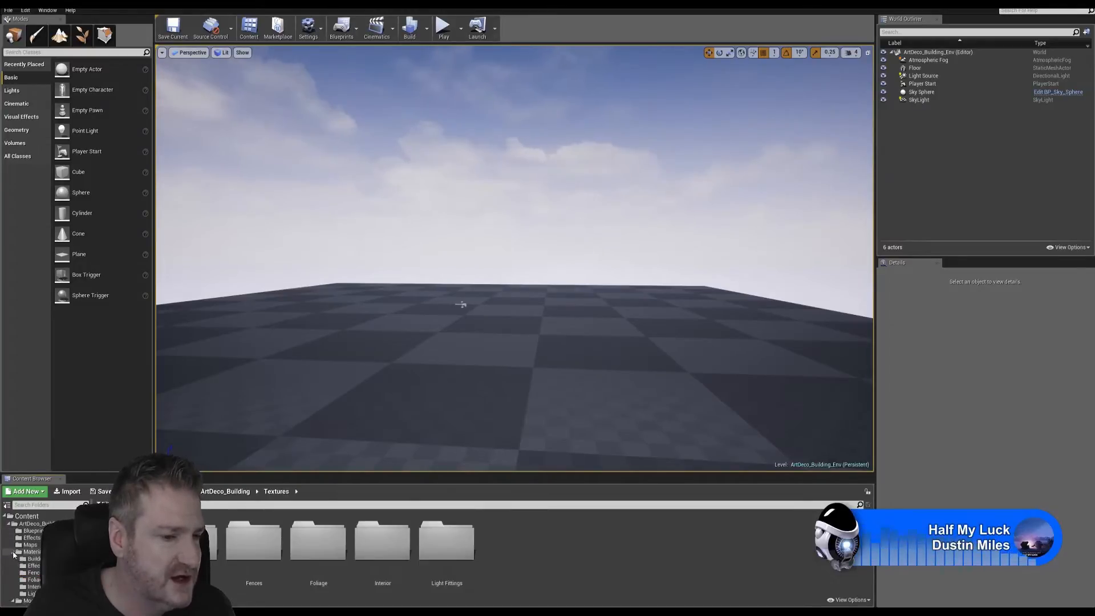
scroll(39, 569, "down", 3)
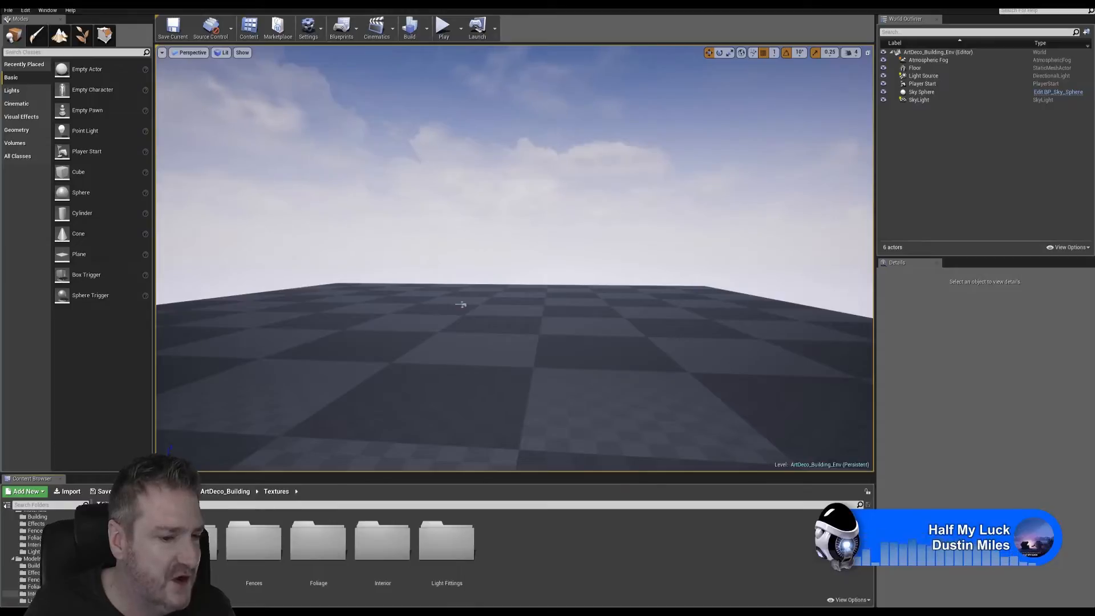
left_click(33, 566)
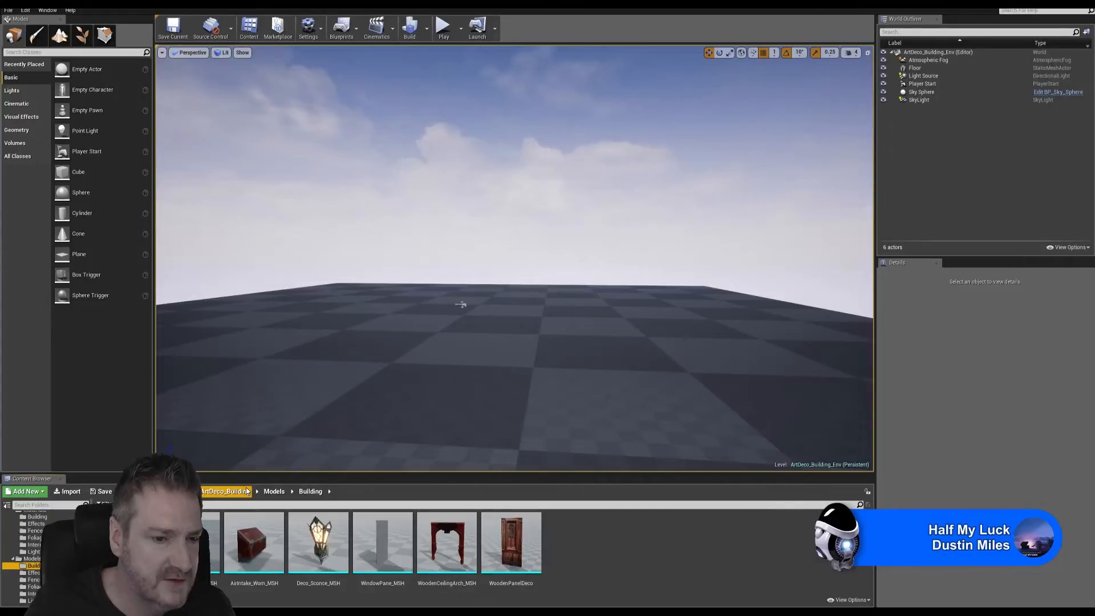
left_click_drag(250, 473, 253, 443)
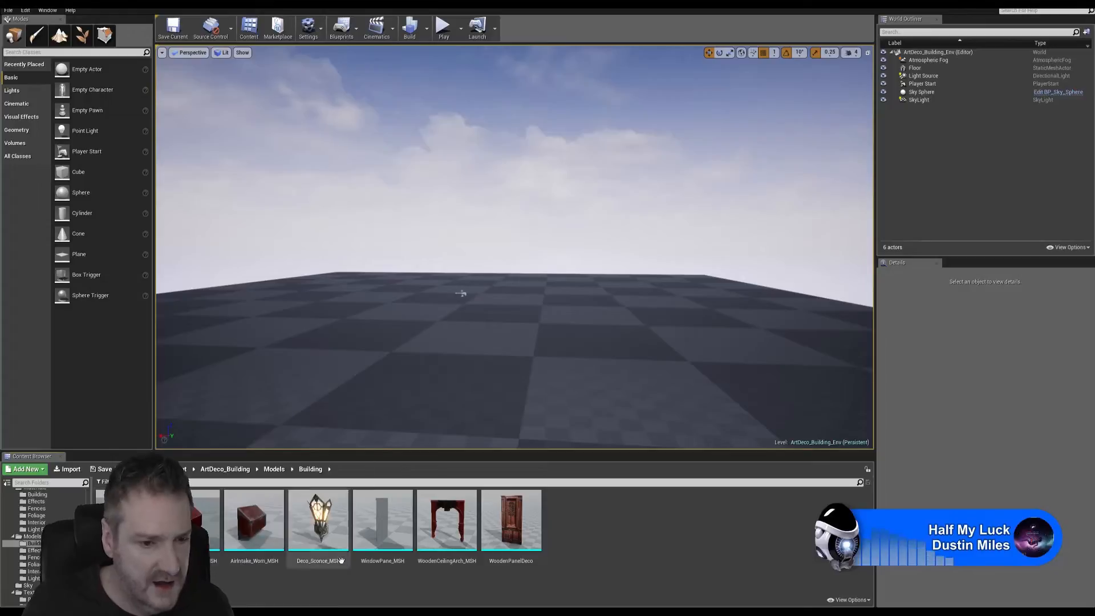
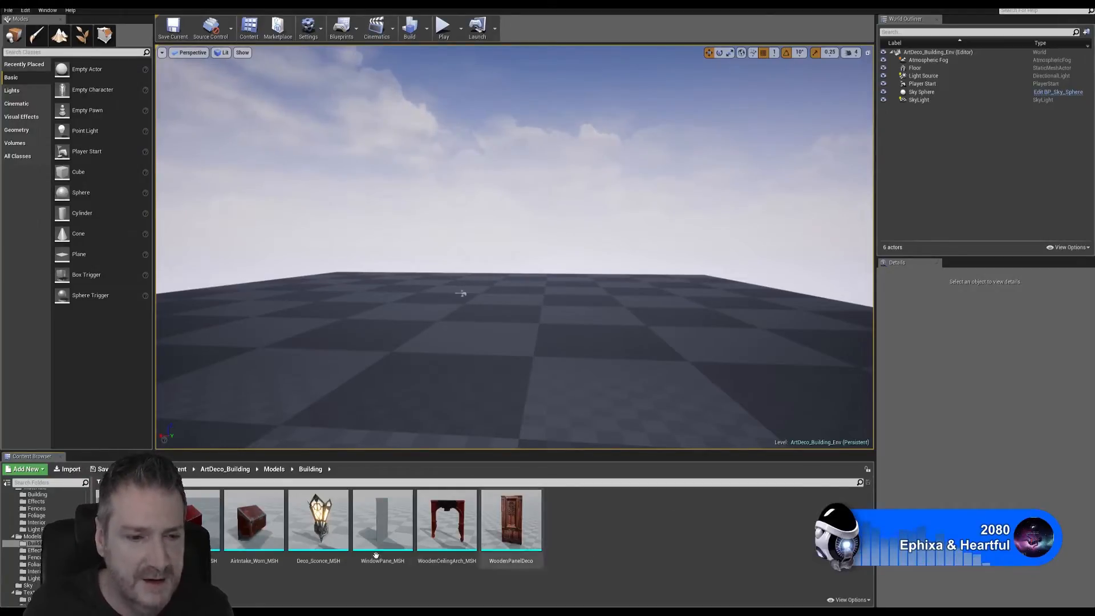
- Choose DecoDoorLeft.FBX from ArtDeco Building > Exports > DecoDoor for import into the Building models folder
left_click(68, 469)
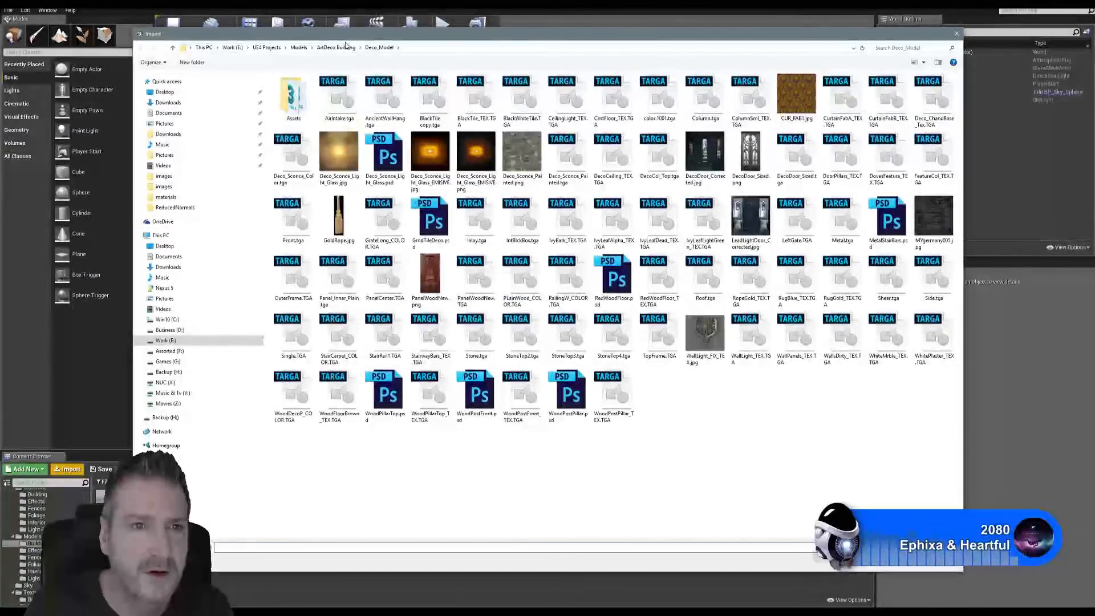
left_click(345, 47)
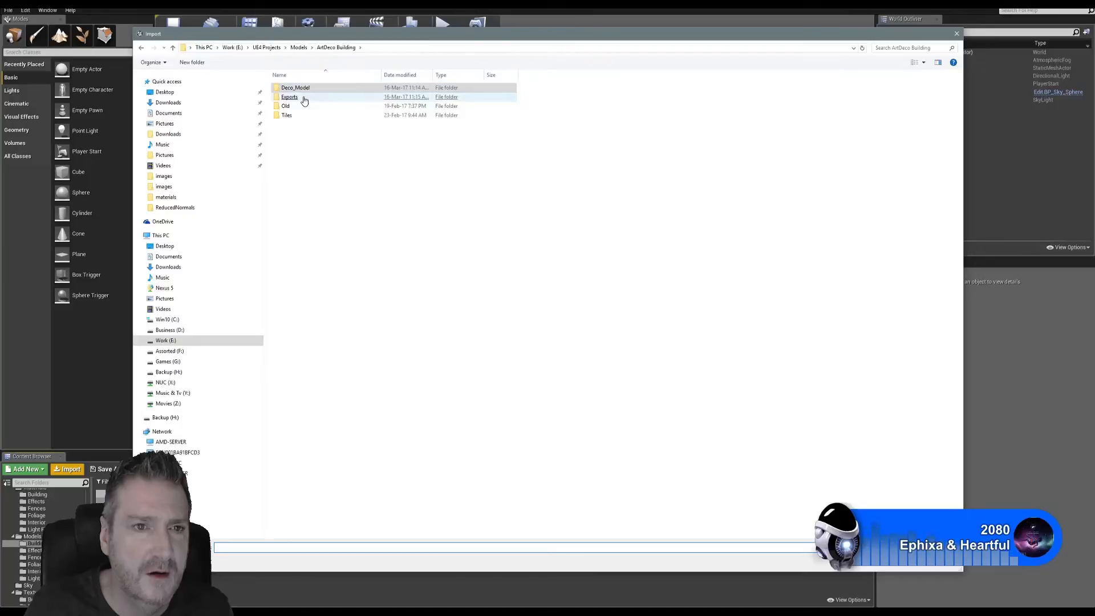
double_click(306, 97)
double_click(303, 114)
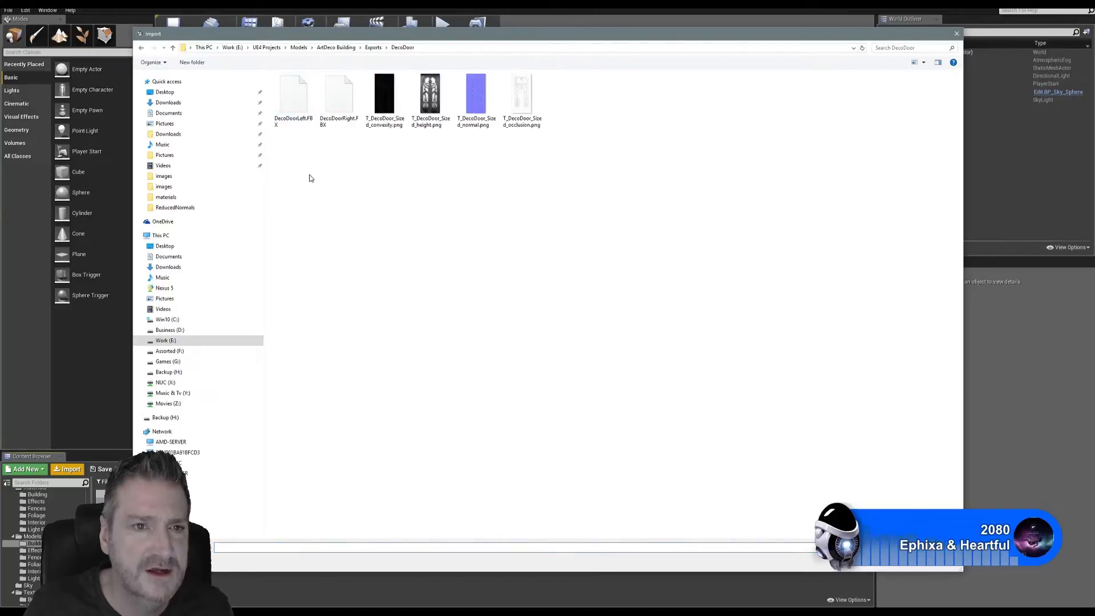
double_click(293, 103)
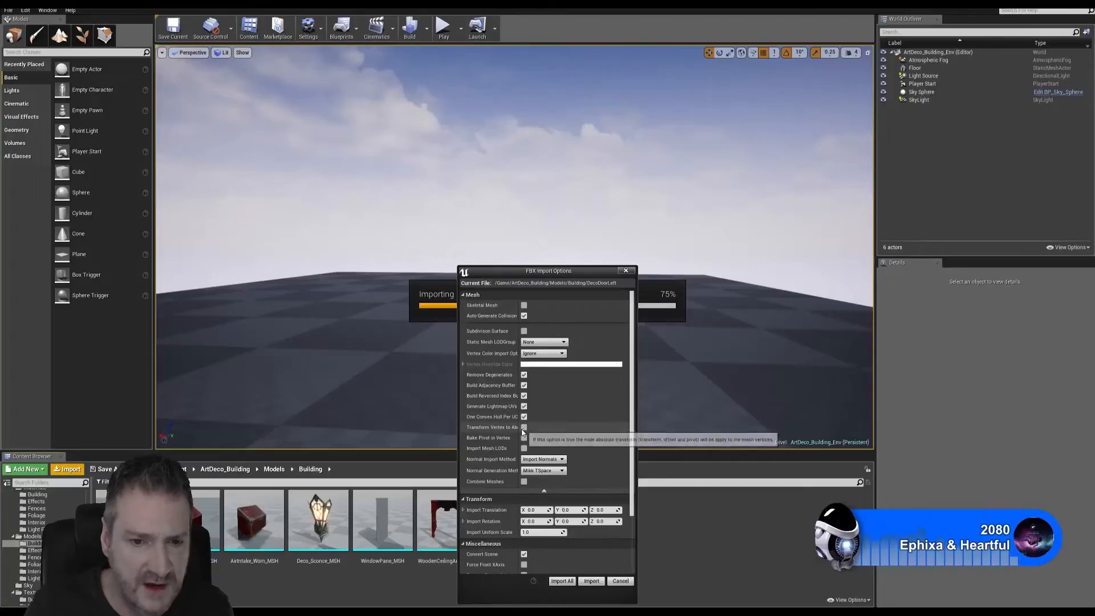
- Review the FBX import options with their names fully readable, and import the left door mesh without changing them
left_click_drag(517, 428, 542, 429)
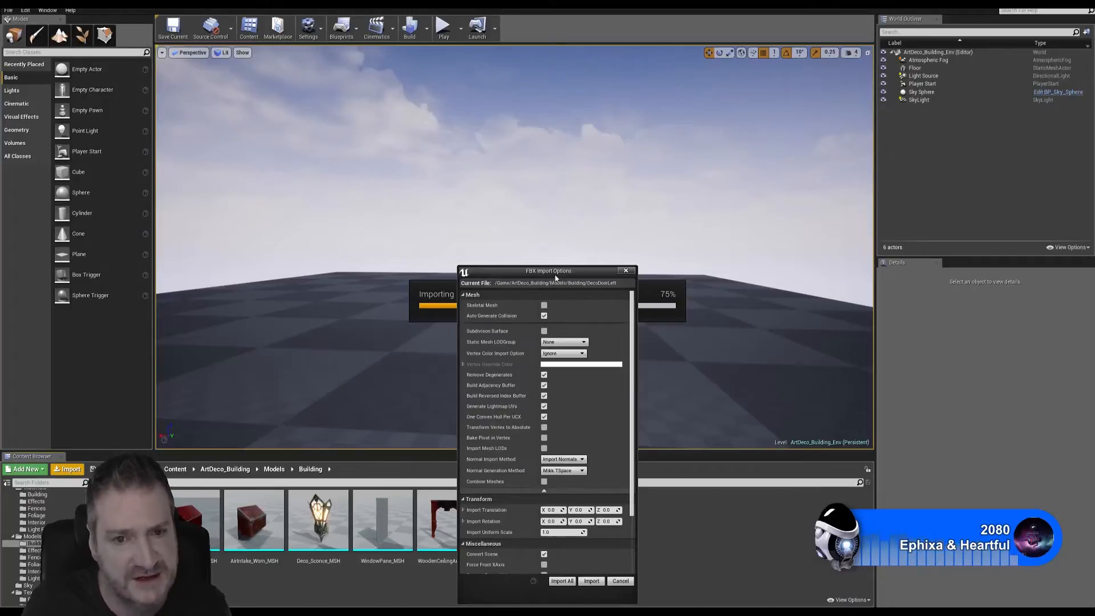
left_click_drag(552, 272, 555, 178)
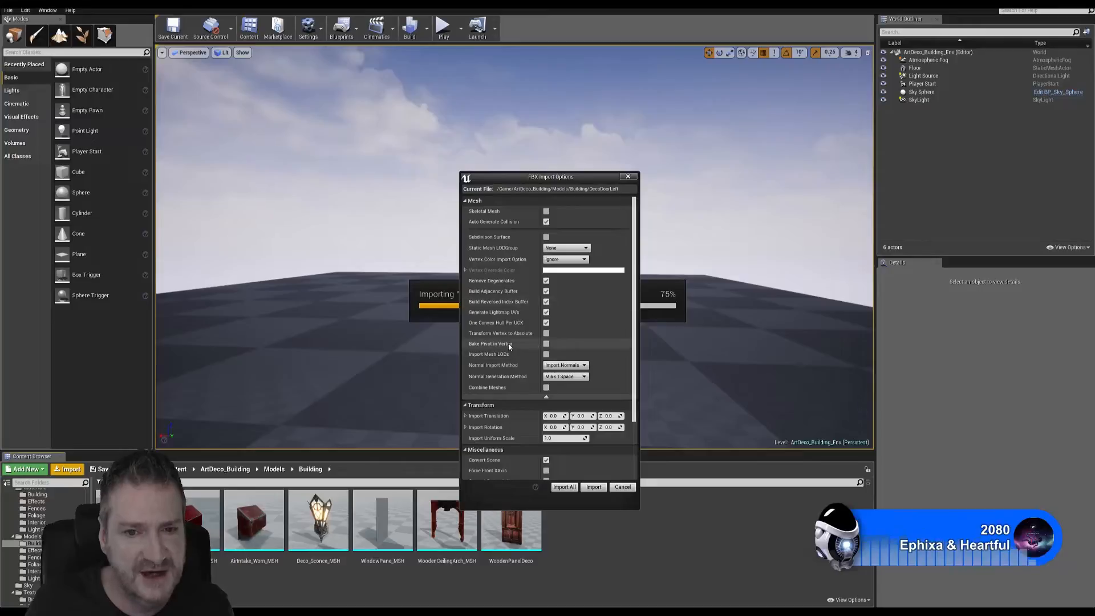
mouse_move(498, 335)
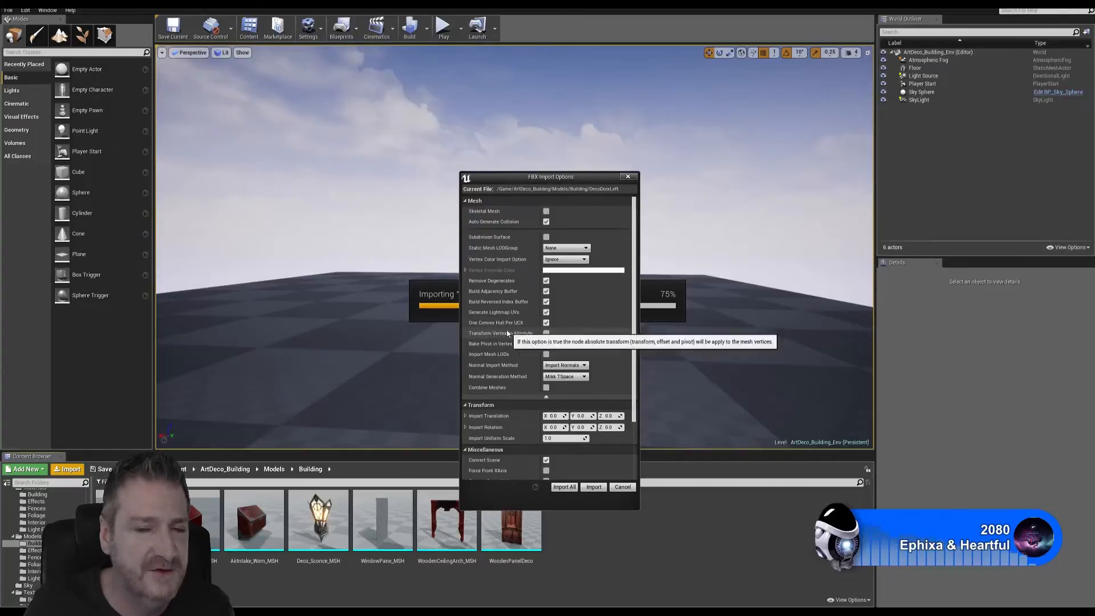
left_click(590, 487)
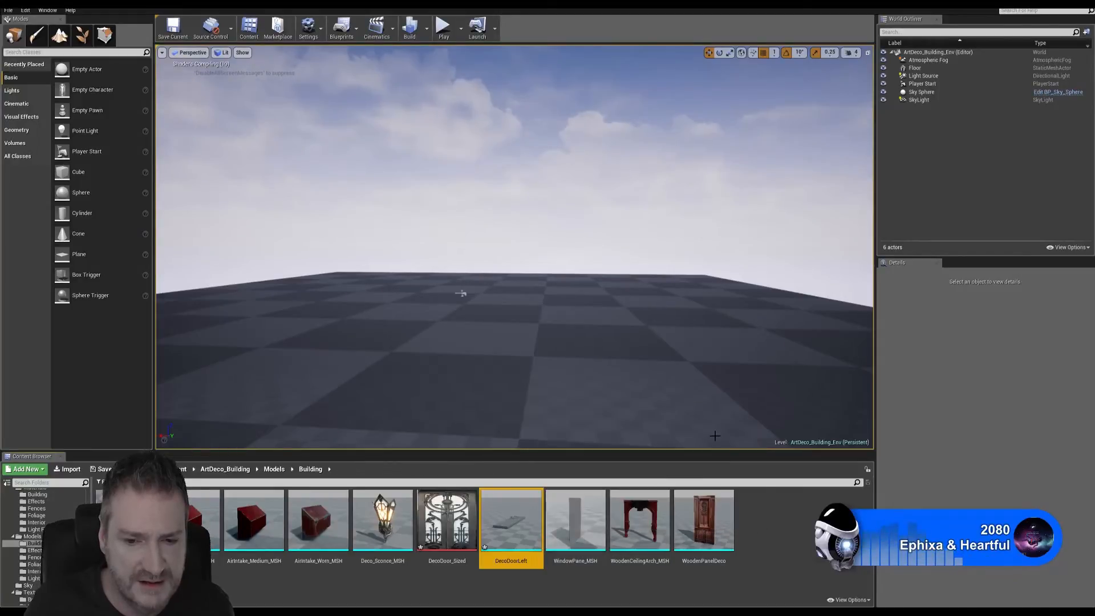
- Open the DecoDoorLeft mesh in its own editor and inspect its orientation and texture from a distance
double_click(515, 525)
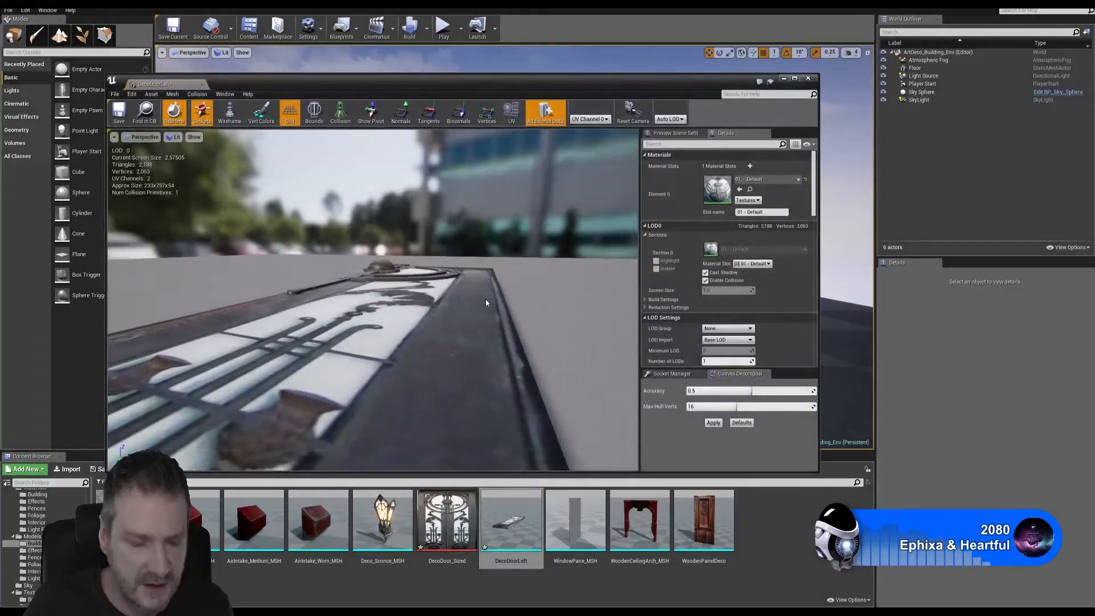
mouse_move(440, 299)
left_mouse_down("alt")
mouse_move(432, 229)
mouse_move(387, 194)
mouse_move(354, 191)
mouse_move(490, 193)
mouse_move(388, 205)
mouse_move(365, 271)
mouse_move(342, 223)
mouse_move(446, 305)
left_mouse_up("alt")
scroll(432, 249, "down", 8)
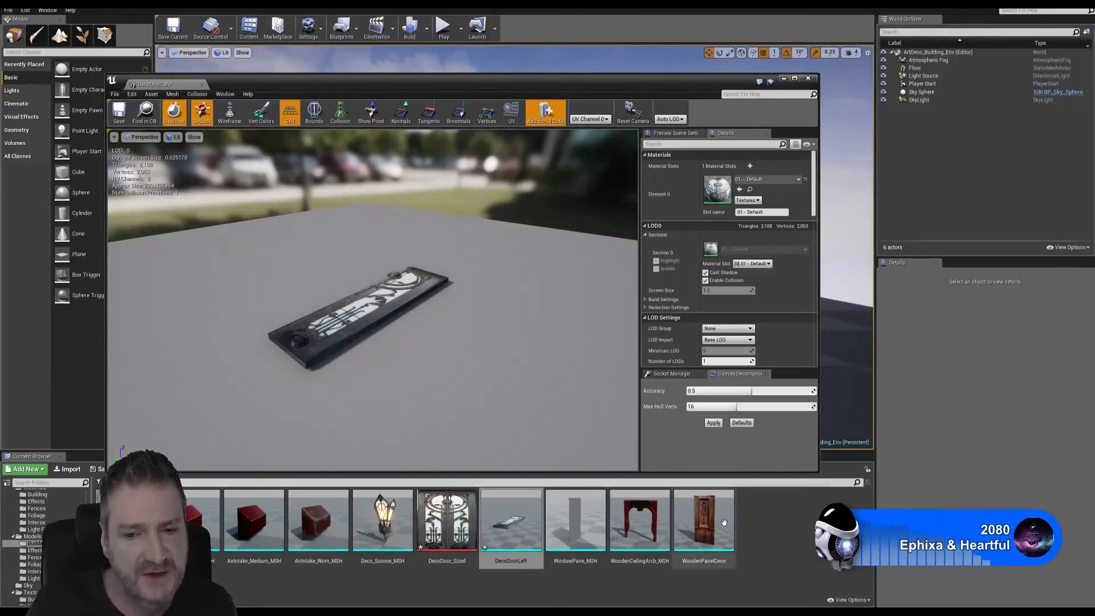
mouse_move(711, 529)
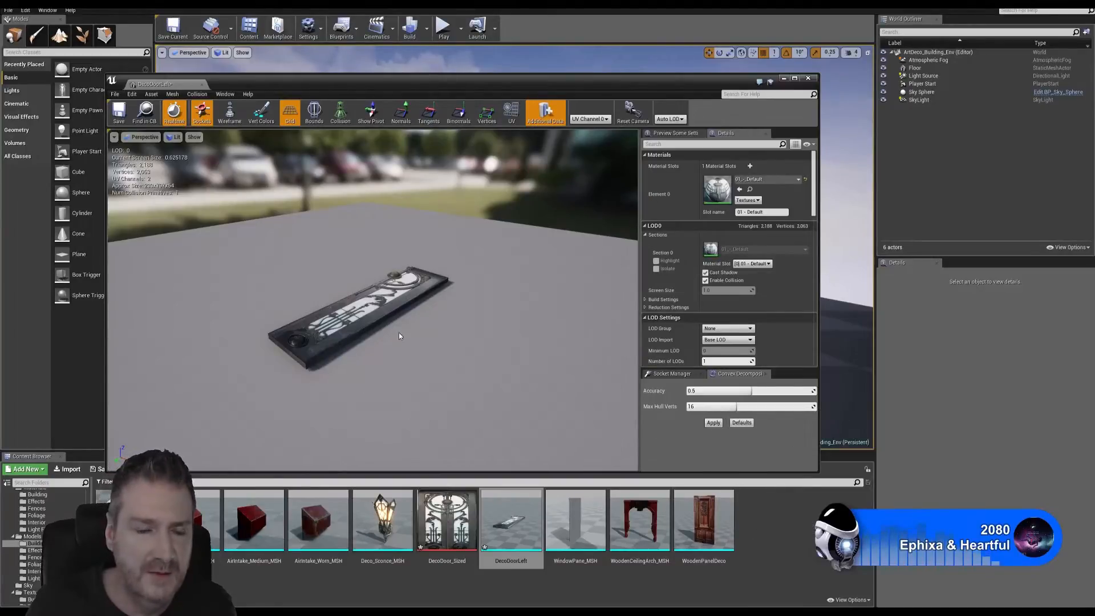
- Close the mesh editor, switch to 3ds Max, reset the XForm of DecoDoorRight and collapse its whole modifier stack
left_click(810, 79)
left_click(1052, 8)
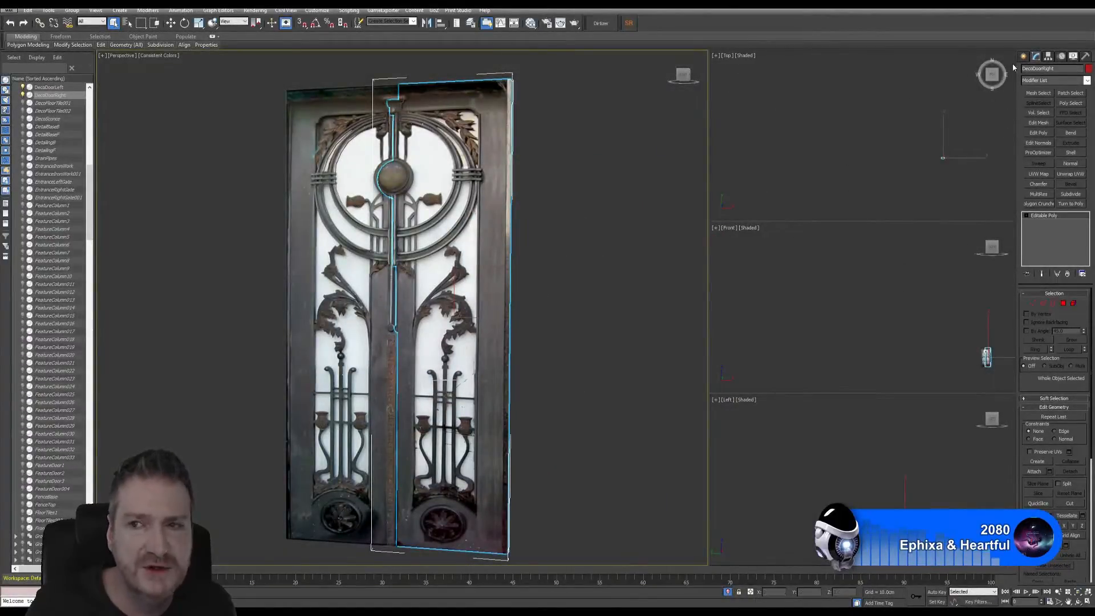
left_click(1087, 56)
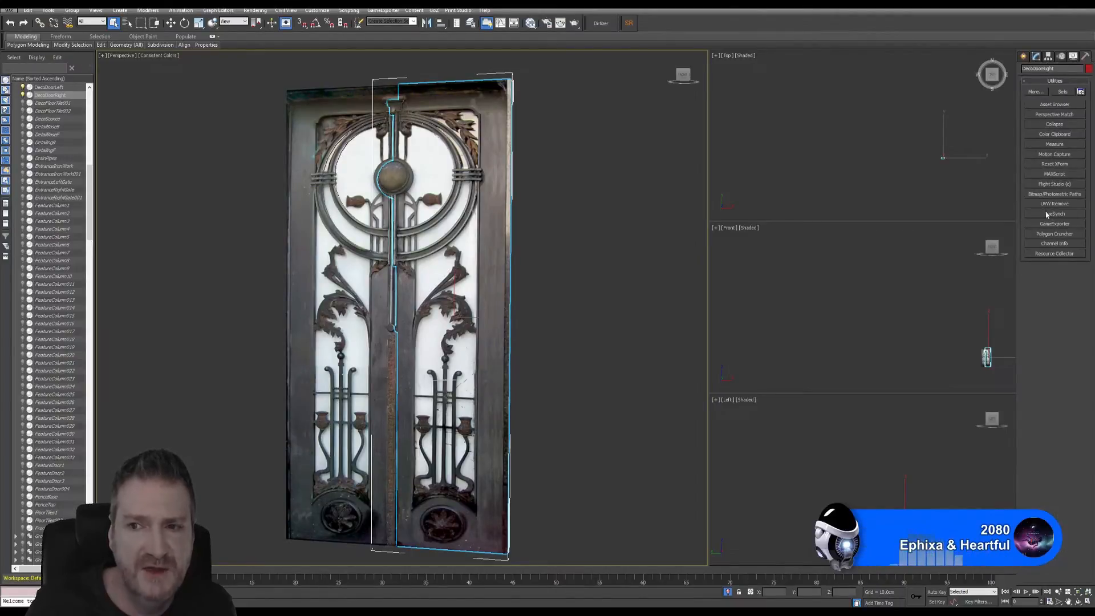
left_click(1049, 165)
left_click(1051, 284)
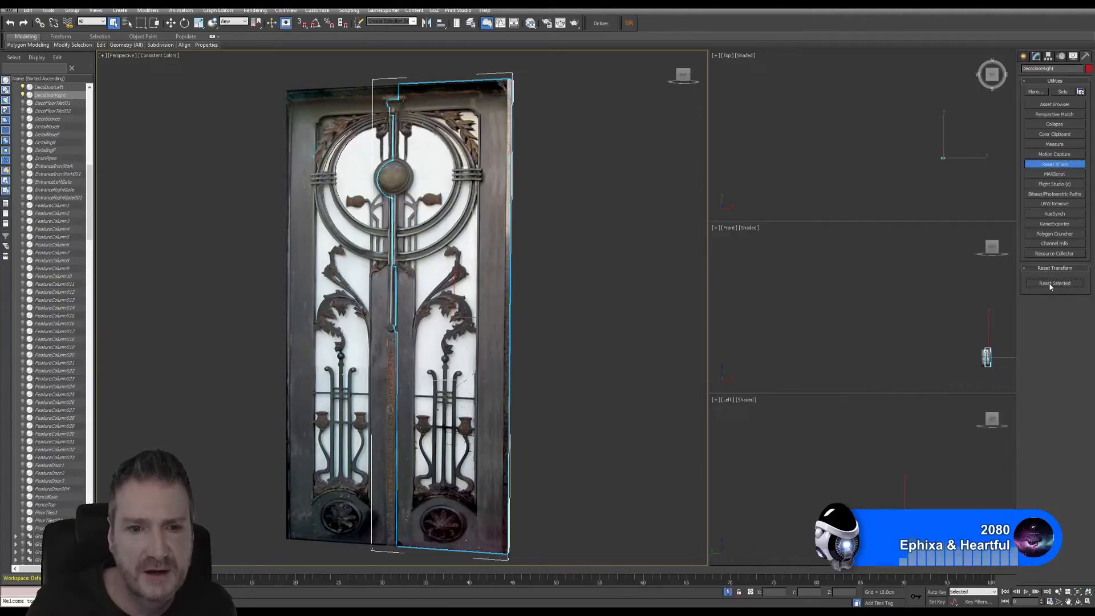
left_click(1036, 57)
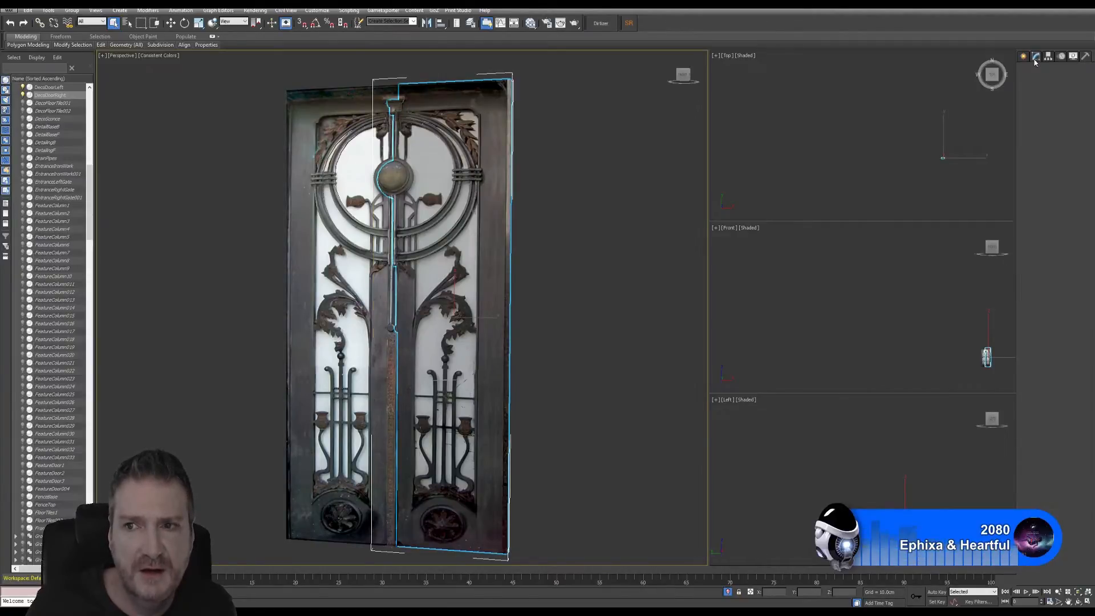
right_click(1046, 216)
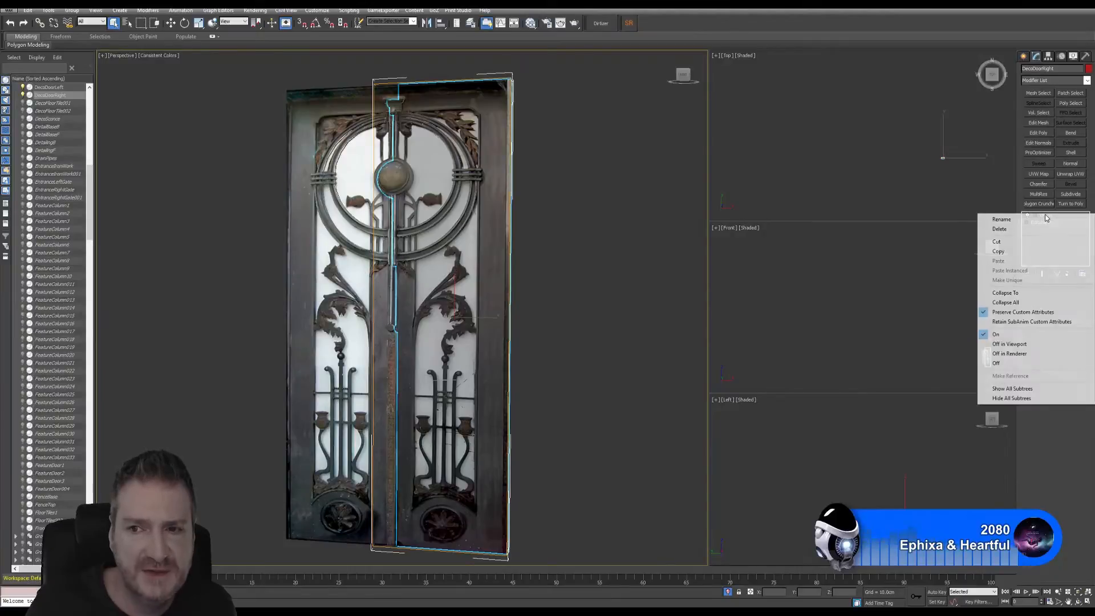
left_click(1006, 302)
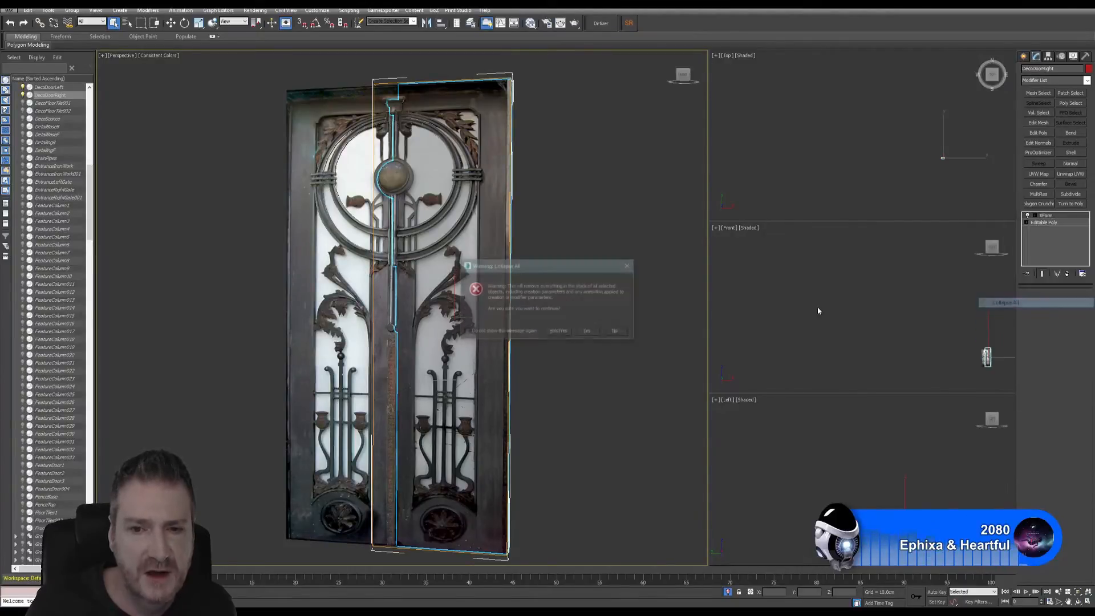
left_click(586, 333)
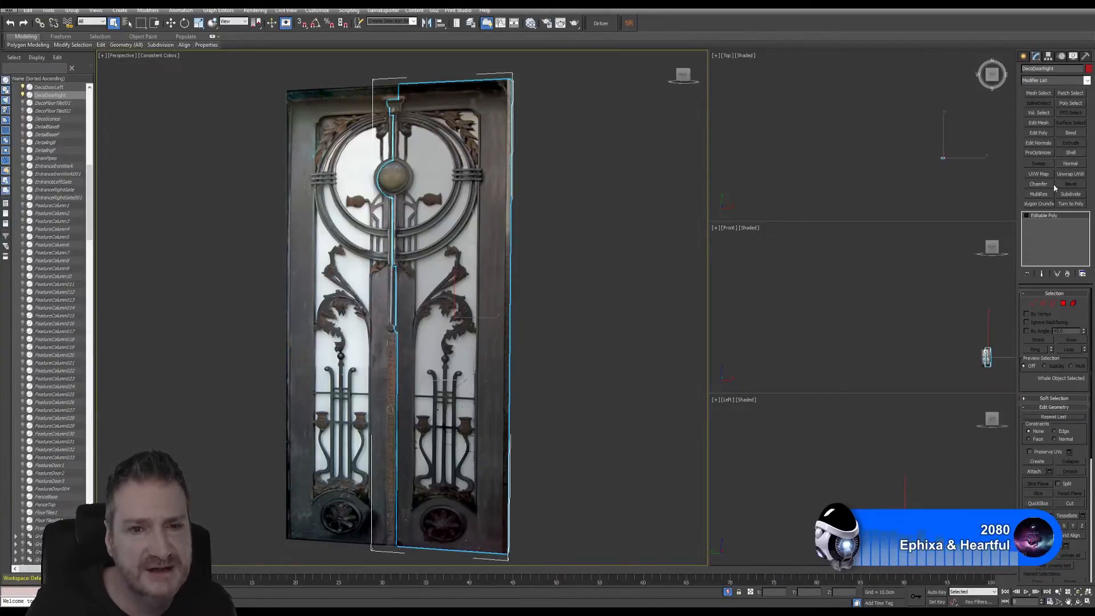
- Reset the XForm of DecoDoorLeft and collapse its whole modifier stack
left_click(347, 192)
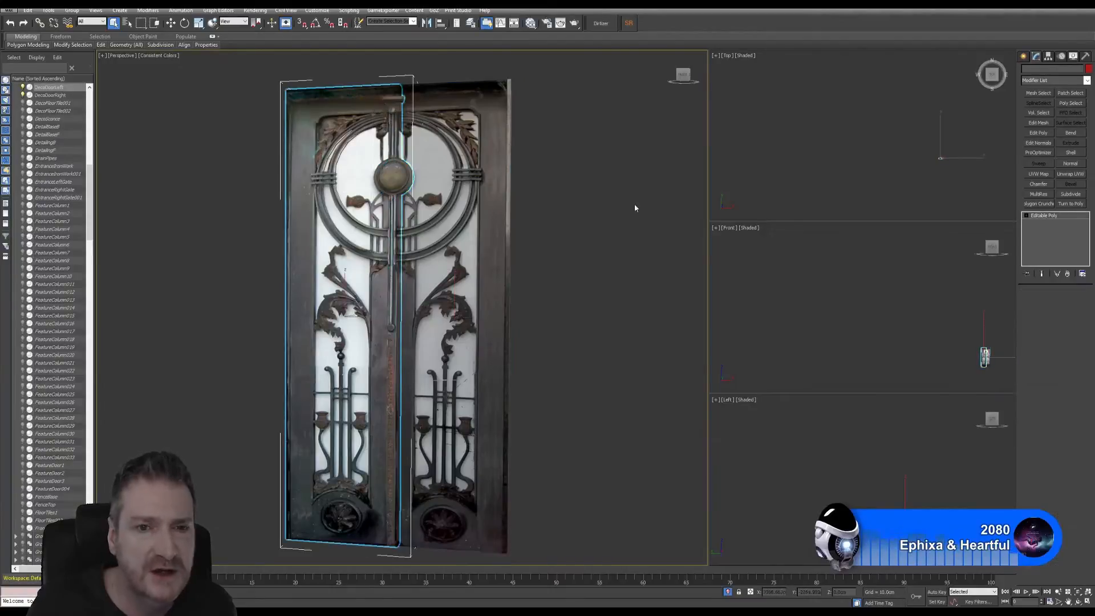
left_click(1085, 55)
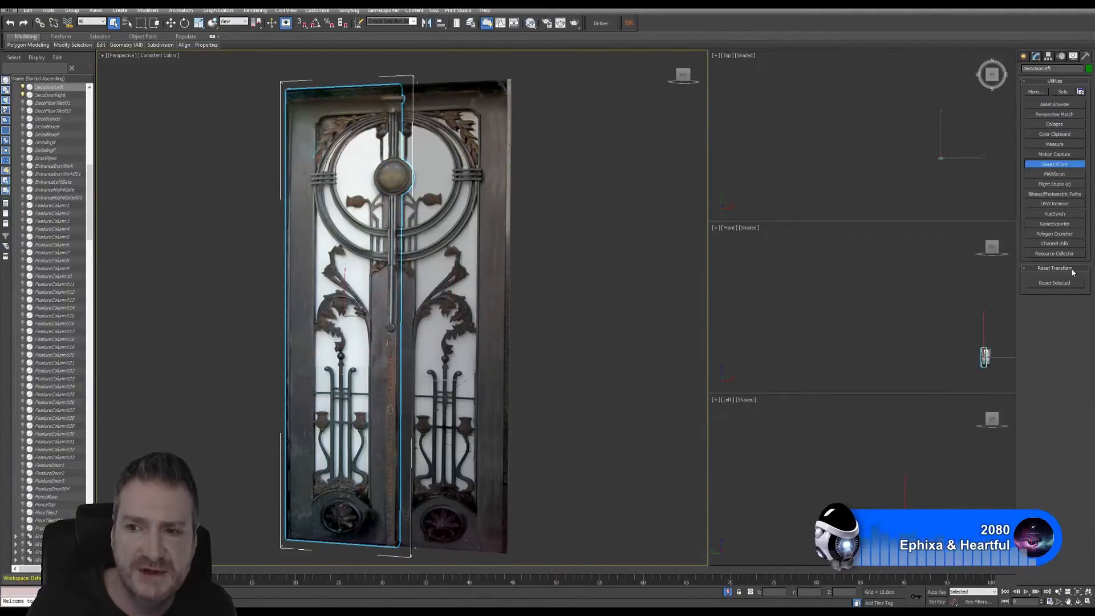
left_click(1055, 283)
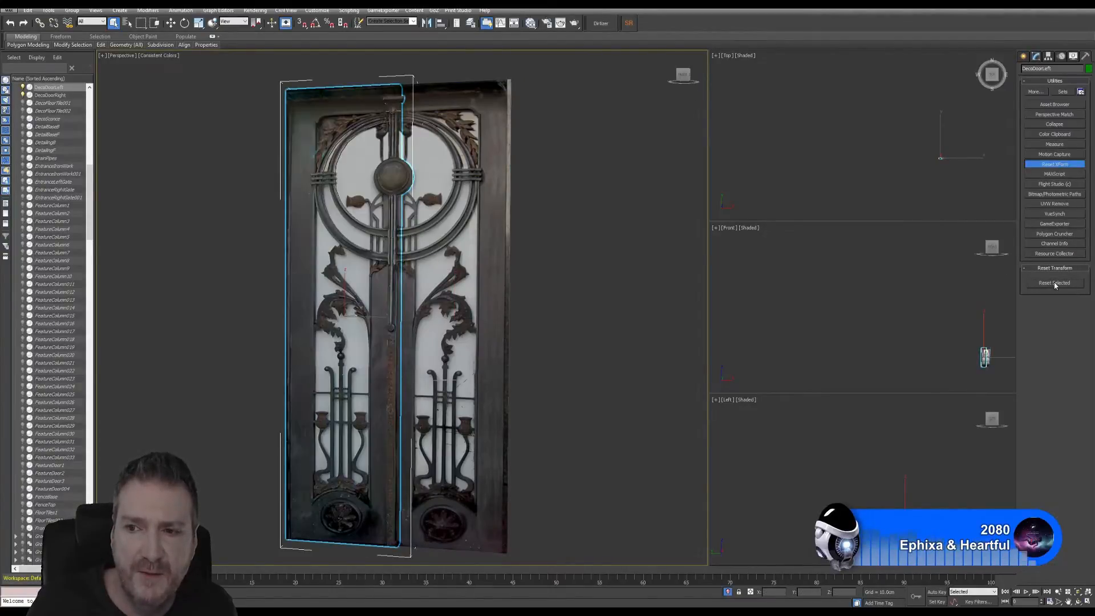
left_click(1036, 56)
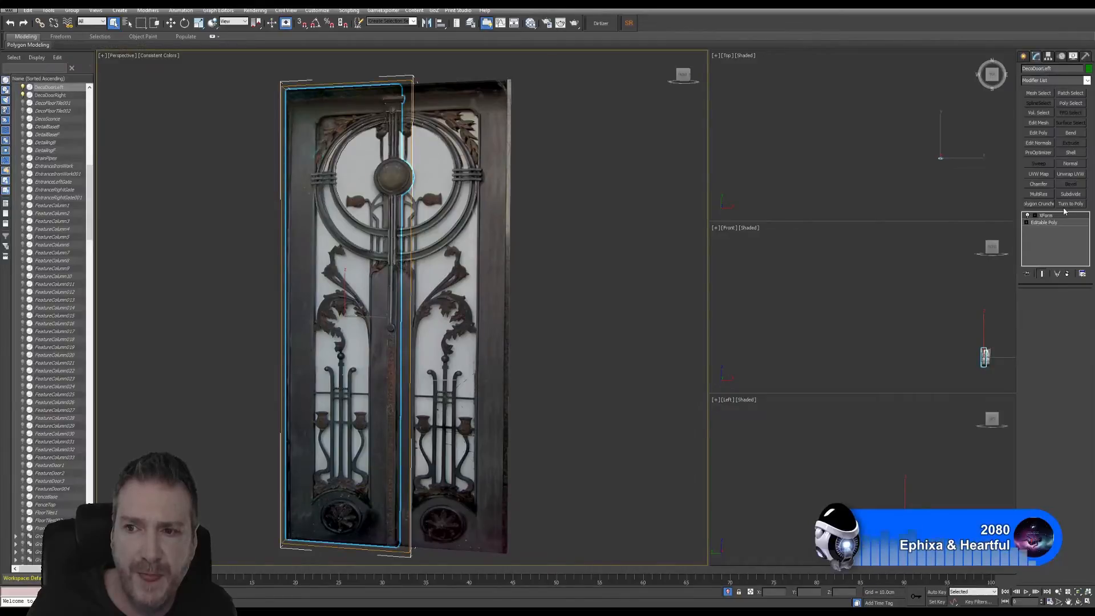
right_click(1049, 218)
left_click(1029, 303)
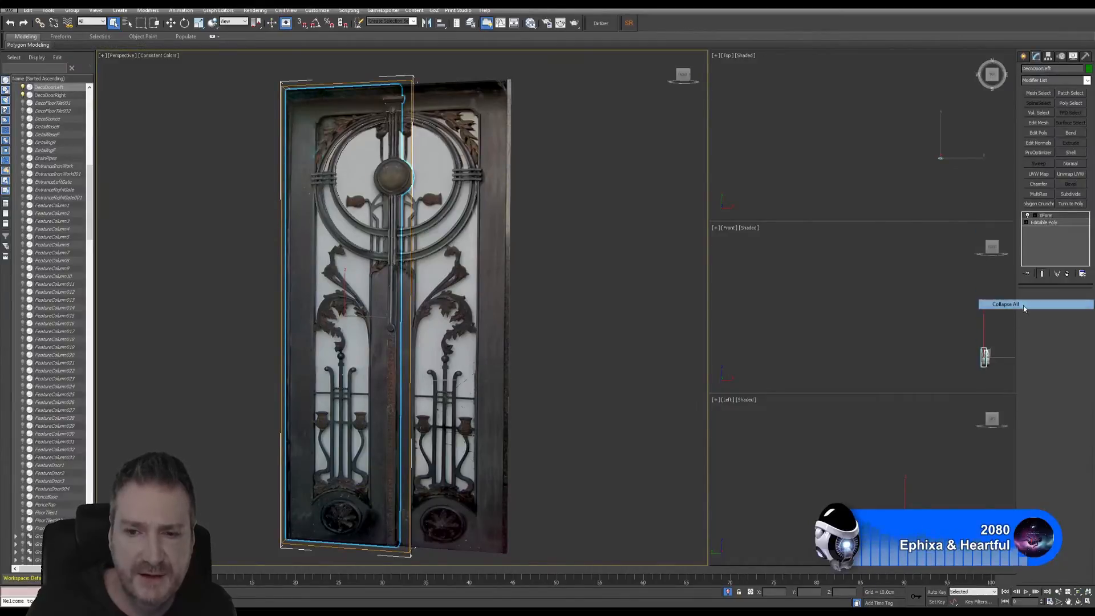
left_click(587, 332)
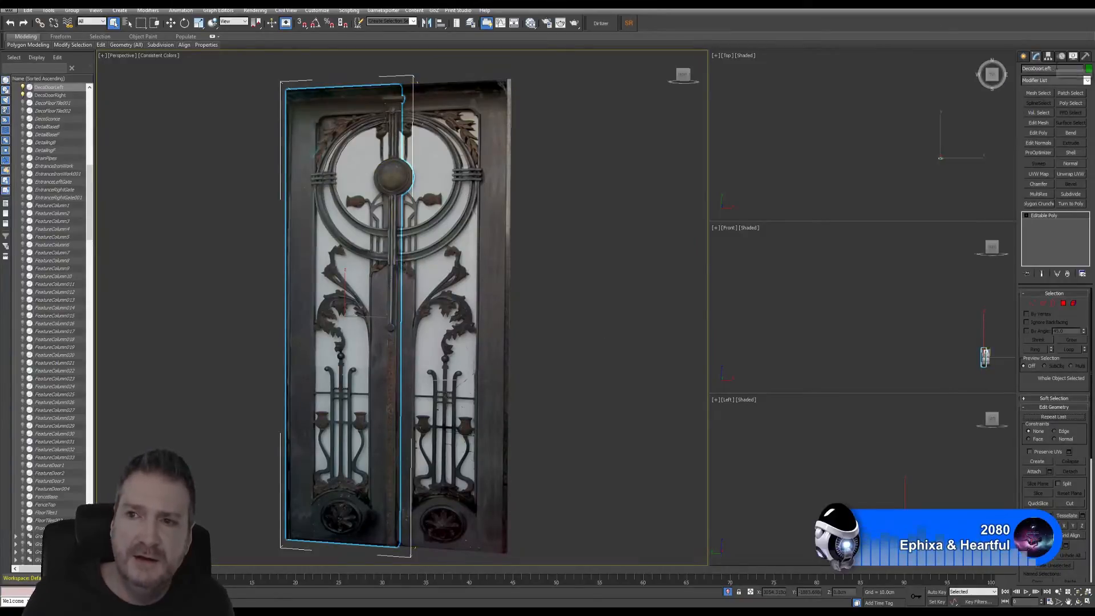
- Export the selected left door leaf as FBX, overwriting DecoDoorLeft.FBX in the DecoDoor folder and keeping the export options
left_click(10, 10)
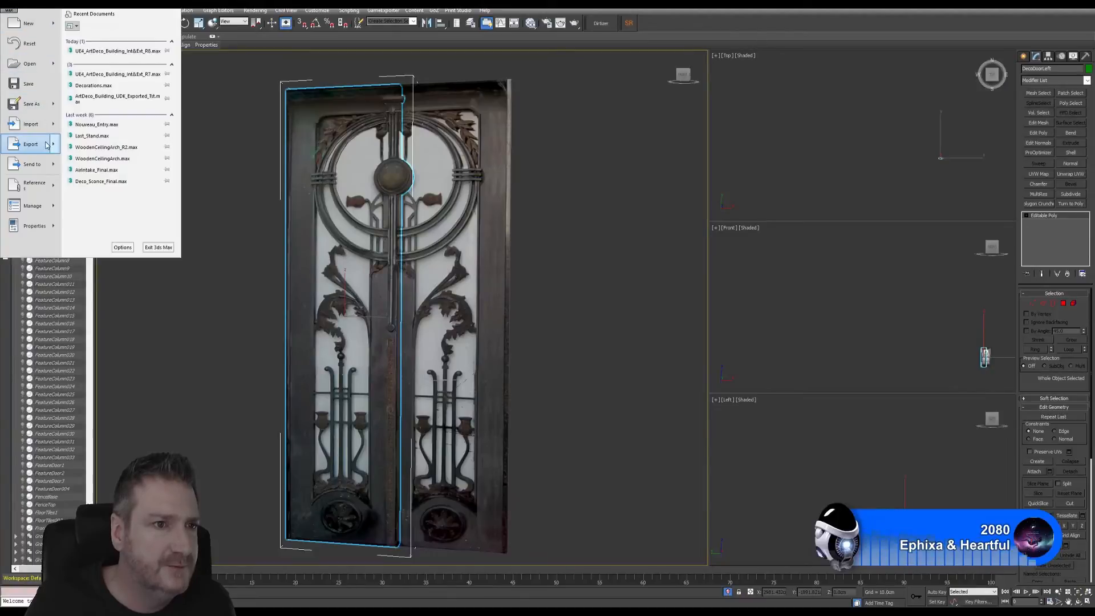
mouse_move(32, 144)
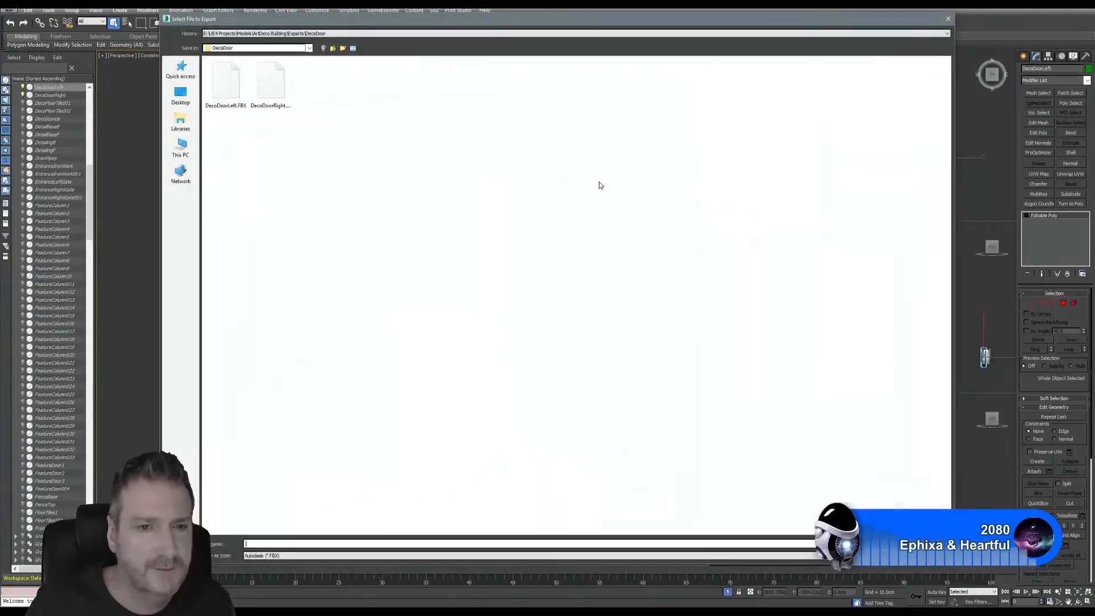
left_click(237, 107)
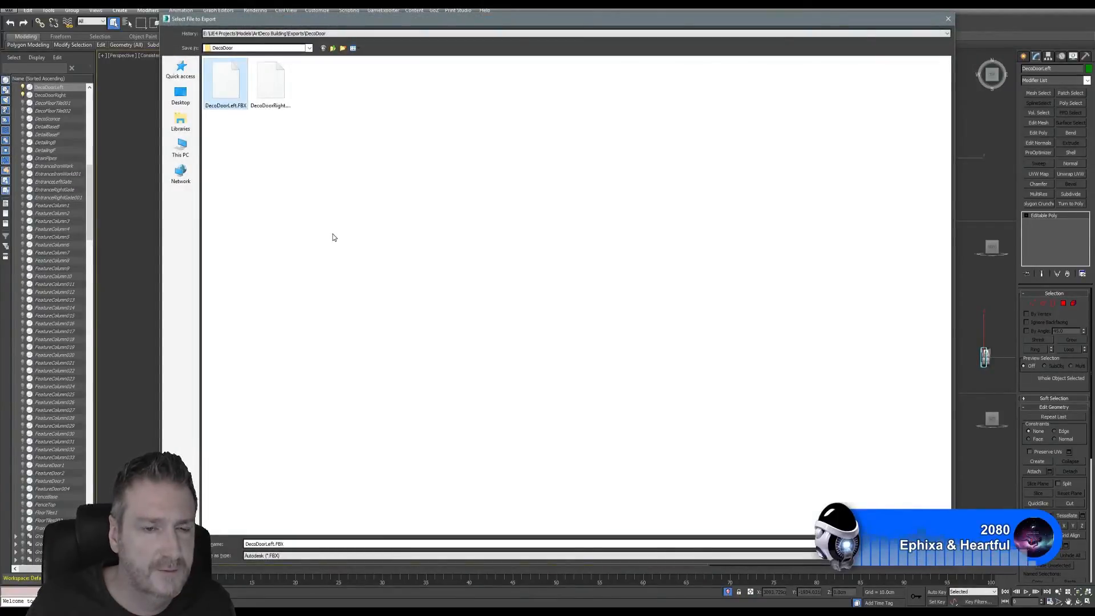
key("Return")
left_click(573, 345)
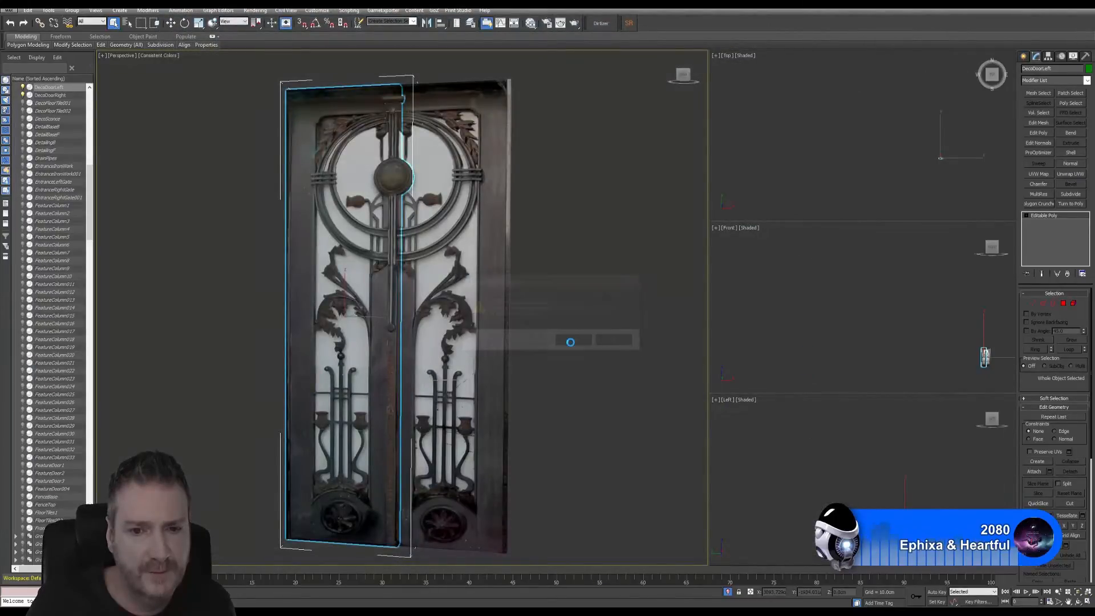
left_click(612, 422)
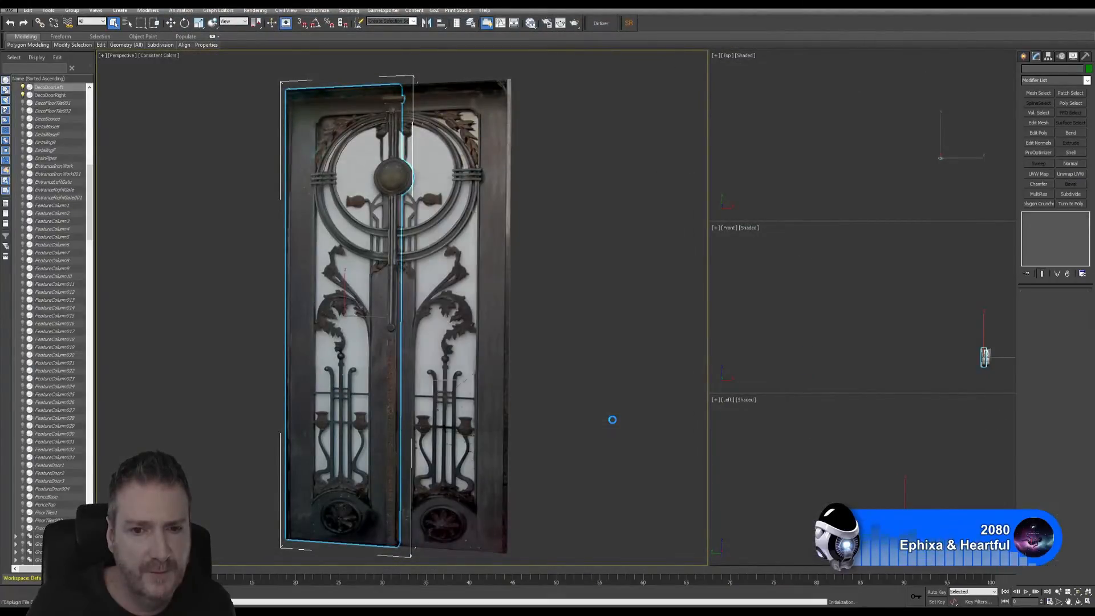
- Export only the right door leaf as FBX, overwriting DecoDoorRight.FBX in the DecoDoor folder and keeping the export options
left_click(467, 232)
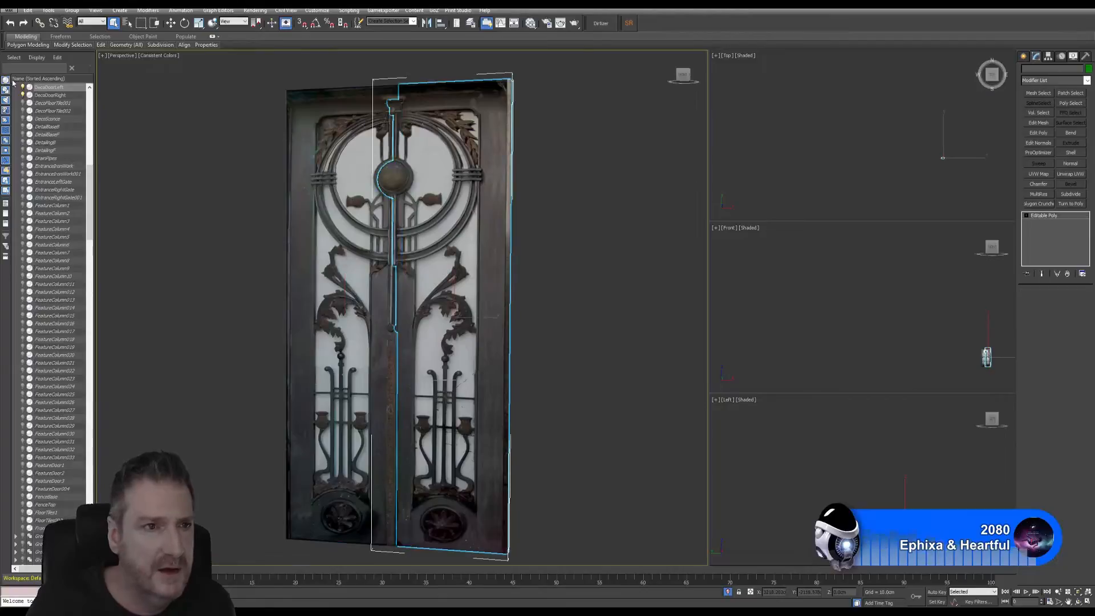
left_click(9, 10)
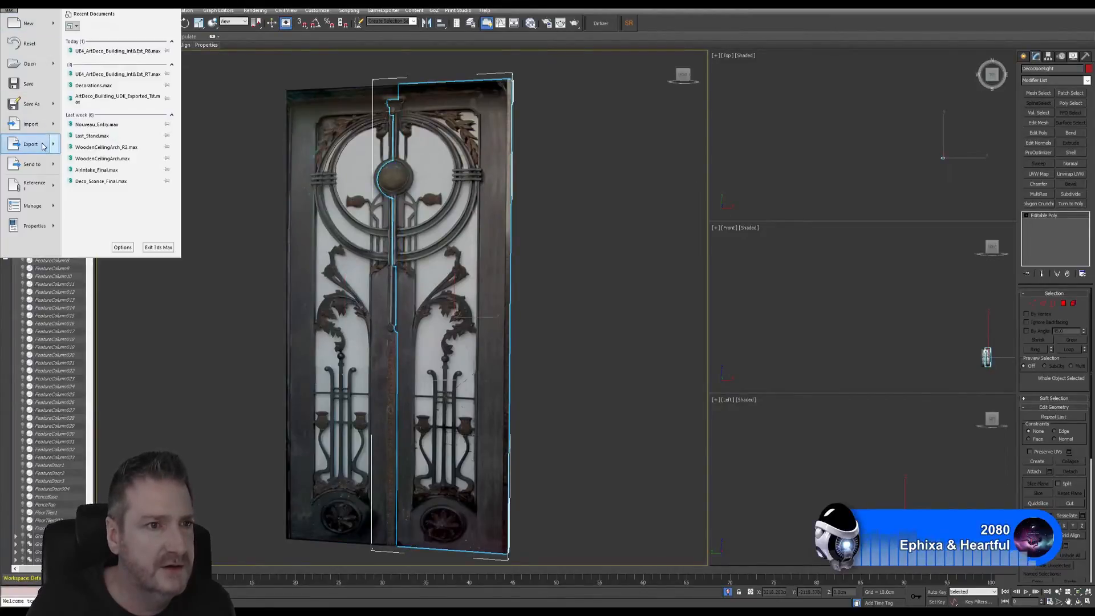
left_click(567, 207)
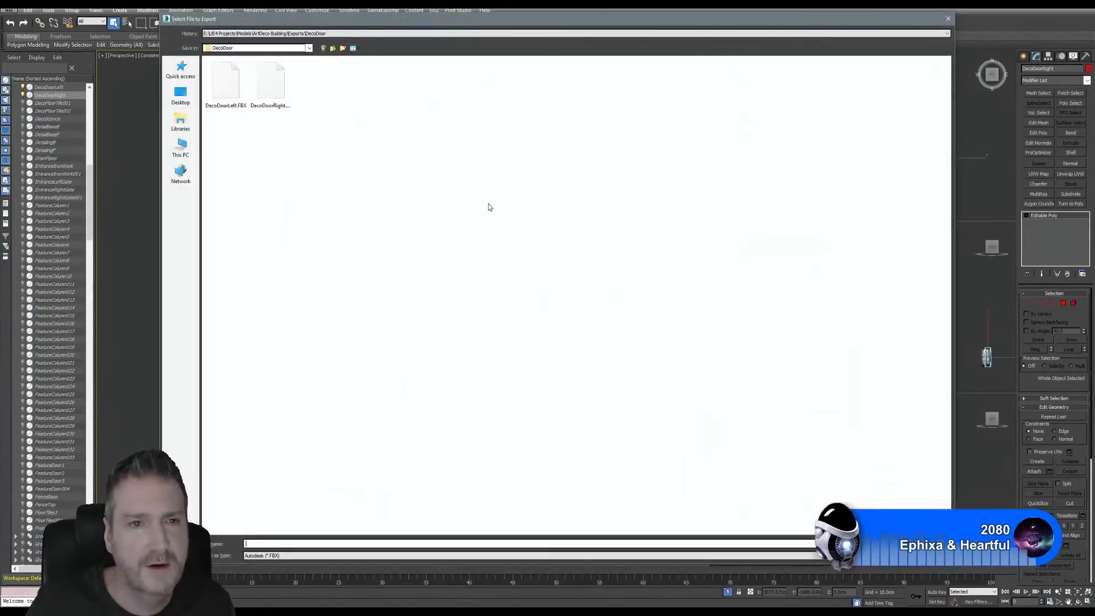
left_click(271, 85)
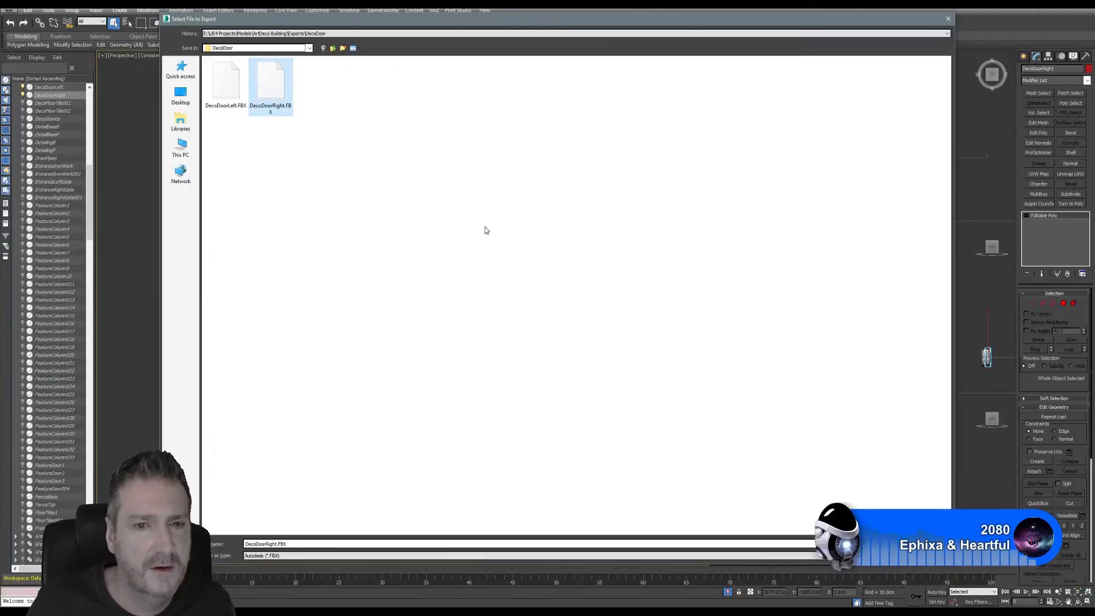
key("Return")
left_click(568, 339)
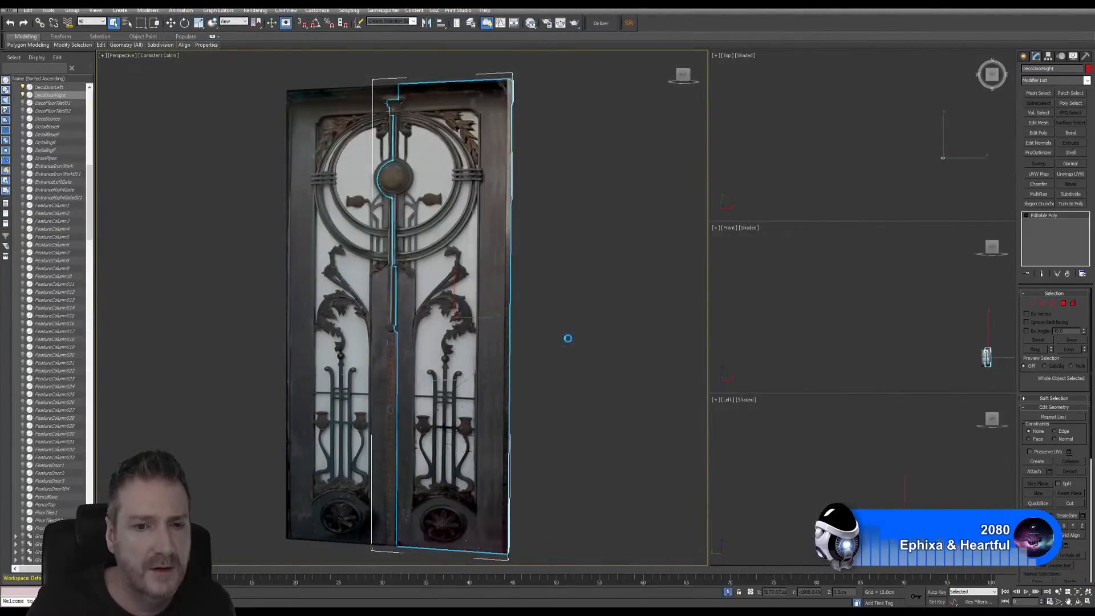
left_click(605, 418)
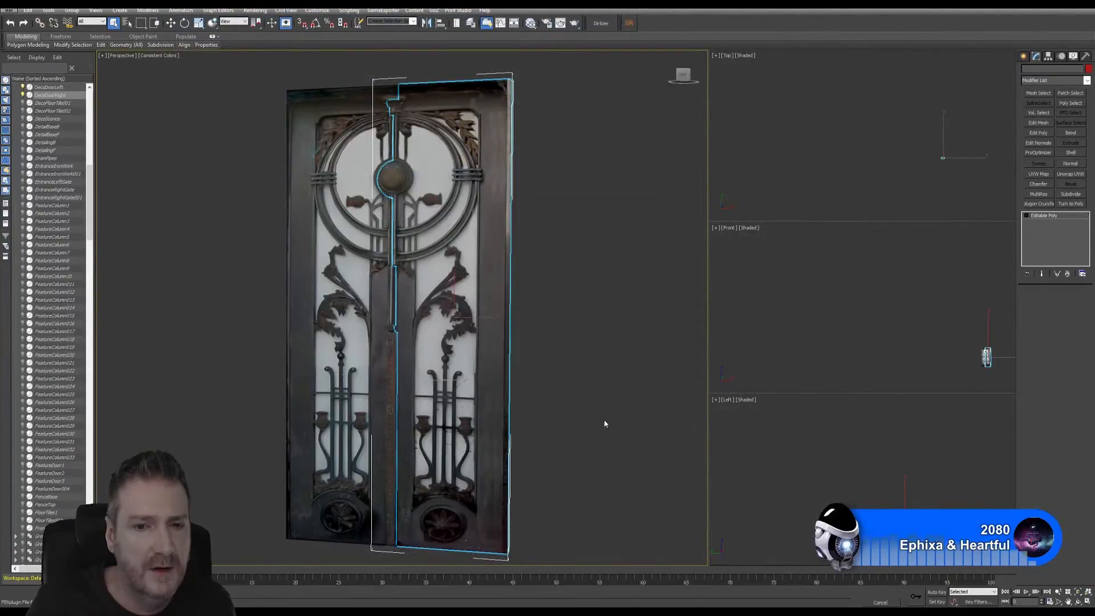
- Switch to Unreal Engine and reimport the DecoDoorLeft static mesh from its updated FBX file
key("super+d")
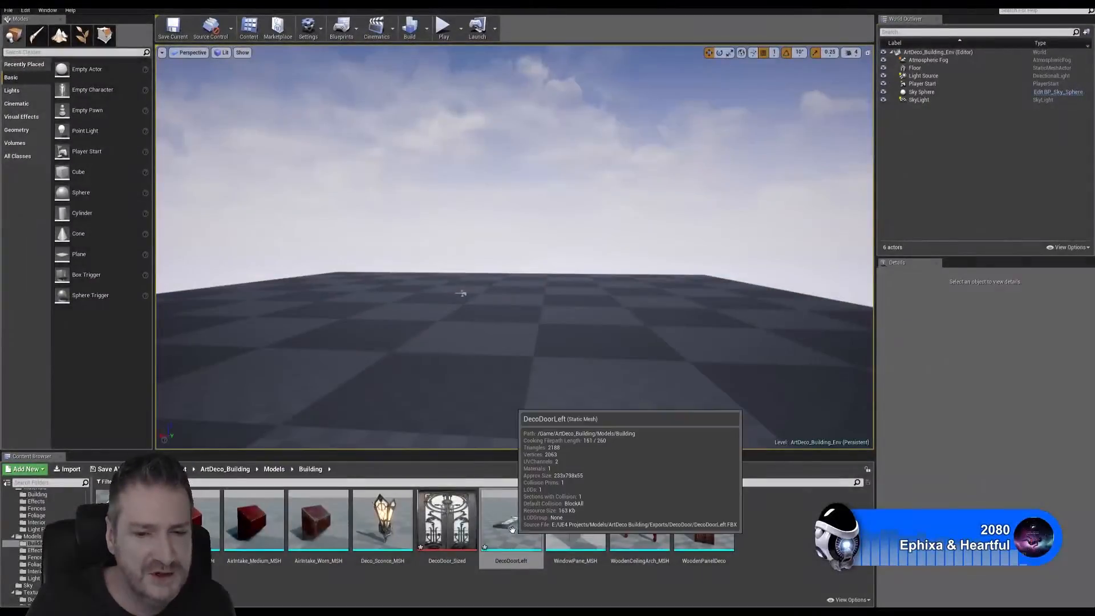
right_click(510, 528)
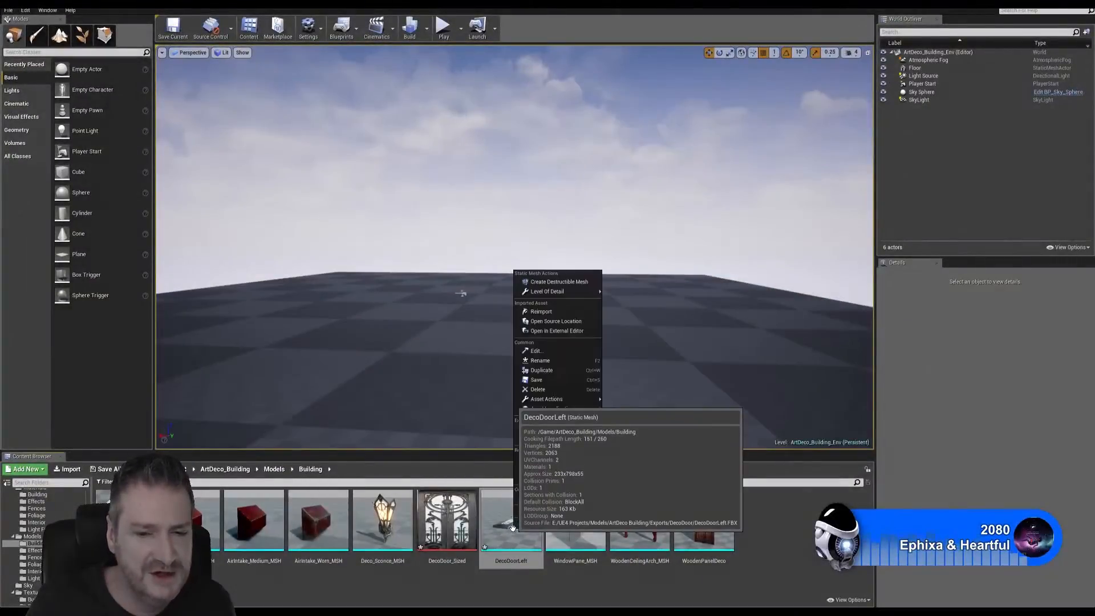
left_click(541, 311)
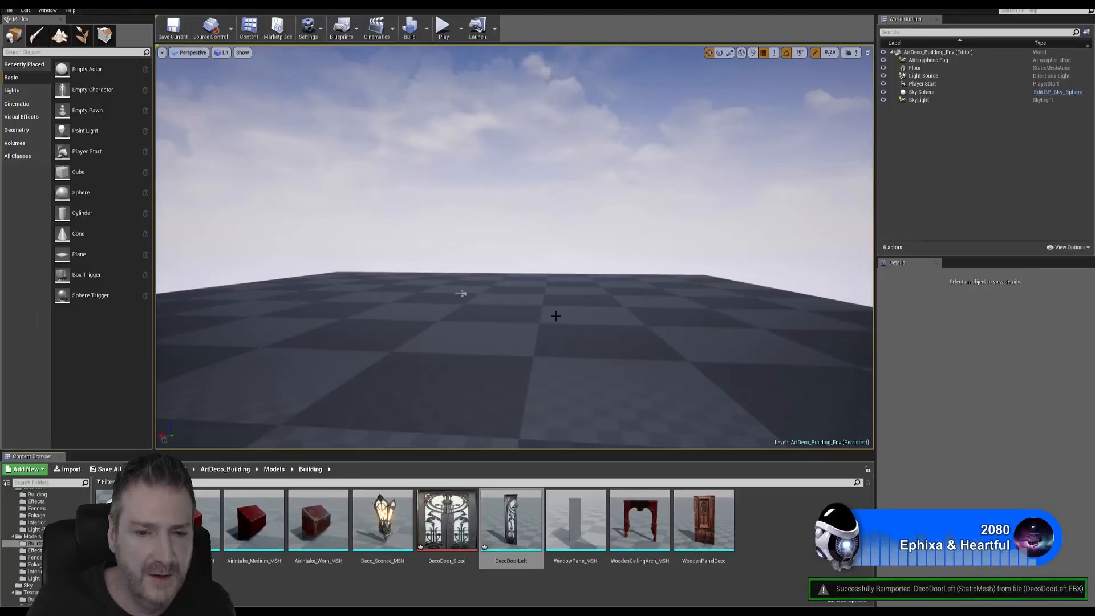
- Open the reimported DecoDoorLeft mesh in its own editor, check its orientation and scale, and close the editor
double_click(512, 520)
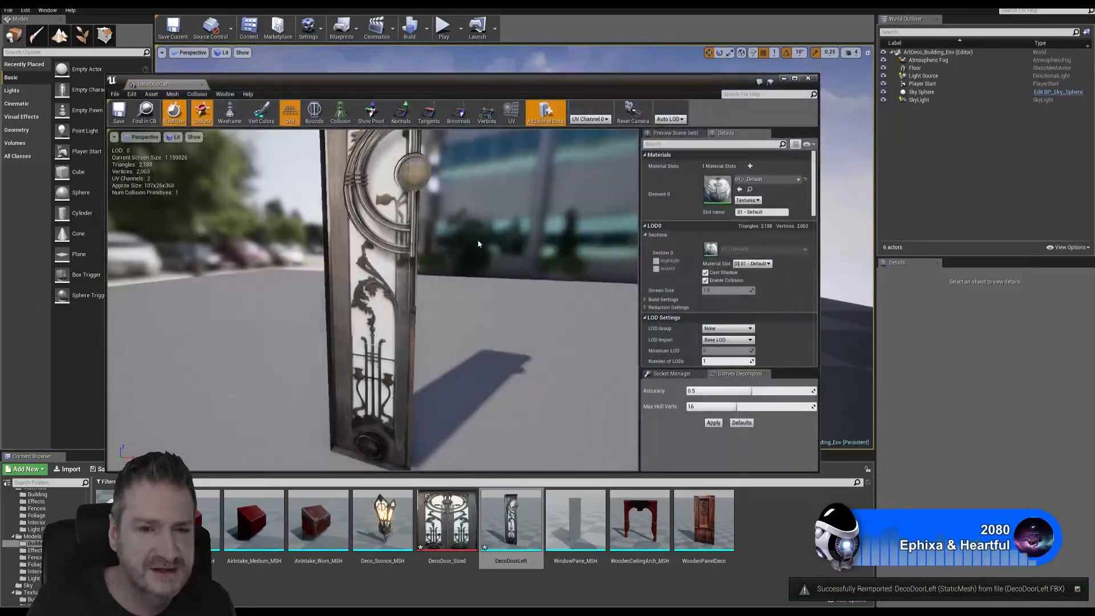
scroll(476, 274, "down", 3)
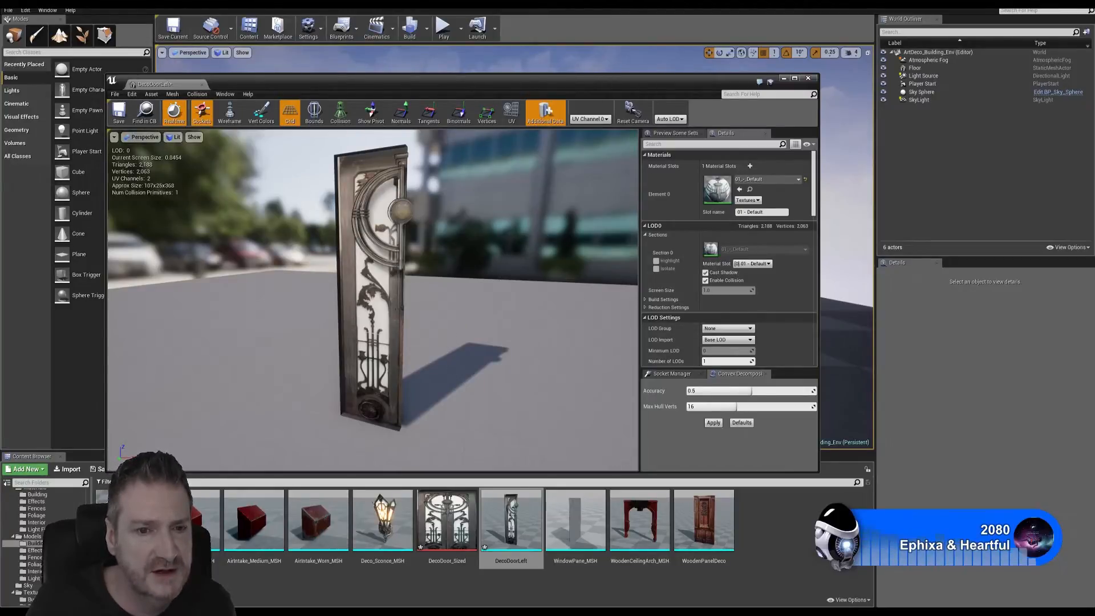
left_click_drag(450, 367, 439, 326)
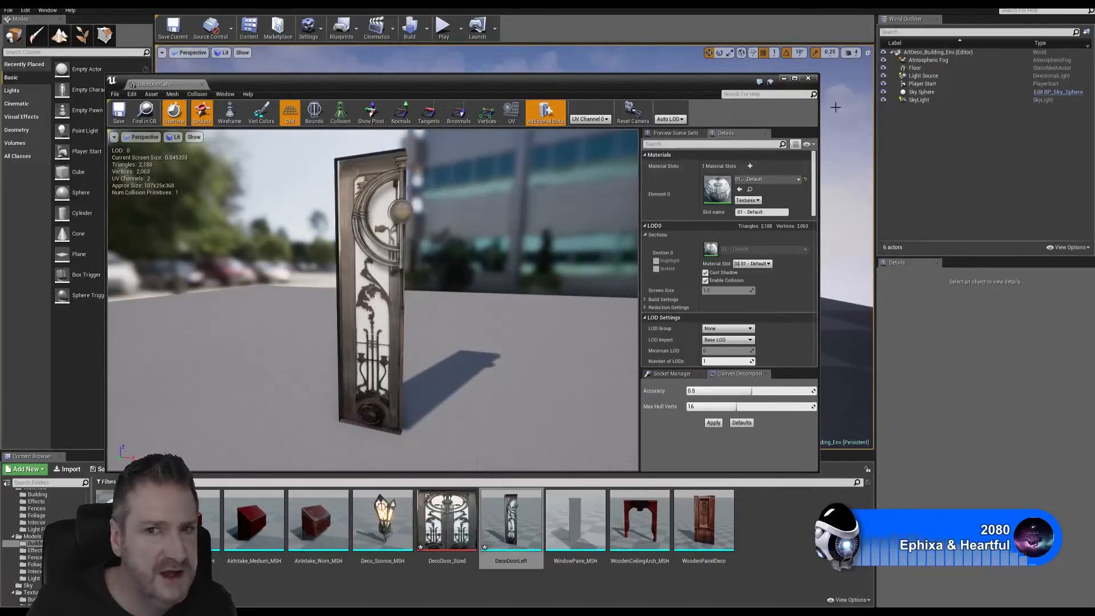
left_click(808, 79)
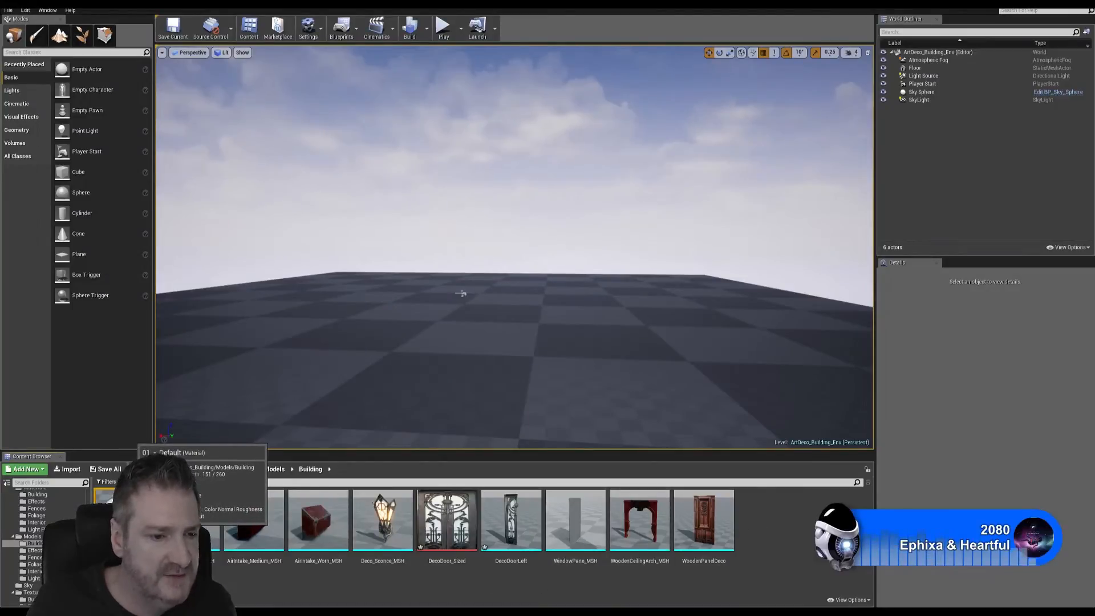
- Rename the imported 01 - Default material as DecoDoor_MAT
right_click(132, 519)
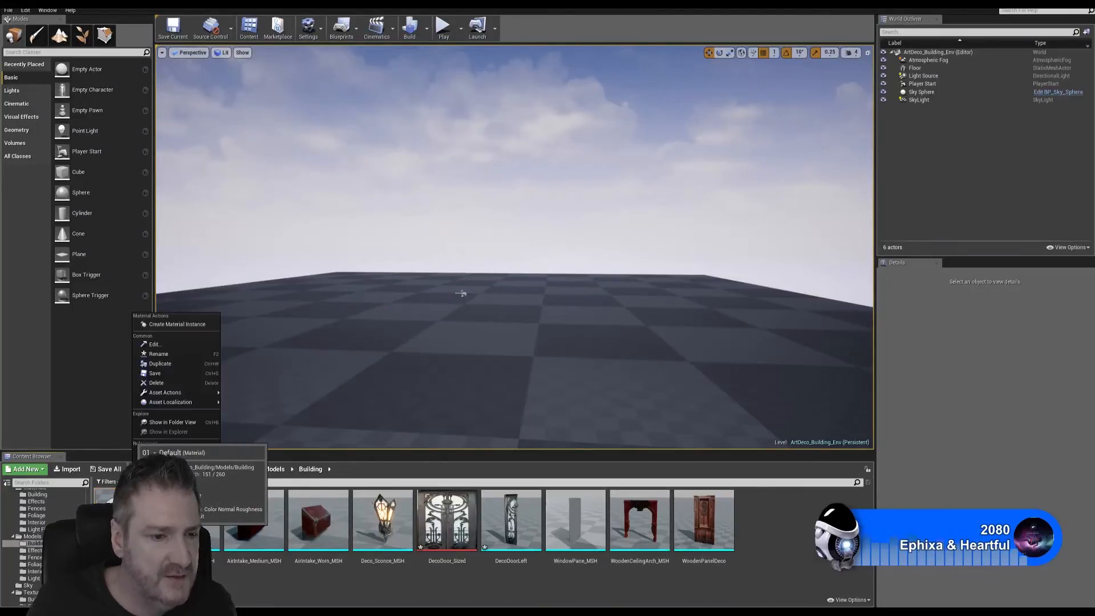
left_click(182, 356)
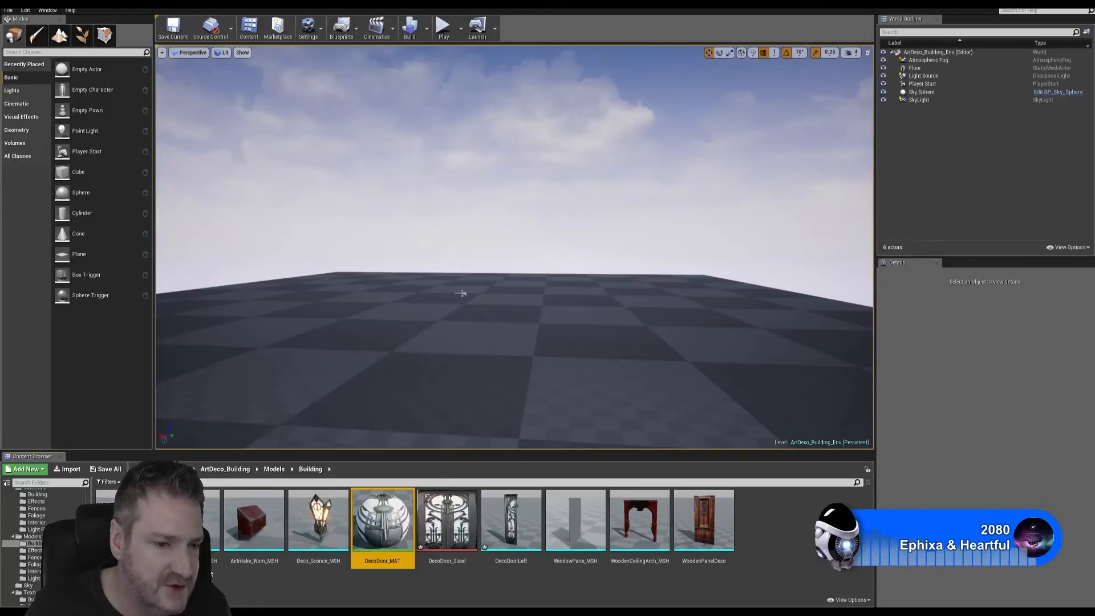
- Rename the DecoDoorLeft static mesh as DecoDoorLeft_MSH
right_click(512, 531)
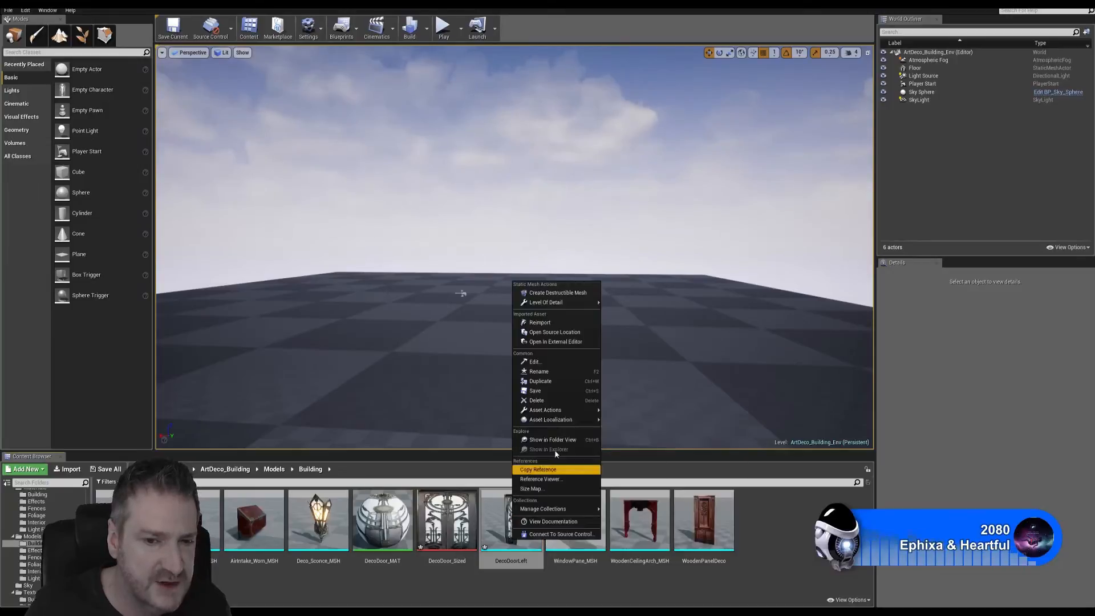
left_click(557, 373)
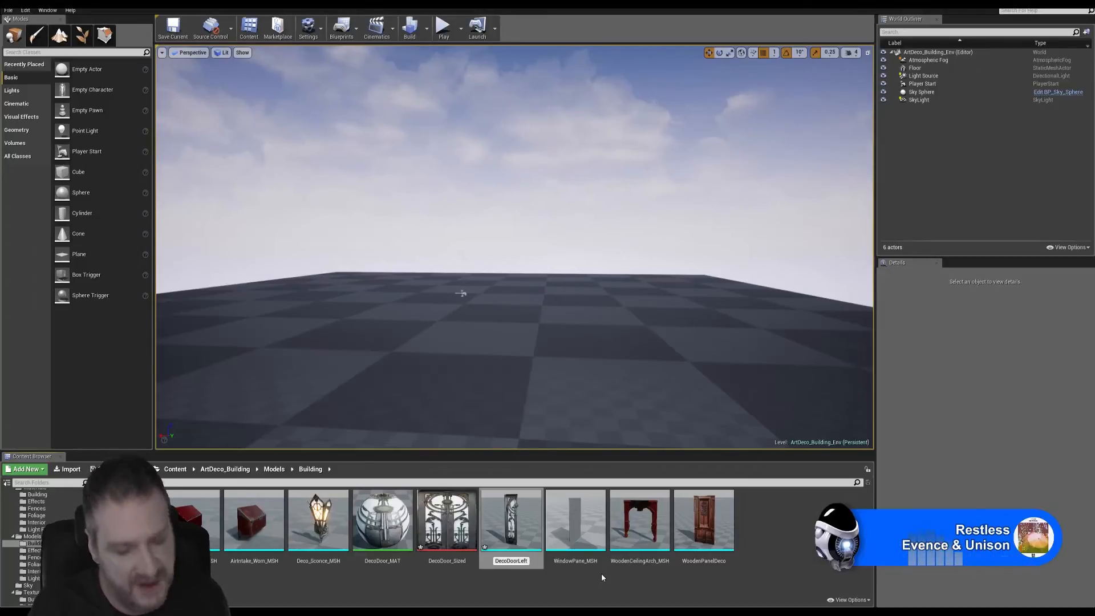
type("_MSH")
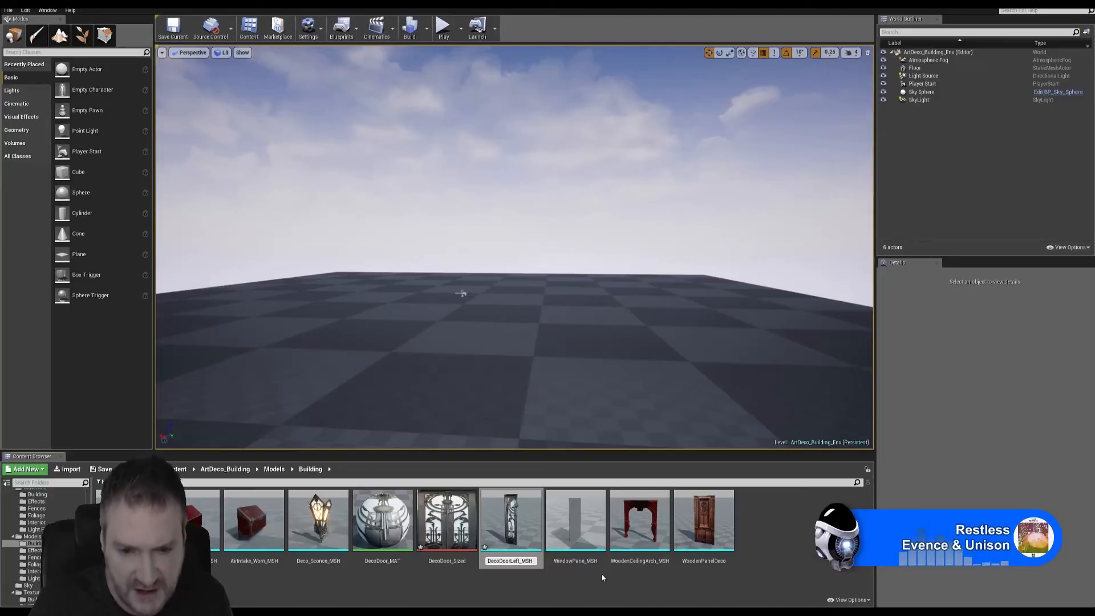
key("Return")
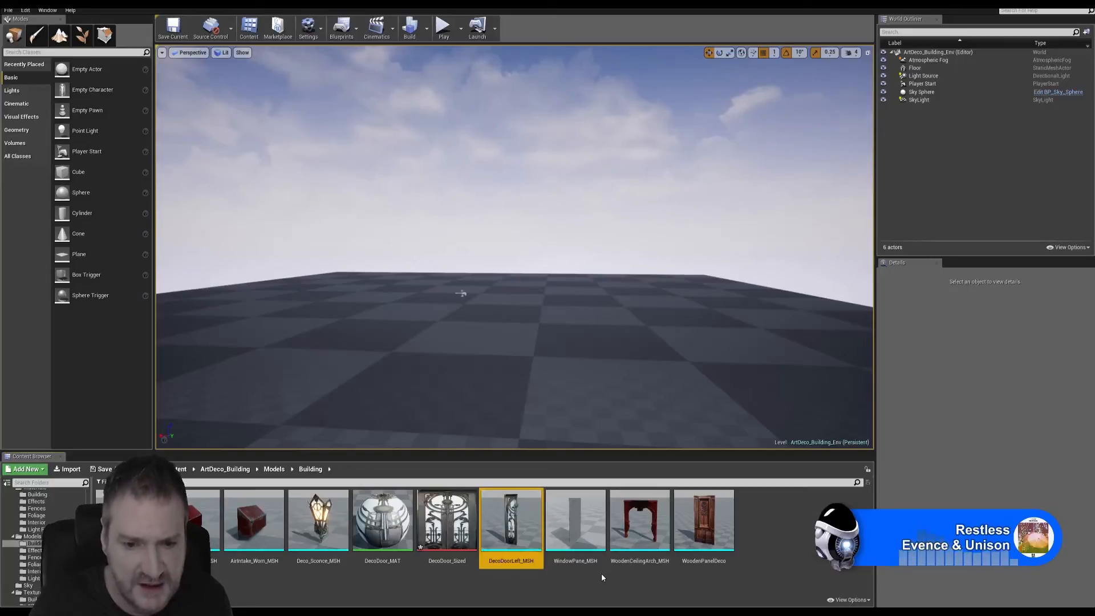
- Open the DecoDoor_MAT material and place its Texture Sample node beside the Base Color input of the main material node
double_click(382, 520)
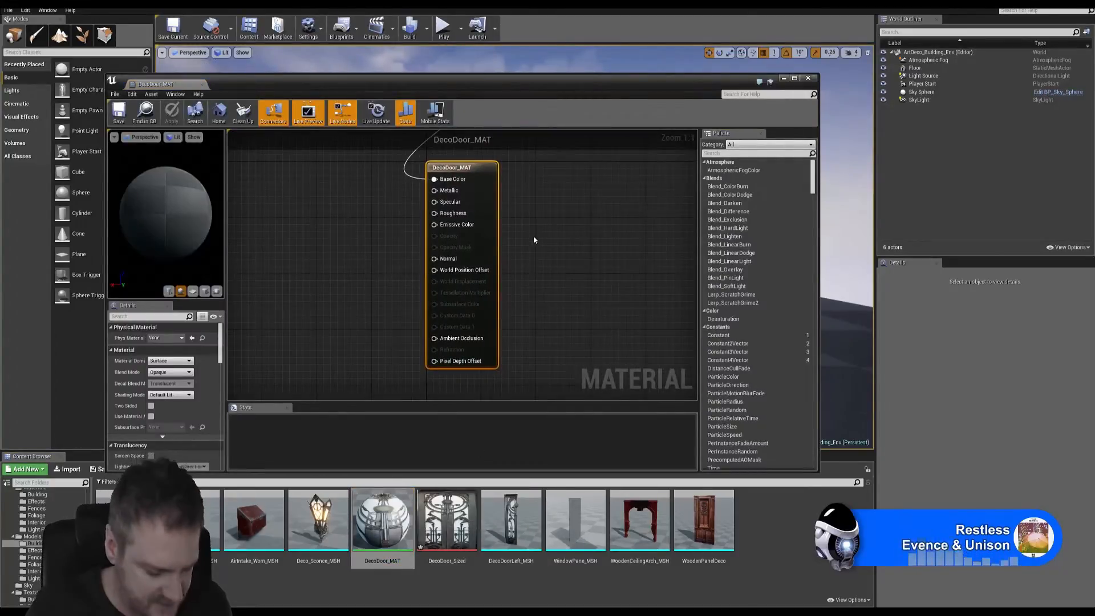
scroll(533, 235, "down", 2)
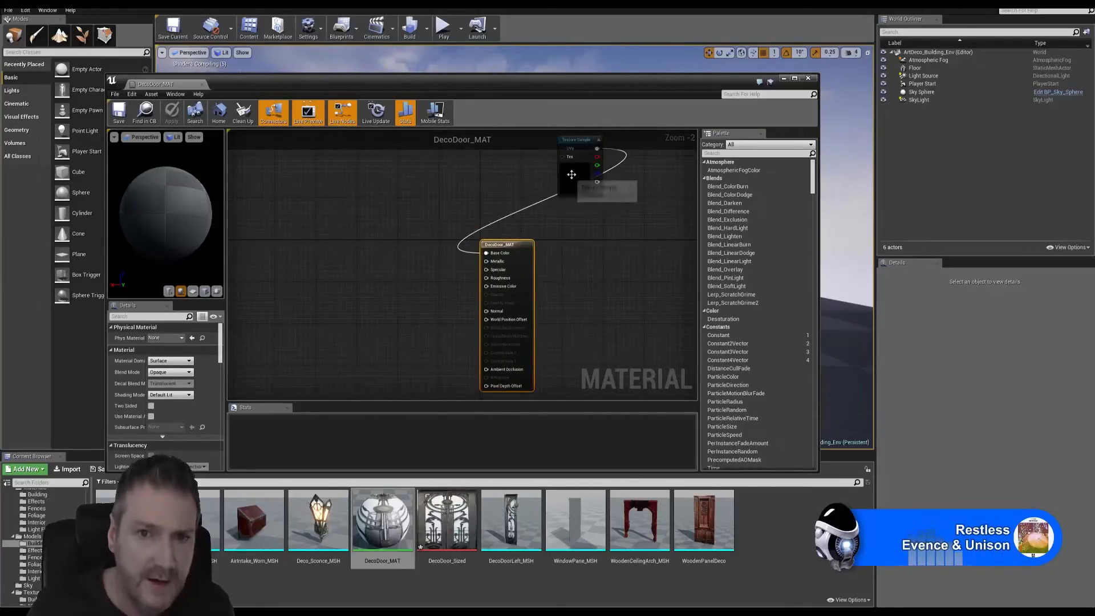
left_click_drag(570, 164, 387, 260)
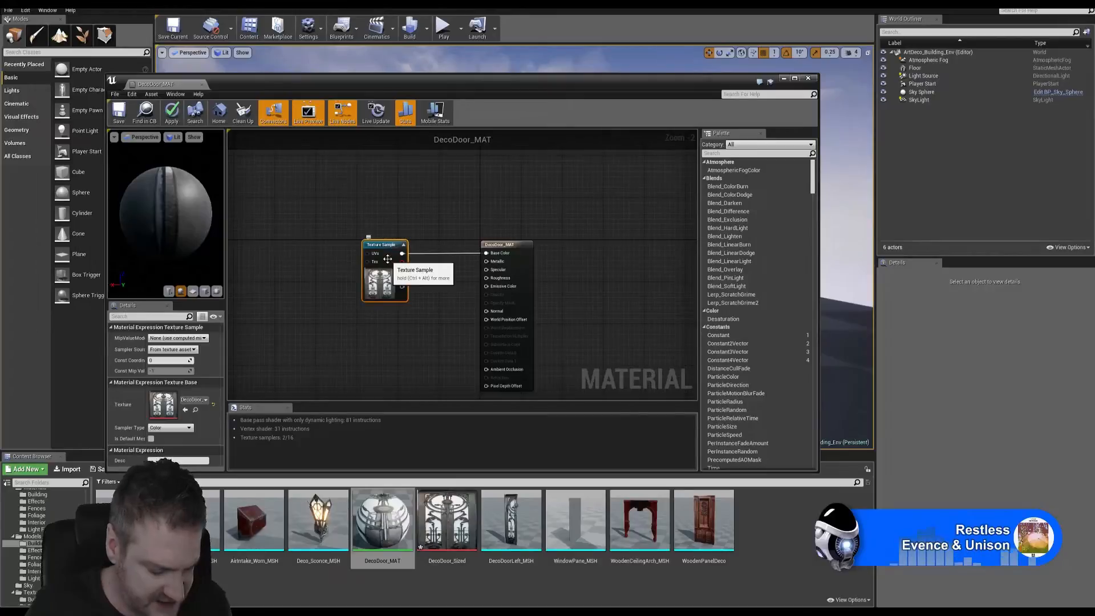
- Paste two copies of the Texture Sample node and stack them in a column below the original
right_click_drag(423, 346, 446, 256)
left_click(409, 265)
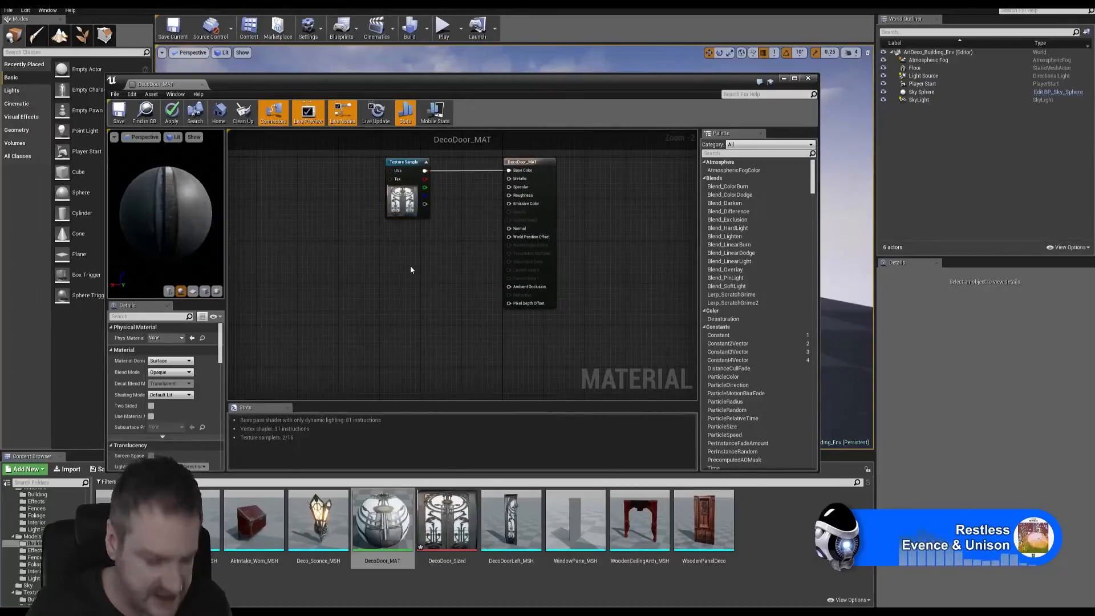
key("ctrl+v")
left_click_drag(423, 273, 404, 242)
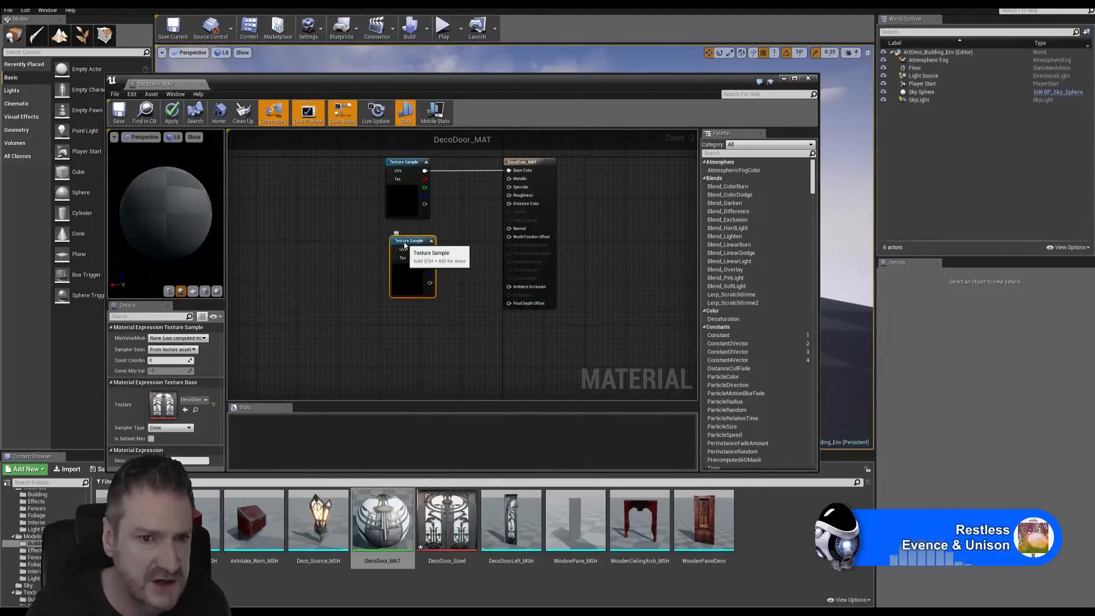
left_click(434, 318)
key("ctrl+v")
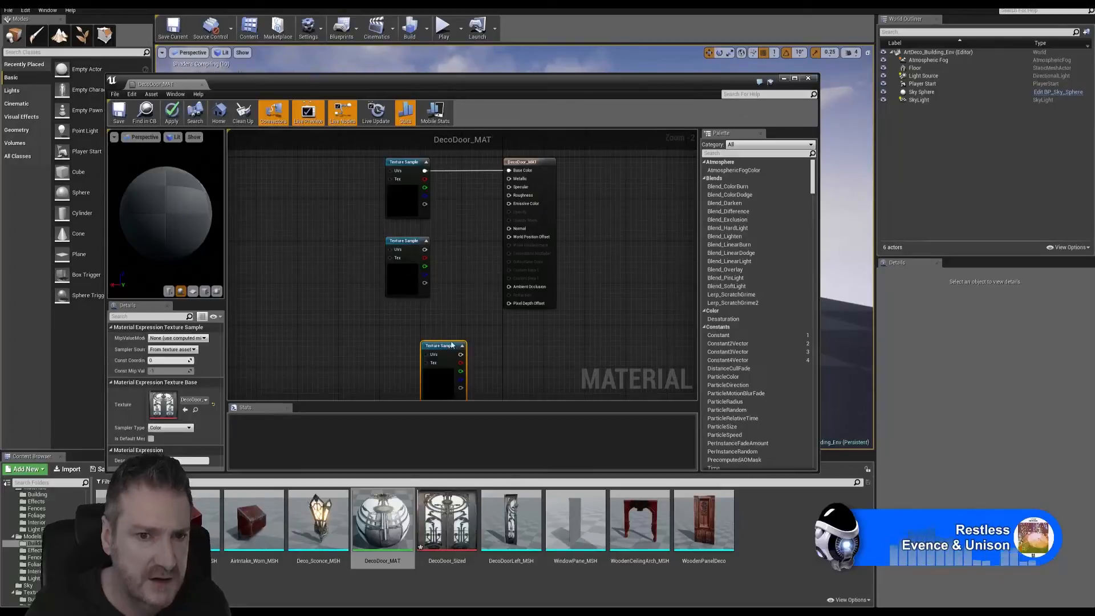
left_click_drag(451, 346, 415, 322)
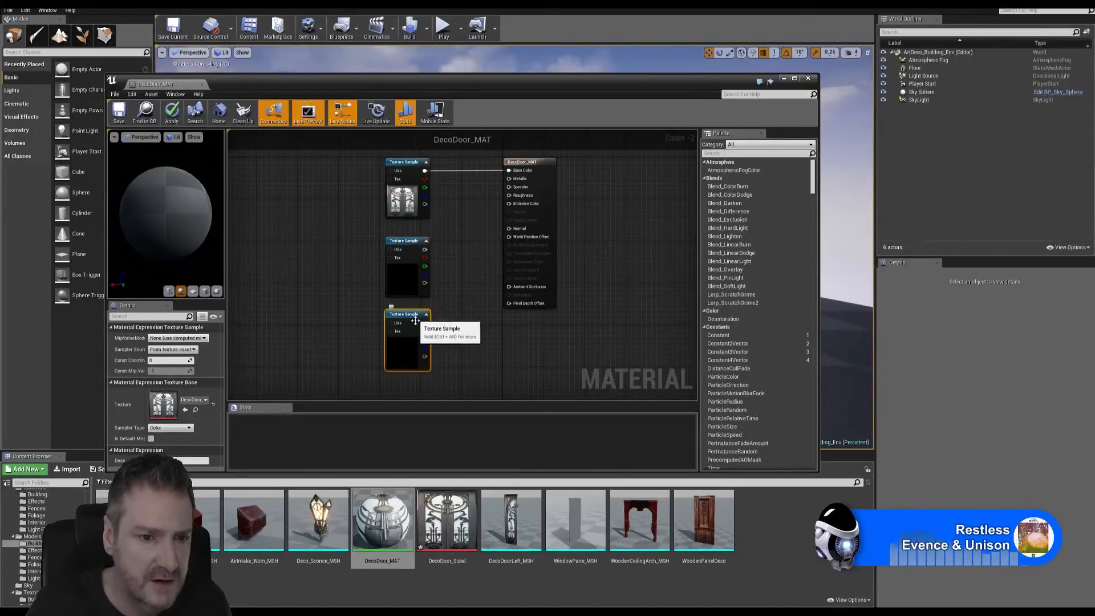
- Move the DecoDoor_Sized texture from the Models/Building folder to the Textures/Building folder and open that folder
left_click(527, 593)
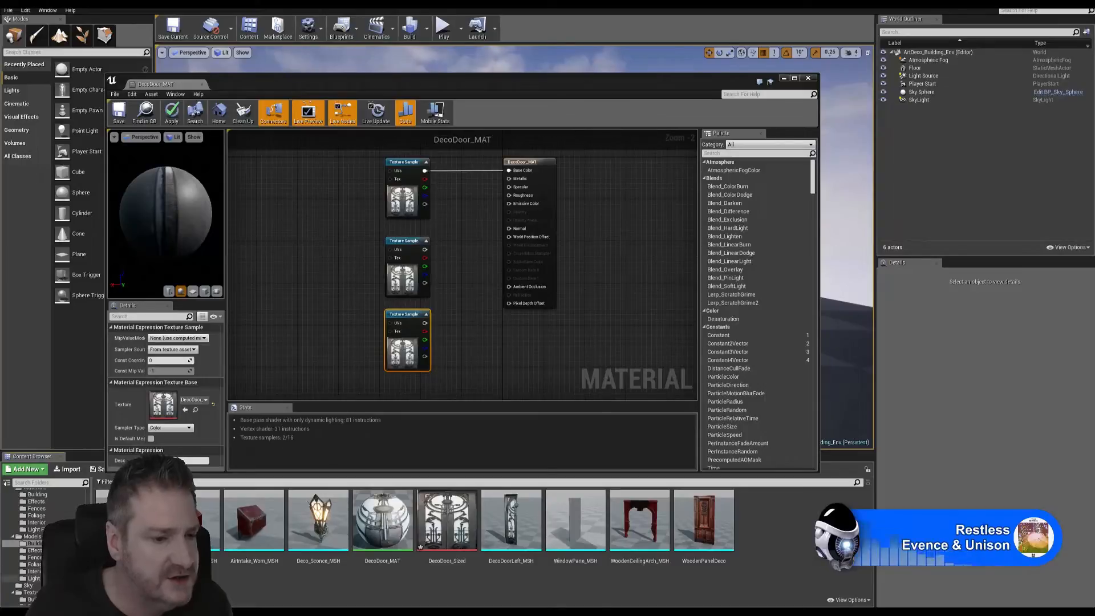
left_click(36, 543)
scroll(35, 543, "down", 2)
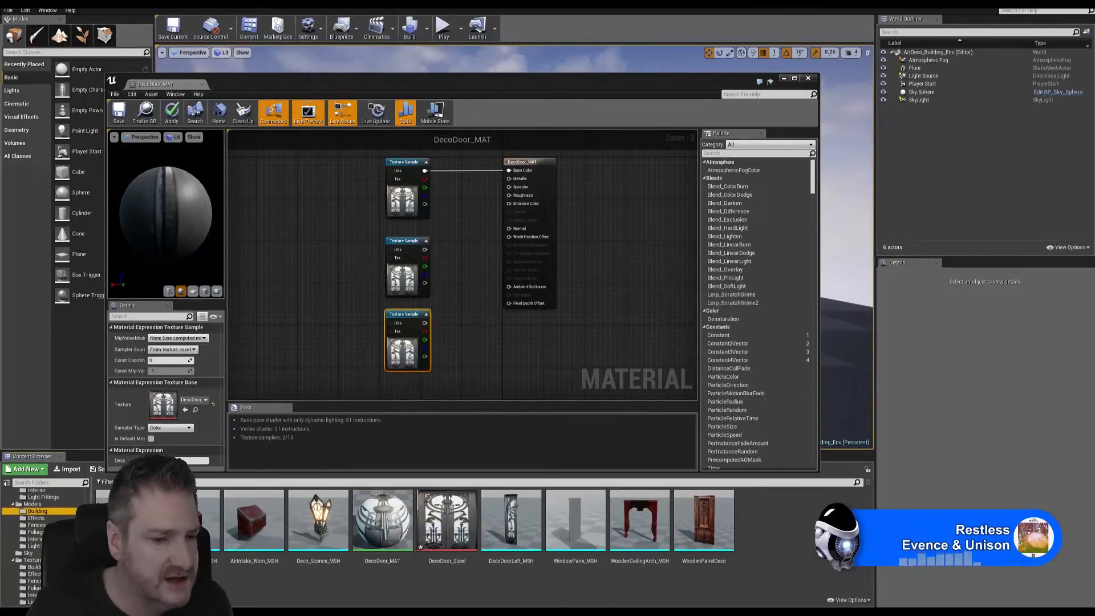
left_click(439, 546)
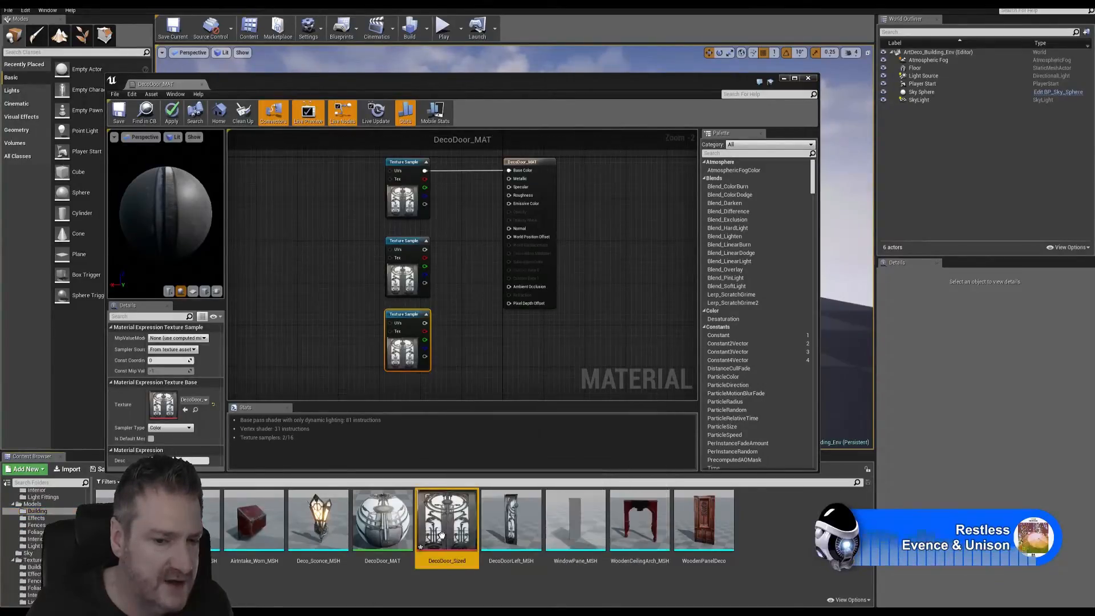
left_click_drag(440, 545, 171, 565)
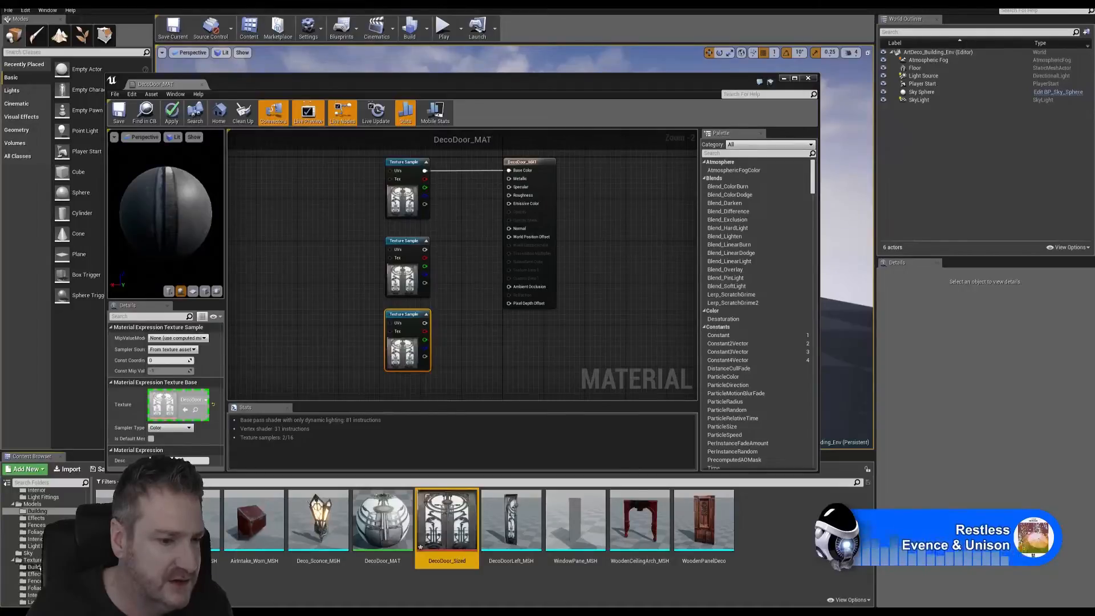
left_click_drag(40, 568, 38, 567)
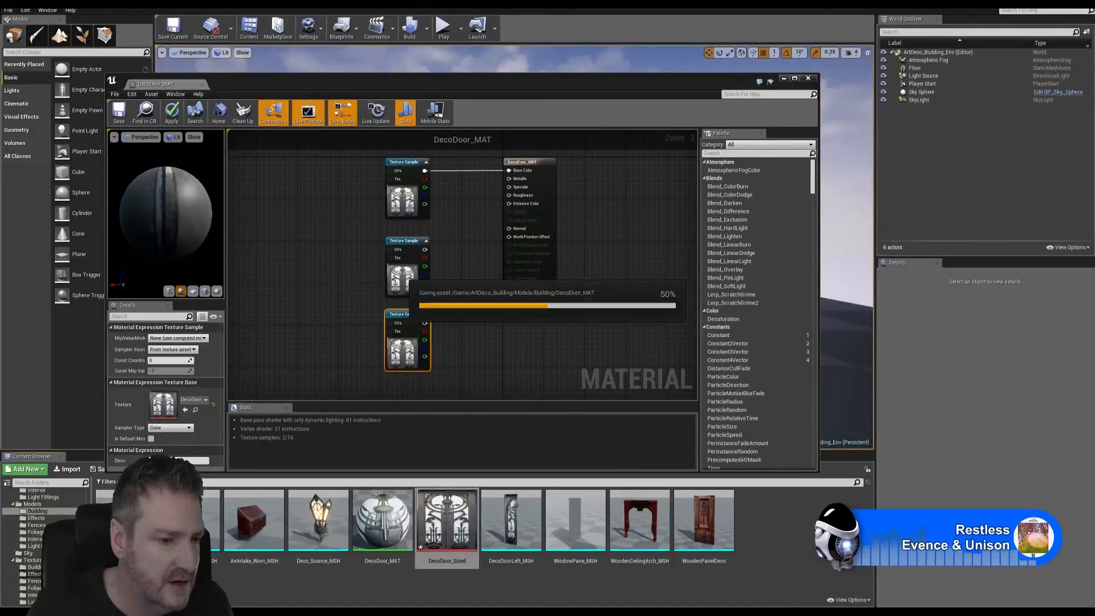
left_click(34, 574)
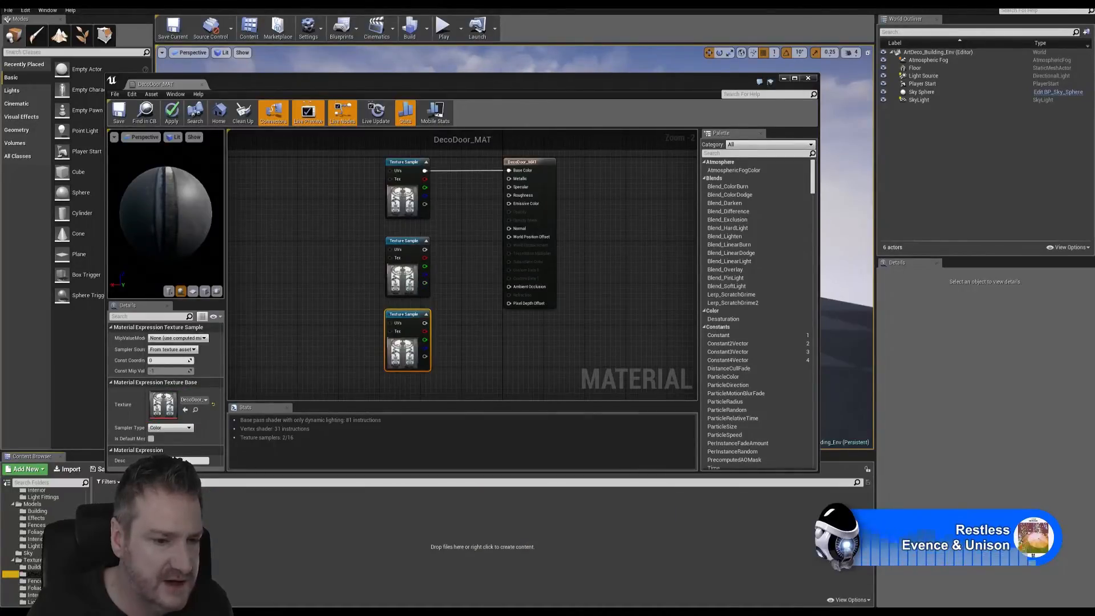
left_click(34, 567)
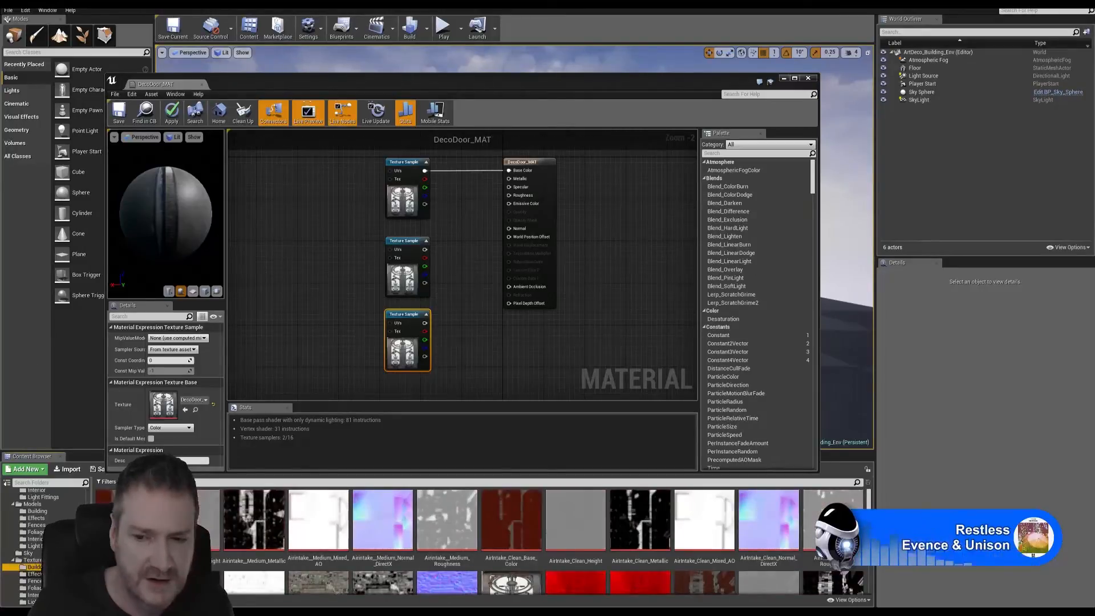
scroll(542, 542, "down", 2)
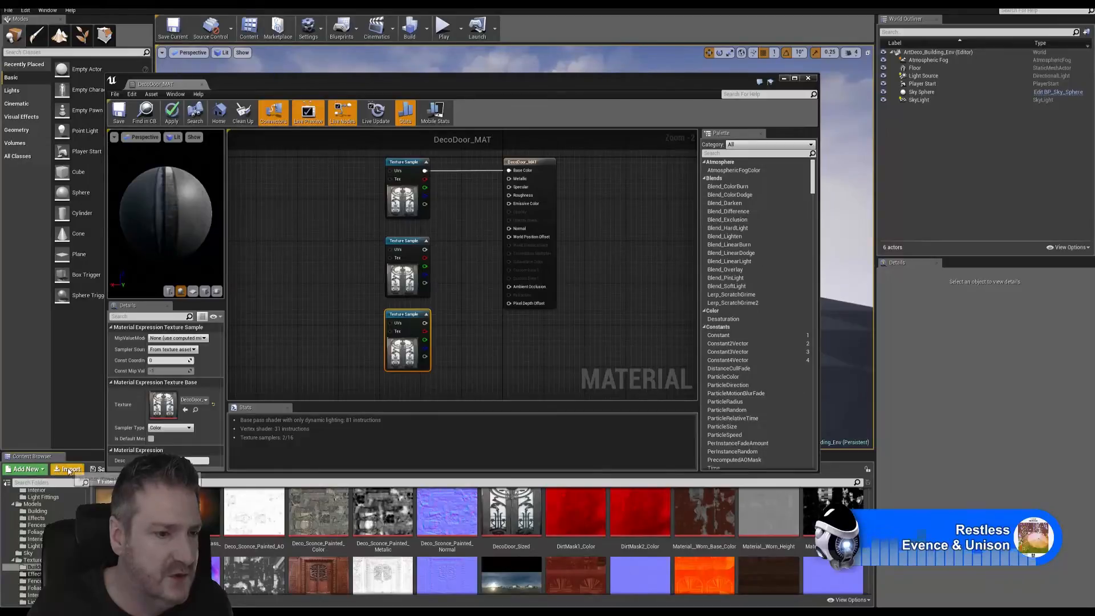
- Import T_DecoDoor_Sized_normal.png and T_DecoDoor_Sized_occlusion.png from the DecoDoor exports folder into the Textures/Building folder
left_click(69, 469)
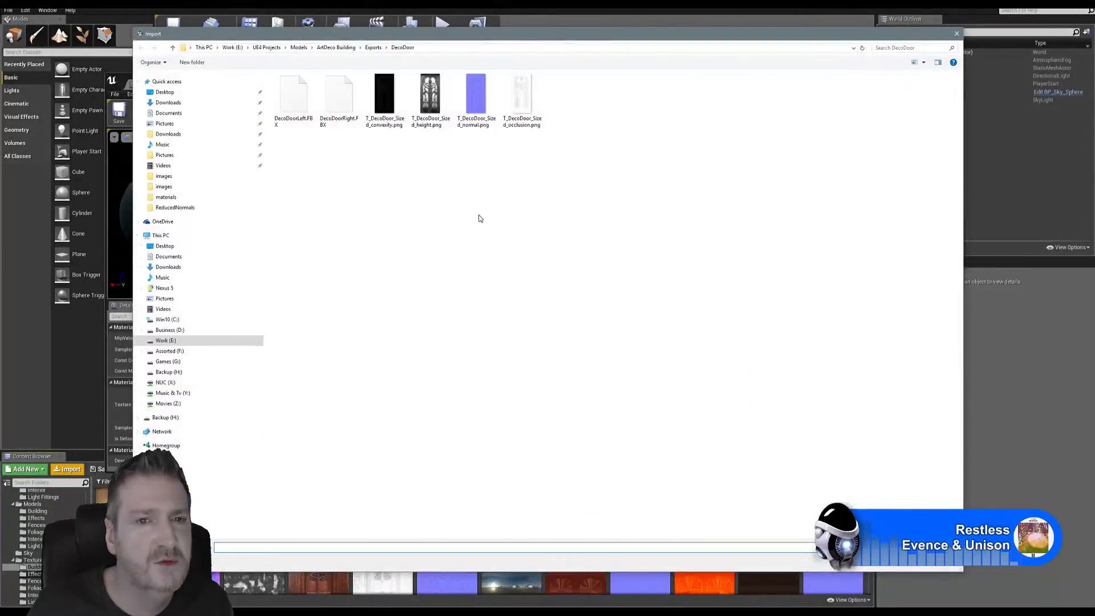
left_click(476, 103)
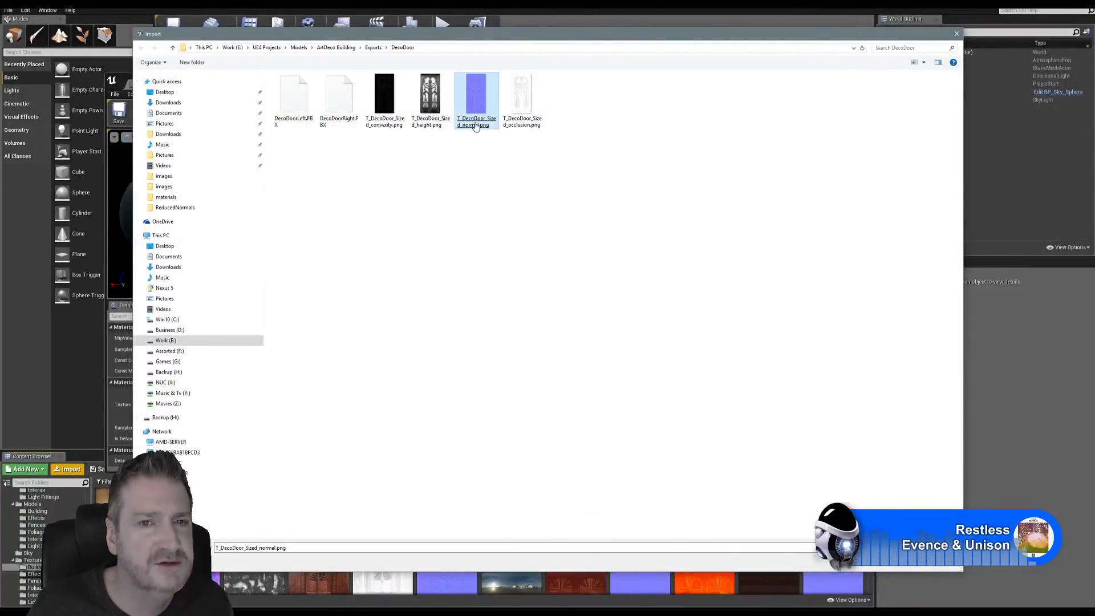
left_click(530, 113, "ctrl")
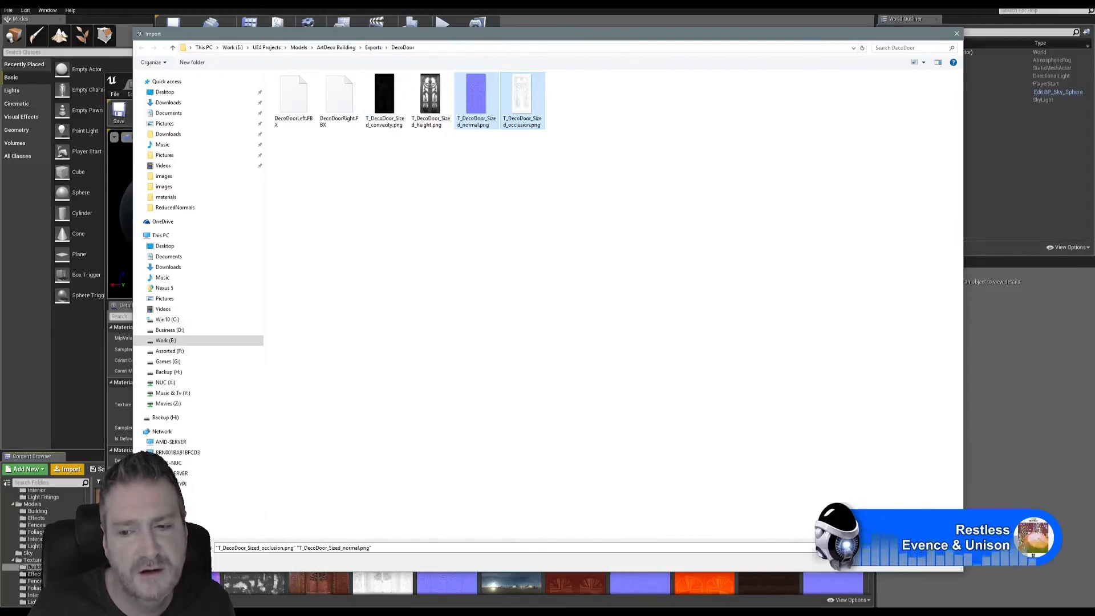
key("Return")
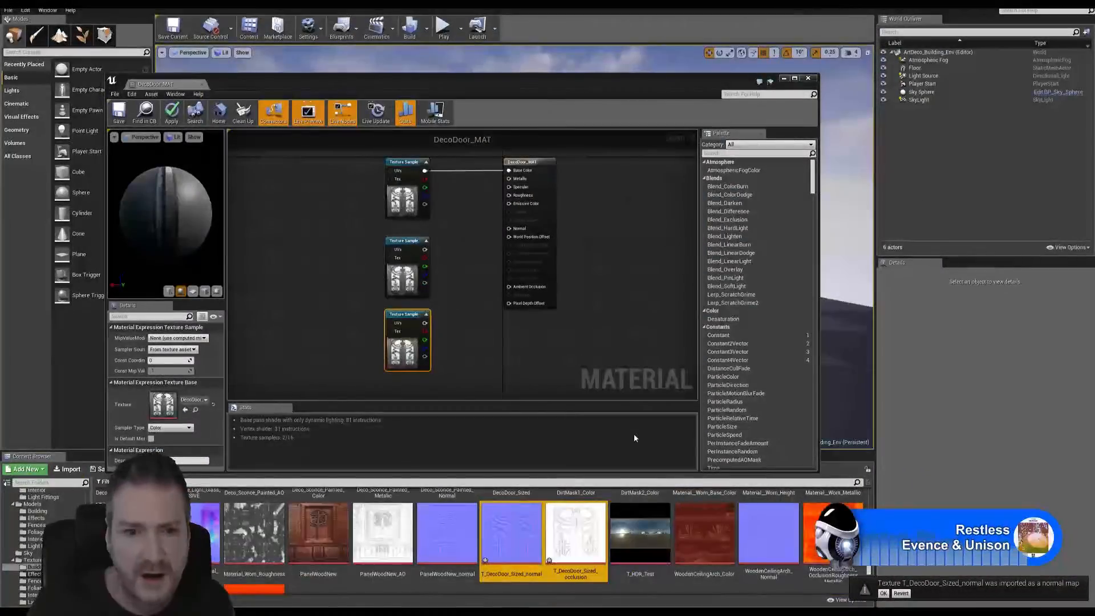
- Switch to Knald and look through its export settings and preferences for the door maps
mouse_move(532, 577)
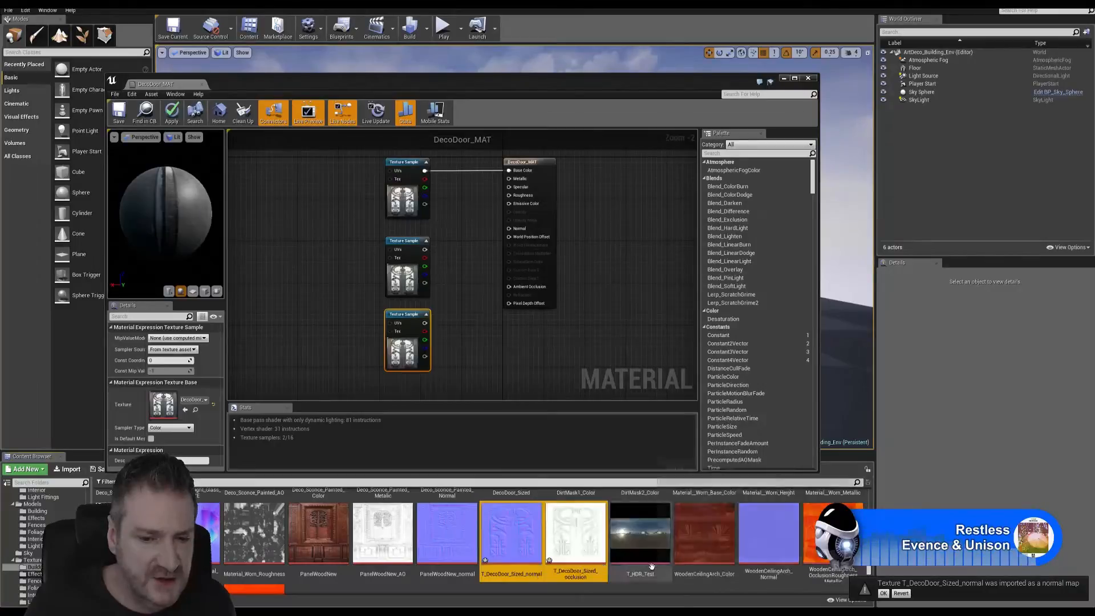
mouse_move(606, 578)
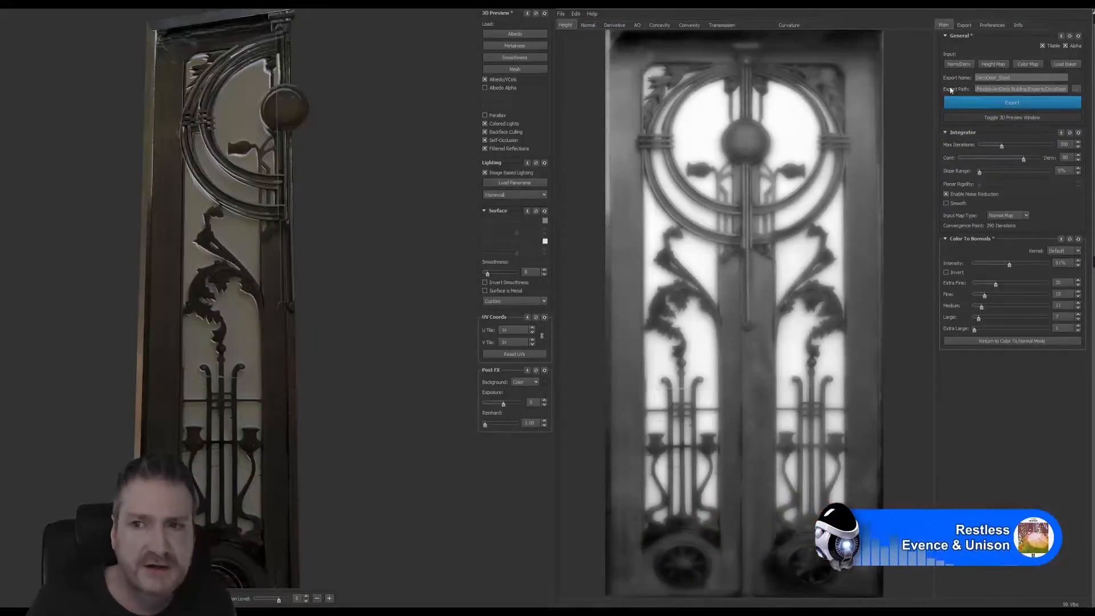
left_click(965, 26)
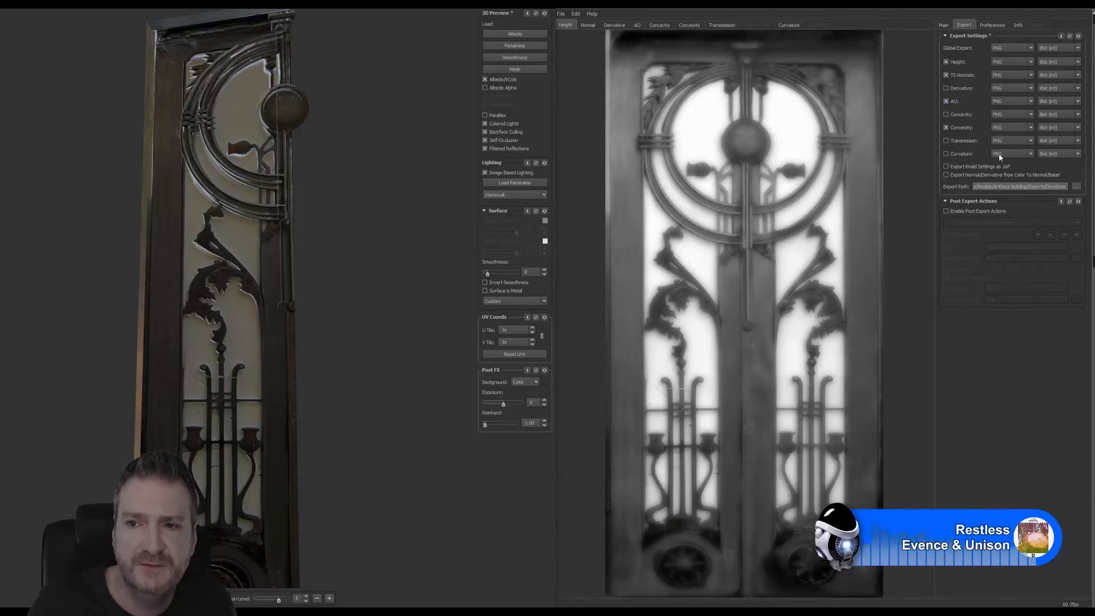
left_click(993, 26)
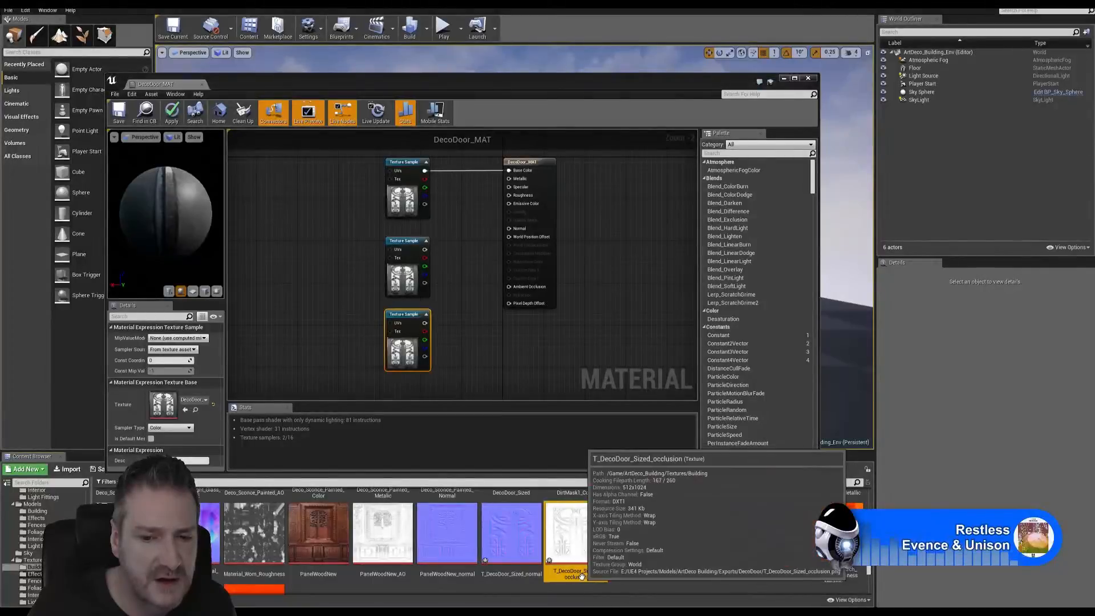
- Switch back to Unreal Engine and rename the imported occlusion texture as T_DecoDoor_Sized_AO
right_click(583, 542)
left_click(608, 422)
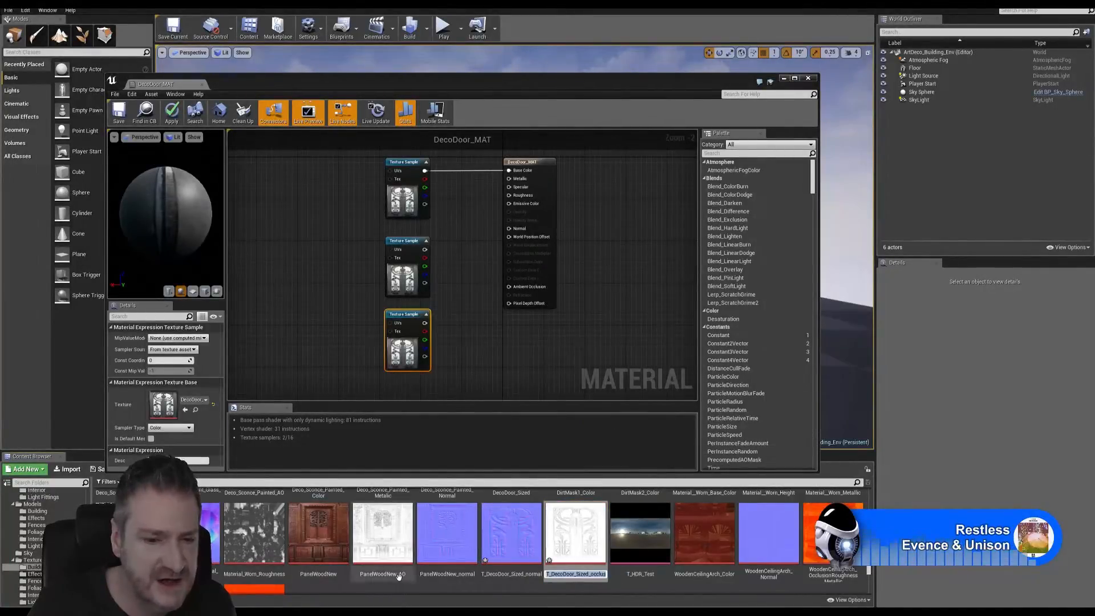
double_click(591, 574)
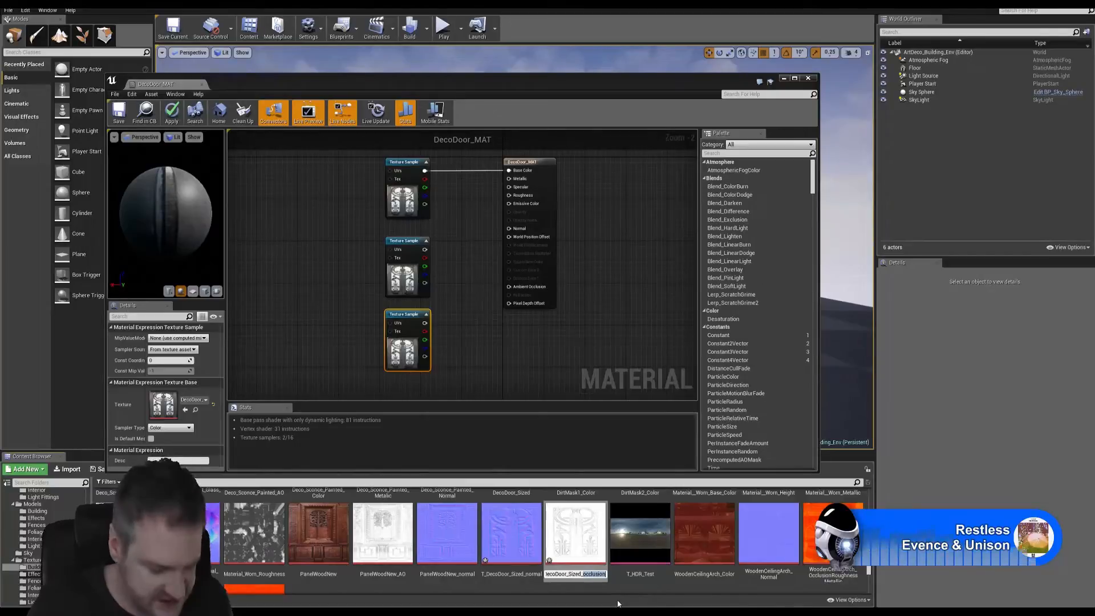
type("AO")
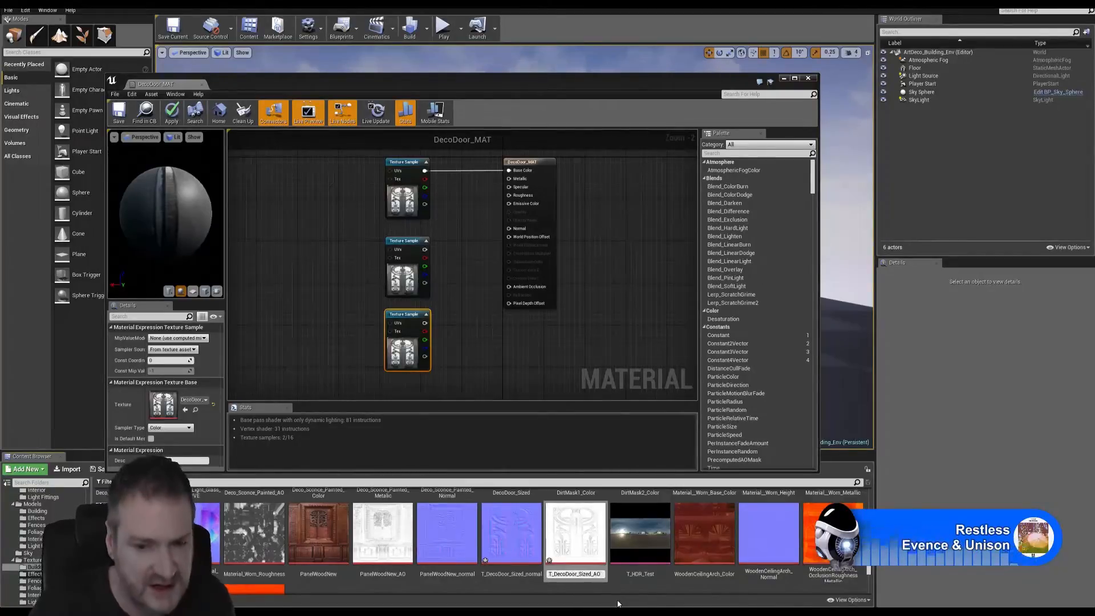
key("Return")
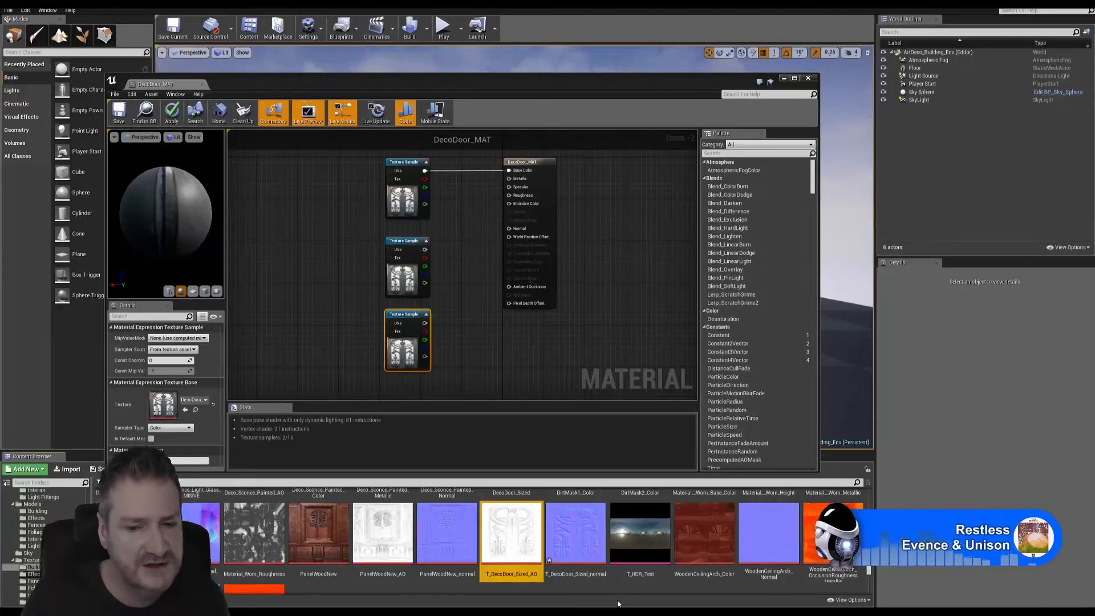
- Assign the T_DecoDoor_Sized_normal texture to the middle Texture Sample node of the DecoDoor_MAT material
left_click(414, 275)
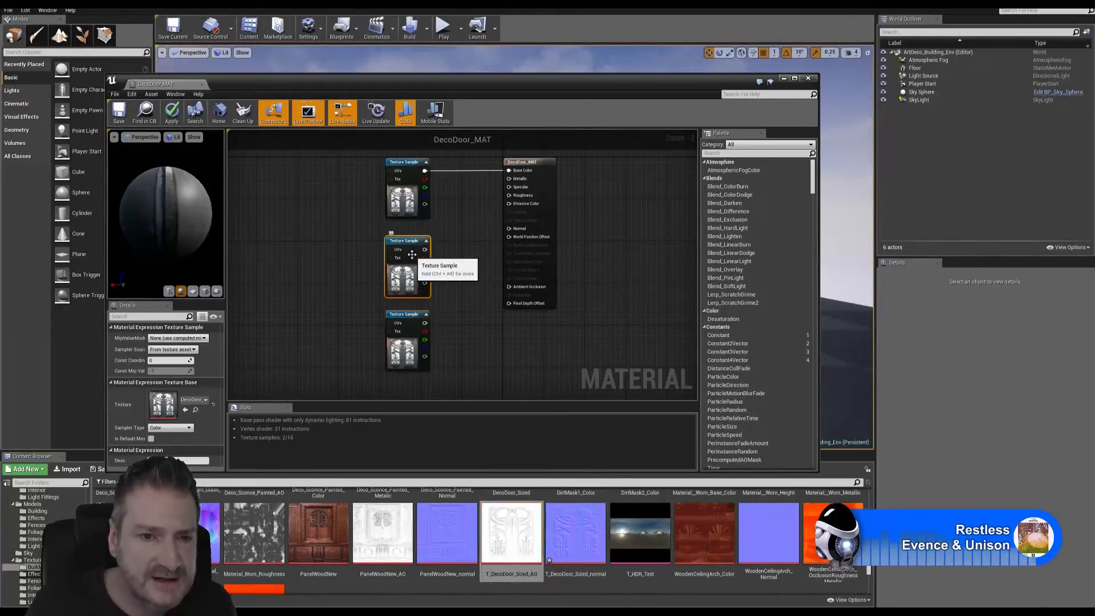
left_click(569, 540)
right_click(401, 281)
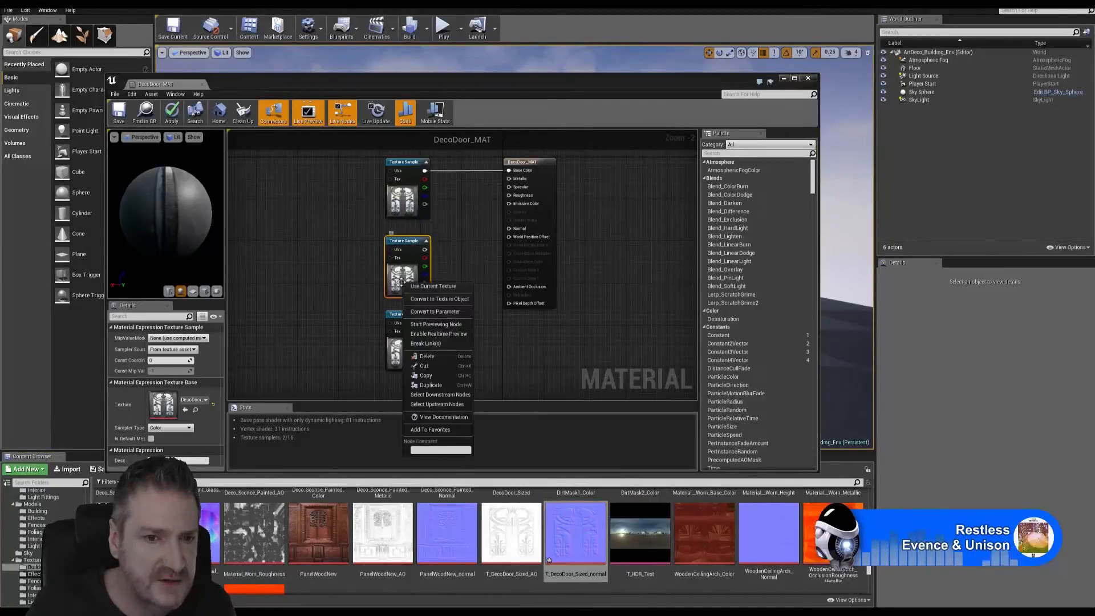
left_click(433, 286)
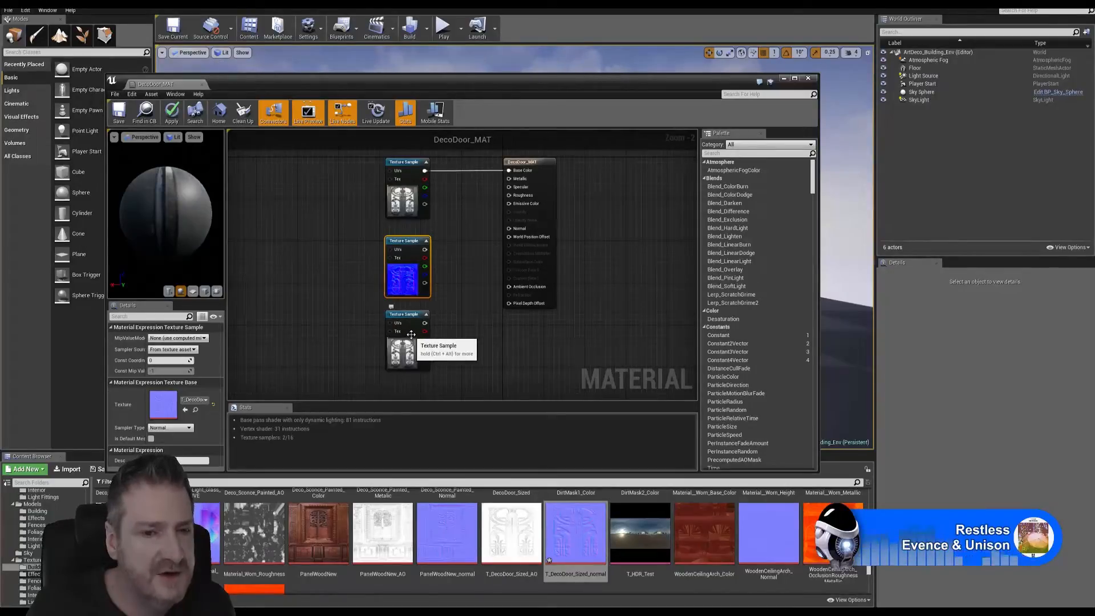
- Assign the T_DecoDoor_Sized_AO texture to the lowest Texture Sample node of the DecoDoor_MAT material
left_click(411, 334)
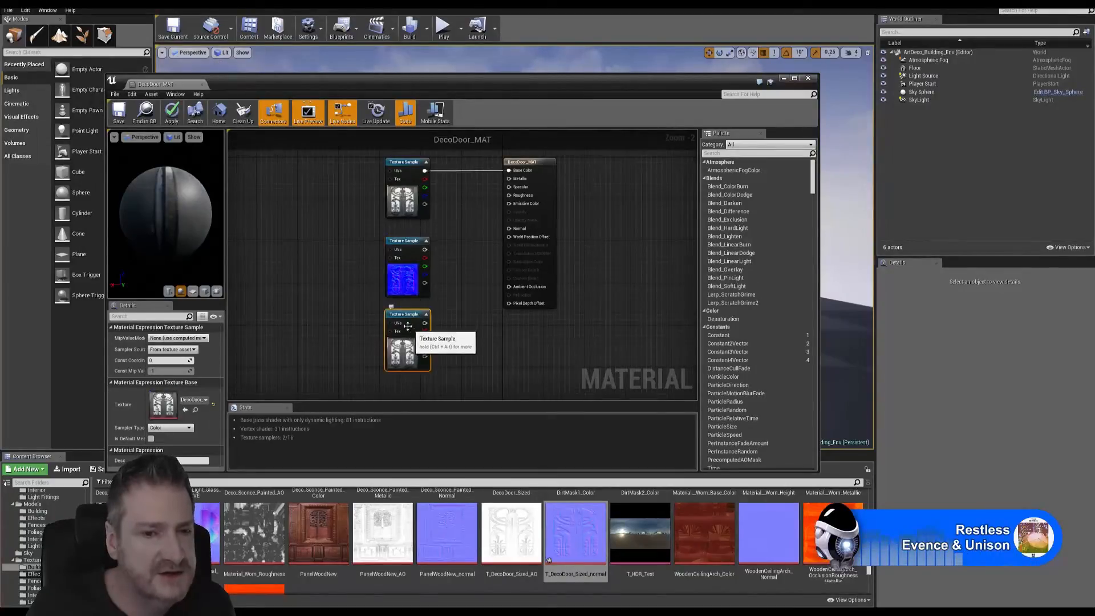
left_click(506, 522)
right_click(414, 354)
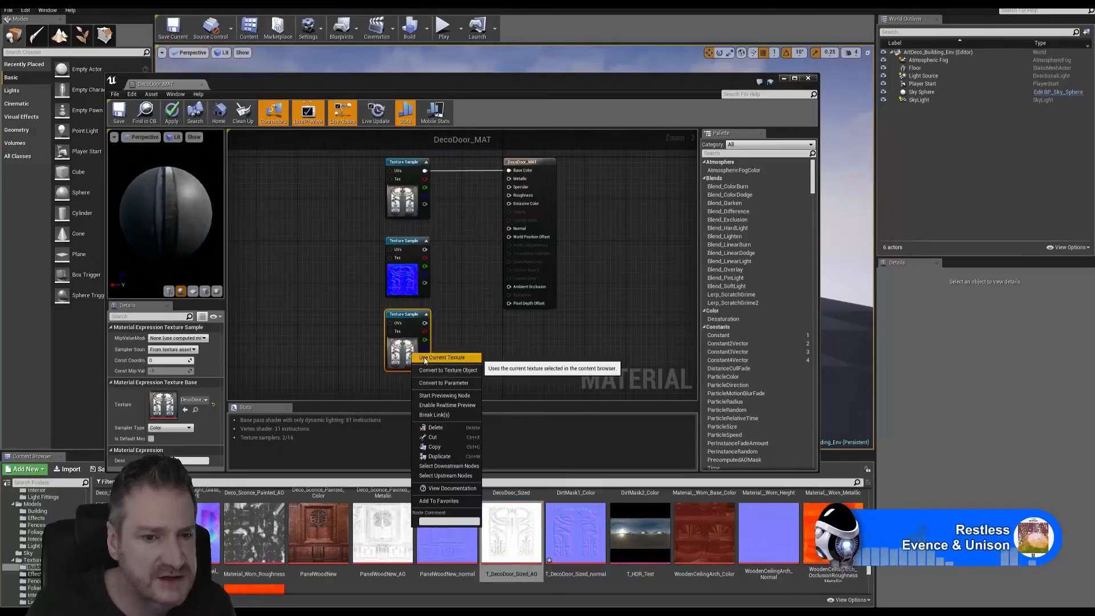
left_click(442, 358)
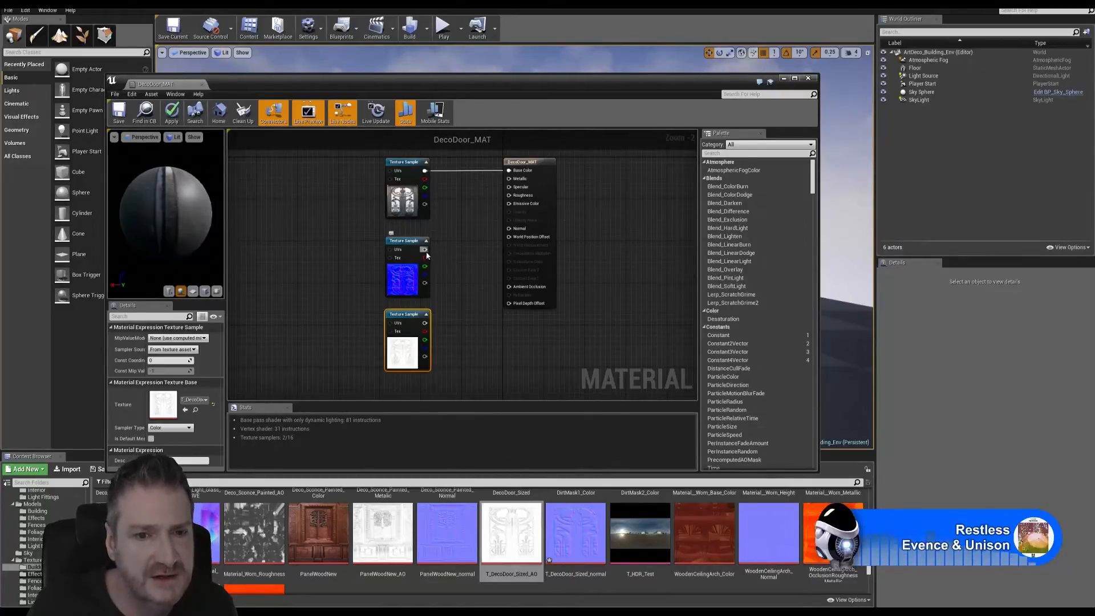
- Connect the normal map node to Normal and the AO map node to Ambient Occlusion, and close the DecoDoor_MAT material
left_click_drag(425, 250, 509, 229)
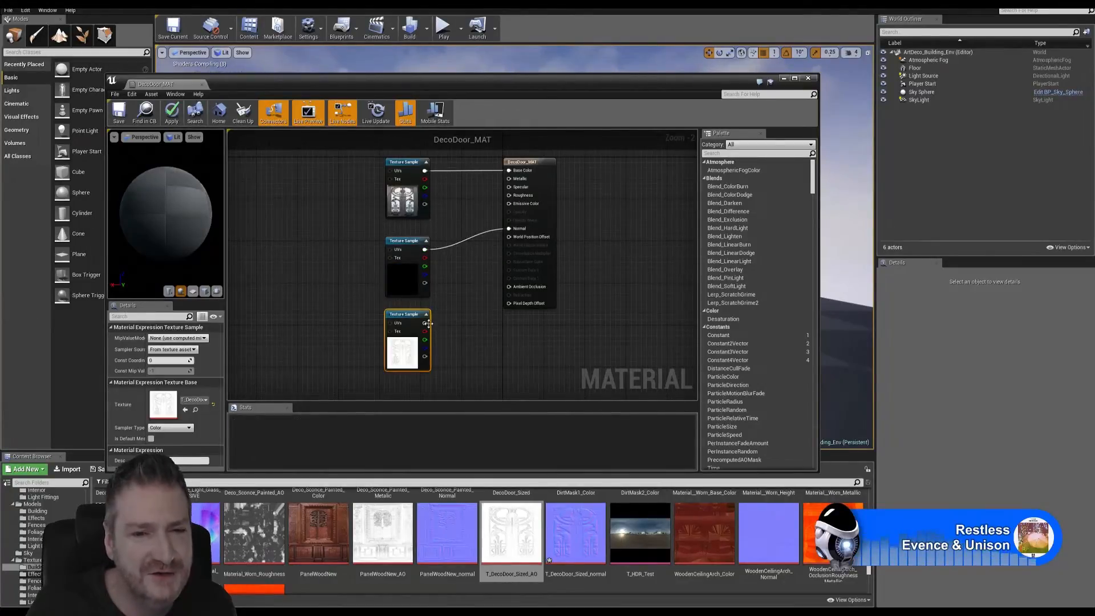
left_click_drag(428, 323, 510, 287)
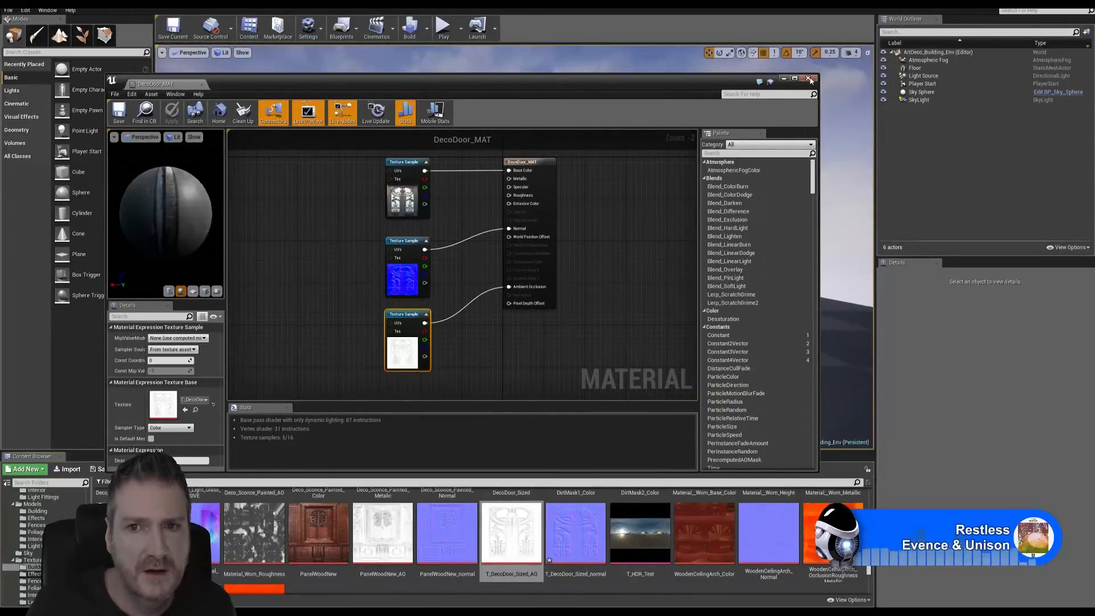
left_click(808, 79)
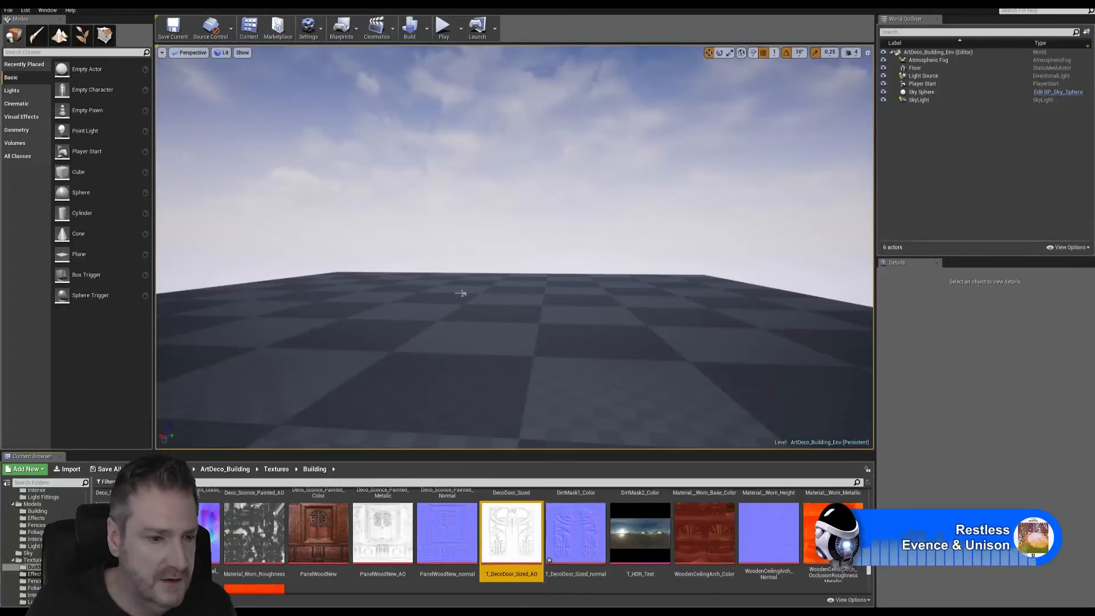
- Move the DecoDoor_MAT material from the Models/Building folder to the Materials/Building folder
scroll(35, 536, "up", 2)
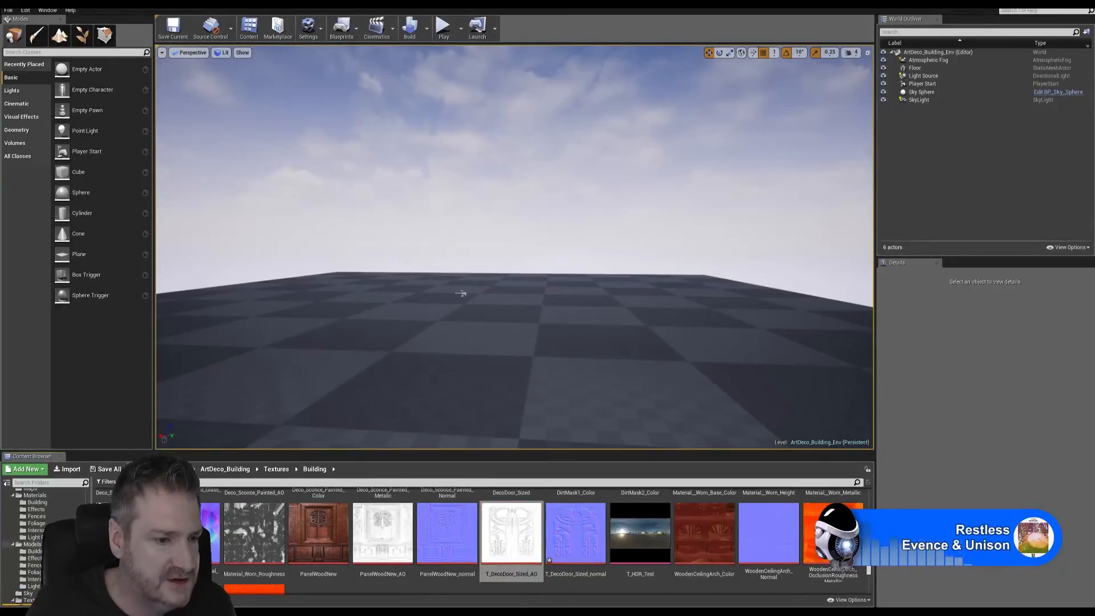
left_click(34, 551)
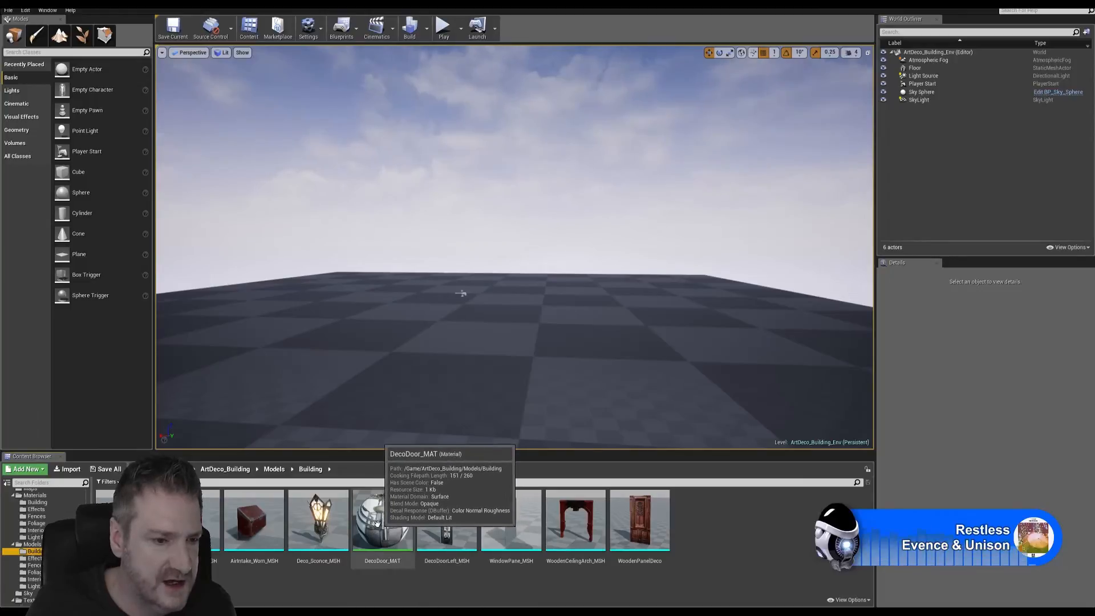
left_click_drag(380, 524, 51, 506)
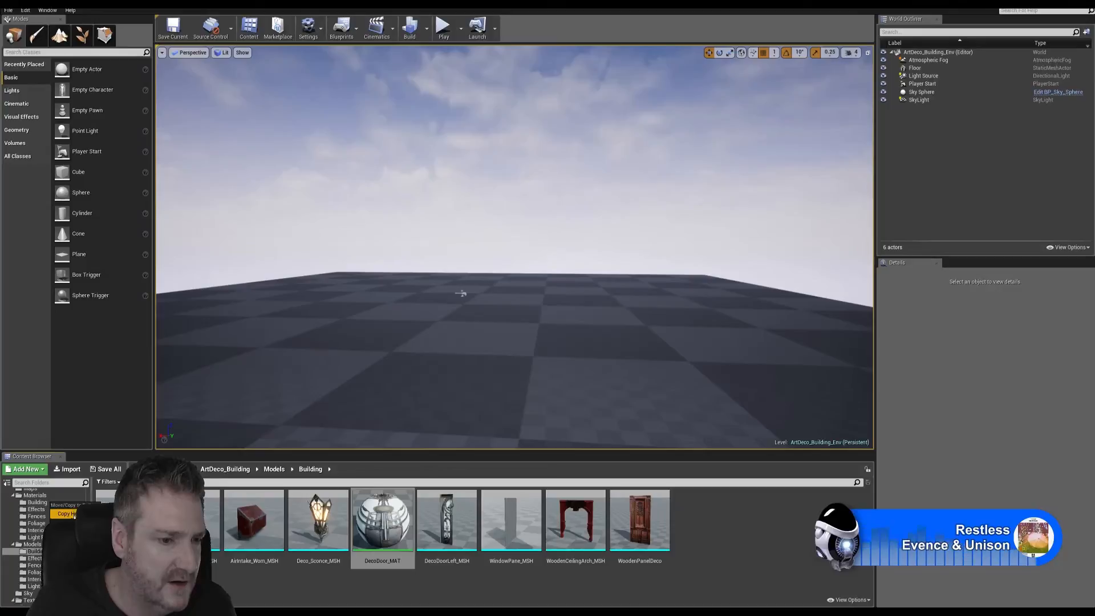
left_click(67, 521)
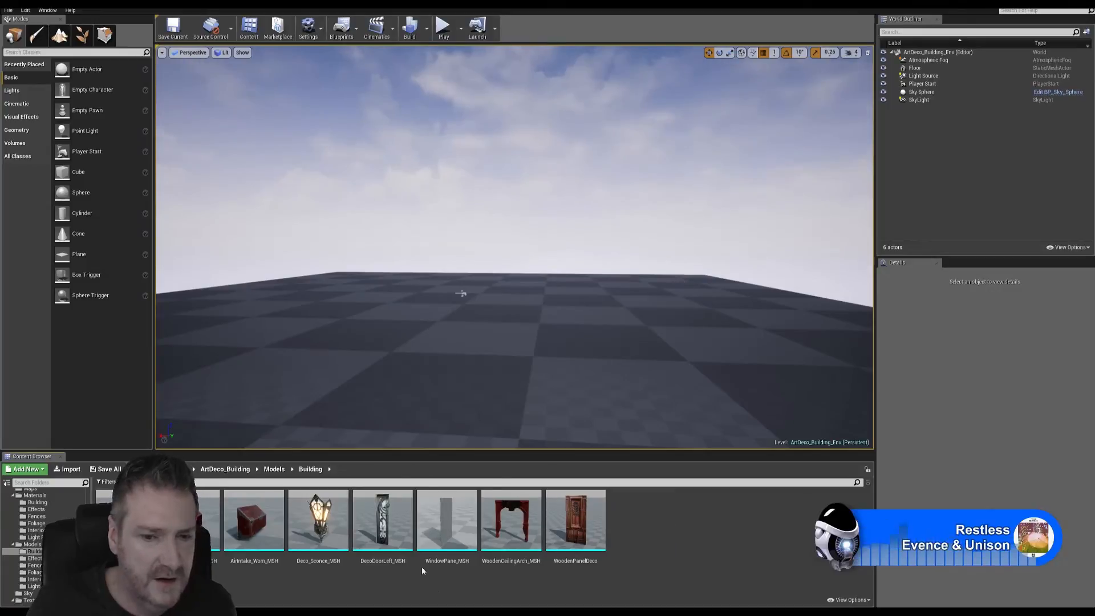
- Open the DecoDoorLeft_MSH mesh and examine its surfaces and knob from several angles for shading and face orientation problems
double_click(383, 522)
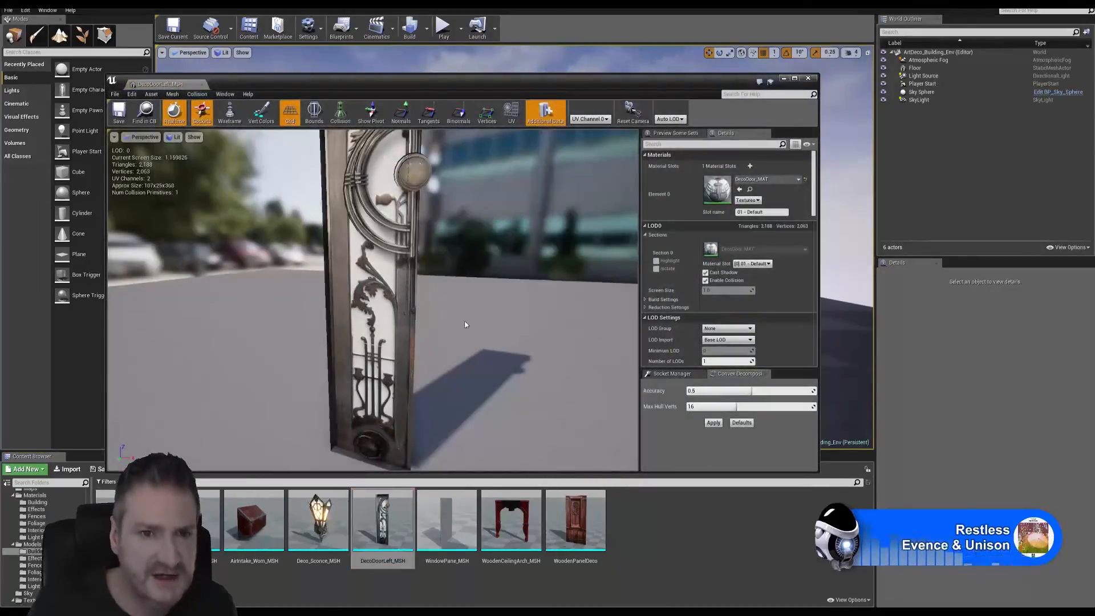
scroll(465, 324, "down", 4)
left_click_drag(465, 324, 398, 262, "alt")
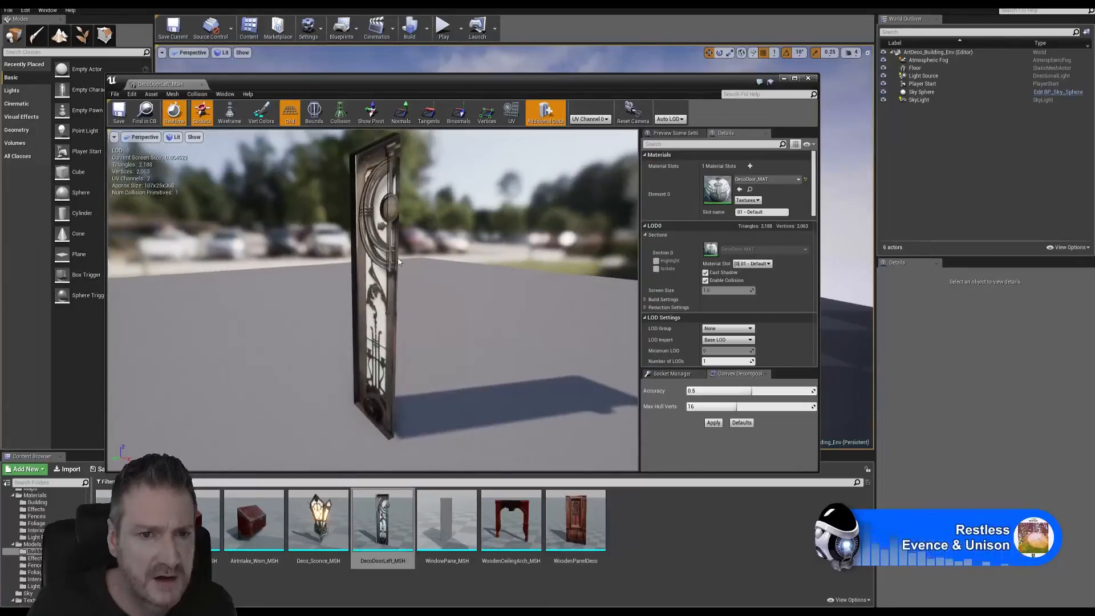
scroll(399, 262, "up", 4)
middle_click_drag(415, 246, 421, 330)
left_click_drag(421, 329, 445, 326, "alt")
scroll(409, 249, "up", 4)
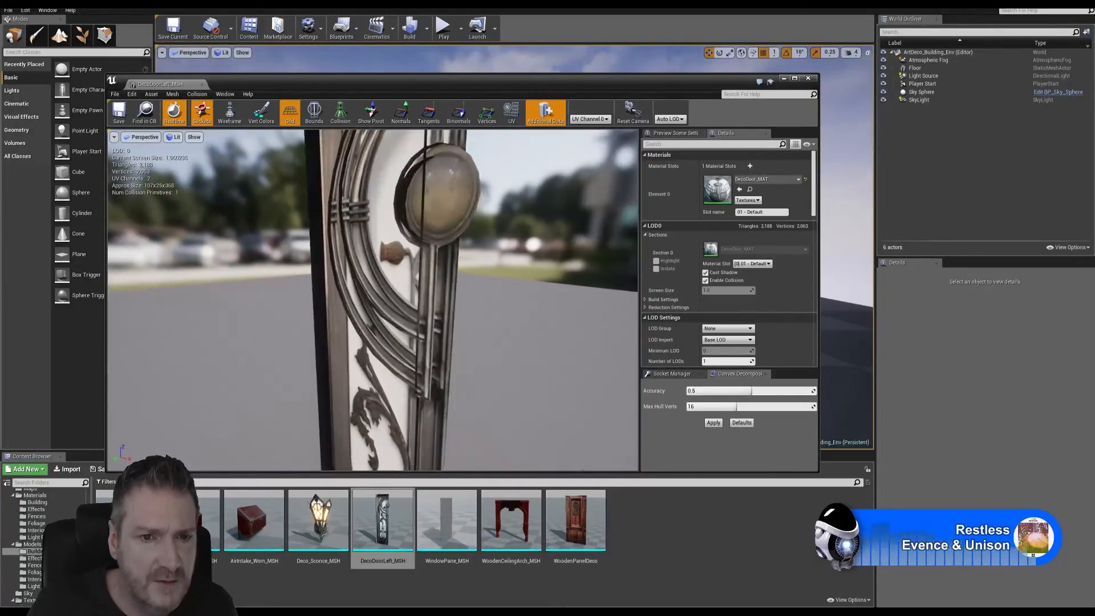
right_click_drag(408, 249, 391, 263, "alt")
left_click_drag(391, 263, 398, 203, "alt")
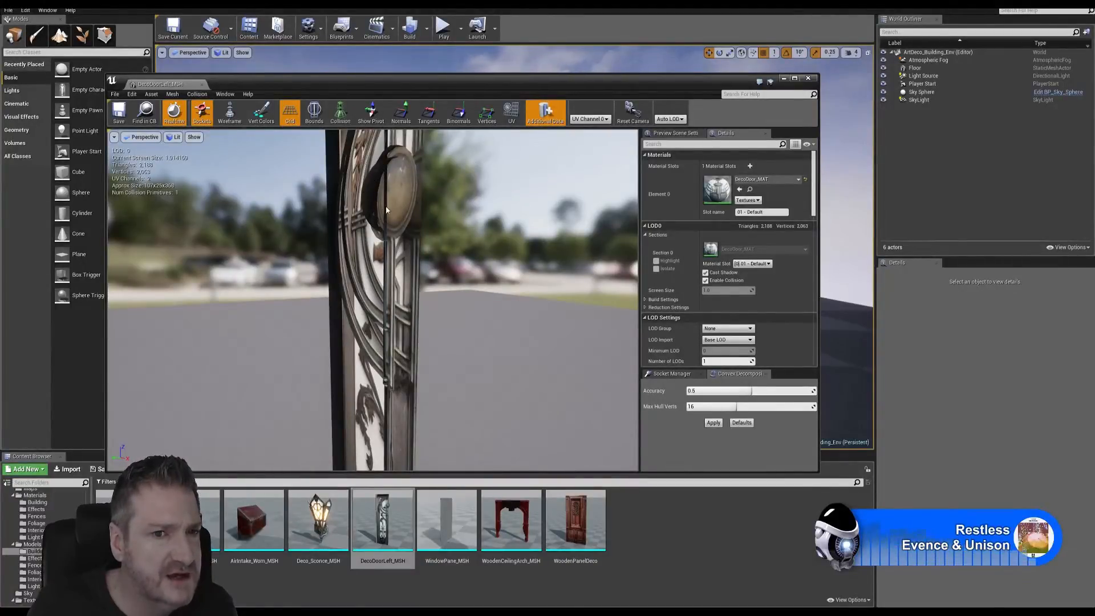
left_click_drag(387, 209, 366, 315, "alt")
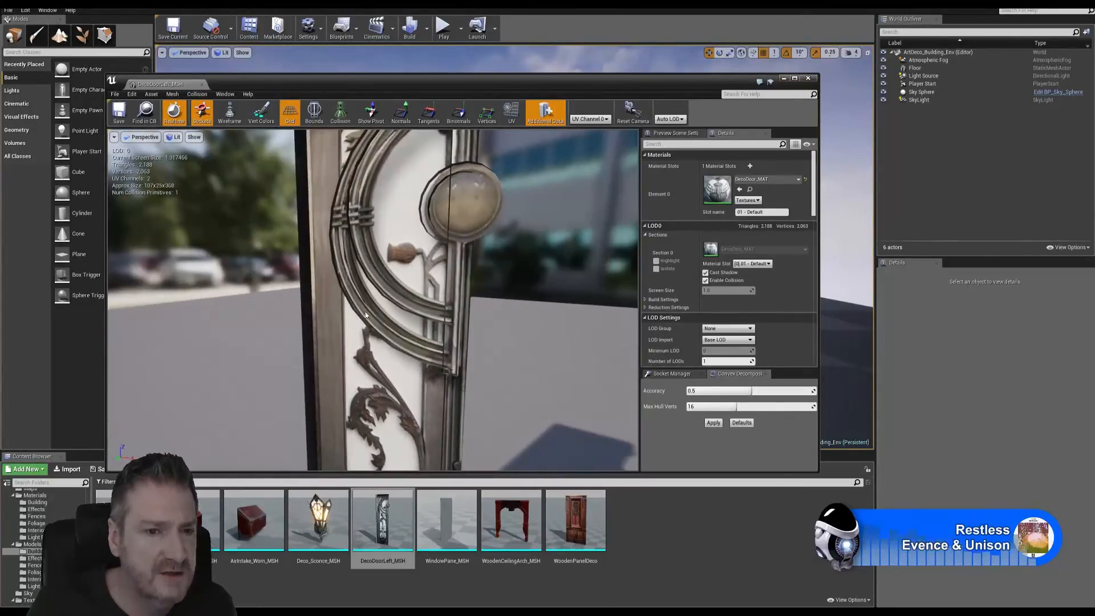
left_click_drag(363, 266, 563, 326, "alt")
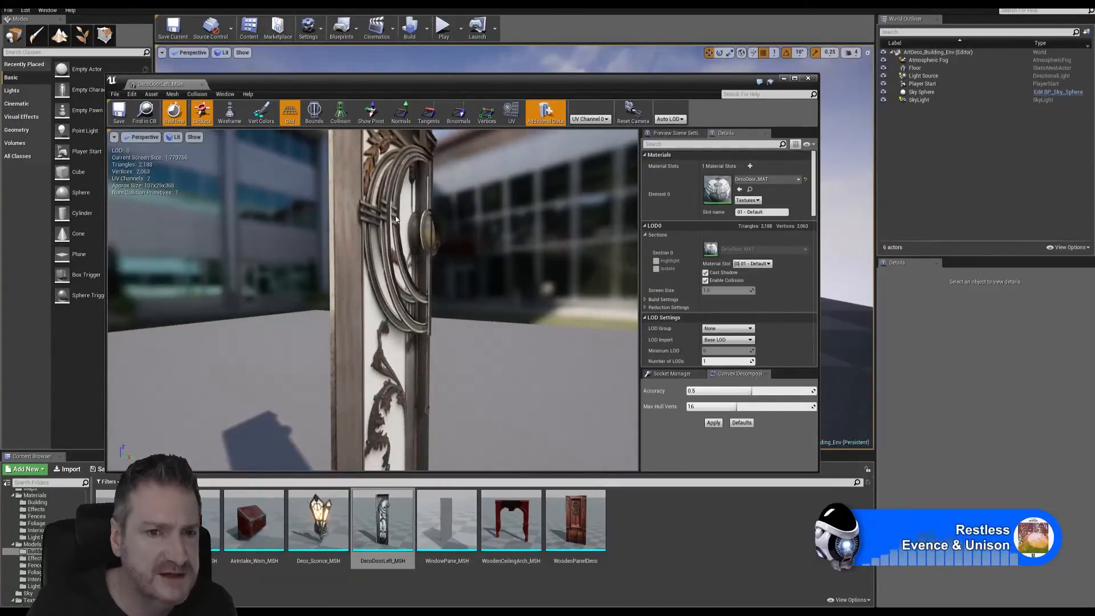
mouse_move(402, 257)
left_mouse_down("alt")
mouse_move(365, 314)
mouse_move(399, 257)
mouse_move(434, 237)
mouse_move(459, 308)
mouse_move(445, 288)
mouse_move(394, 267)
left_mouse_up("alt")
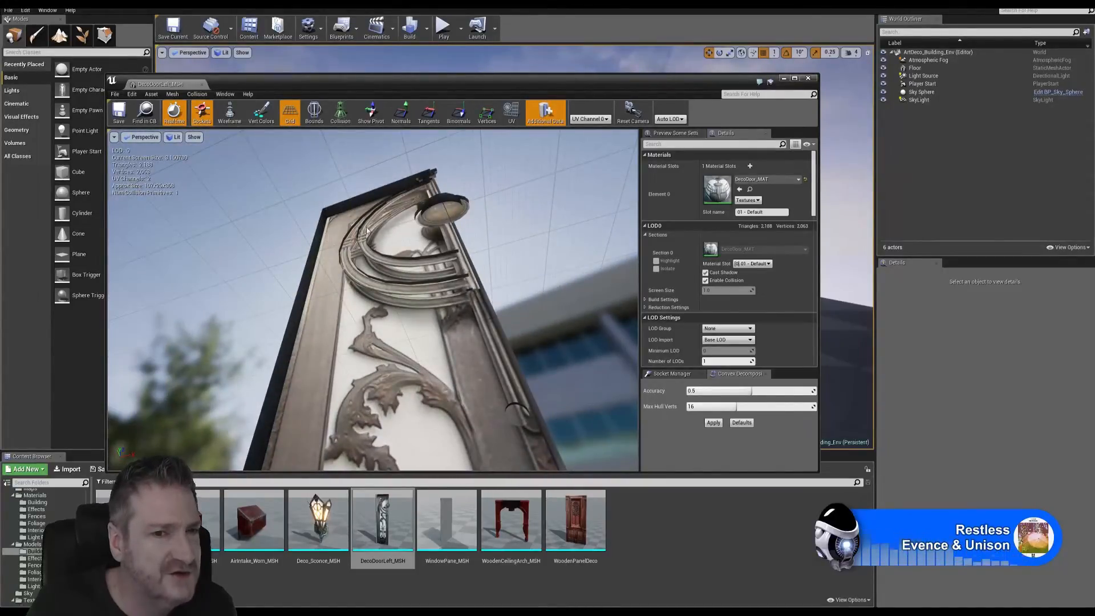
left_click(808, 79)
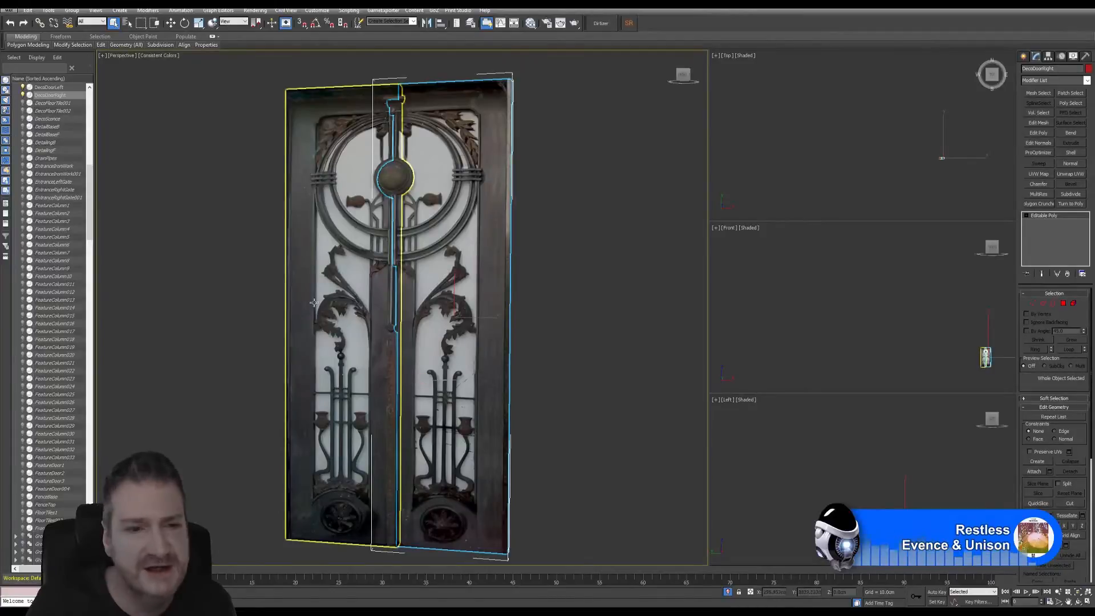
- Switch to 3ds Max and flip all polygon elements of the DecoDoorLeft object
left_click(310, 292)
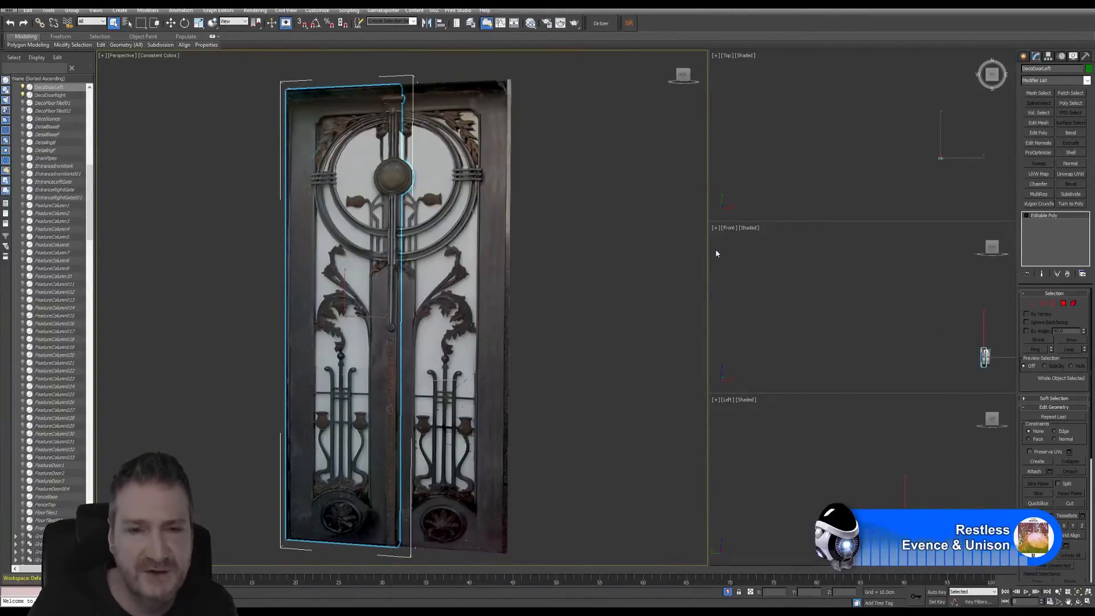
left_click(1074, 304)
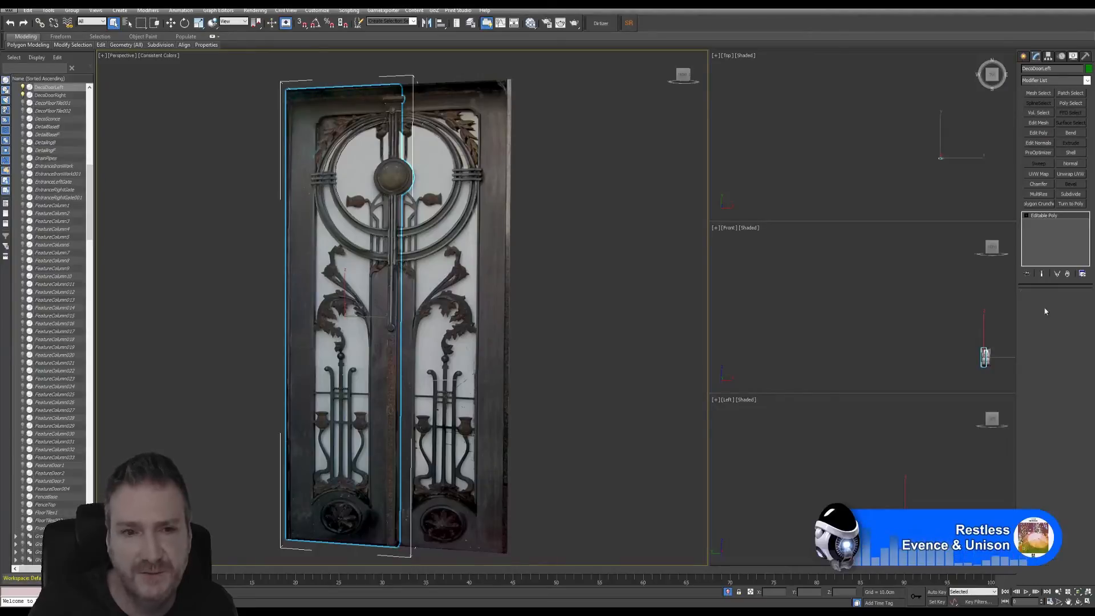
key("ctrl+a")
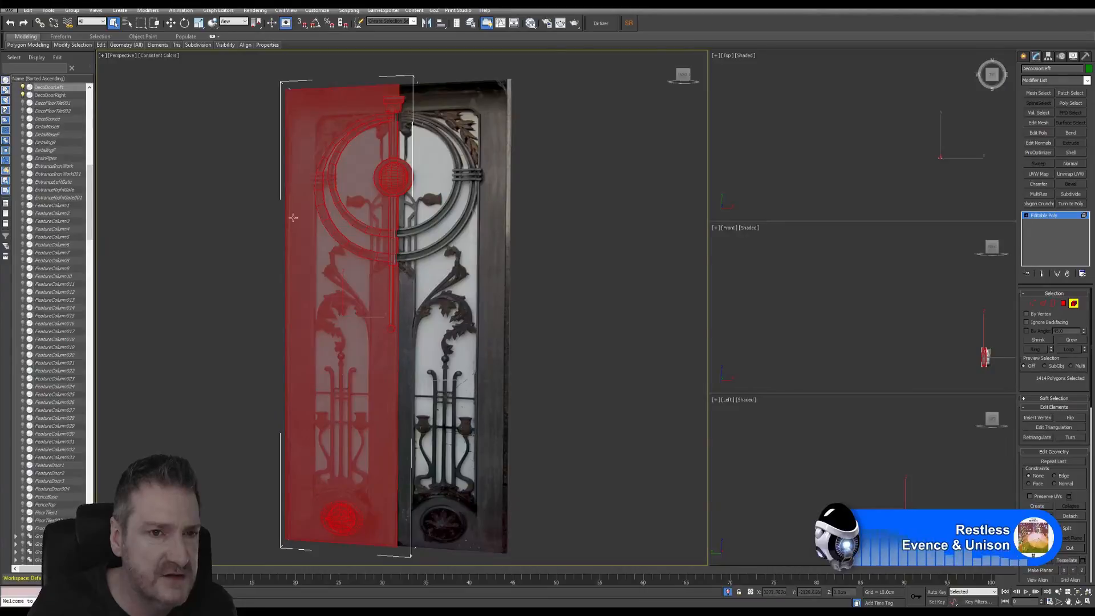
left_click(1070, 421)
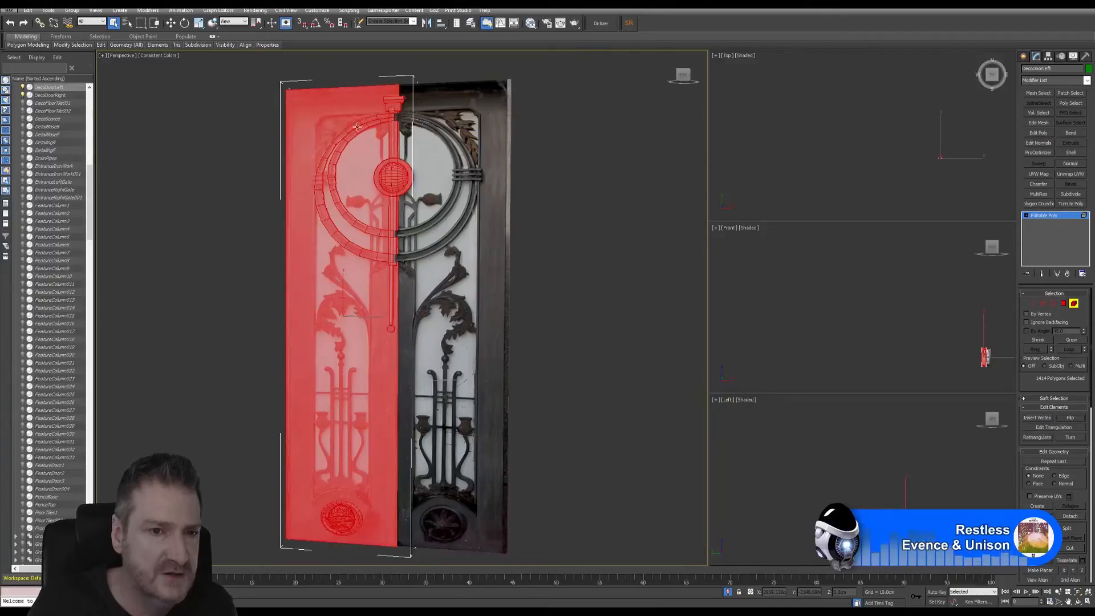
left_click(1074, 304)
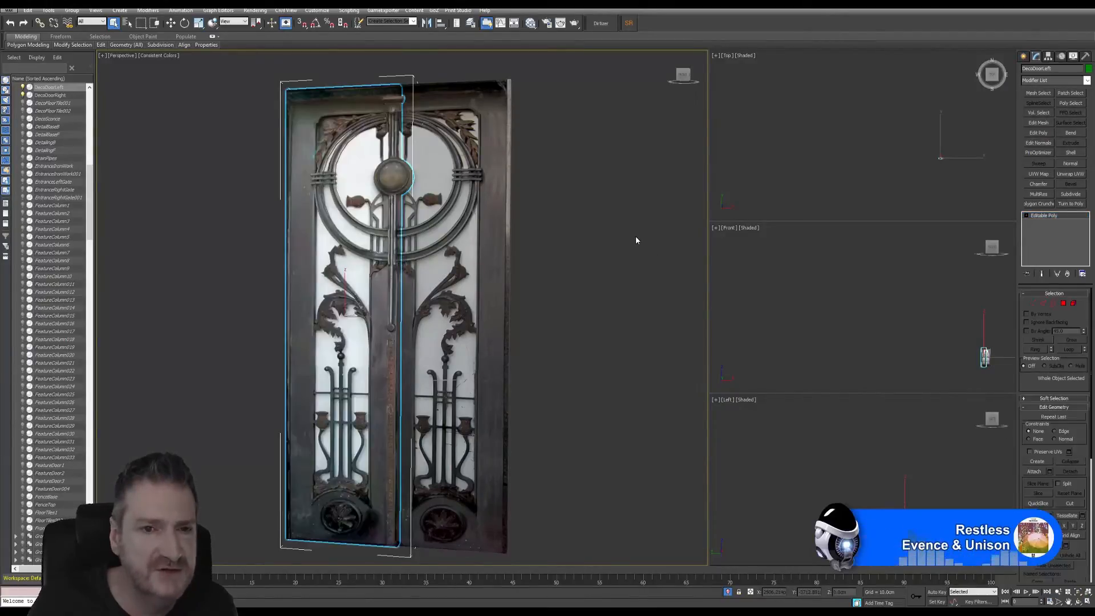
- Flip all polygon elements of the DecoDoorRight object
left_click(506, 186)
left_click(506, 186)
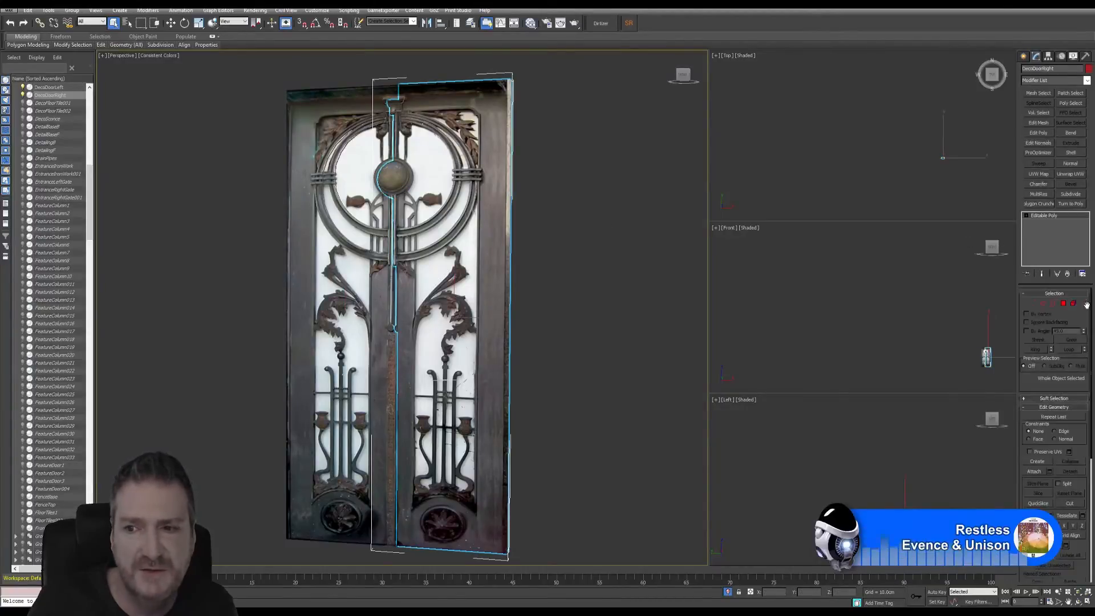
key("5")
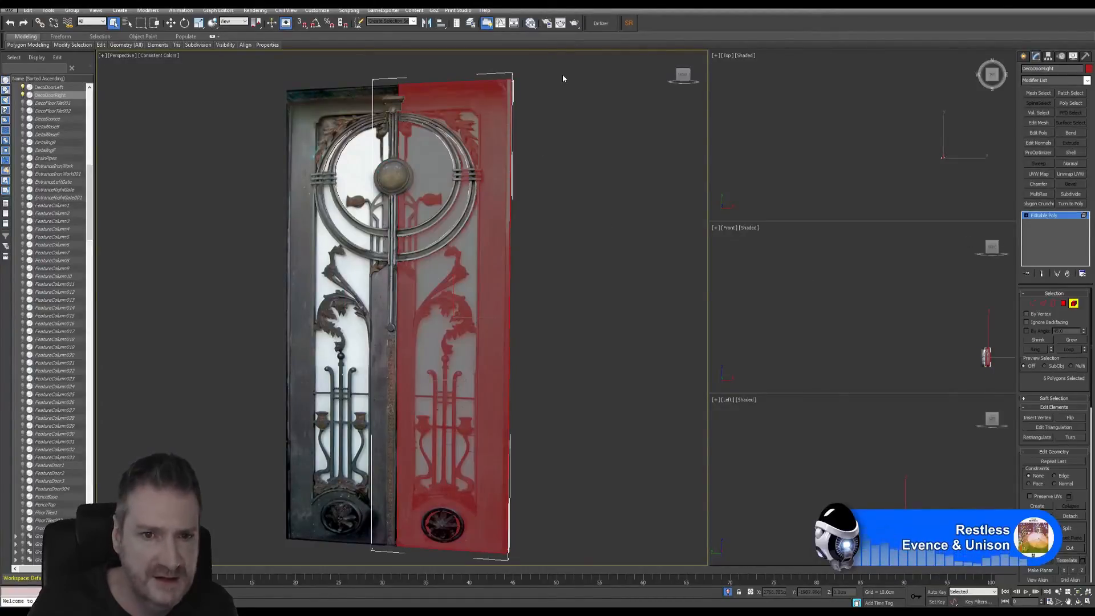
left_click_drag(569, 73, 319, 606)
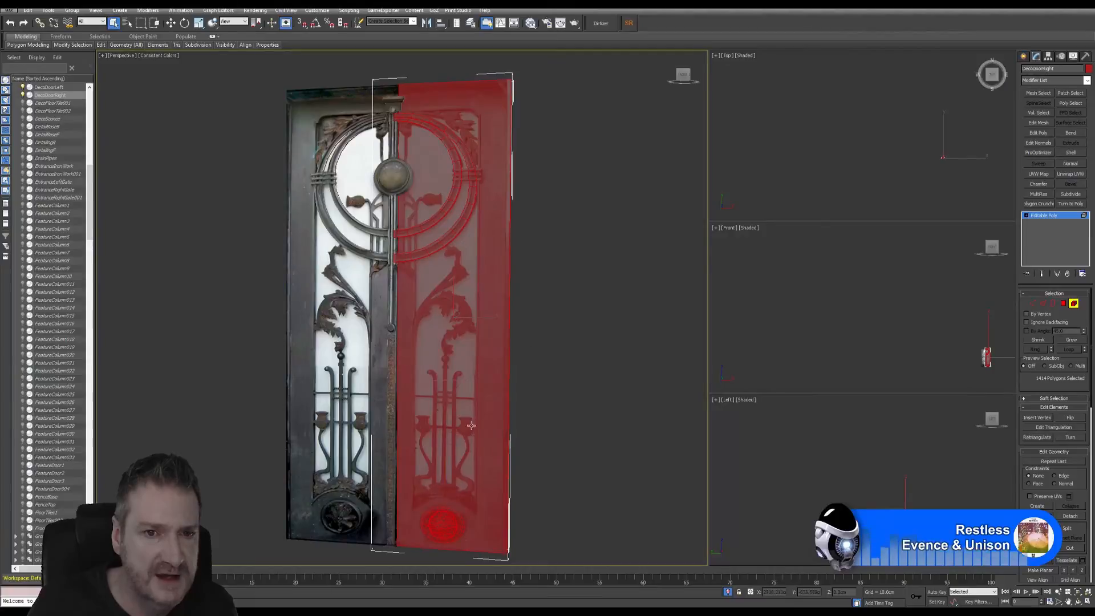
left_click(1070, 418)
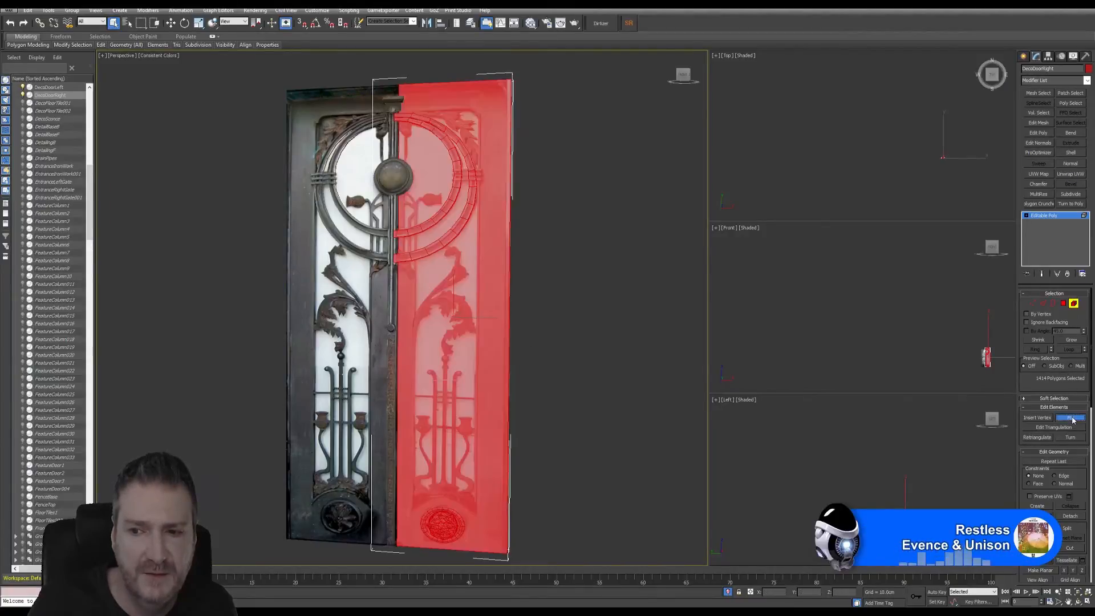
left_click(1073, 304)
- Export only the DecoDoorLeft object with the Painter - UE4 preset, replacing DecoDoorLeft.FBX in the DecoDoor exports folder
left_click(391, 327)
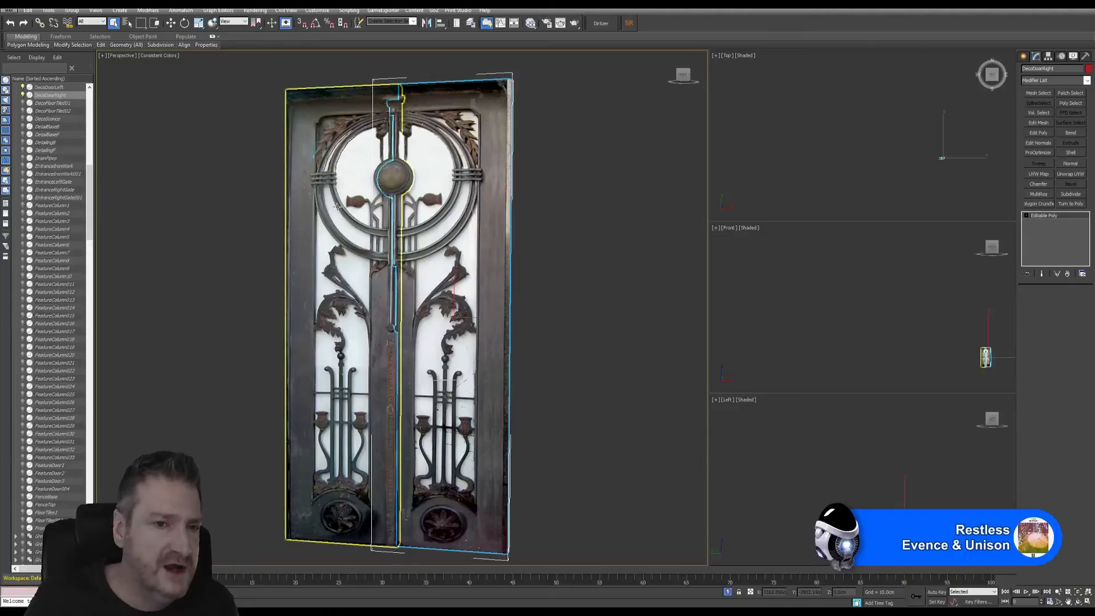
left_click(9, 9)
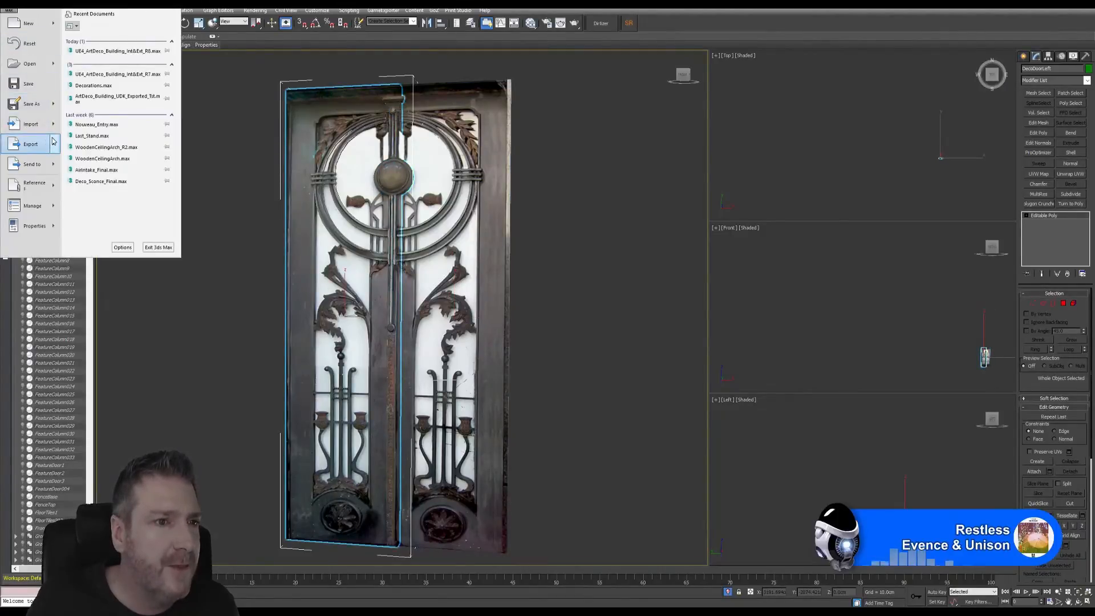
mouse_move(53, 140)
left_click(134, 70)
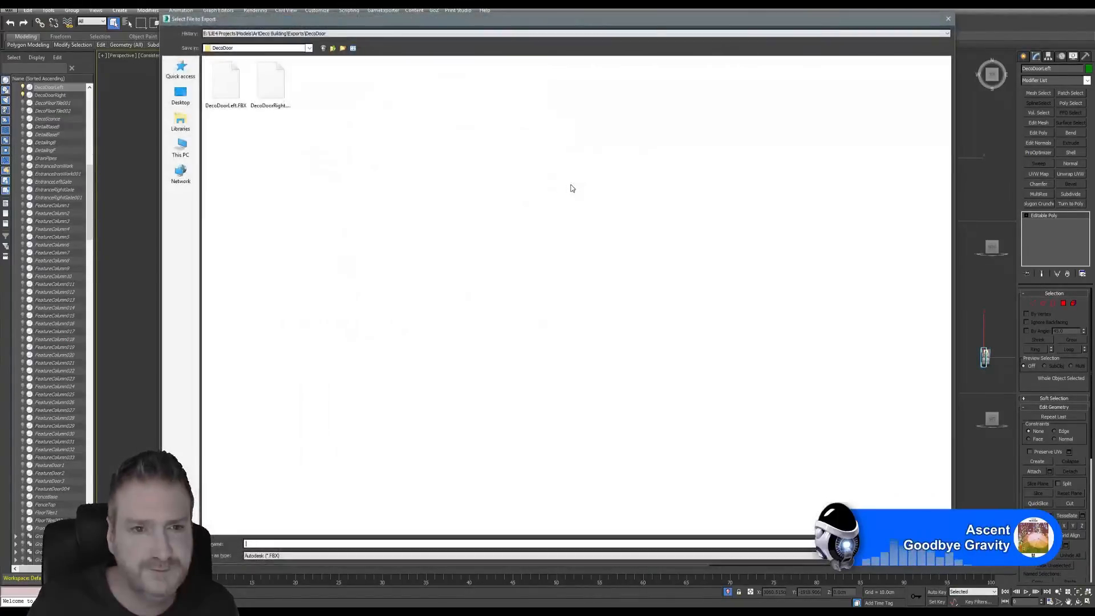
left_click(231, 85)
key("Return")
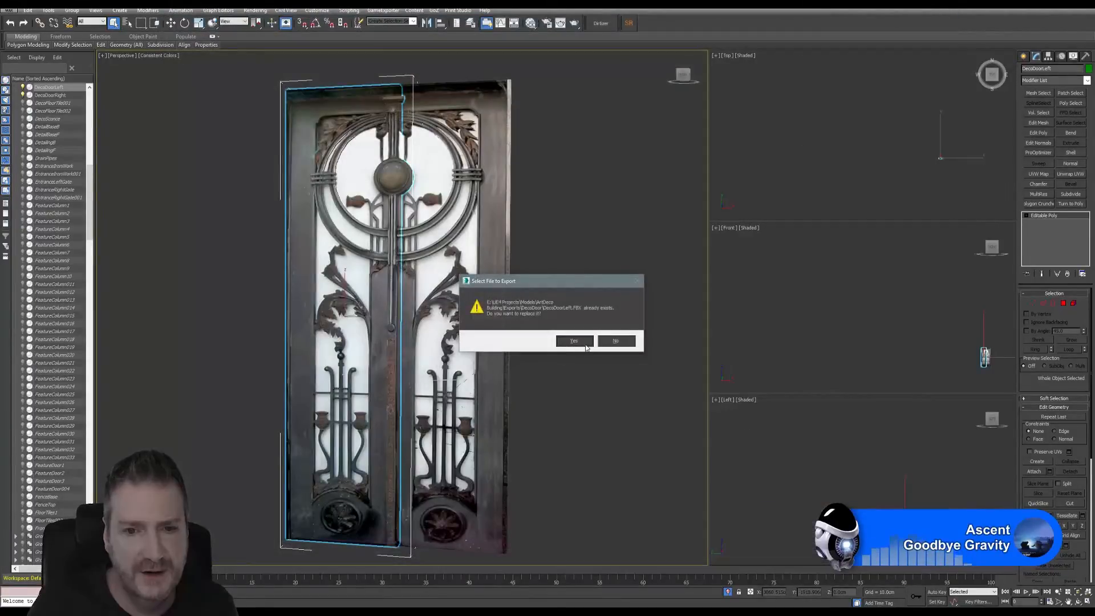
left_click(577, 343)
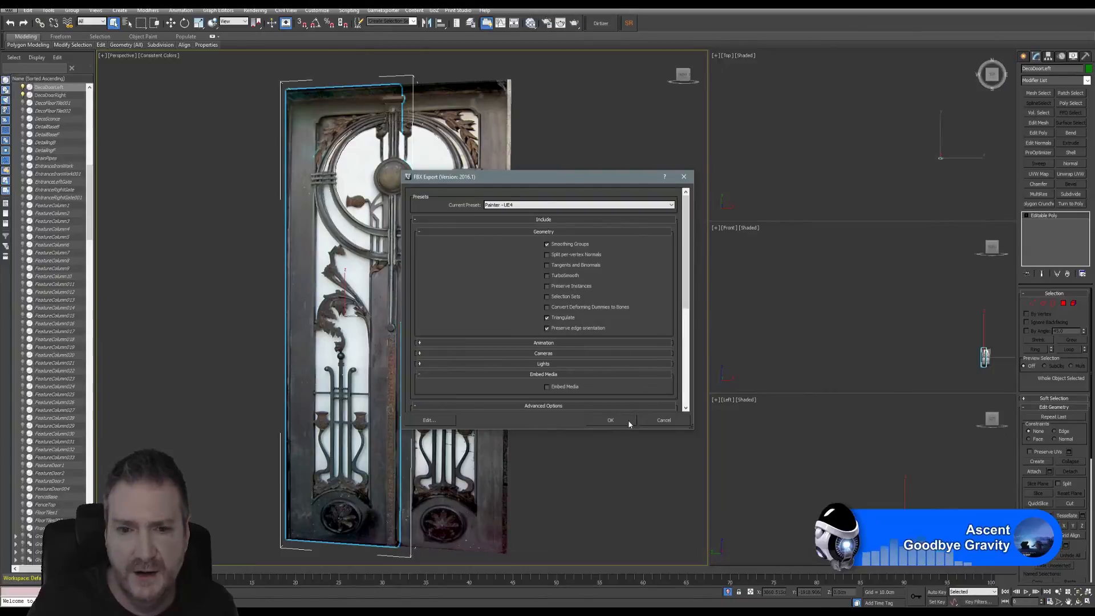
left_click(611, 421)
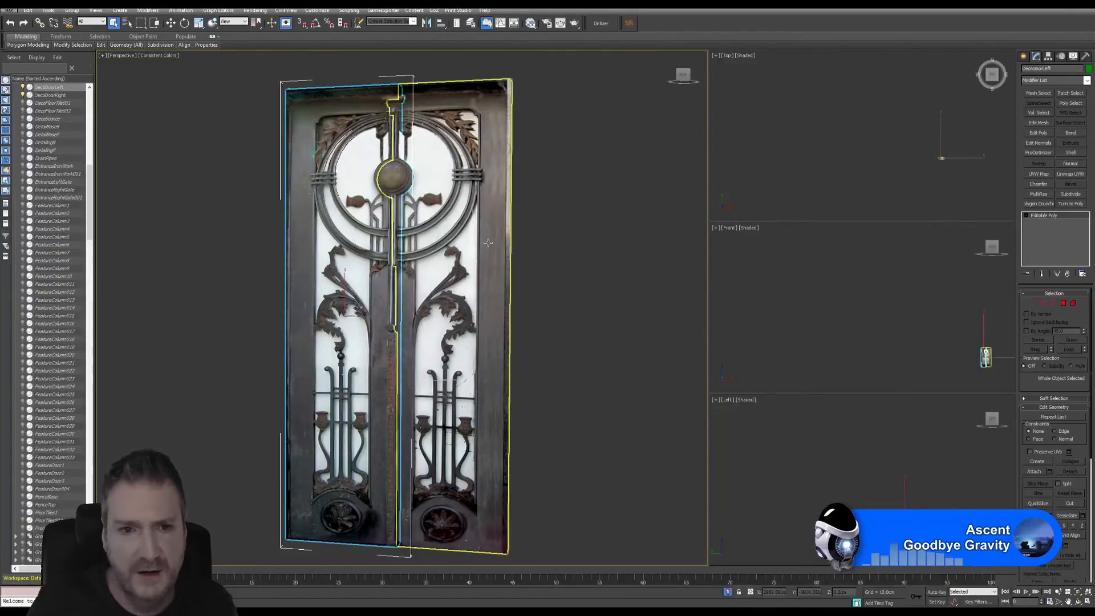
- Export only the DecoDoorRight object as FBX, replacing DecoDoorRight.FBX in the DecoDoor exports folder
left_click(488, 242)
left_click(9, 10)
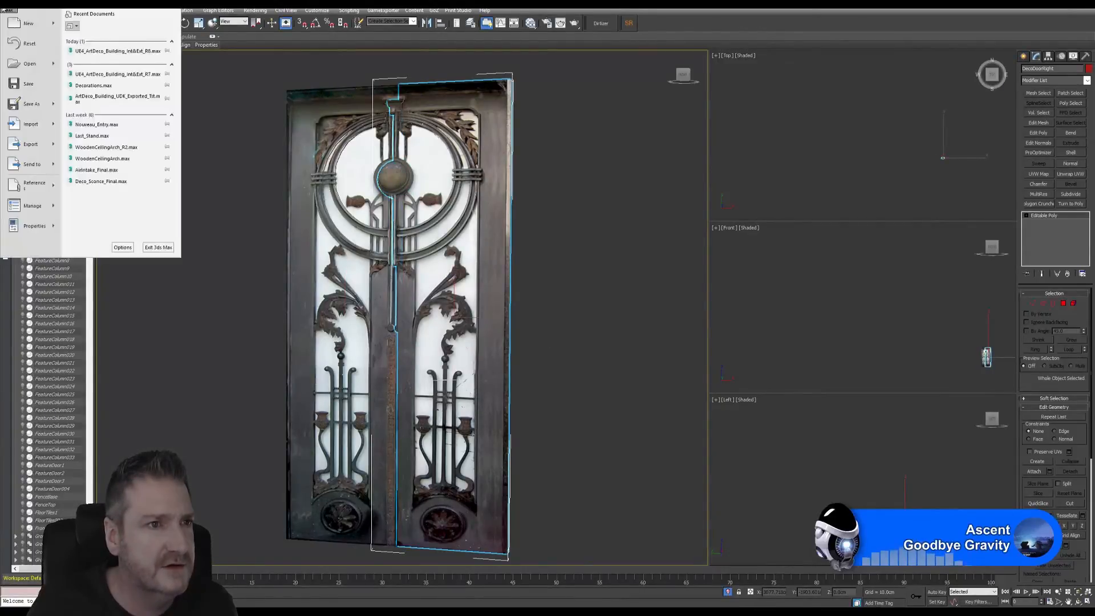
mouse_move(31, 144)
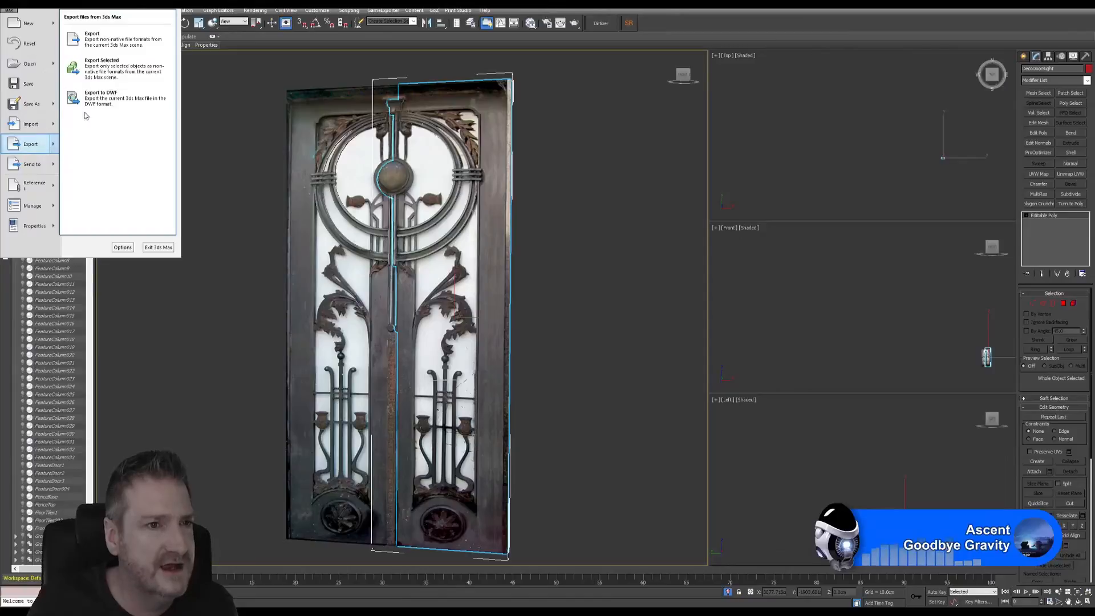
left_click(103, 67)
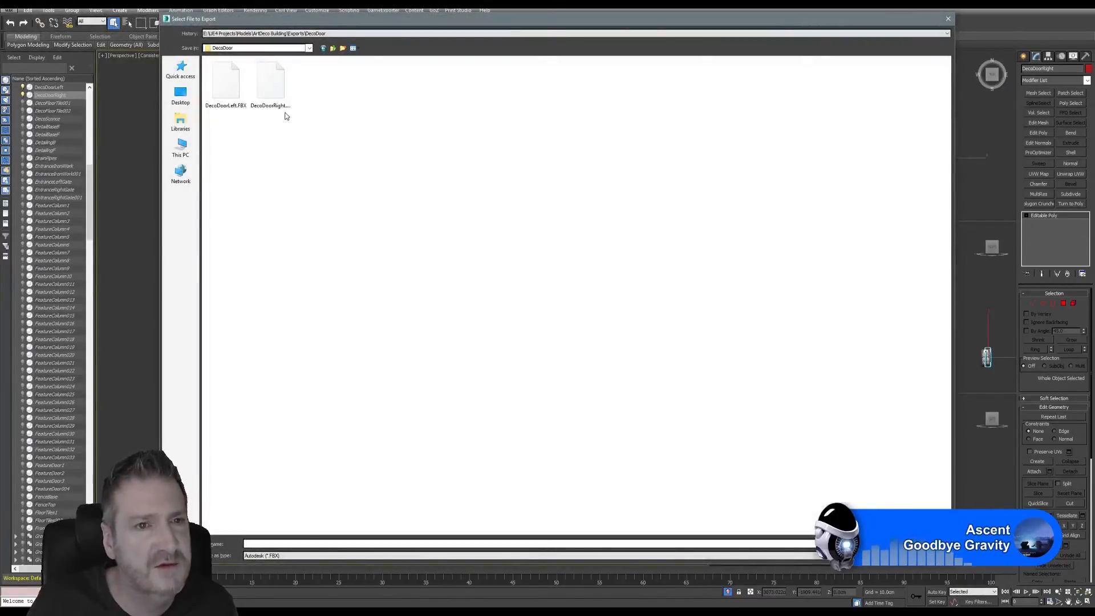
left_click(274, 92)
key("Return")
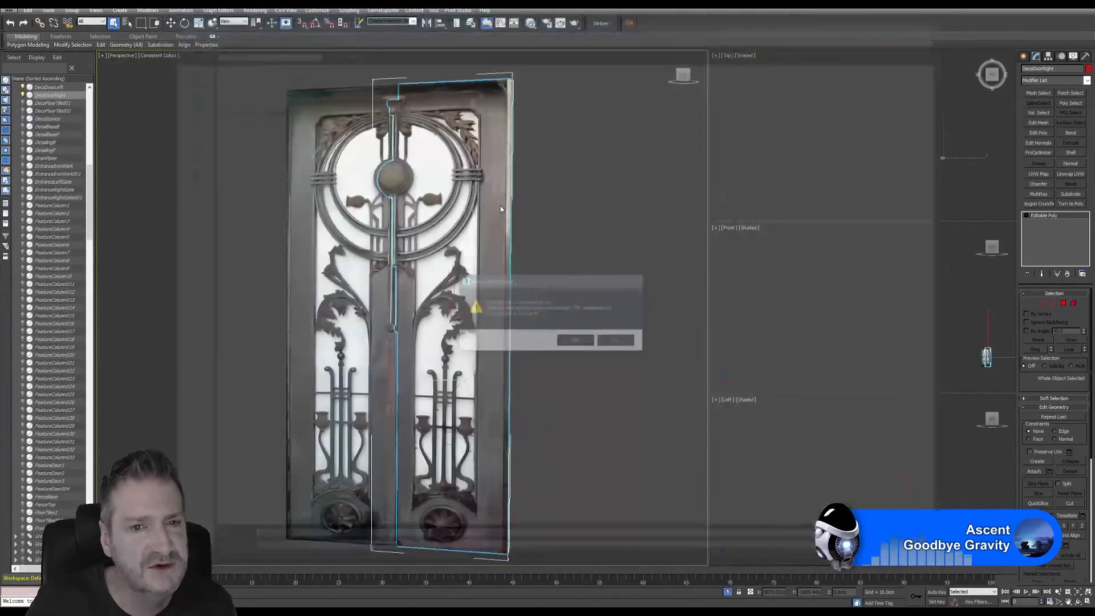
left_click(575, 341)
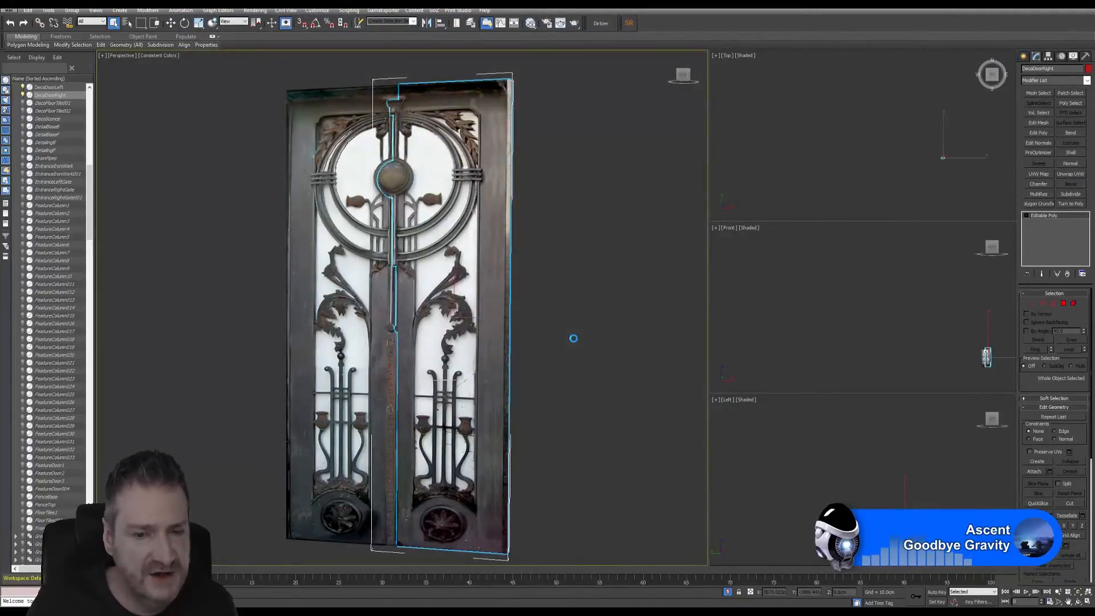
left_click(610, 420)
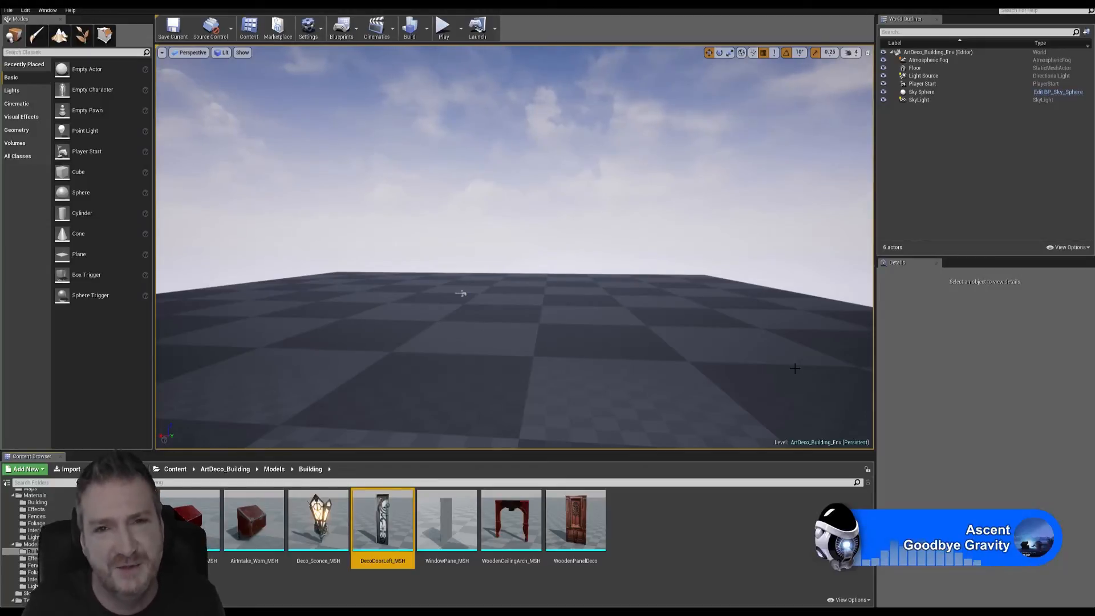
- Switch to Unreal Engine, reimport the DecoDoorLeft_MSH mesh and check its faces and knob from several angles
right_click(381, 525)
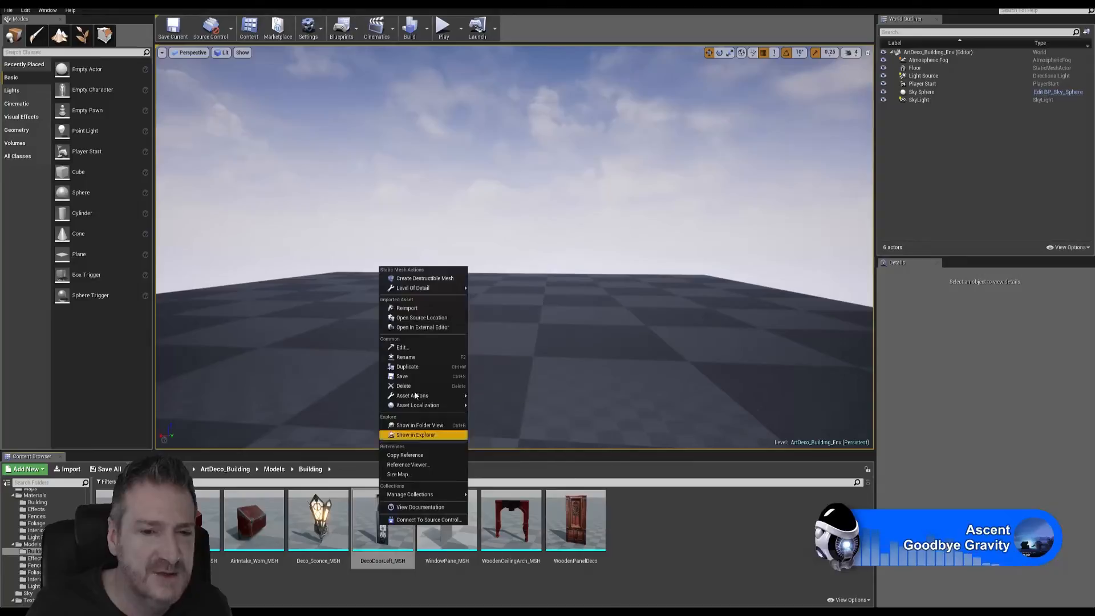
left_click(406, 308)
double_click(380, 516)
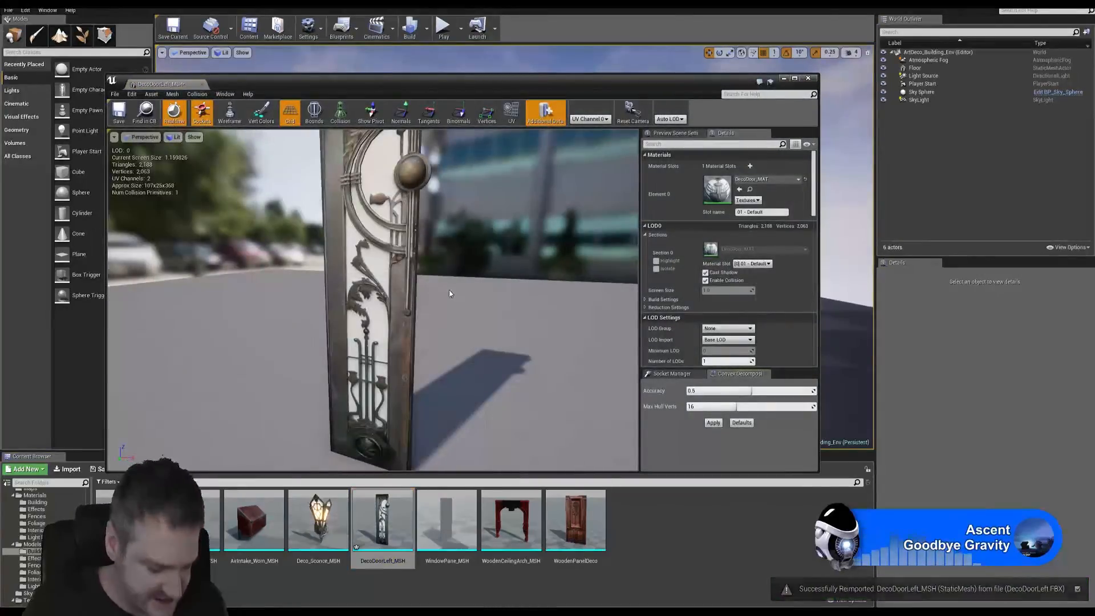
left_click_drag(442, 286, 408, 175, "alt")
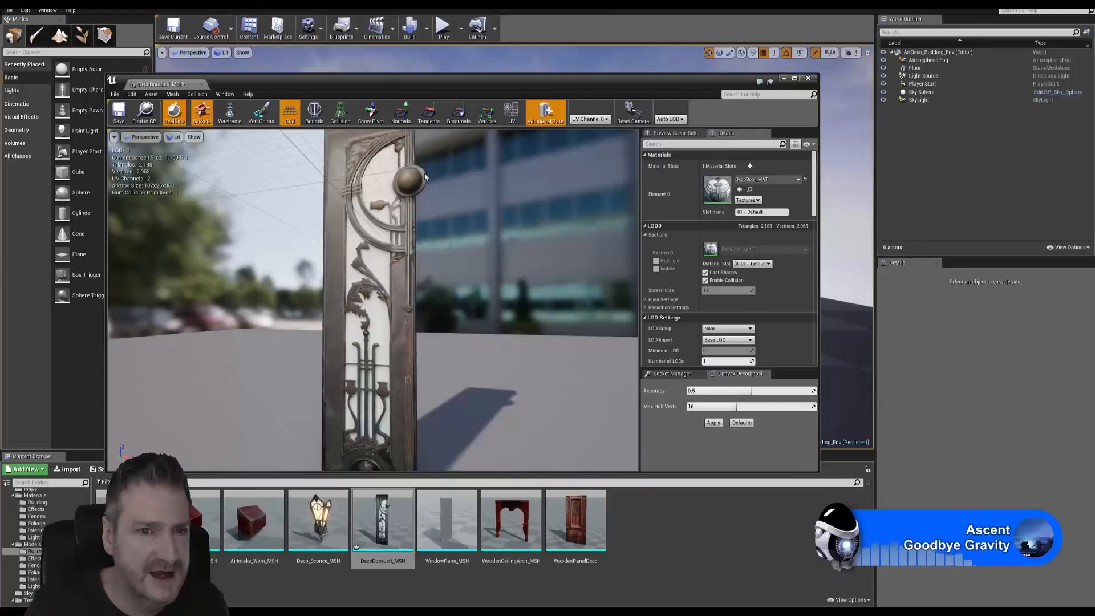
left_click_drag(464, 288, 400, 381)
left_click_drag(371, 342, 335, 330)
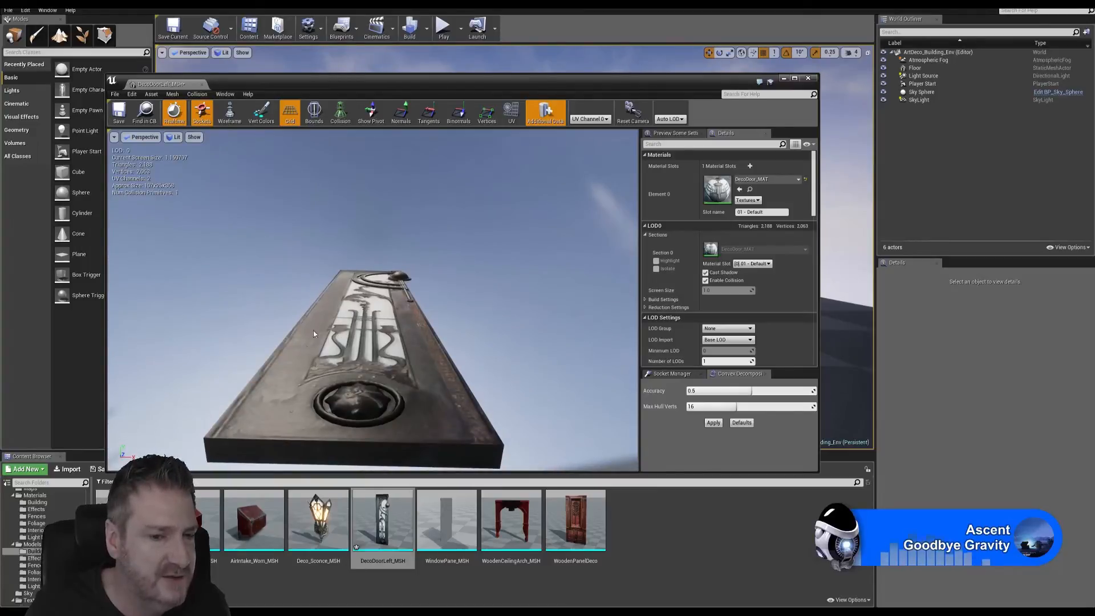
left_click_drag(285, 391, 268, 363)
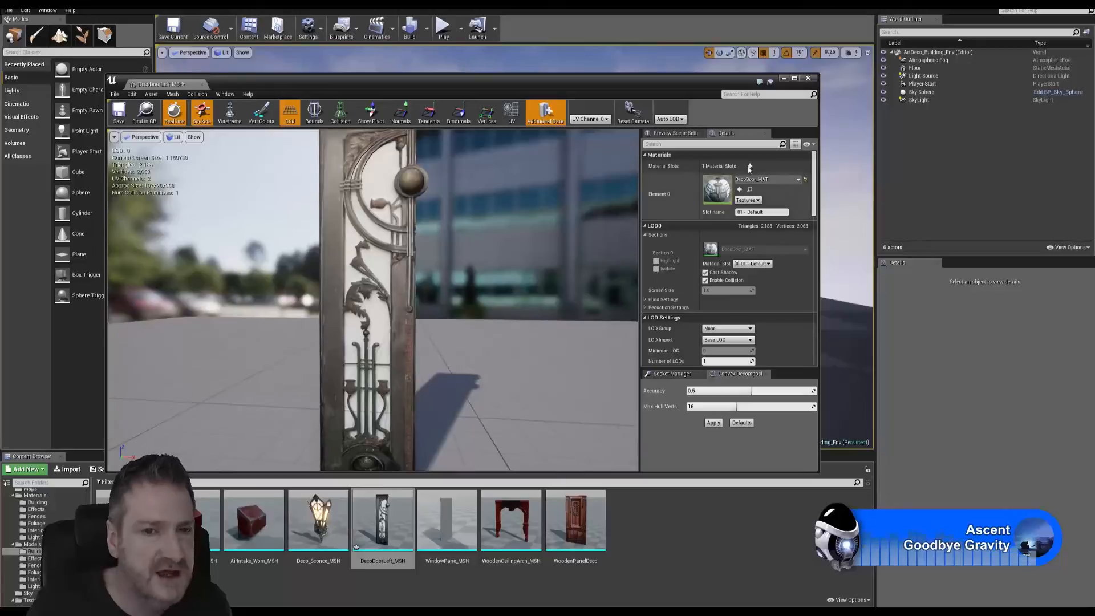
left_click(808, 78)
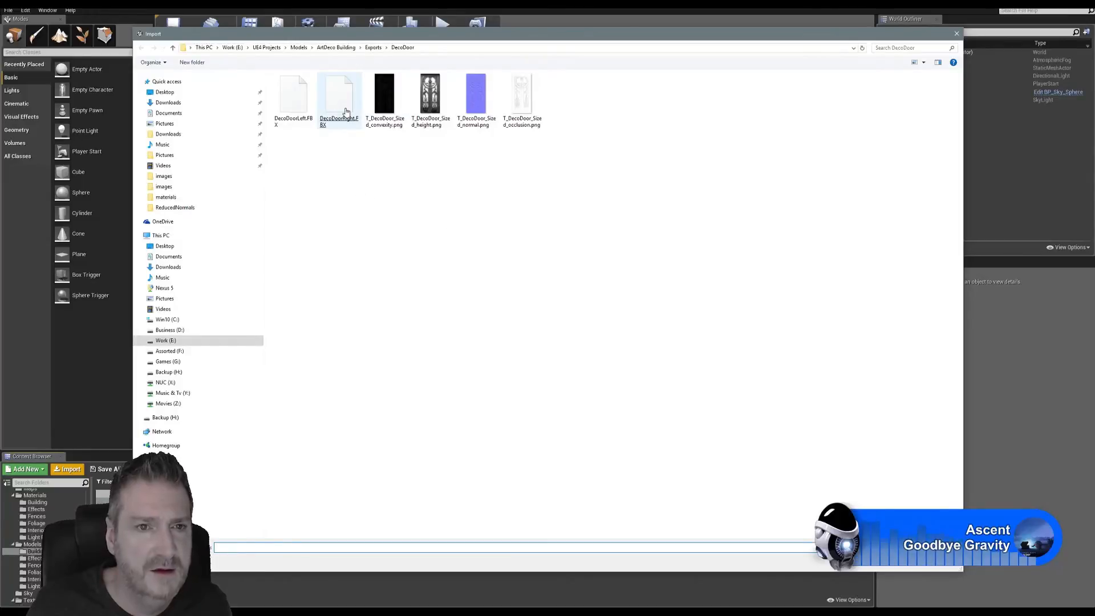
- Import DecoDoorRight.FBX from the DecoDoor exports folder into the Models/Building folder
double_click(357, 123)
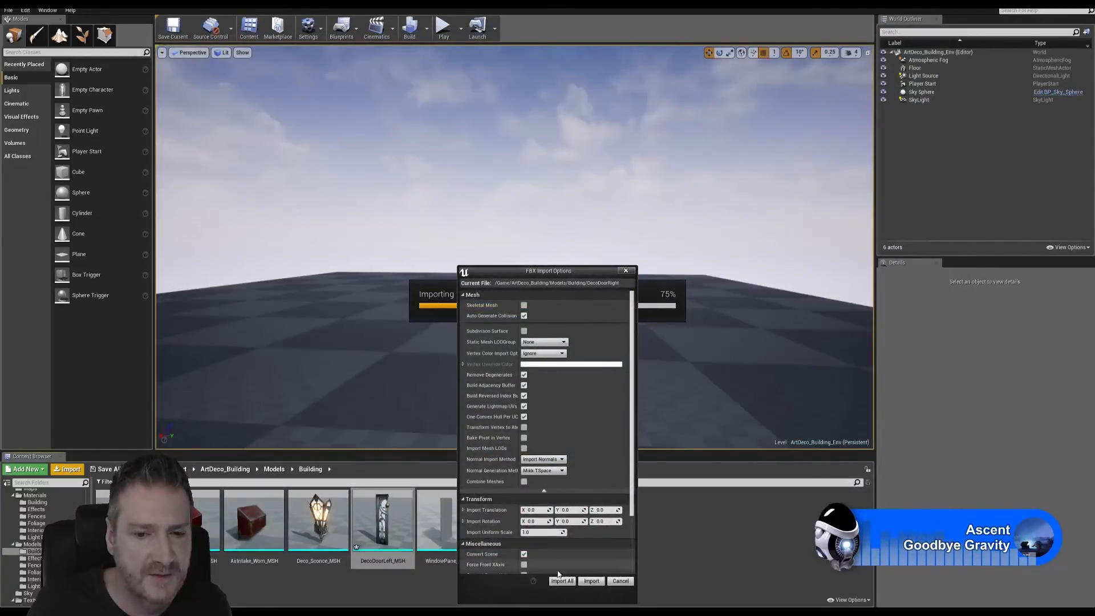
left_click(592, 580)
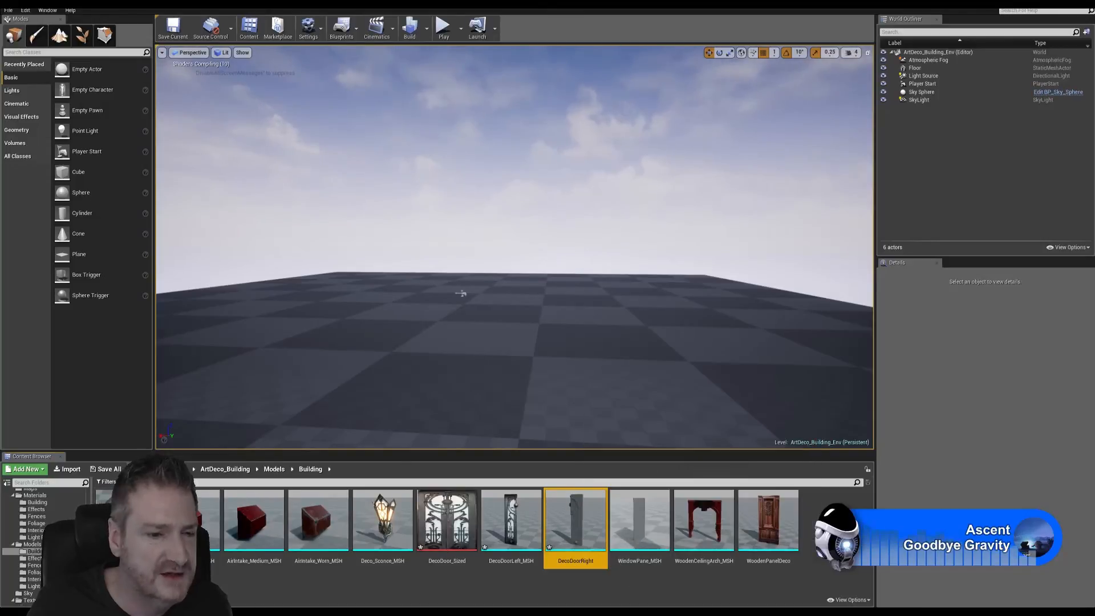
- Assign the DecoDoor_MAT material to the DecoDoorRight mesh's material slot and save the mesh
left_click(42, 503)
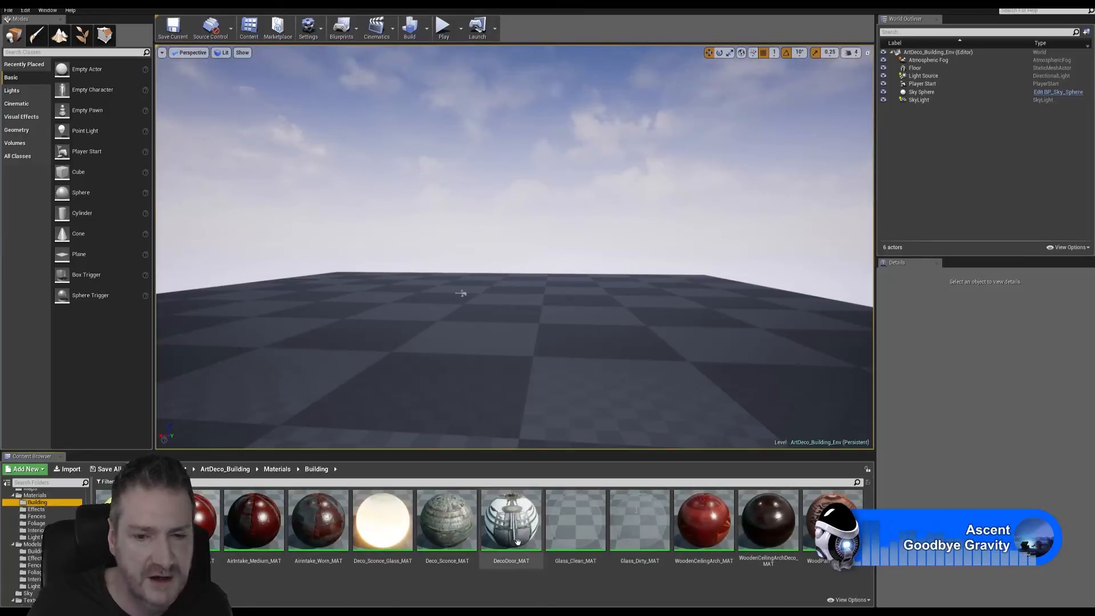
left_click(523, 516)
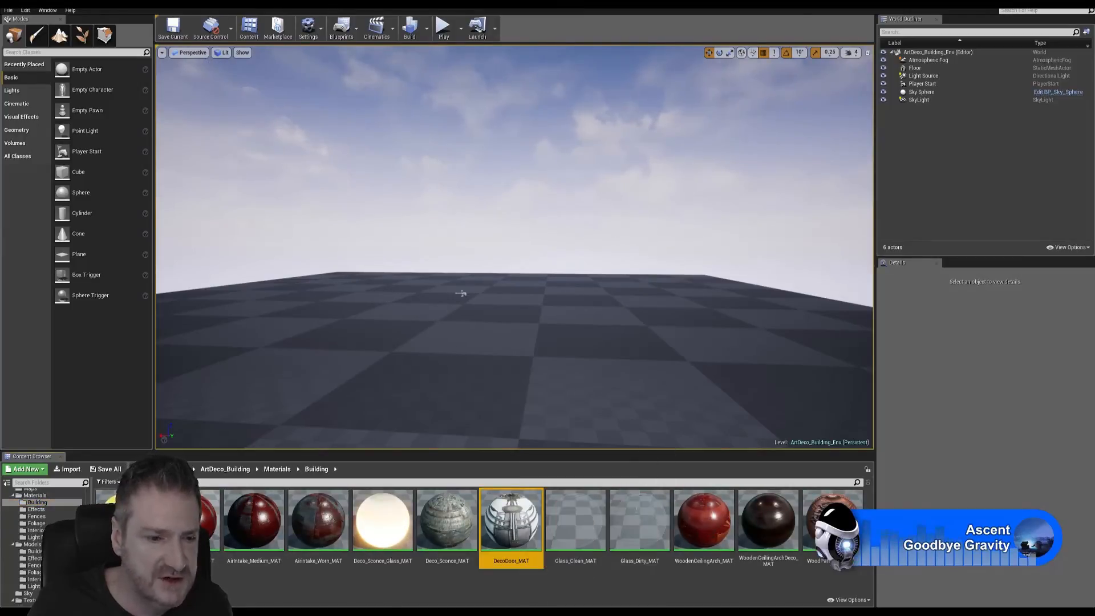
left_click(34, 551)
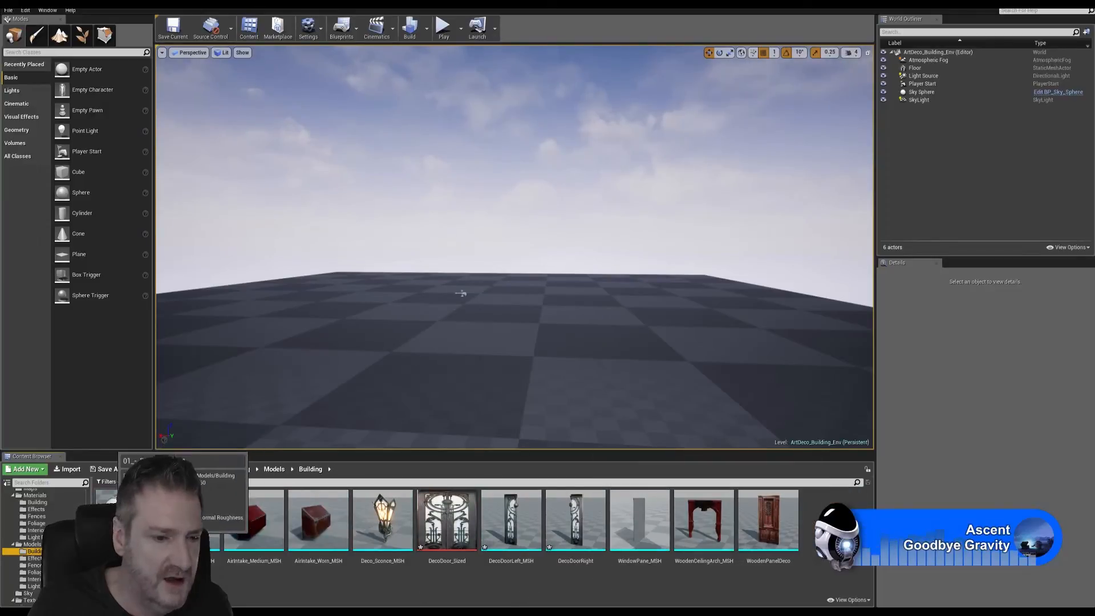
double_click(592, 549)
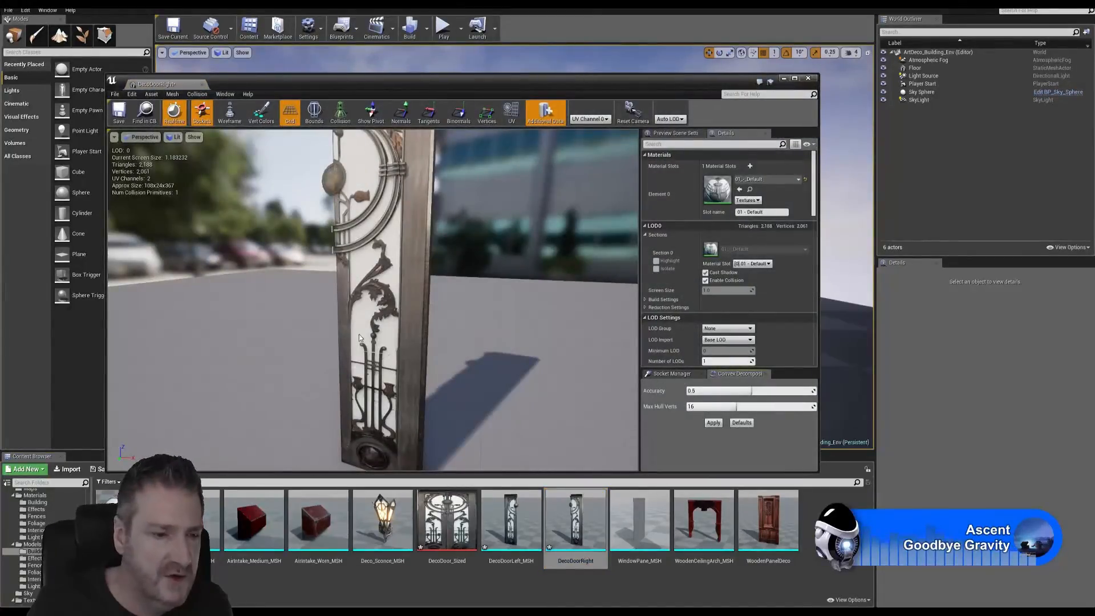
left_click(47, 503)
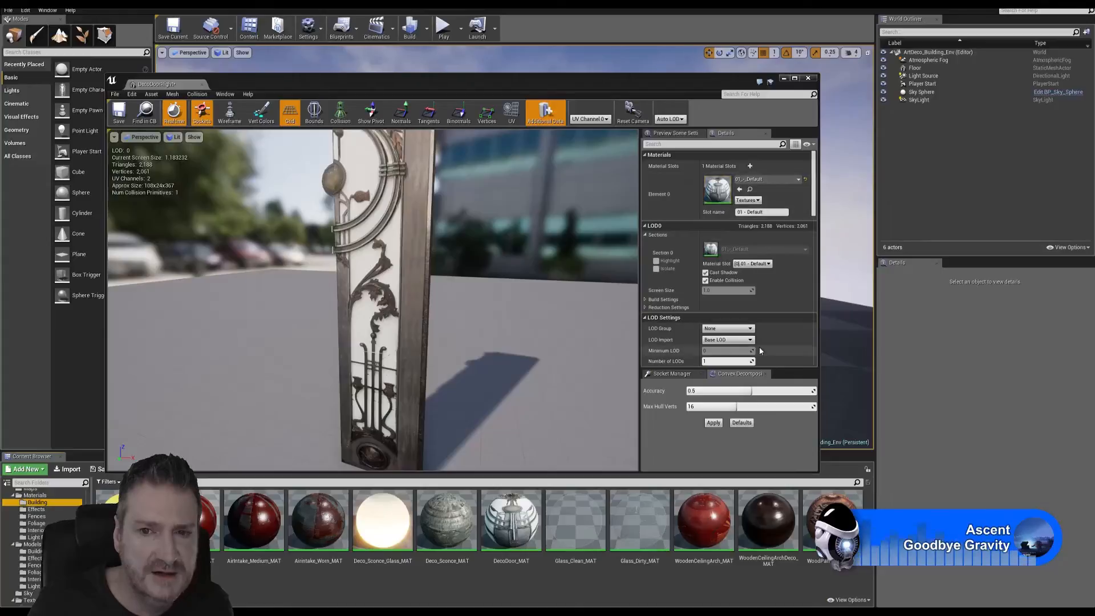
left_click_drag(511, 521, 717, 193)
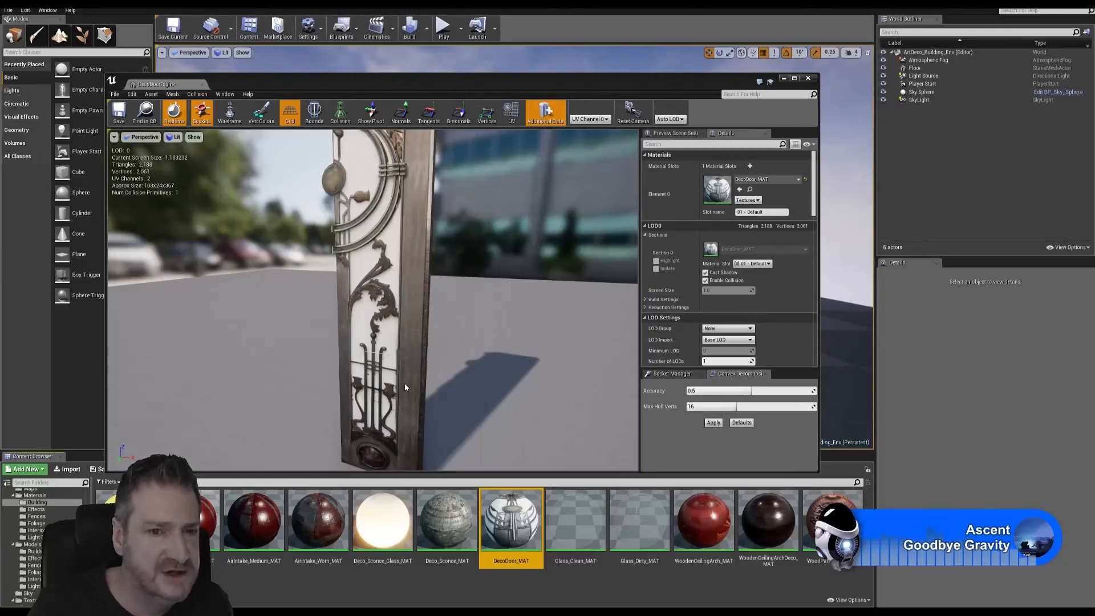
left_click(119, 114)
left_click(810, 79)
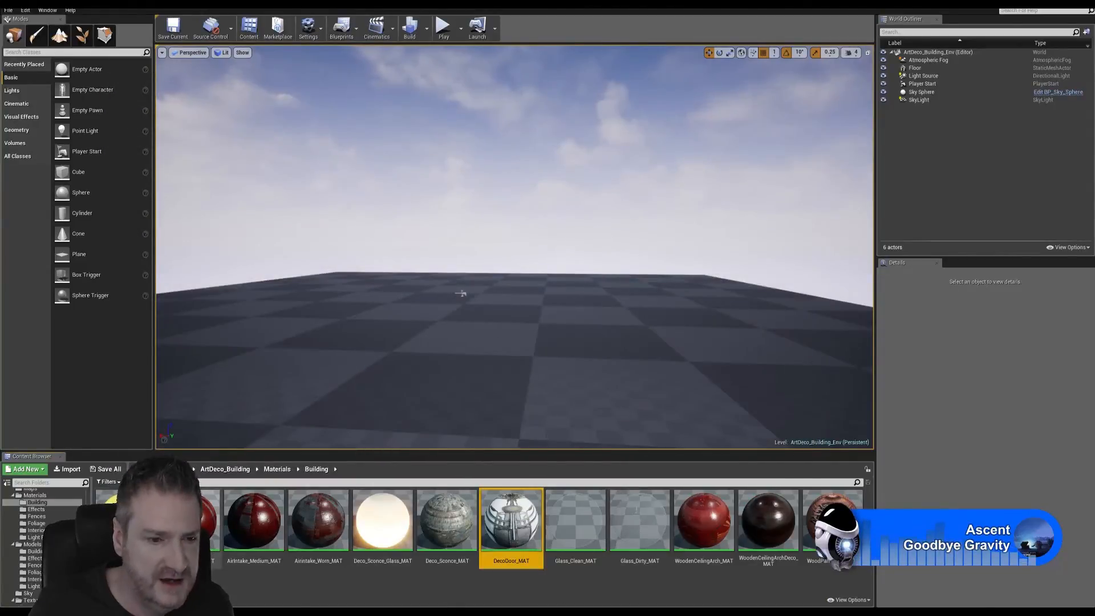
- Delete the imported default material and the DecoDoor_Sized texture from the Models/Building folder
left_click(35, 551)
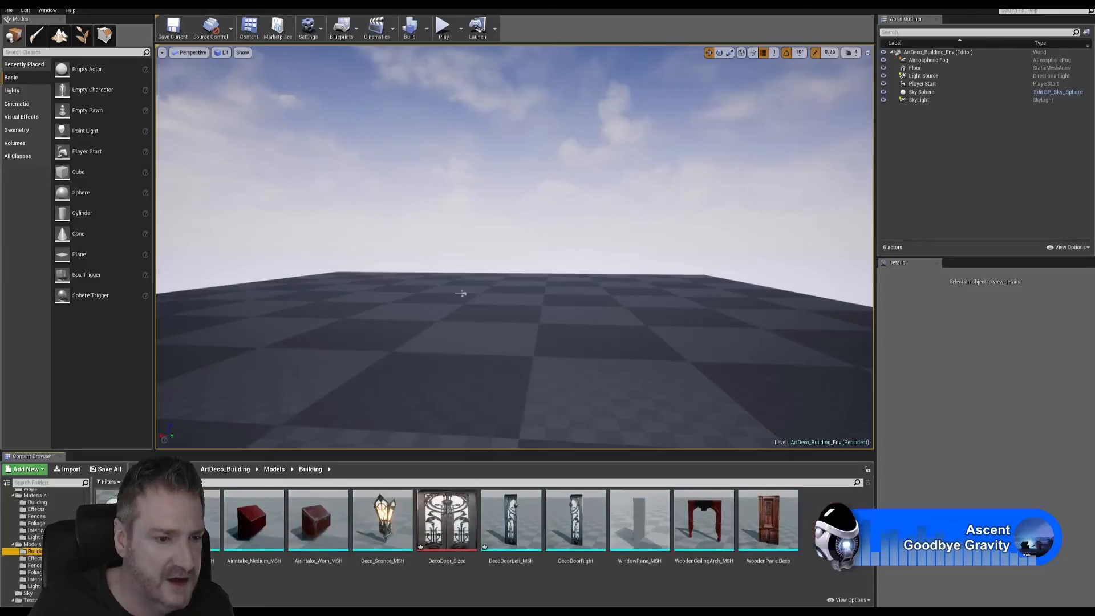
right_click(130, 519)
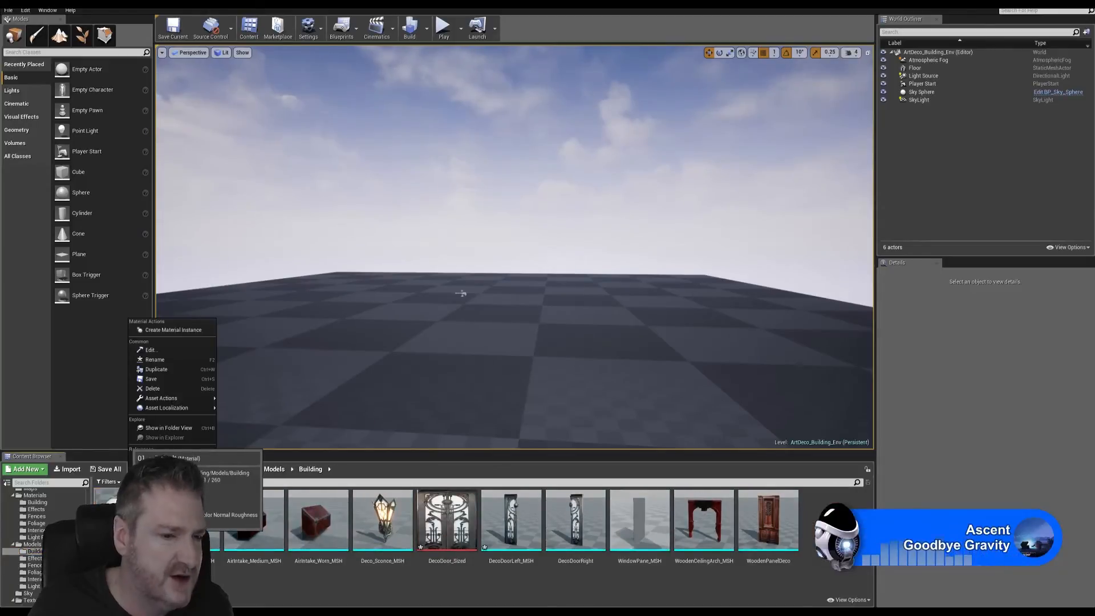
left_click(153, 389)
left_click(501, 445)
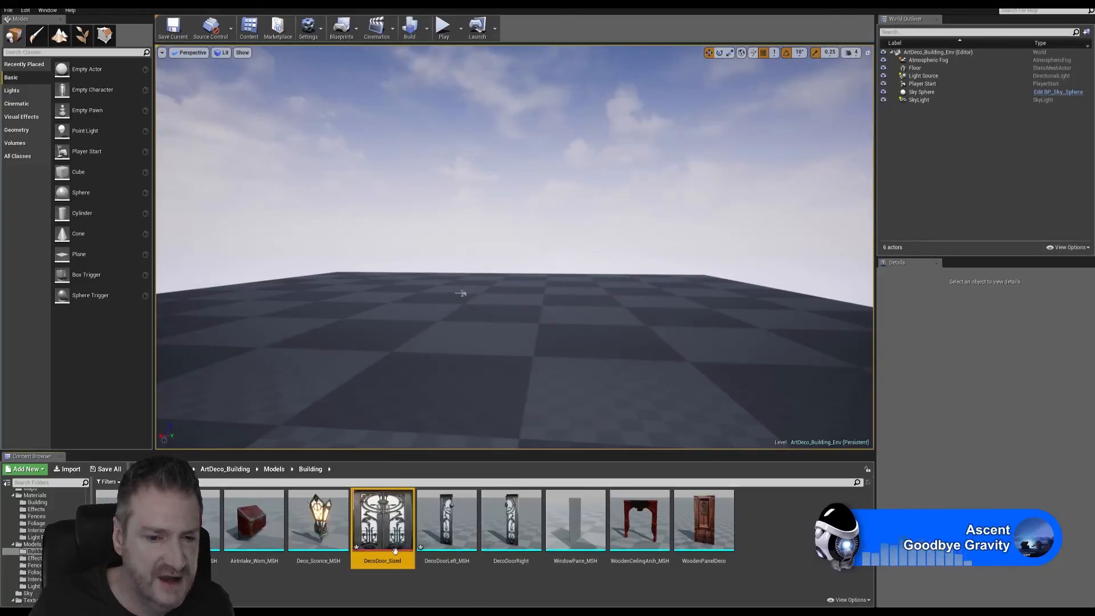
right_click(386, 521)
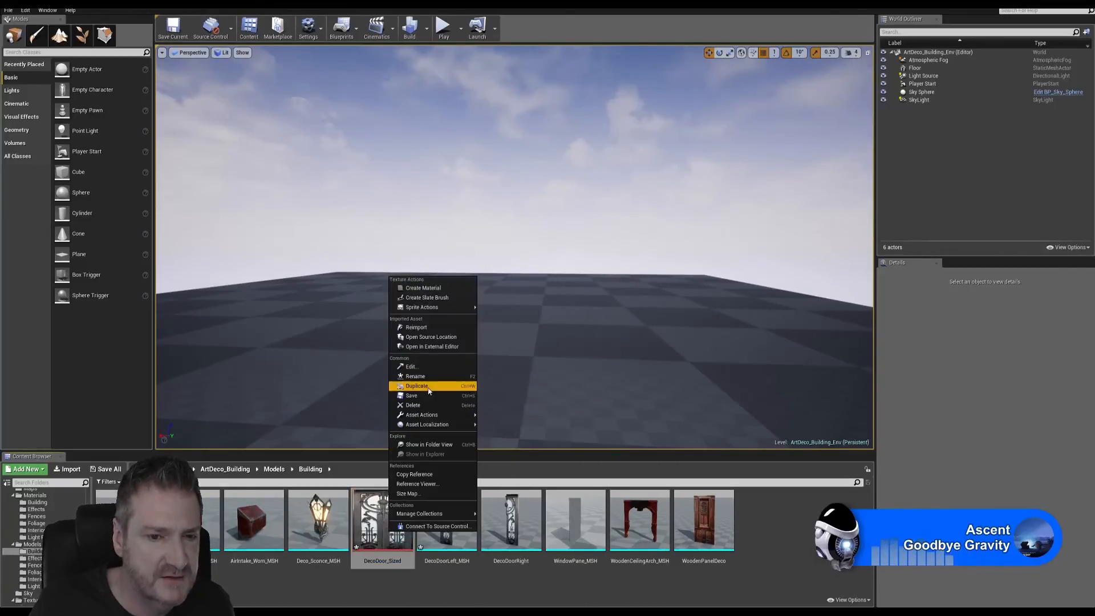
left_click(418, 405)
left_click(513, 446)
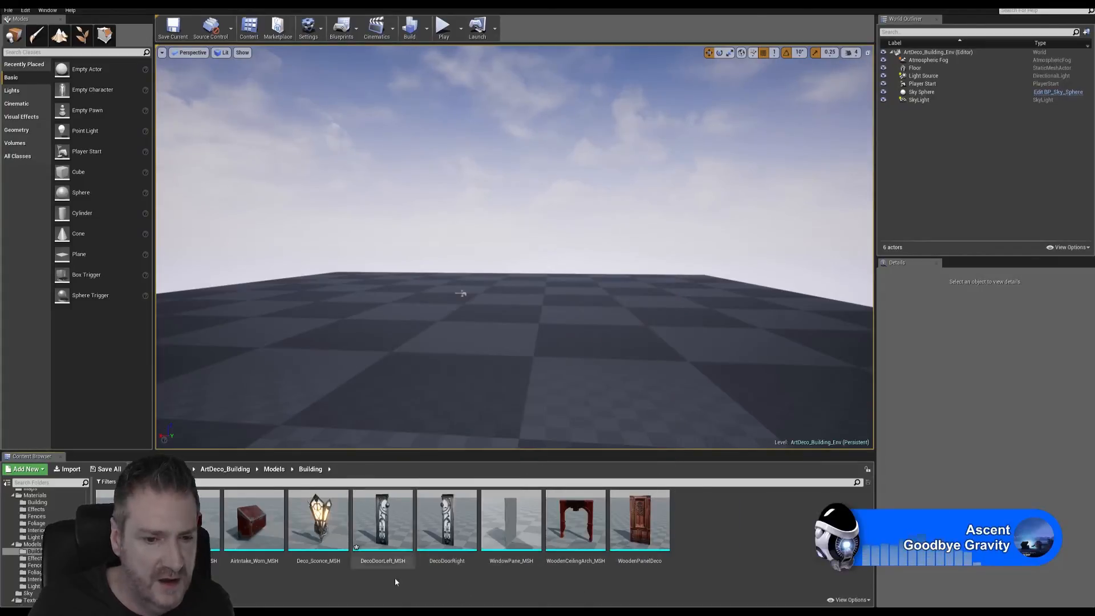
- Examine the whole DecoDoorLeft_MSH mesh with its material in the mesh editor
double_click(392, 520)
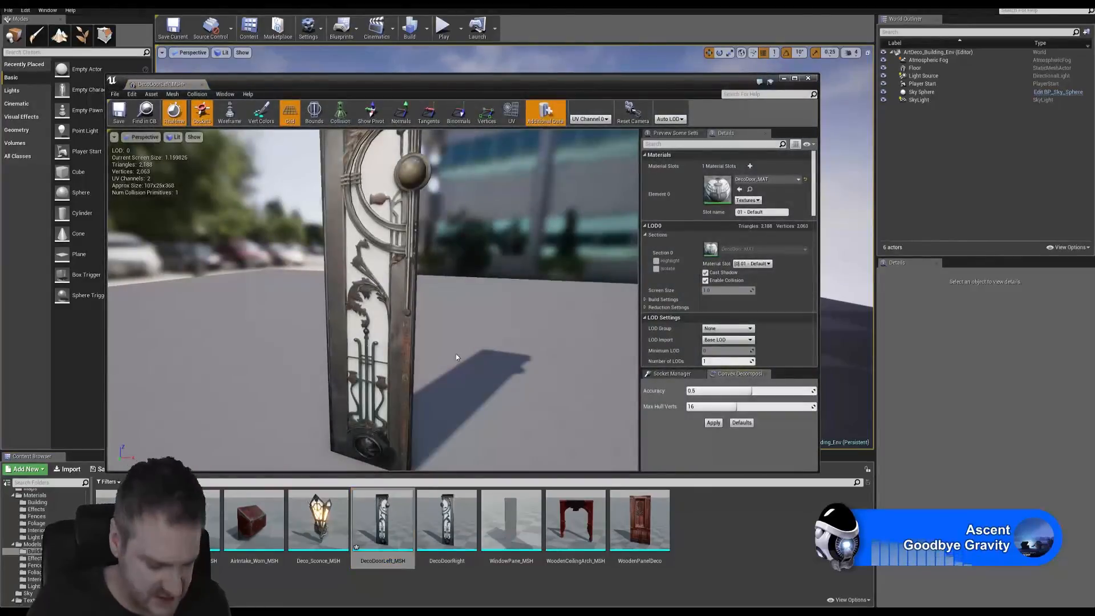
left_click_drag(452, 344, 456, 383, "alt")
scroll(456, 346, "down", 3)
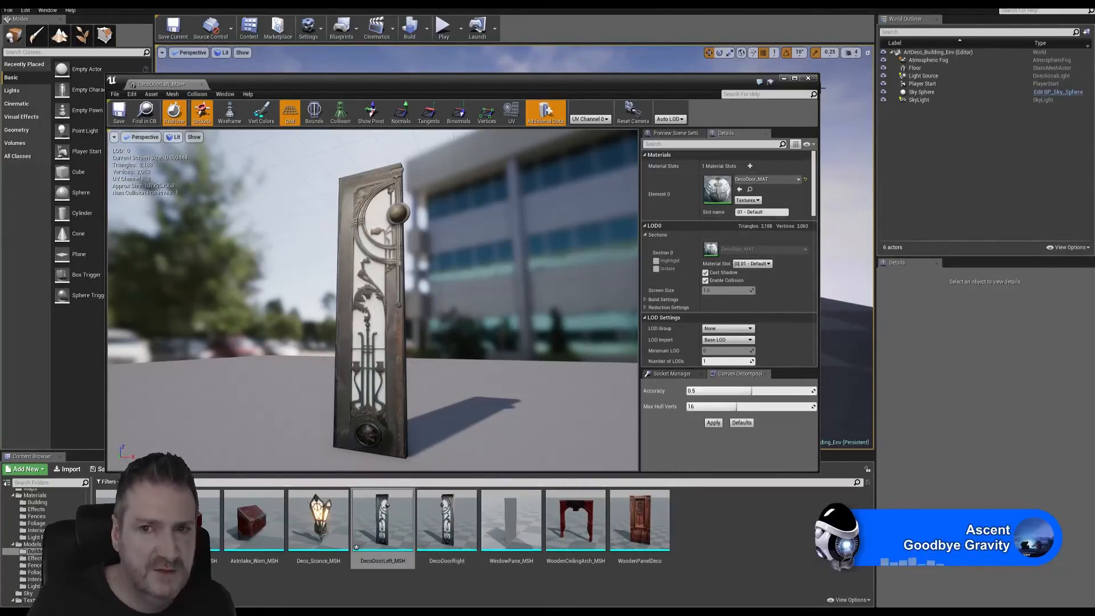
left_click(808, 79)
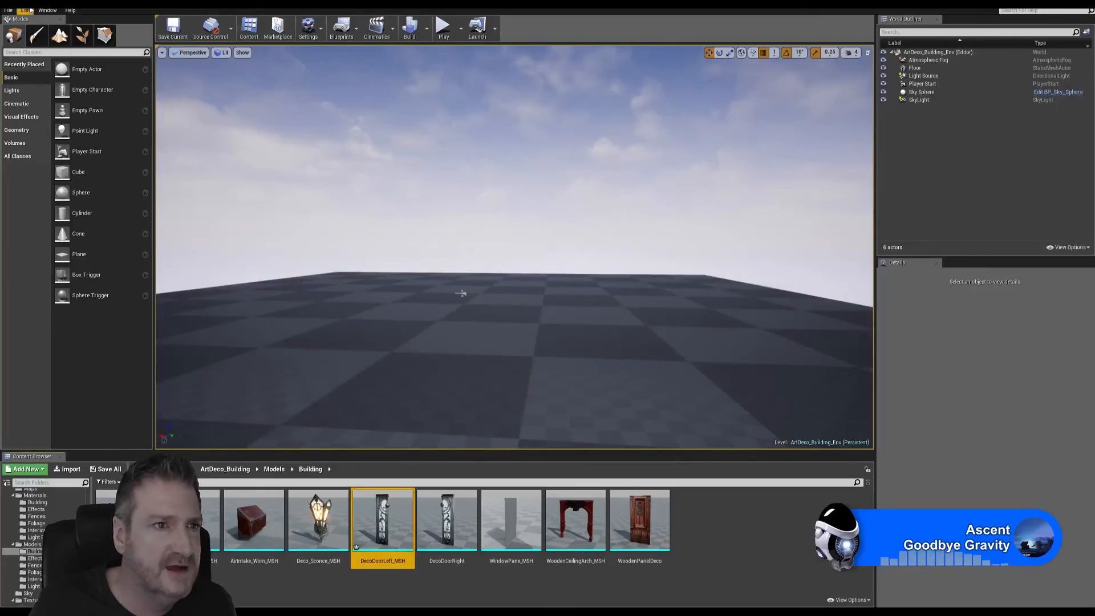
- Save all unsaved levels and assets of the project
left_click(7, 11)
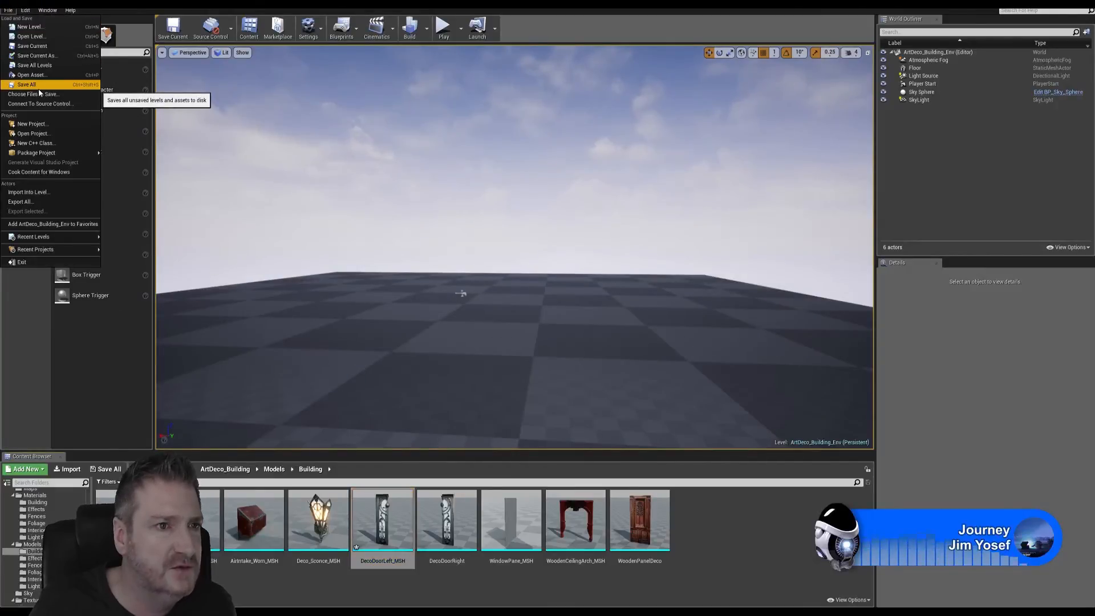
left_click(306, 145)
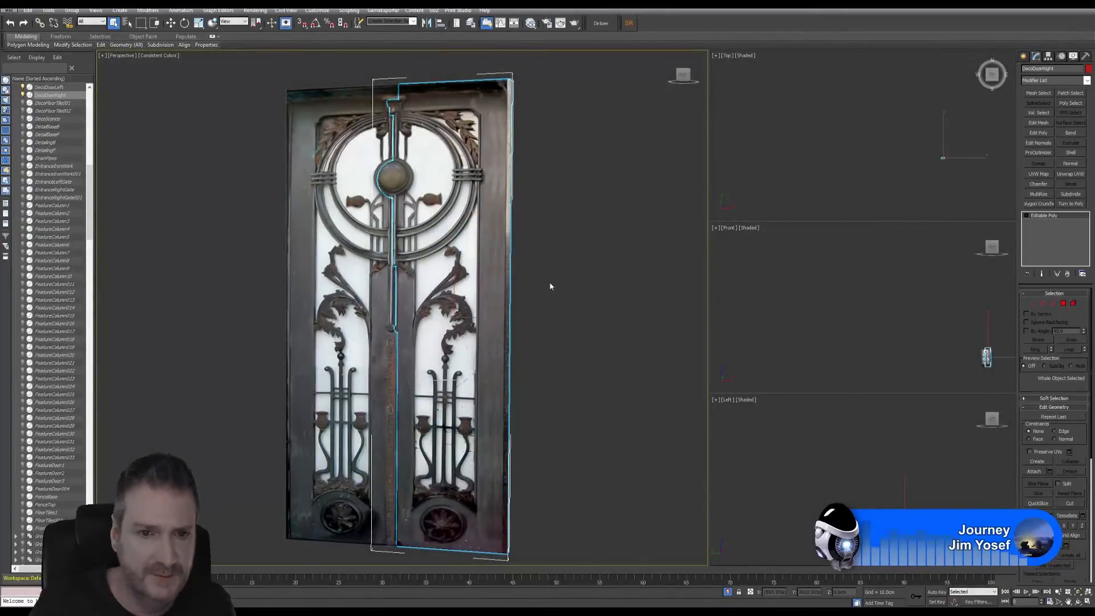
- Switch to 3ds Max, clear the door selection and end isolation to show the building and all decoration objects
left_click(556, 170)
left_click(48, 10)
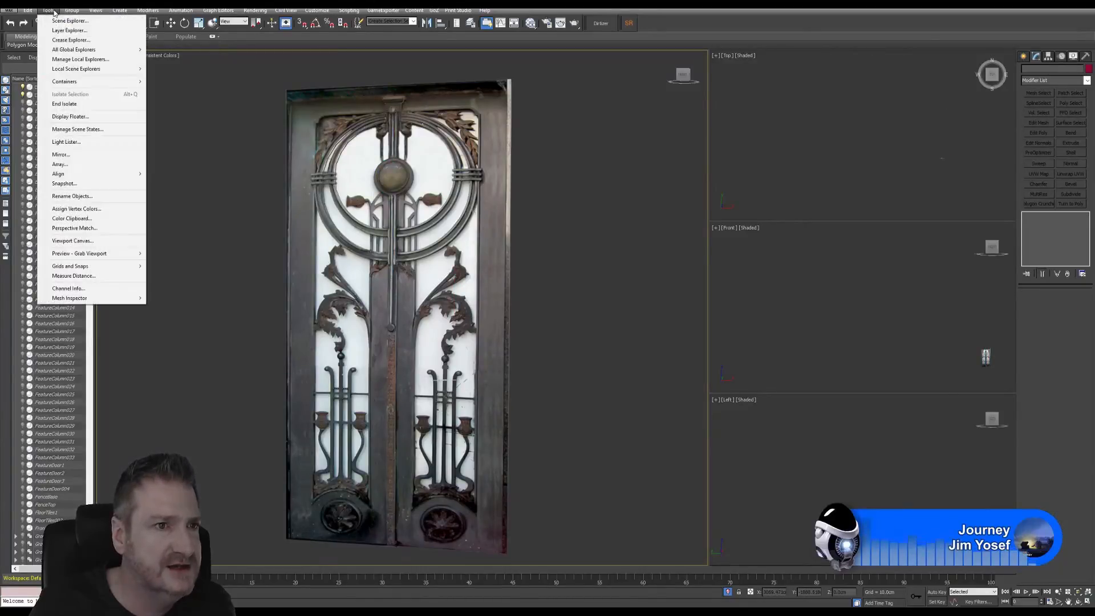
left_click(74, 104)
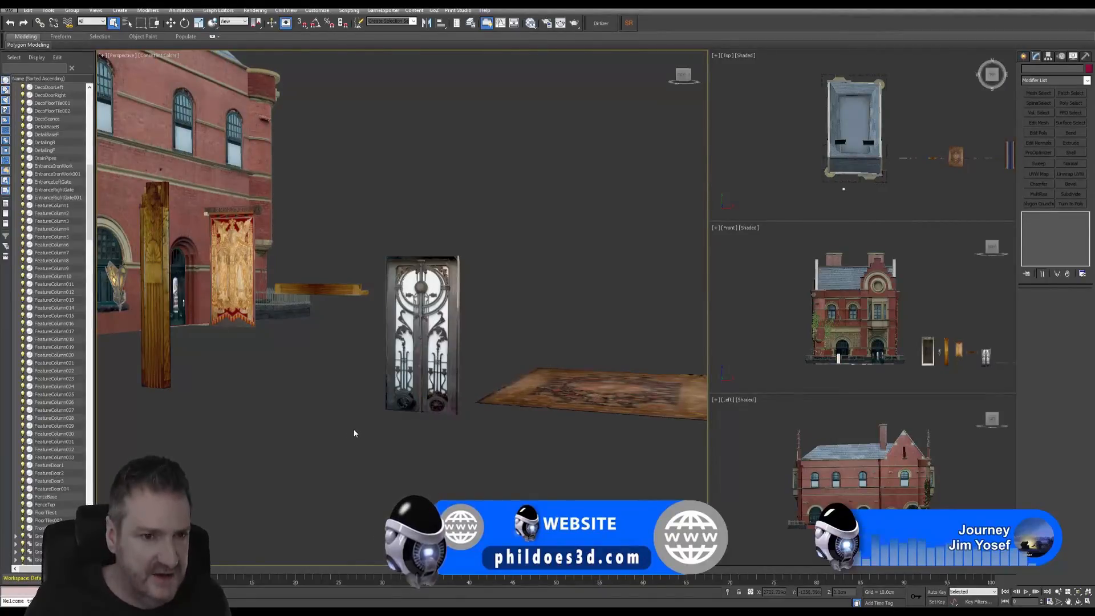
middle_click_drag(405, 460, 301, 457)
scroll(353, 470, "down", 4)
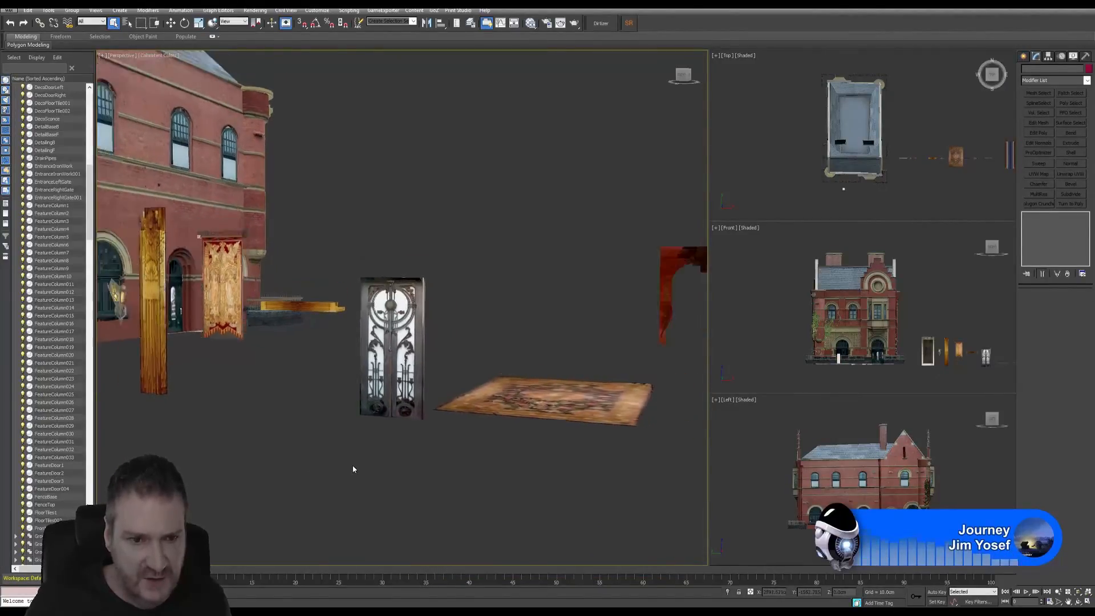
scroll(354, 471, "down", 3)
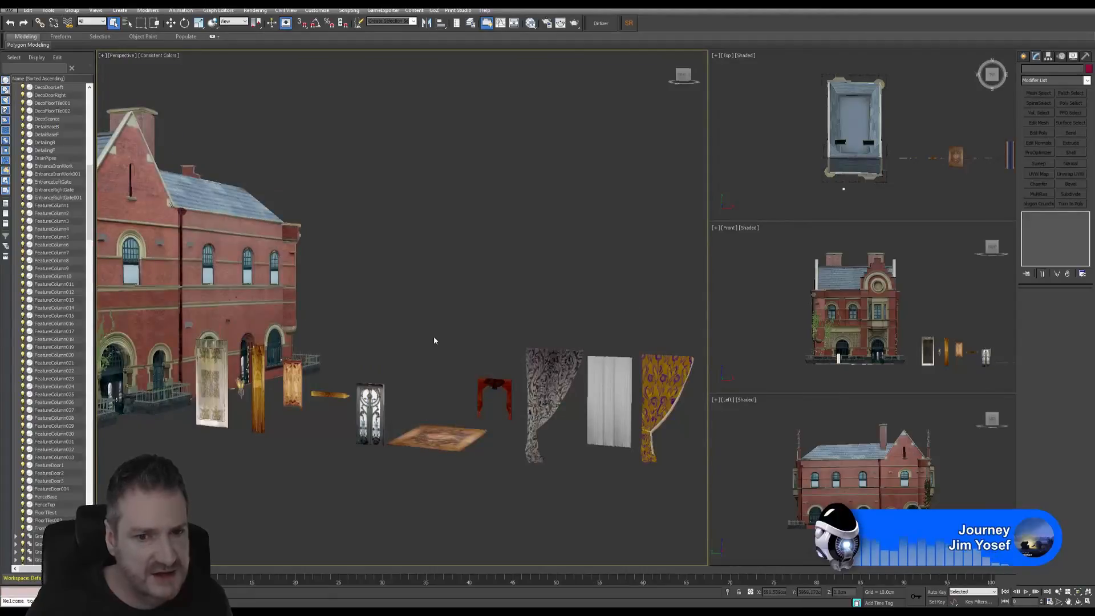
- Find the rusty iron gate among the decoration objects, isolate it and clear the selection
middle_click_drag(433, 340, 286, 273)
middle_click_drag(513, 264, 358, 260)
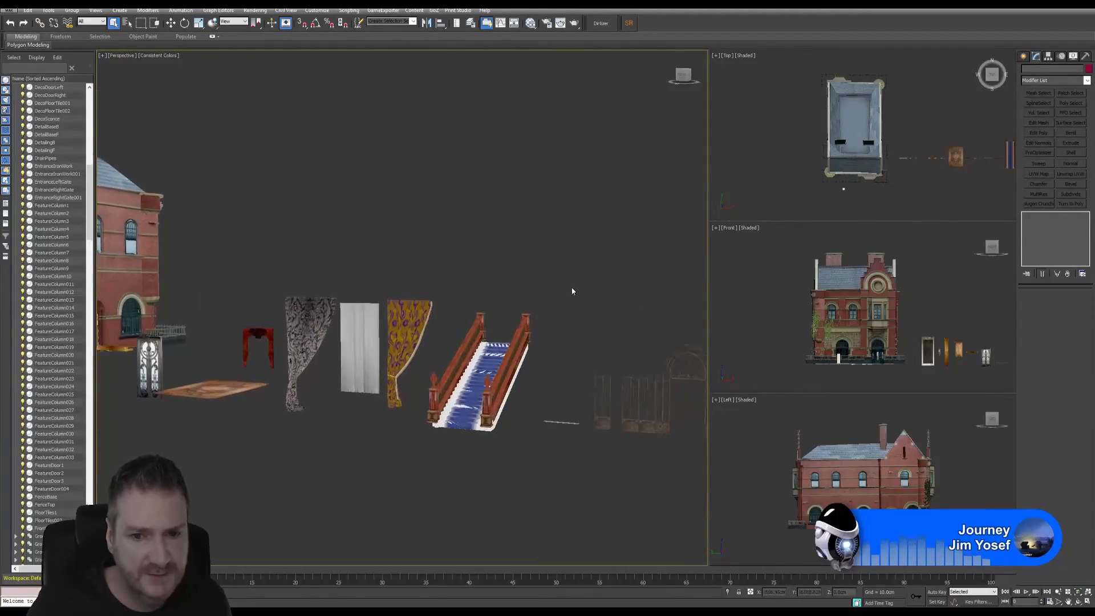
middle_click_drag(572, 289, 366, 261)
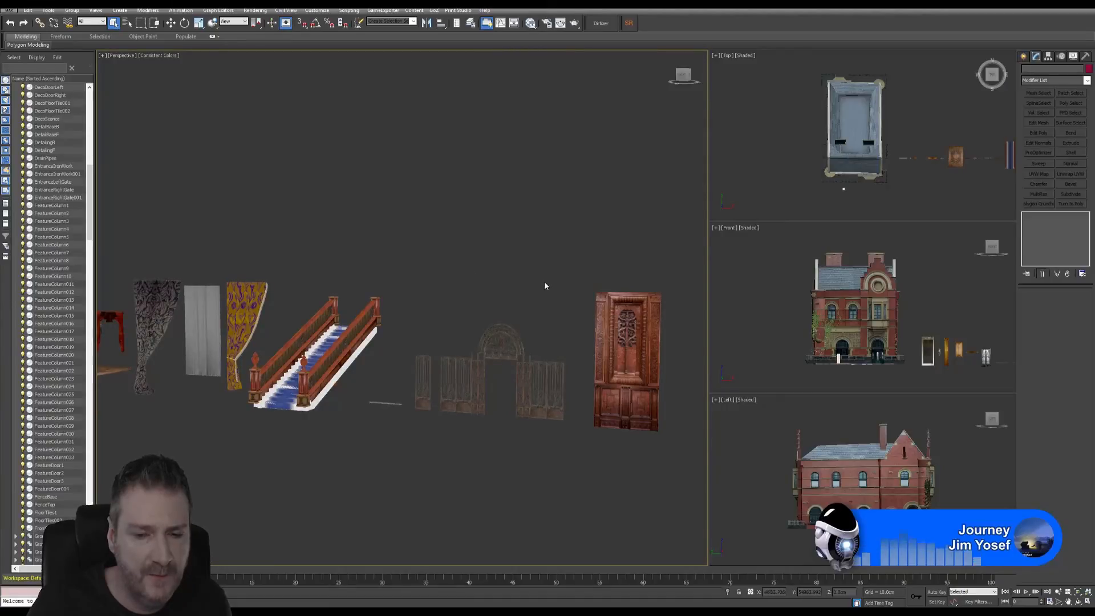
mouse_move(545, 286)
middle_mouse_down()
mouse_move(298, 257)
mouse_move(481, 280)
mouse_move(330, 281)
middle_mouse_up()
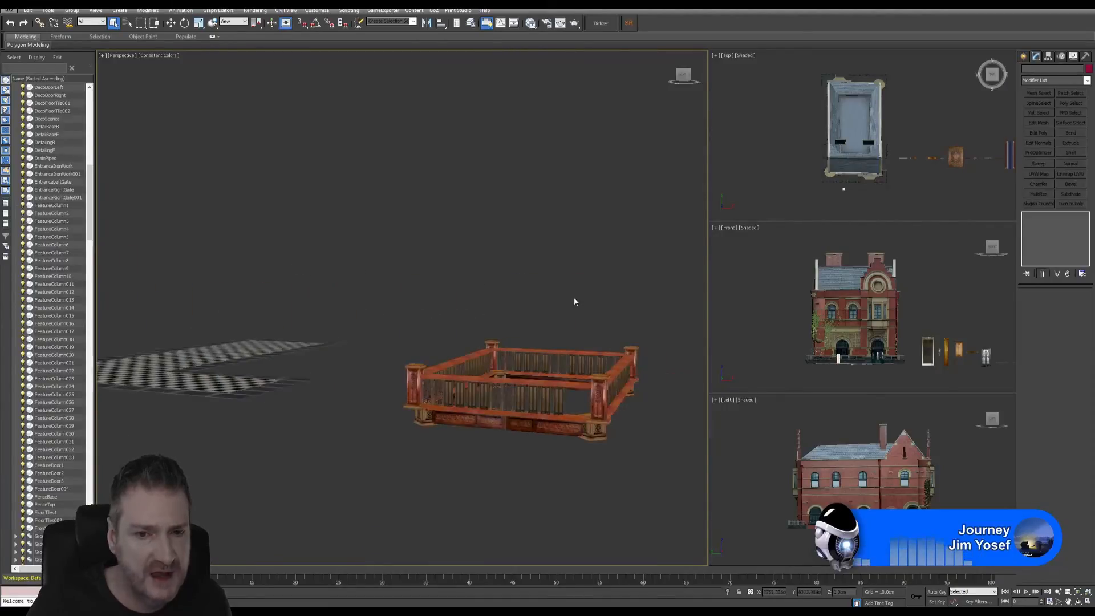
middle_click_drag(574, 298, 357, 282)
left_click(443, 332)
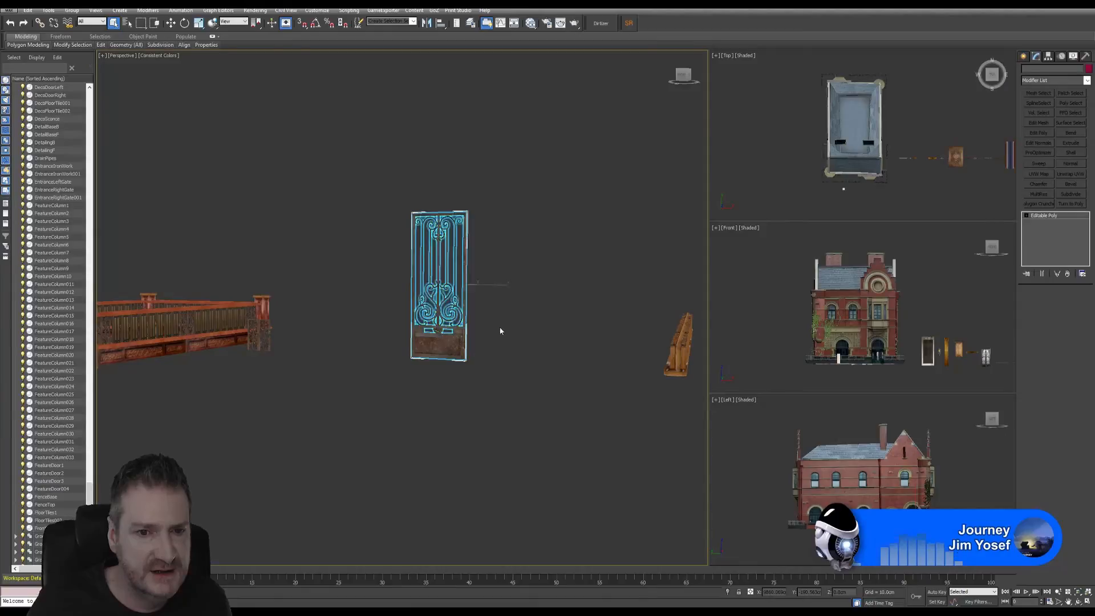
left_click(52, 11)
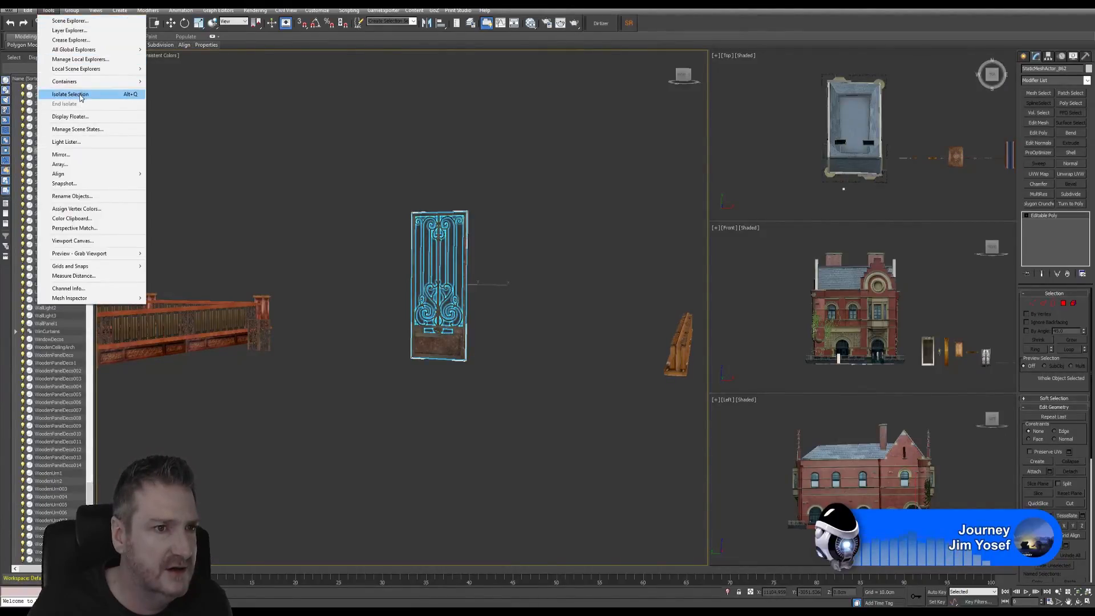
left_click(81, 95)
left_click(560, 410)
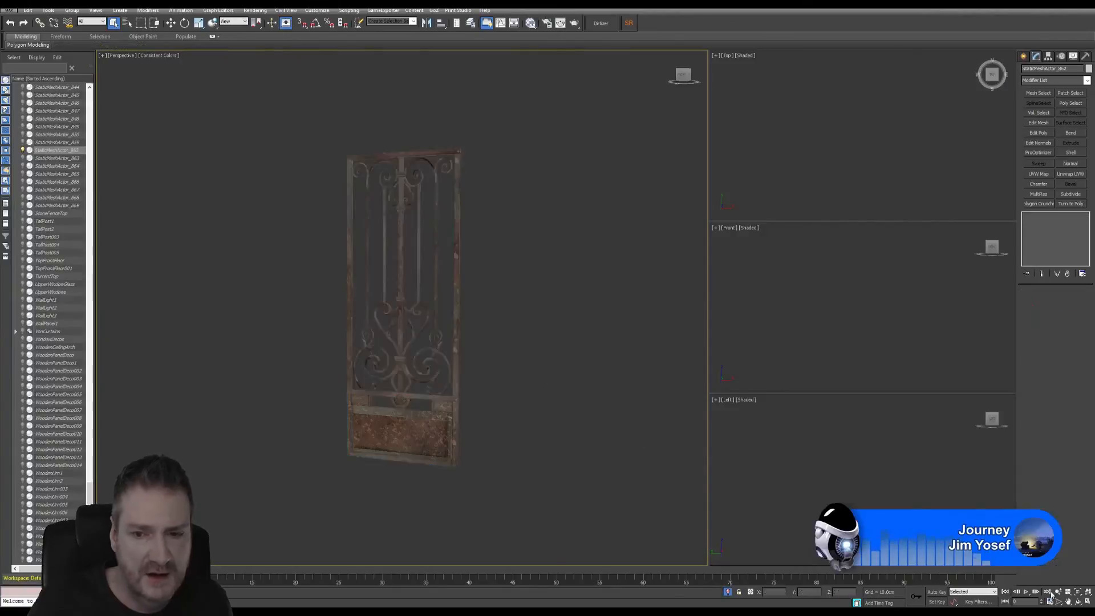
- Examine the isolated iron gate from several angles, including its lower scrollwork and rusted base panel, and return to the full view
left_click(1078, 601)
left_click_drag(430, 325, 456, 327)
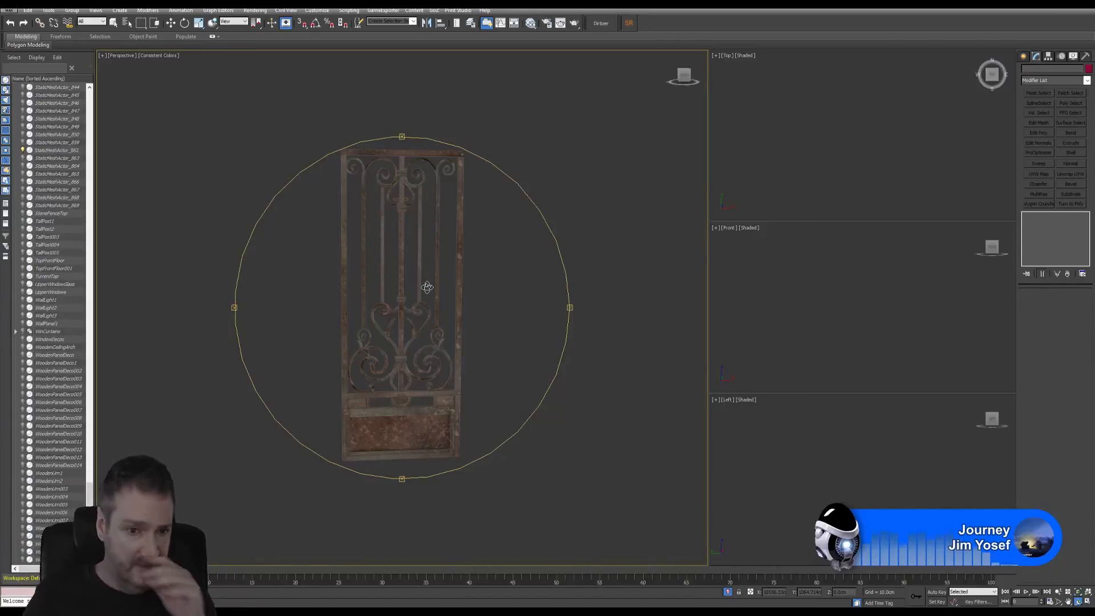
left_click_drag(416, 287, 323, 284)
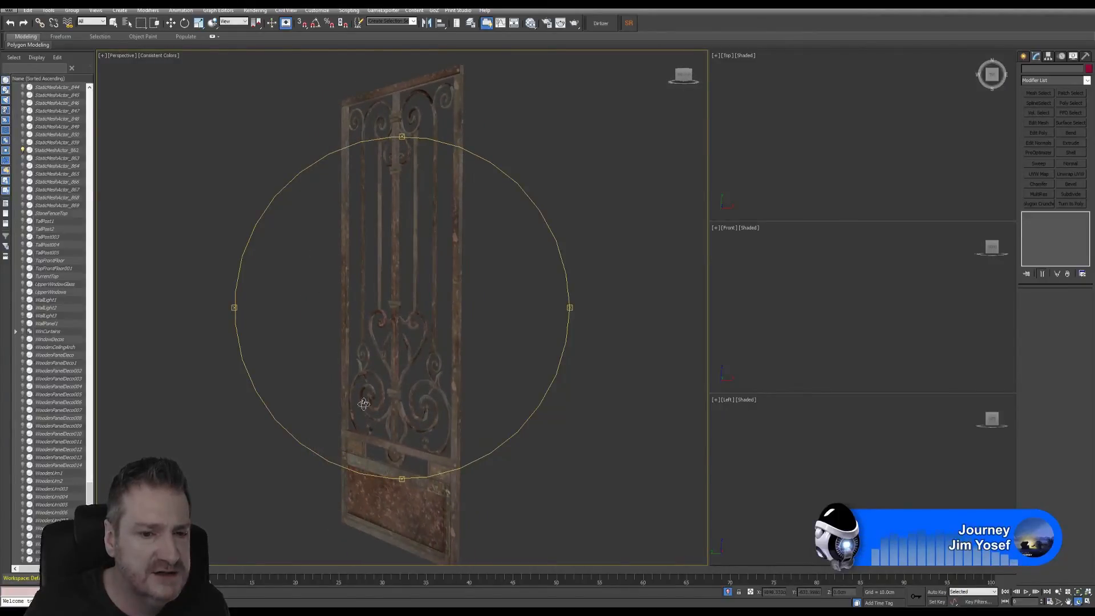
left_click_drag(375, 391, 413, 381)
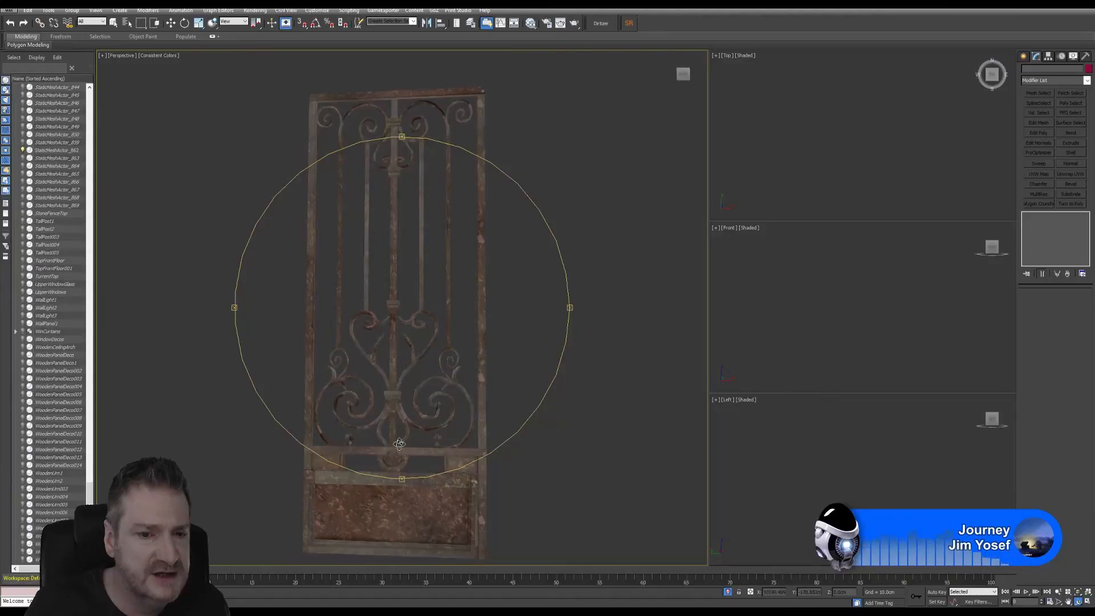
scroll(399, 443, "up", 3)
scroll(399, 443, "up", 2)
middle_click_drag(406, 389, 416, 230)
mouse_move(410, 365)
left_mouse_down()
mouse_move(548, 368)
mouse_move(285, 365)
mouse_move(394, 373)
left_mouse_up()
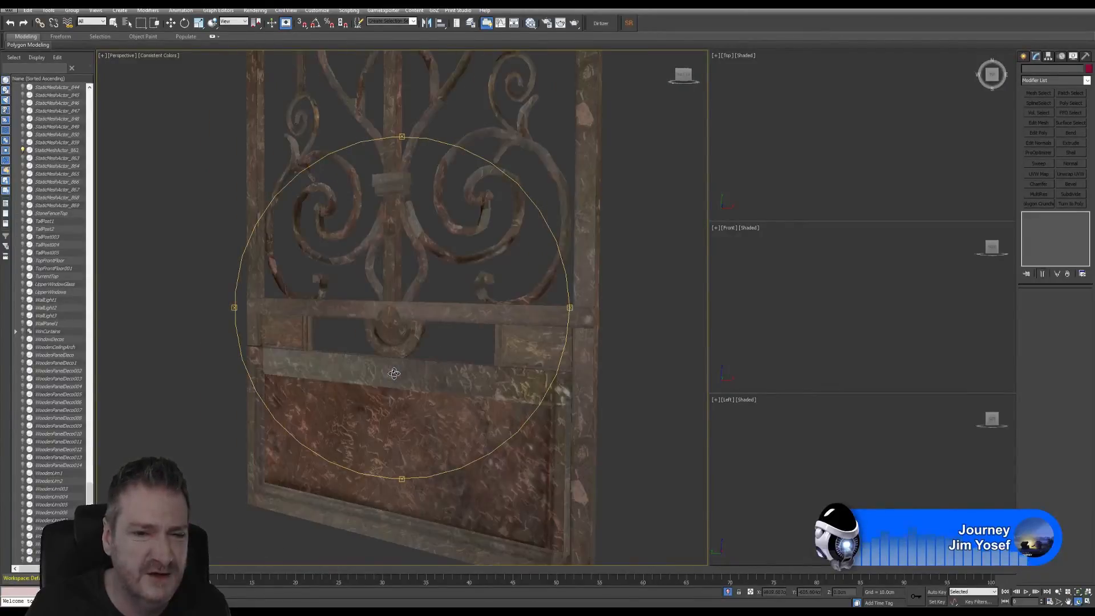
left_click_drag(403, 331, 413, 352)
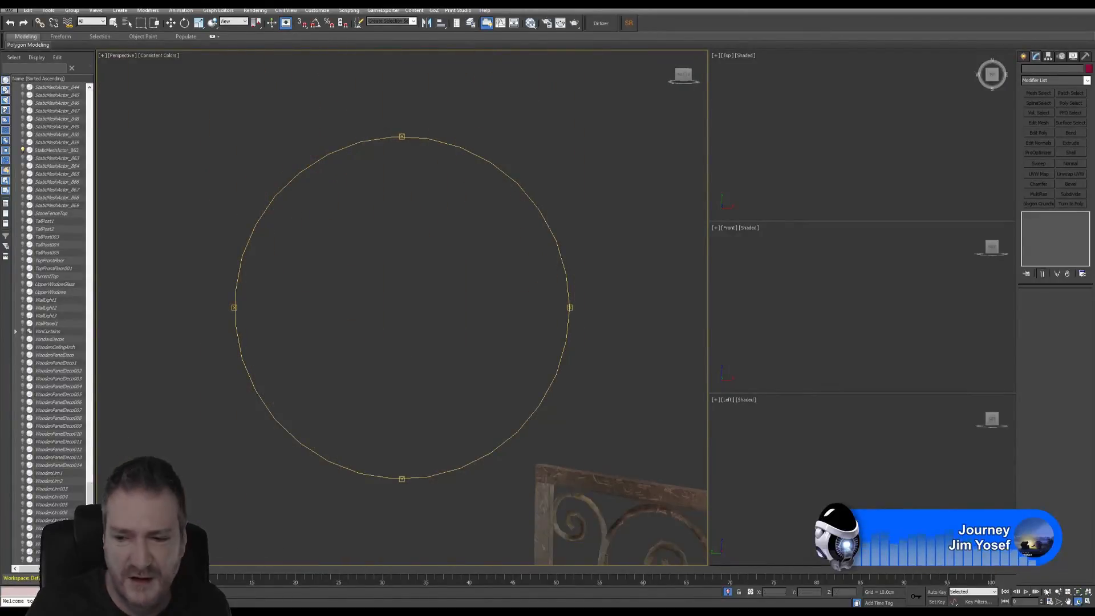
left_click(1078, 593)
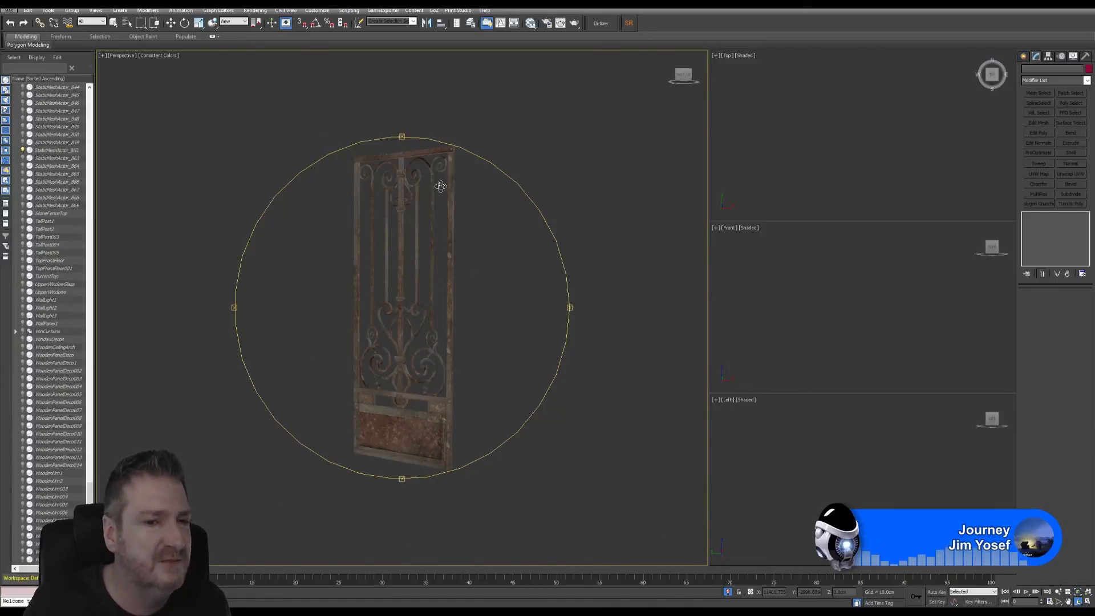
- Apply an Unwrap UVW modifier to the iron gate and turn off the display of its map seams
left_click(114, 23)
left_click(400, 243)
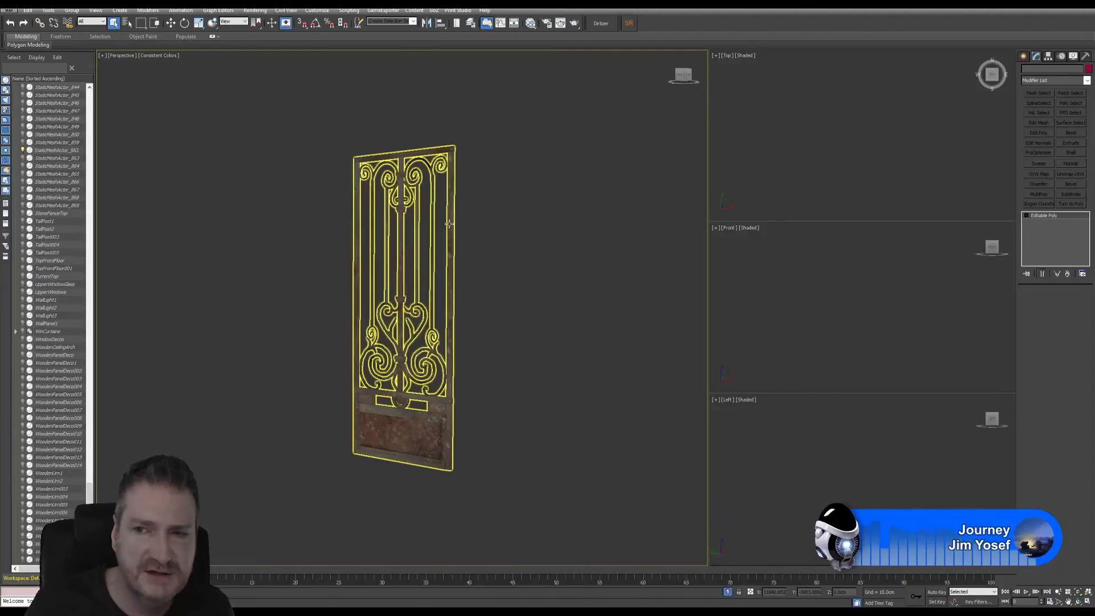
left_click(1071, 174)
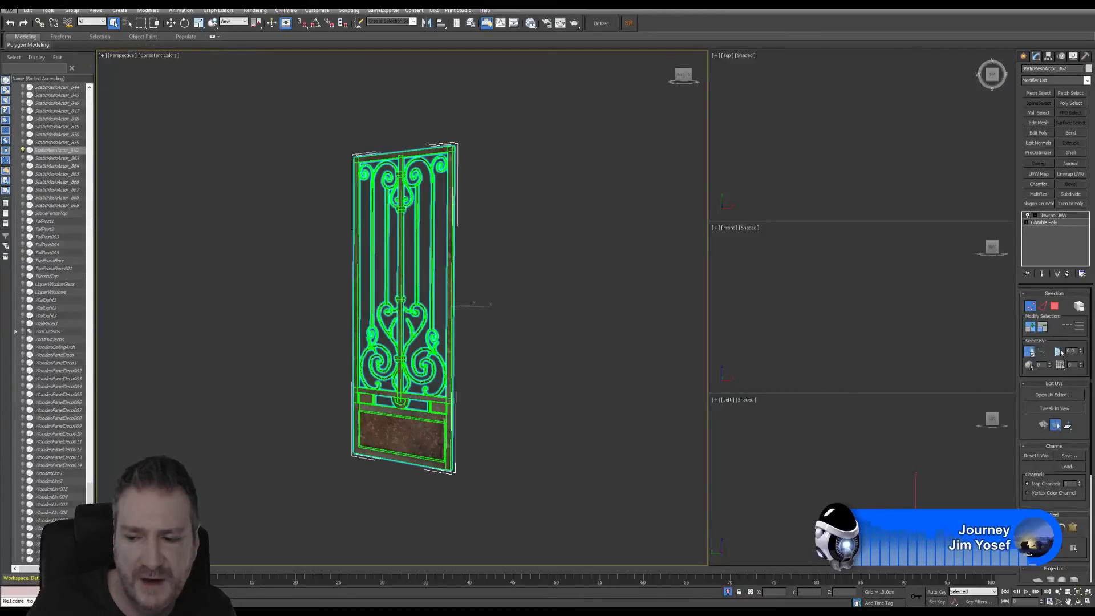
scroll(1055, 345, "down", 5)
left_click(1028, 522)
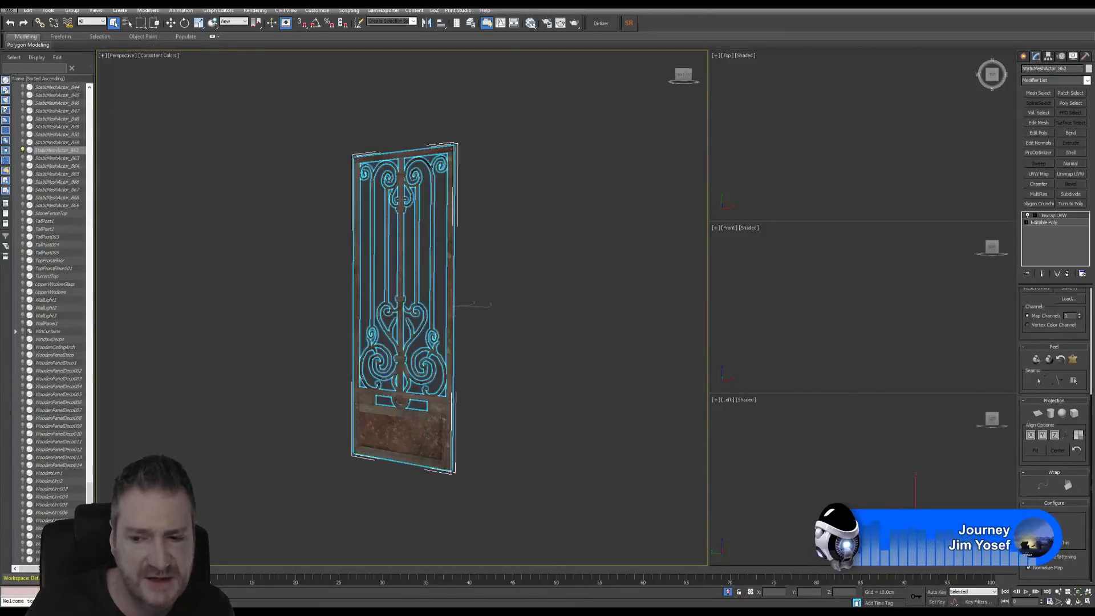
scroll(1032, 369, "up", 5)
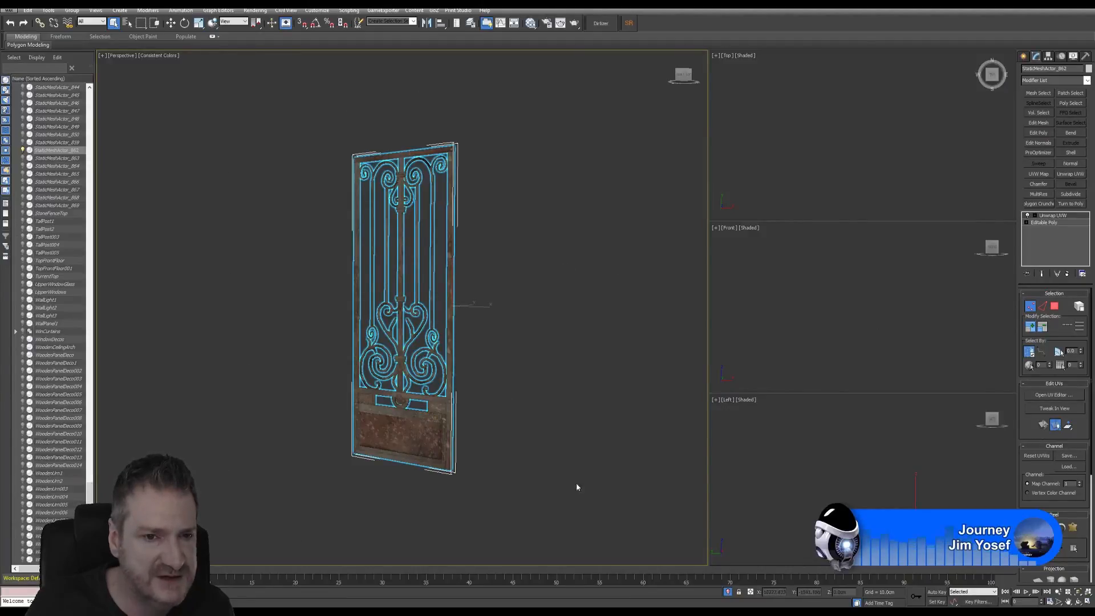
- Open the gate's UVs in the UV editor, select all UV polygons in polygon mode and clear the selection
left_click(1058, 397)
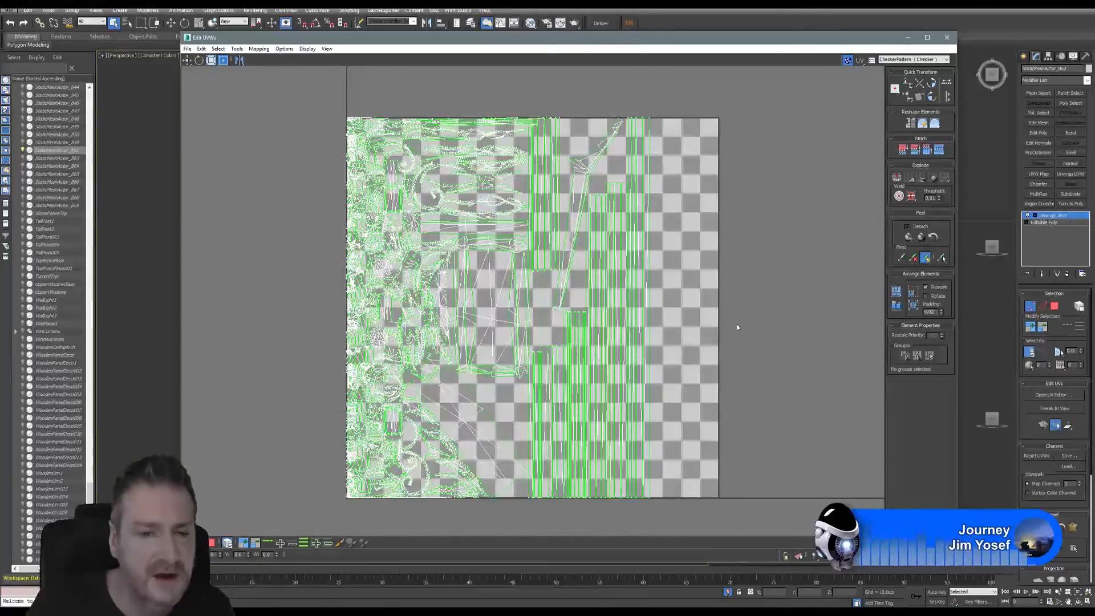
left_click(211, 543)
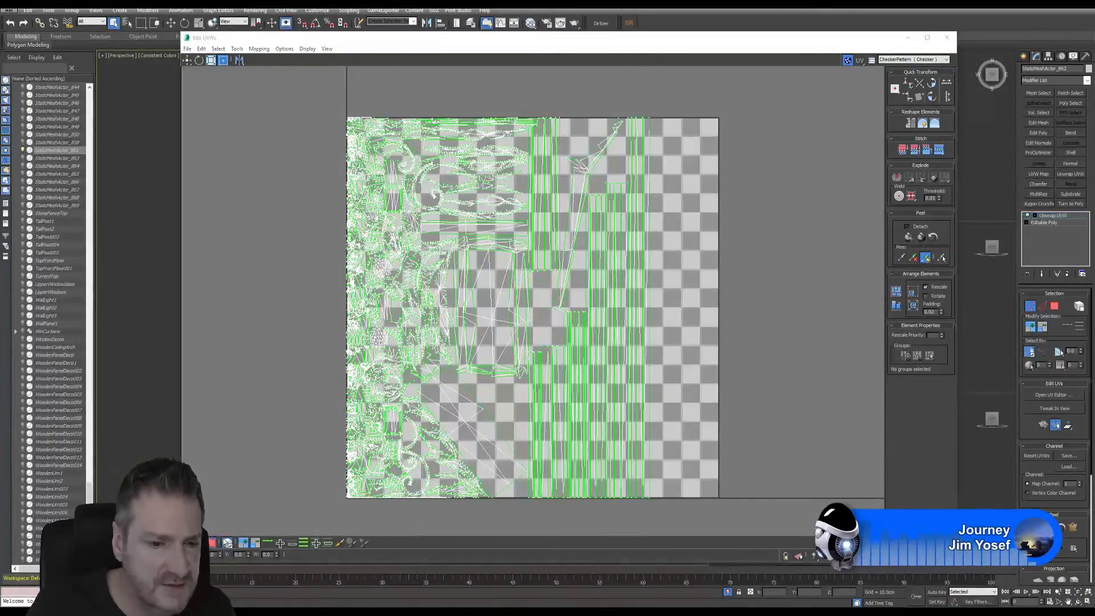
left_click_drag(754, 508, 762, 507)
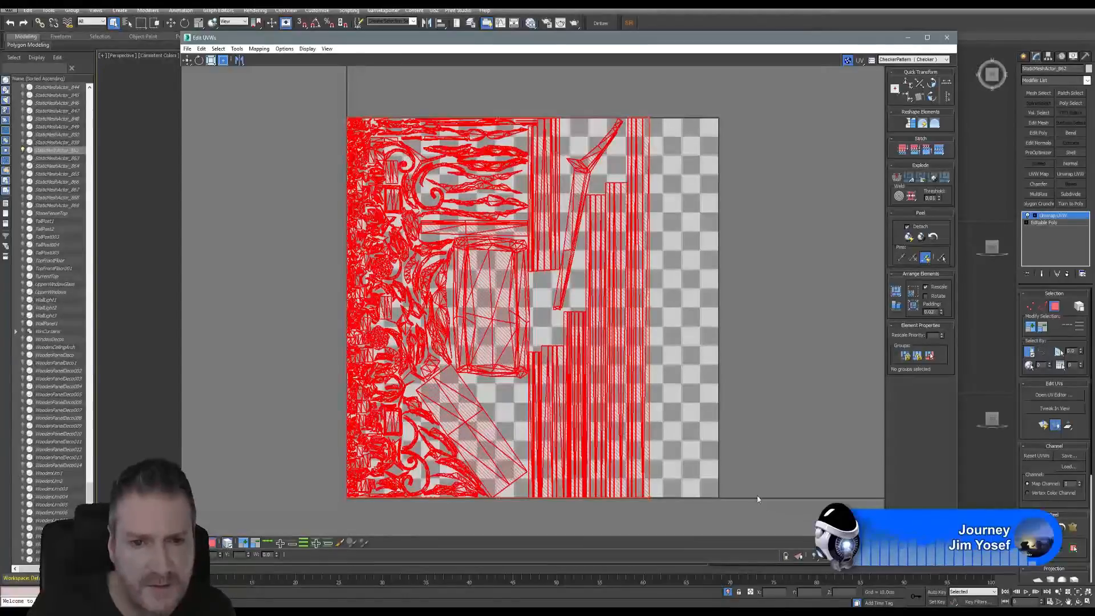
left_click(759, 360)
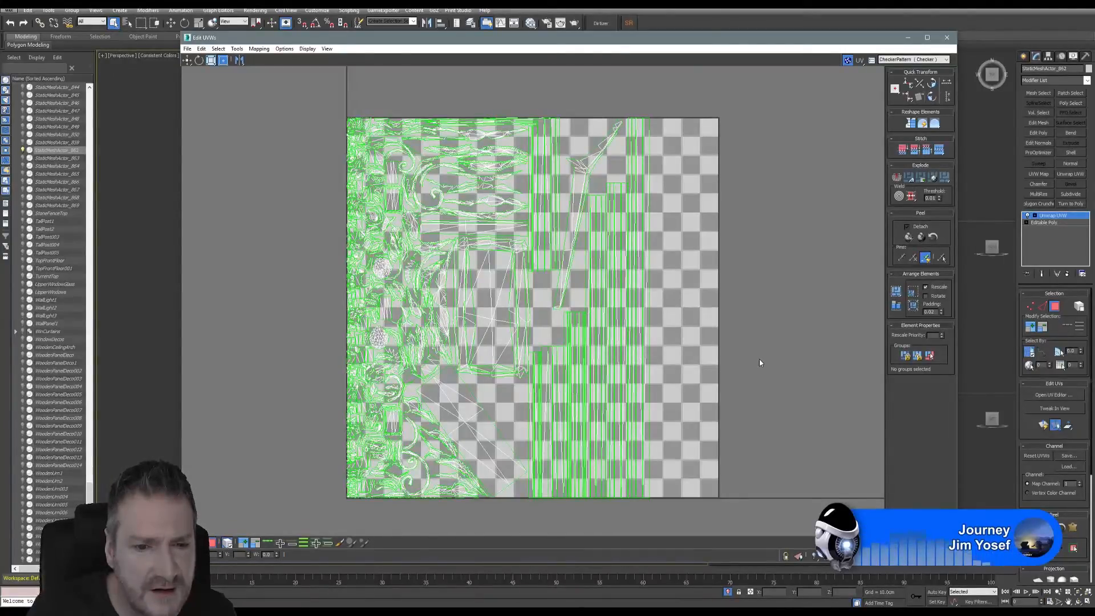
- Inspect individual UV islands of the gate's layout, such as the round disc, the narrow strips and the curled scroll
scroll(406, 290, "up", 5)
scroll(406, 286, "up", 2)
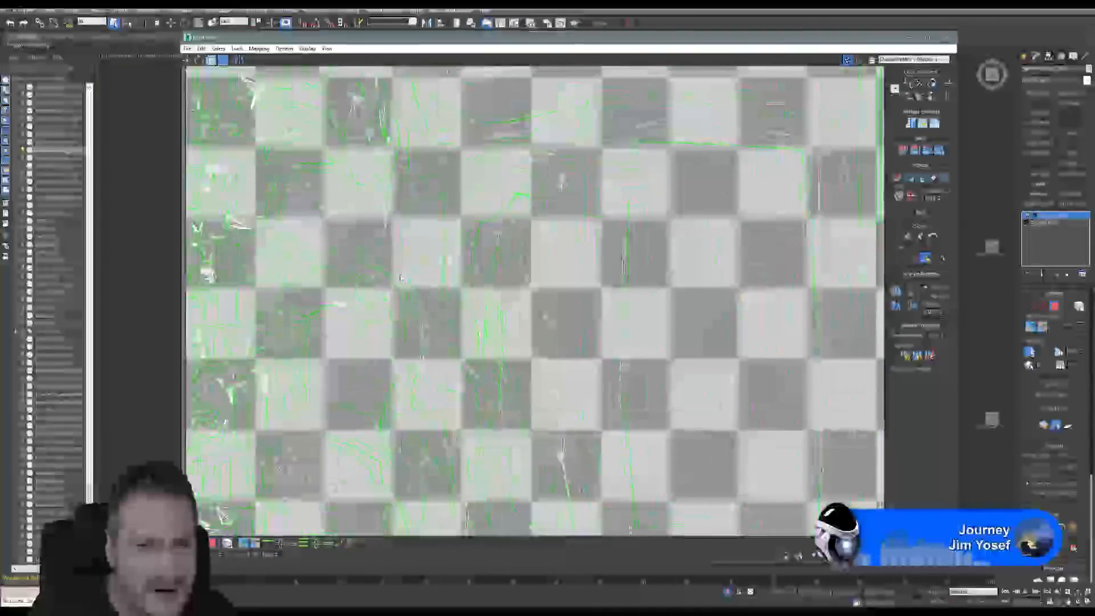
left_click(319, 211)
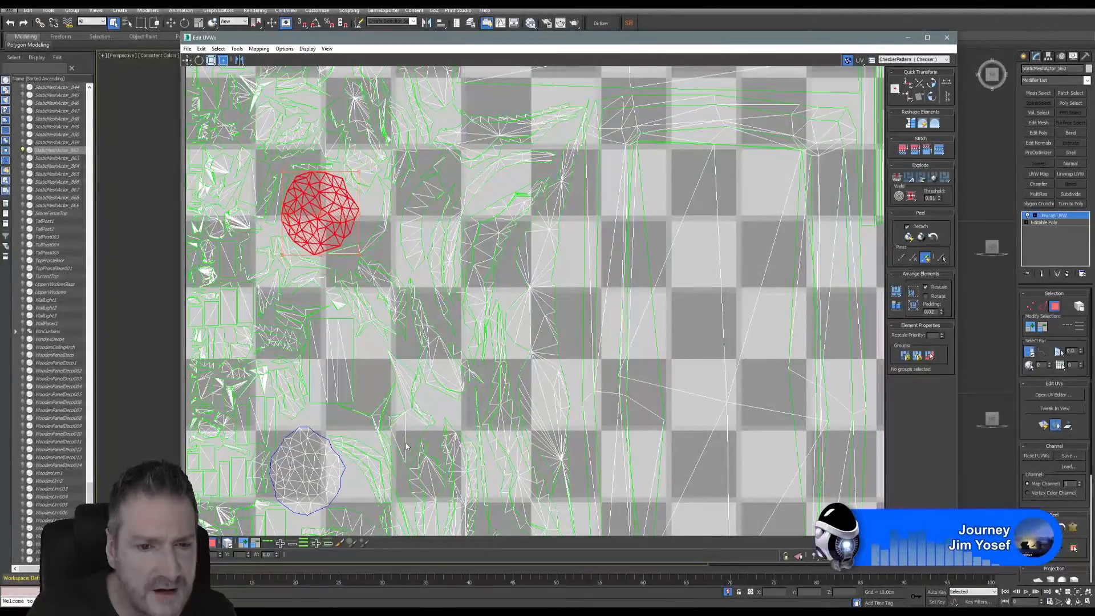
left_click(407, 213)
left_click(531, 238)
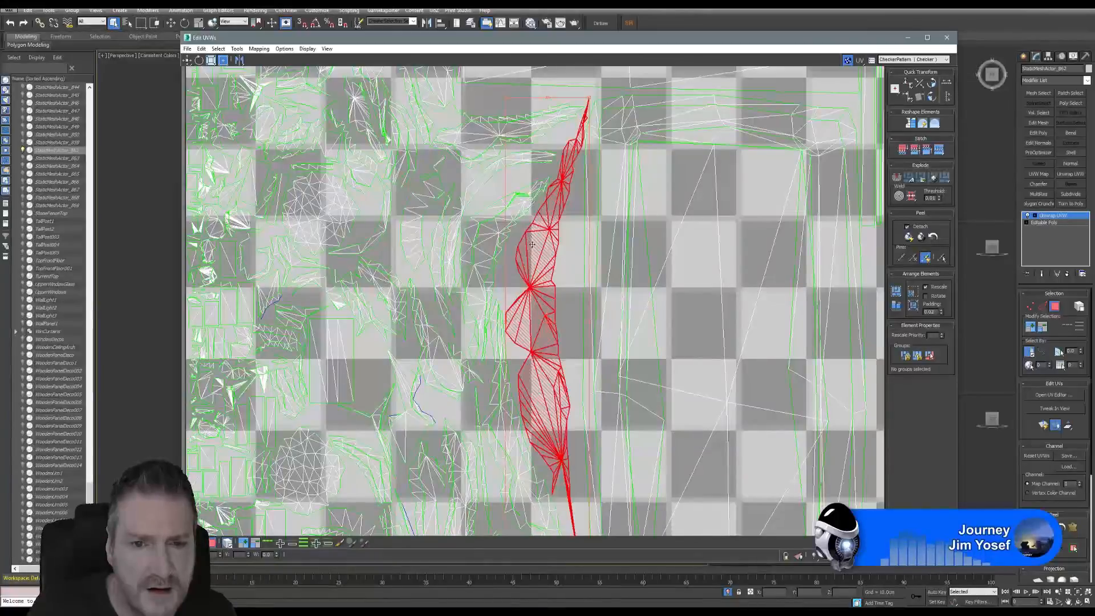
scroll(538, 268, "down", 3)
left_click(416, 138)
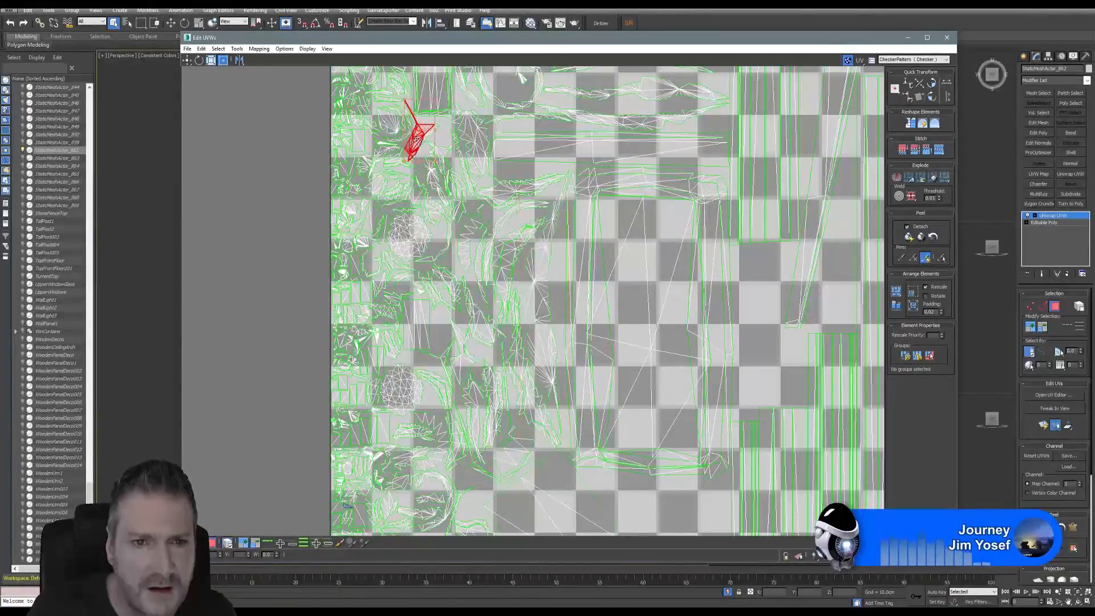
scroll(486, 275, "down", 2)
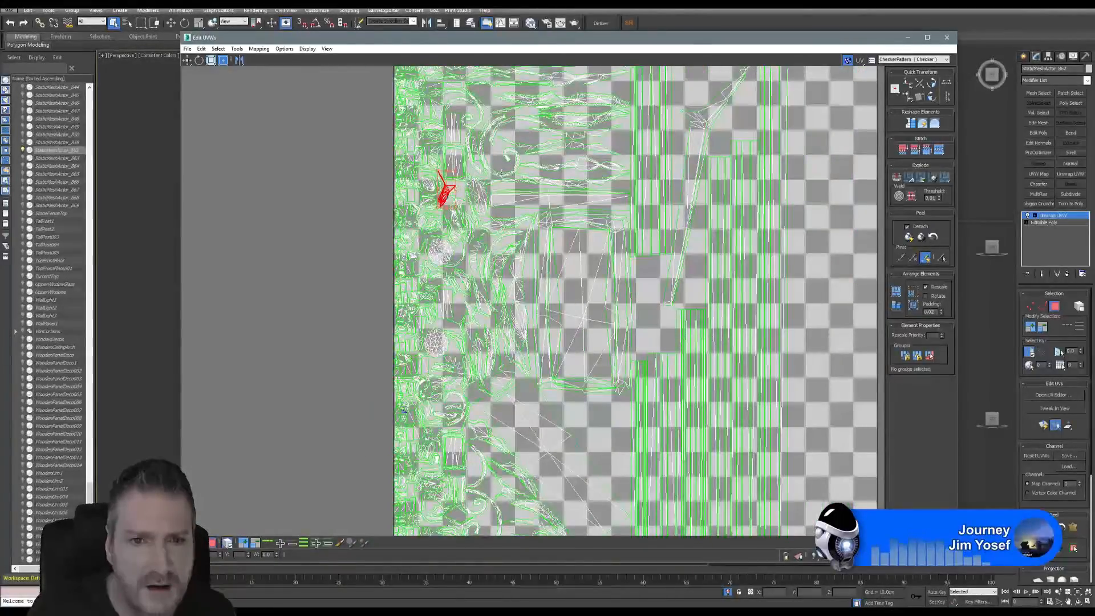
left_click(501, 174)
middle_click_drag(501, 173, 441, 192)
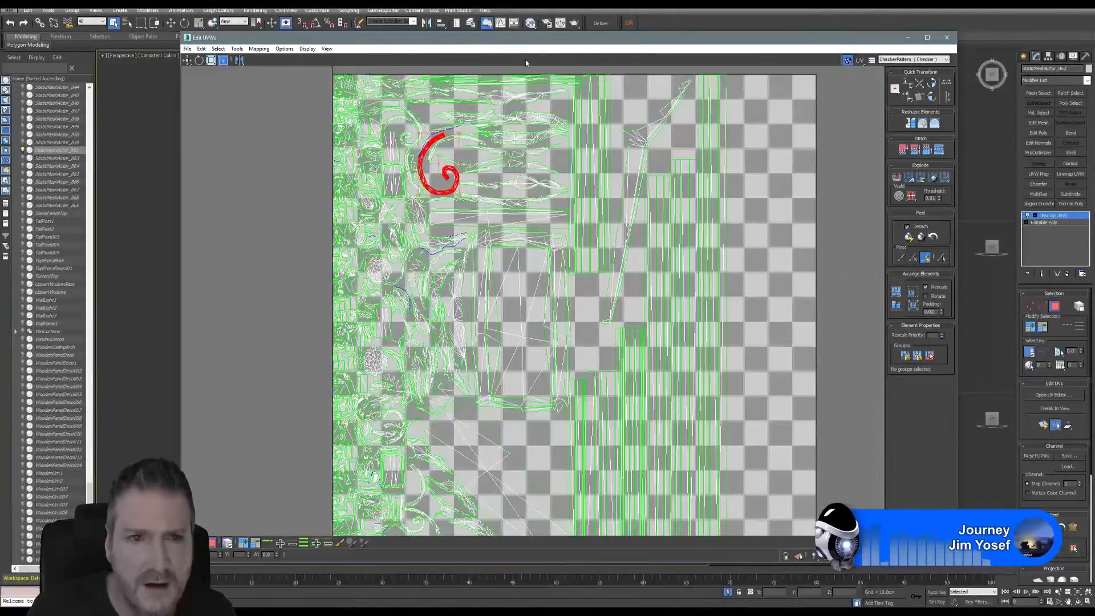
- Place the UV editor beside the gate and check which scroll, ring and bar parts the individual UV islands belong to
left_click_drag(403, 38, 593, 21)
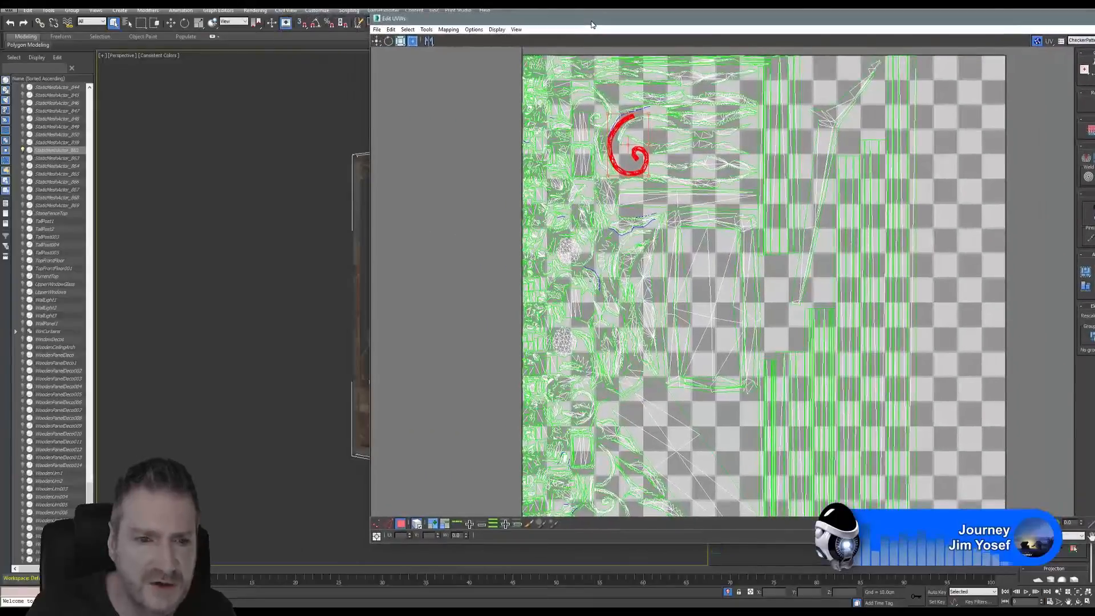
middle_click_drag(291, 235, 140, 236)
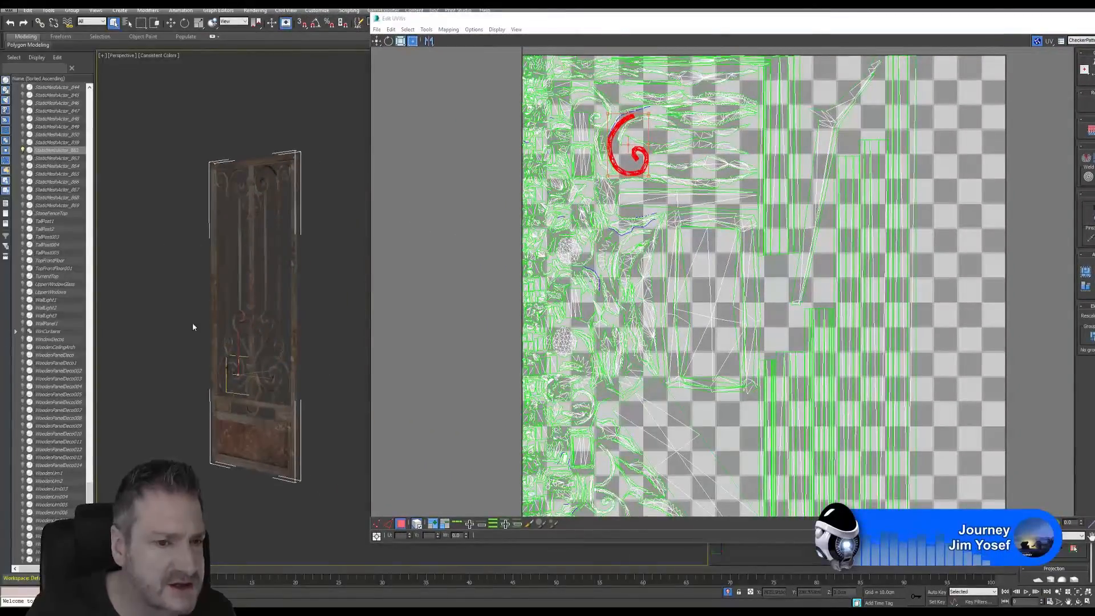
scroll(193, 323, "up", 3)
scroll(220, 344, "up", 3)
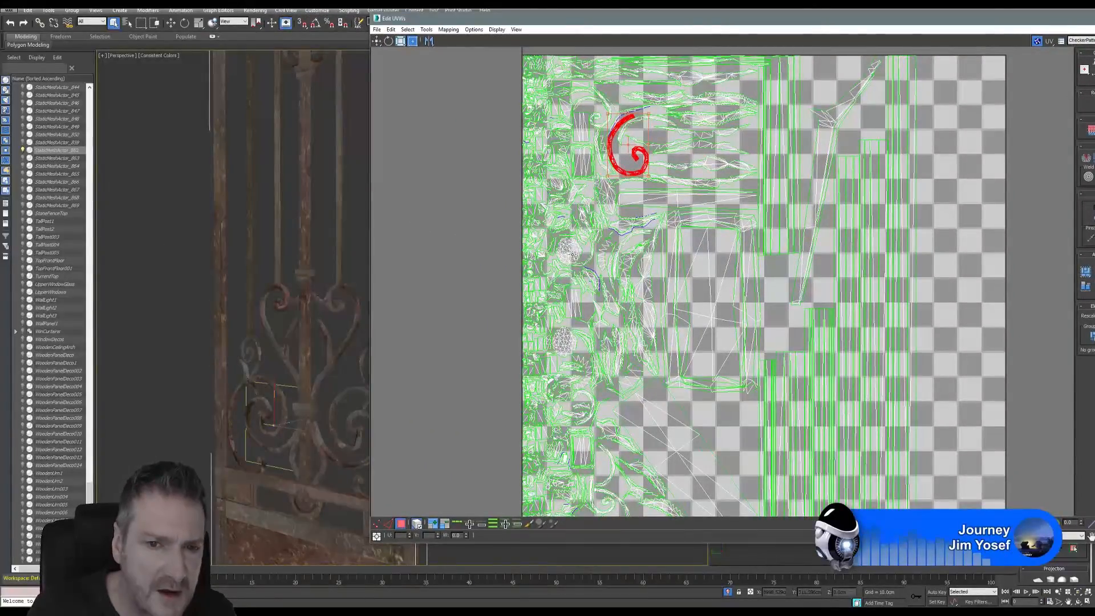
left_click(572, 254)
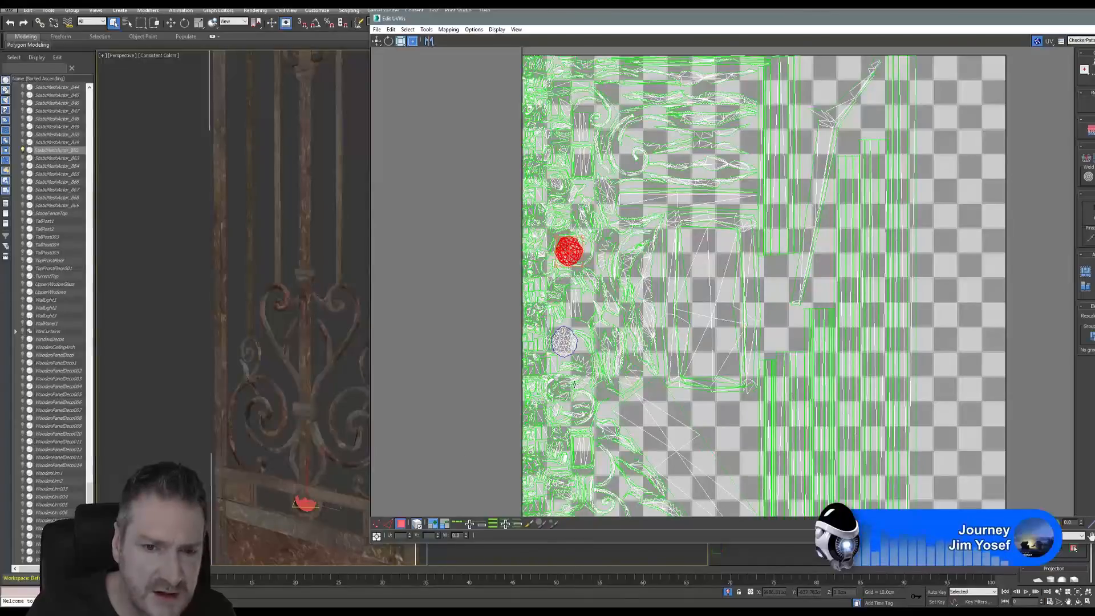
left_click(588, 373)
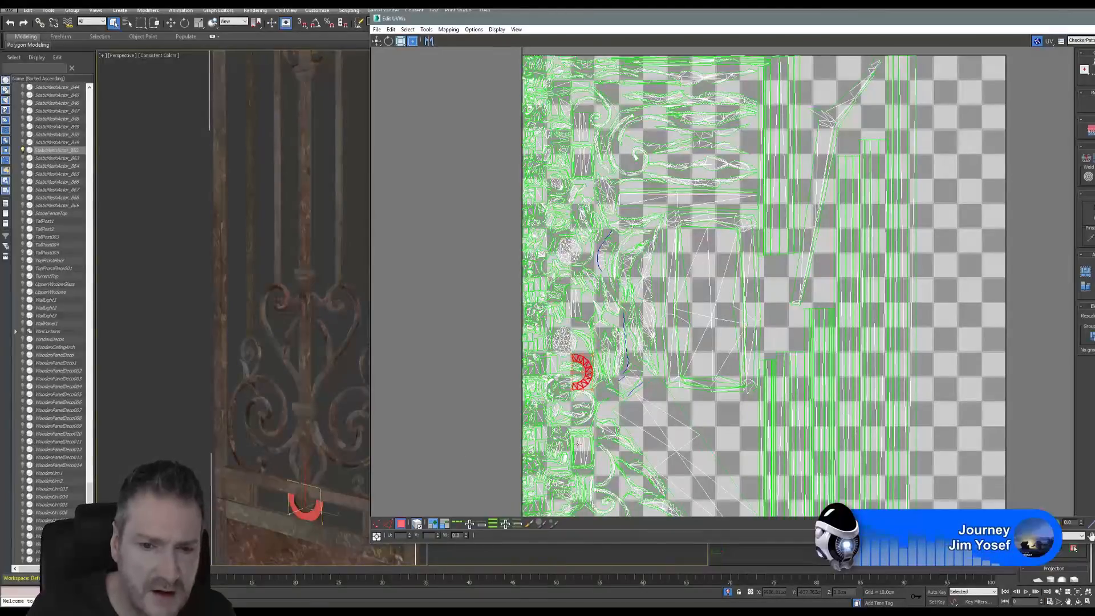
left_click(779, 412)
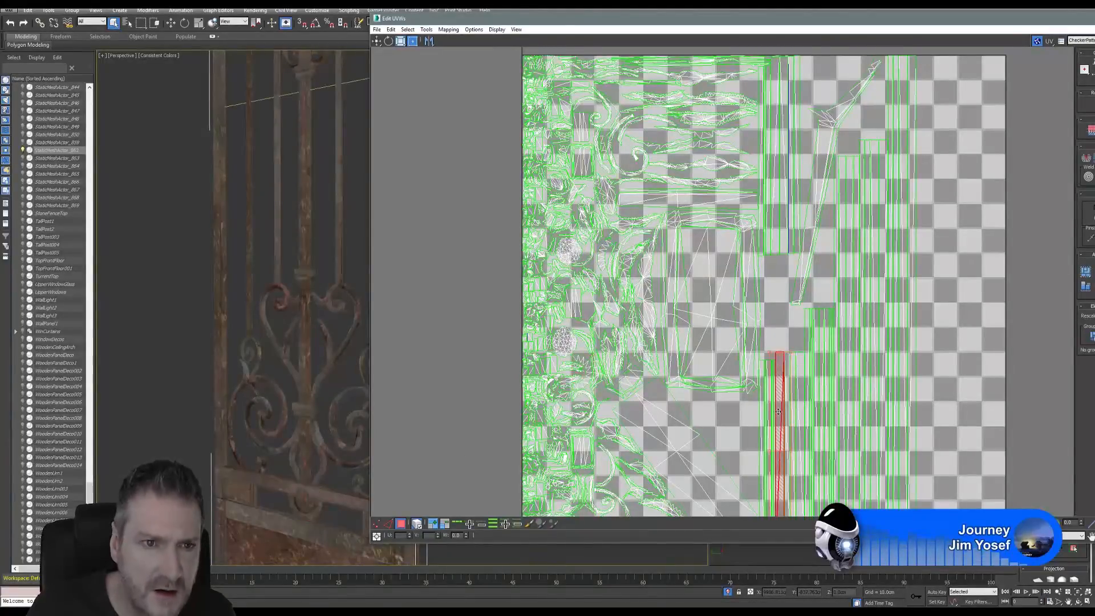
left_click(815, 405)
middle_click_drag(254, 330, 191, 308, "alt")
left_click(851, 323)
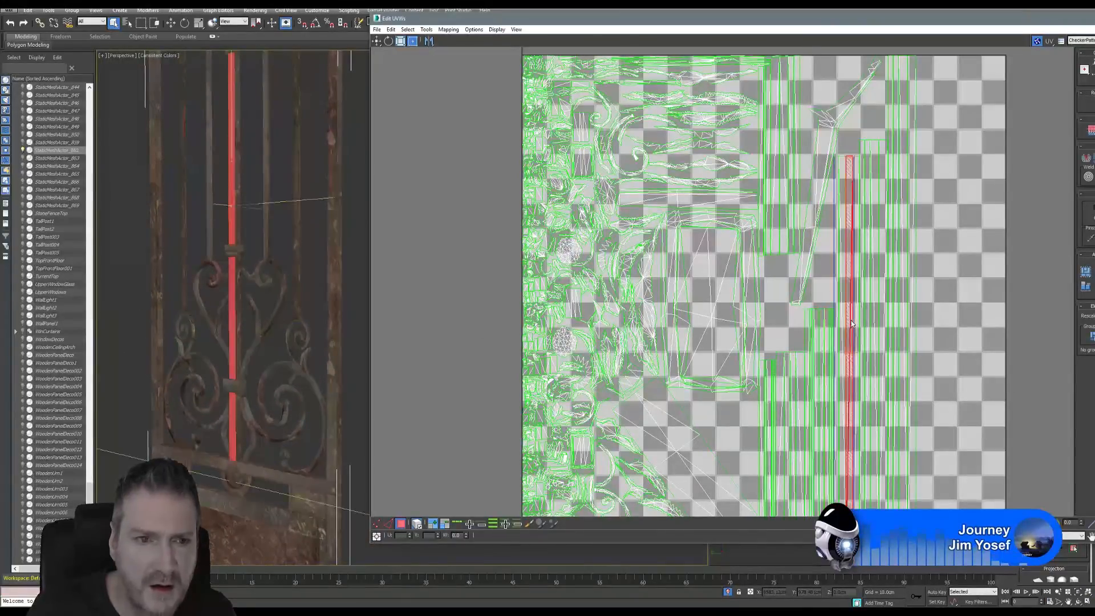
left_click(871, 316)
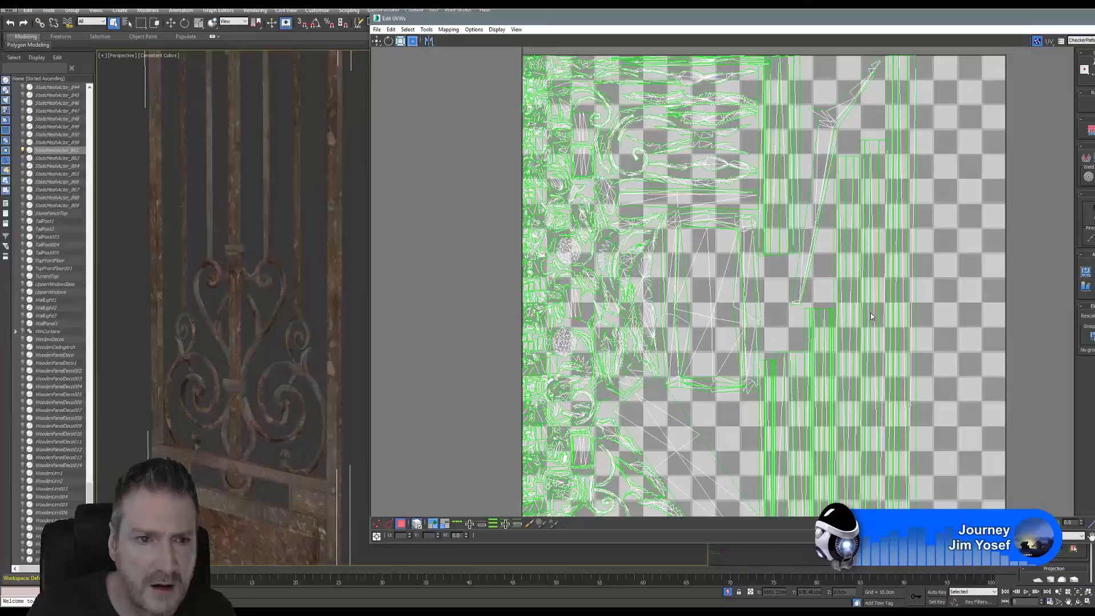
left_click(900, 308)
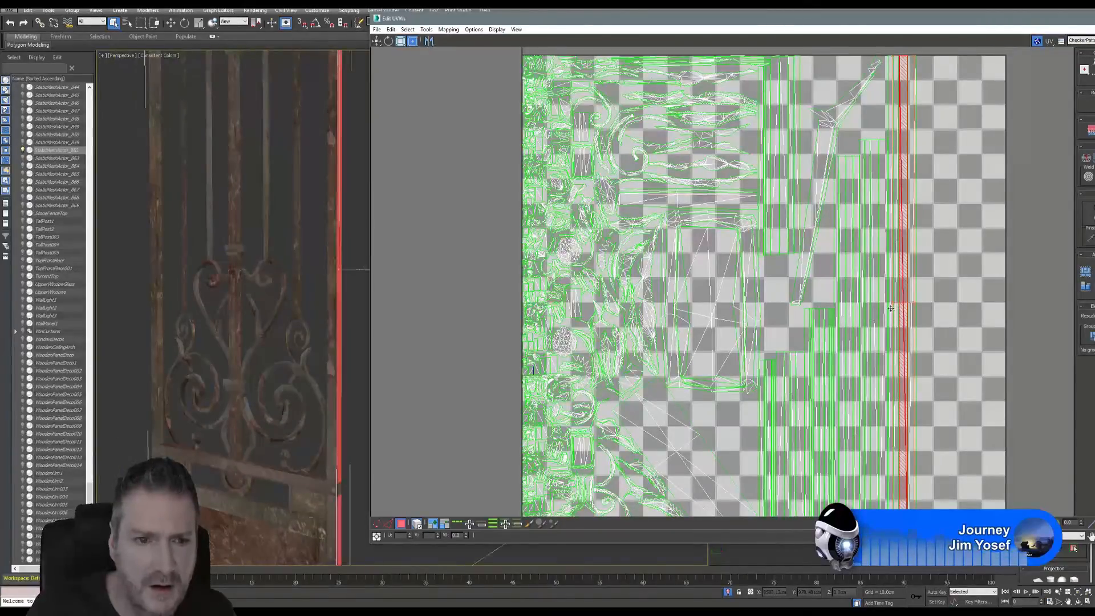
- Check which gate bars the long narrow UV strips belong to and close the UV editor
left_click(890, 309)
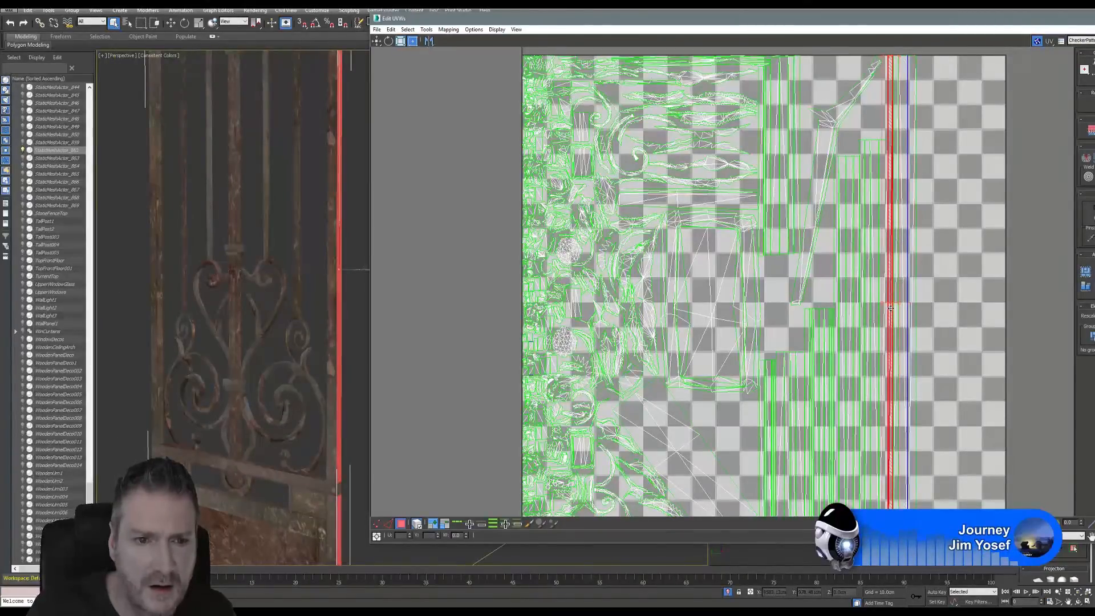
left_click(843, 353)
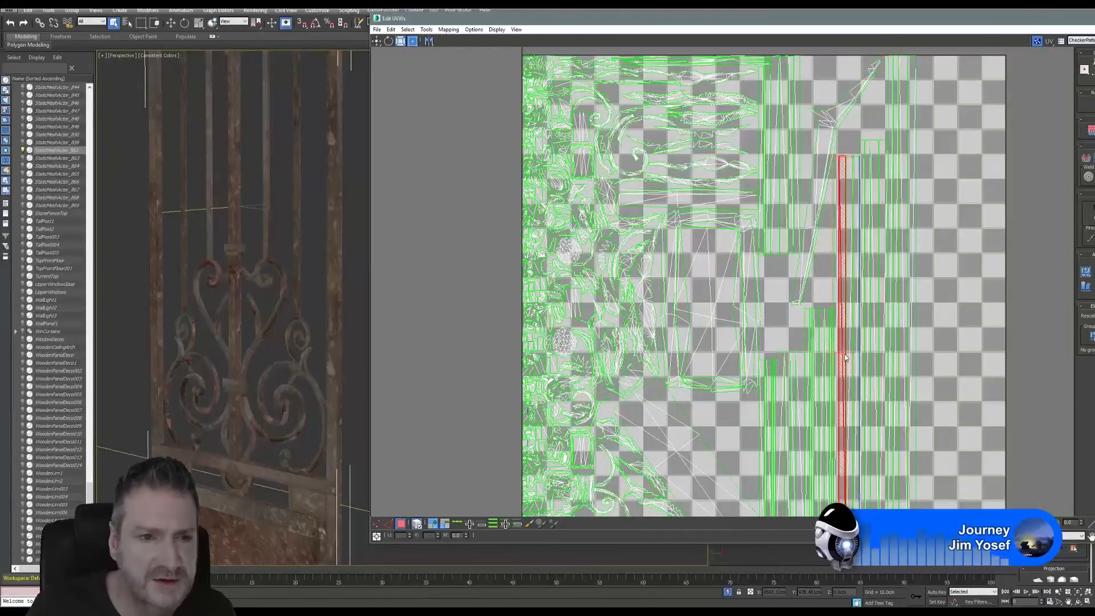
scroll(789, 353, "down", 4)
left_click(1073, 22)
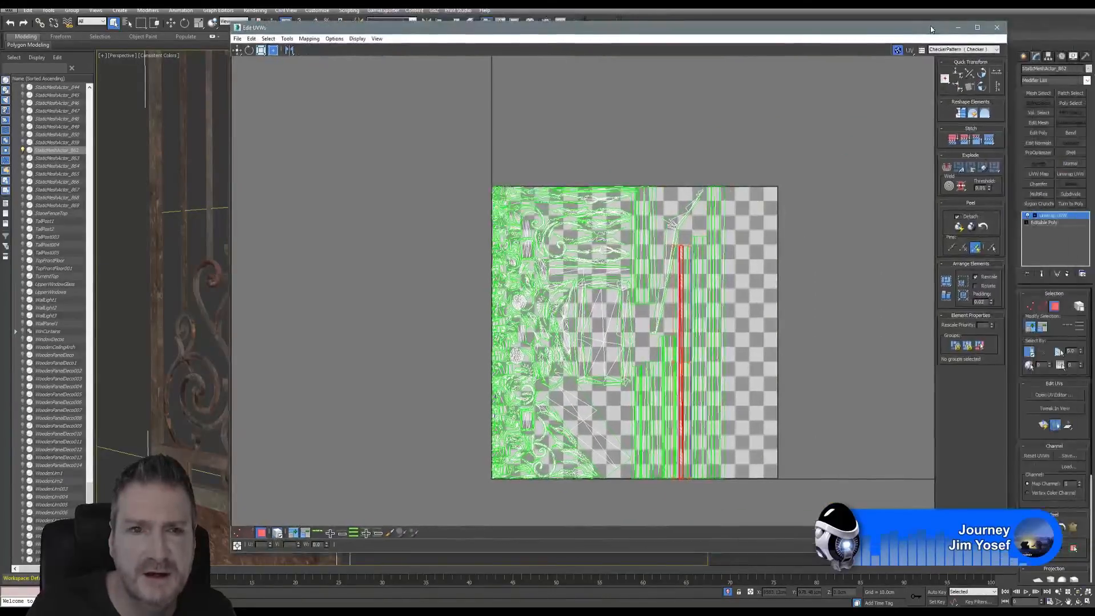
left_click(996, 26)
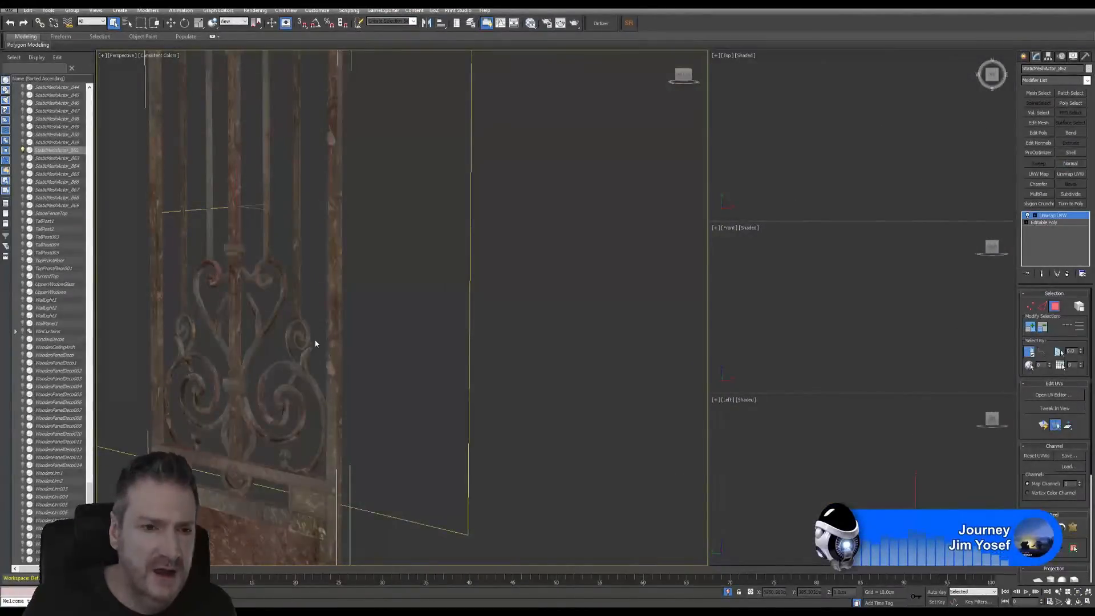
- Leave polygon mode on the gate and remove its Unwrap UVW modifier, leaving only the Editable Poly
scroll(315, 299, "down", 2)
middle_click_drag(320, 297, 420, 300)
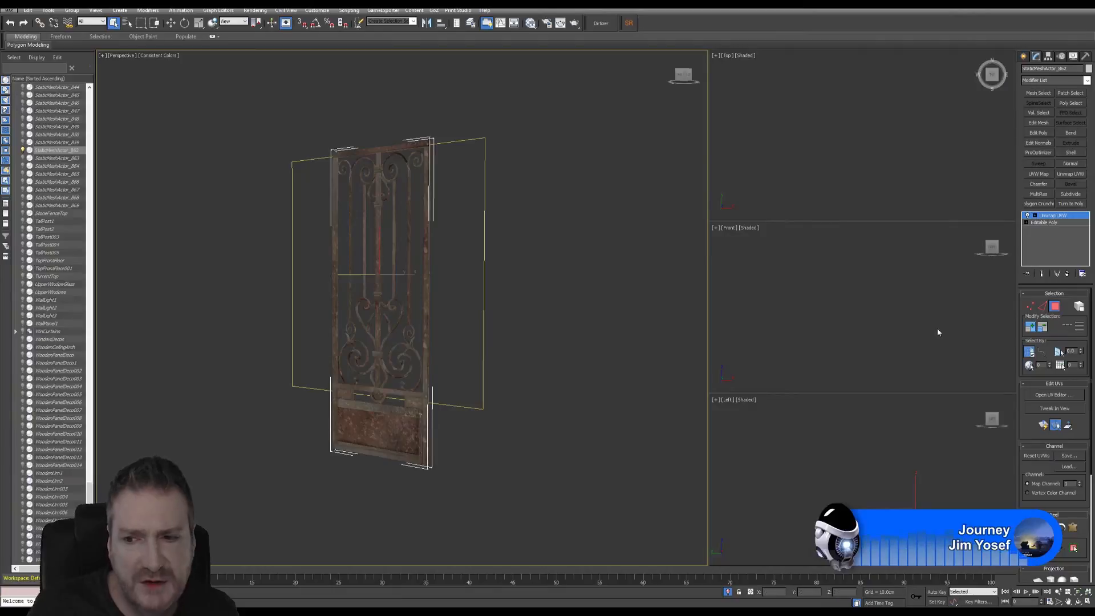
left_click(1054, 305)
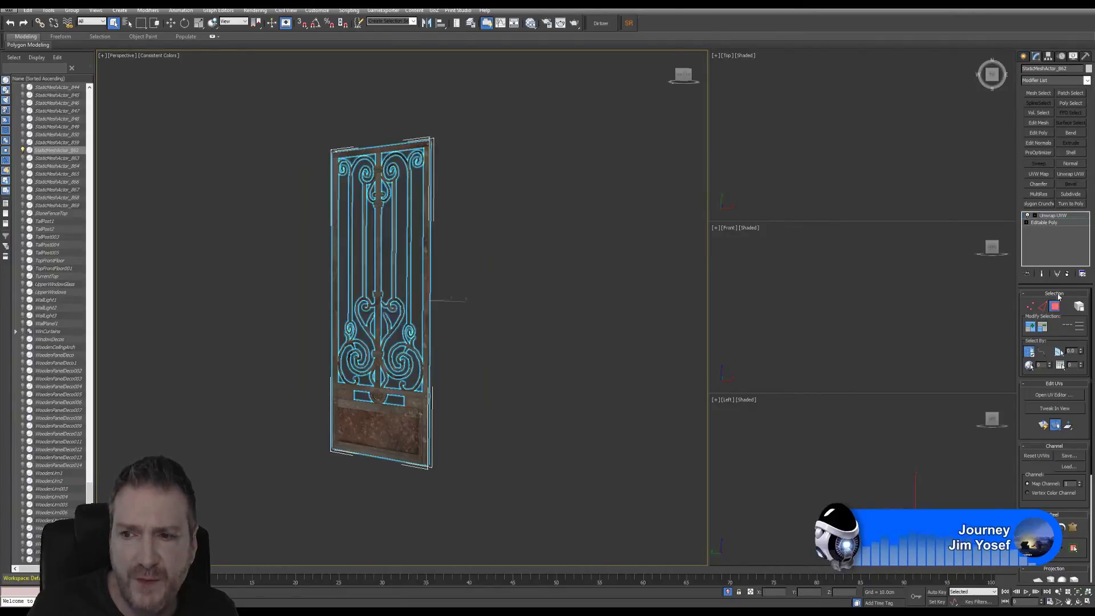
left_click(1068, 274)
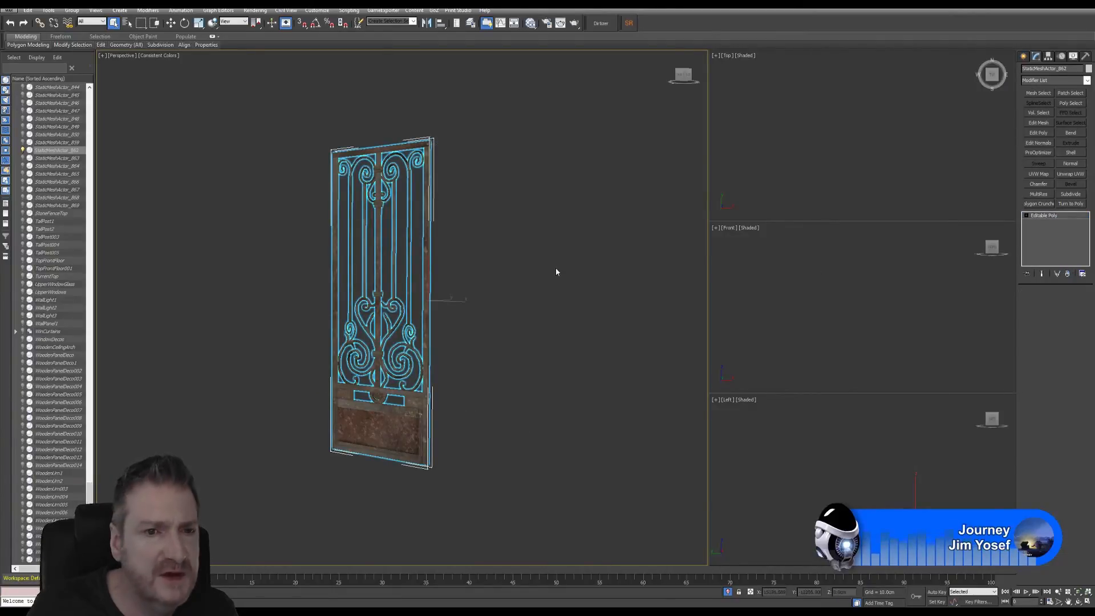
- Rename the iron gate object to IronSection
middle_click_drag(476, 250, 482, 252)
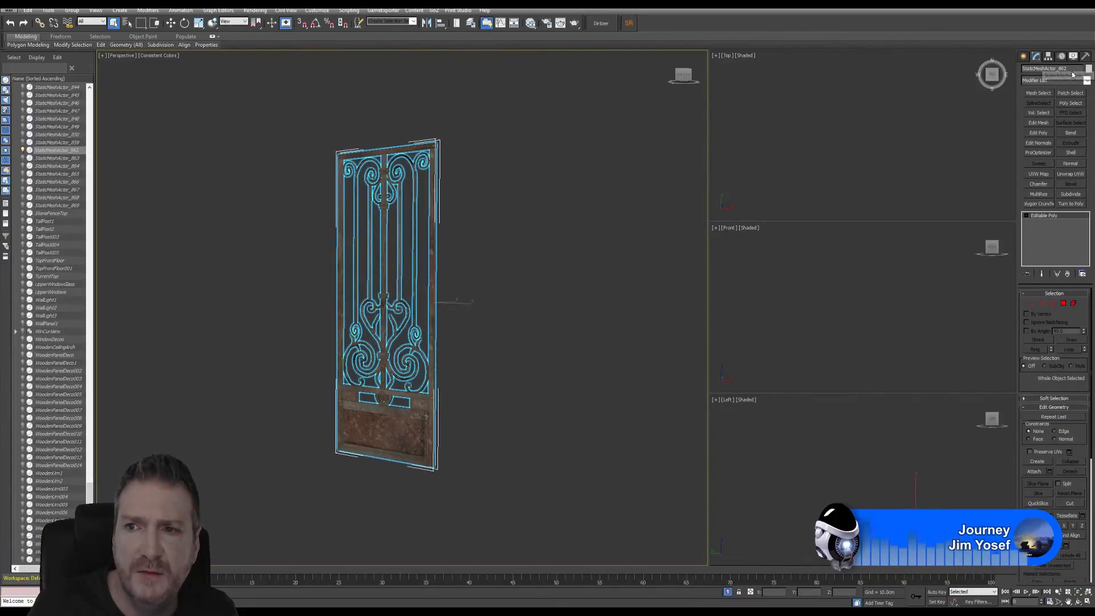
double_click(1052, 68)
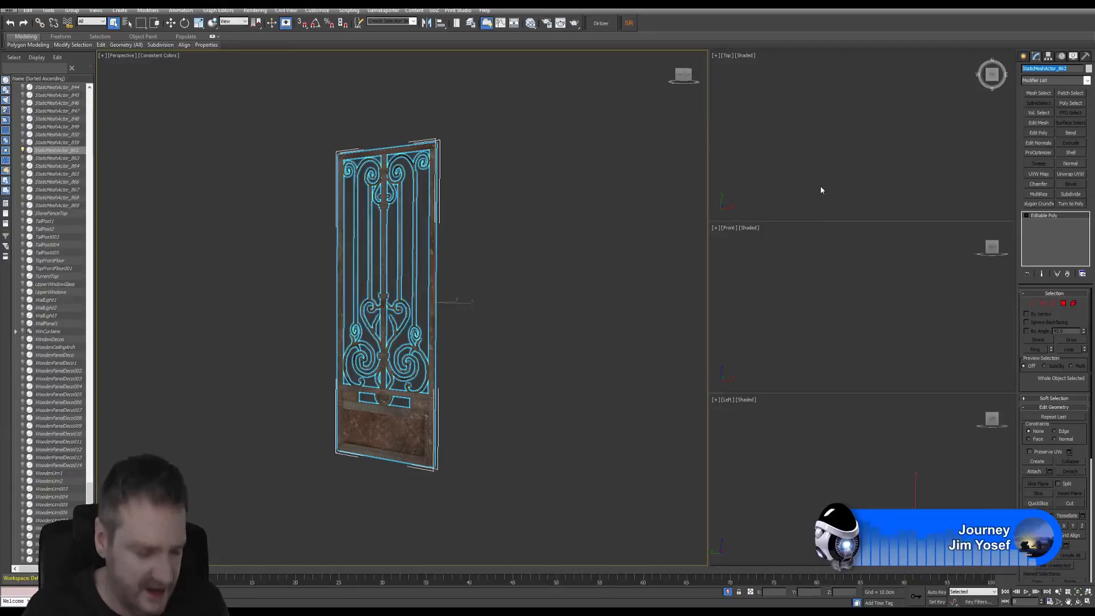
type("IronSection")
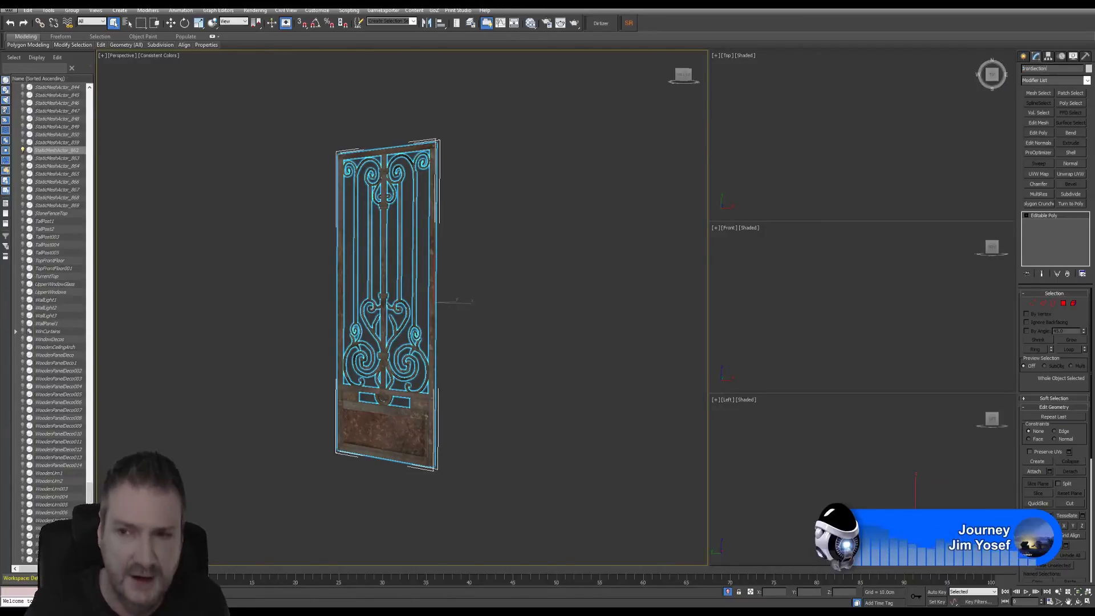
key("Return")
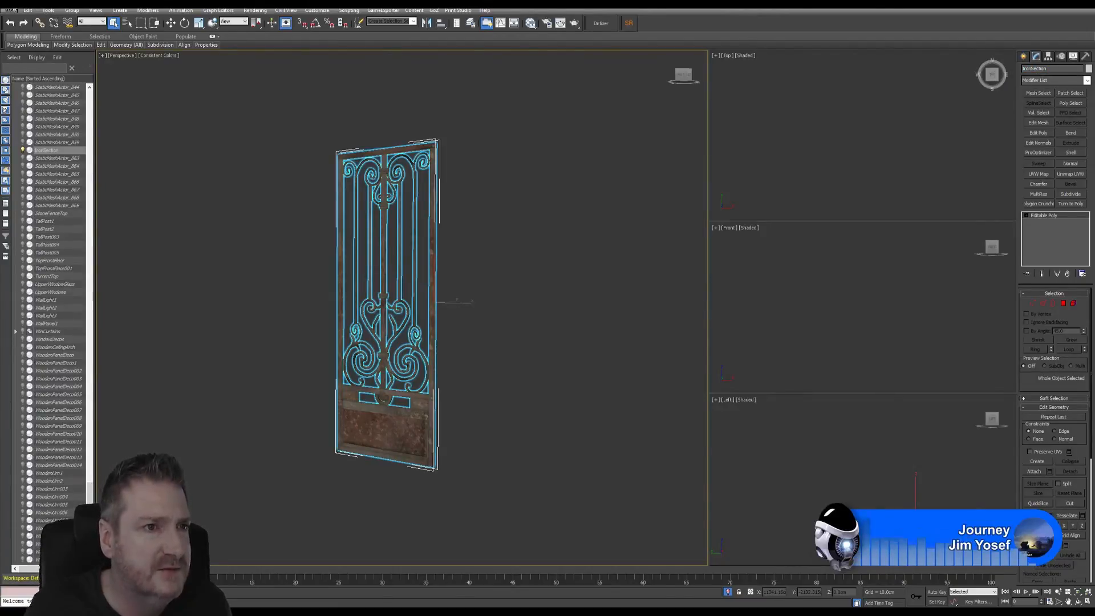
- Start exporting the selected iron gate as FBX and go up from the DecoDoor folder to the Exports folder
left_click(11, 10)
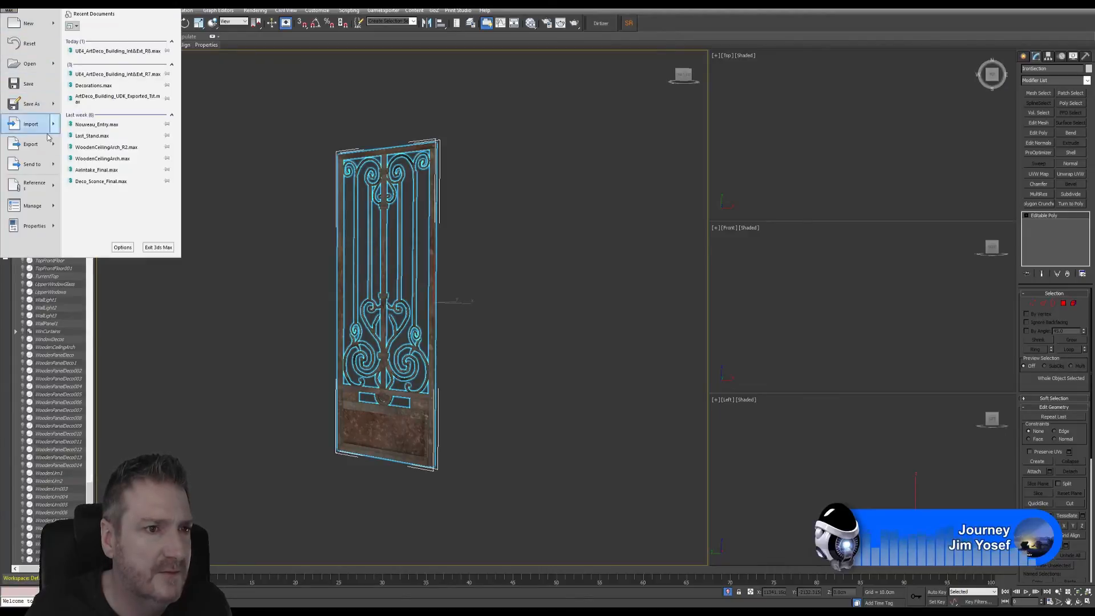
mouse_move(31, 144)
left_click(97, 71)
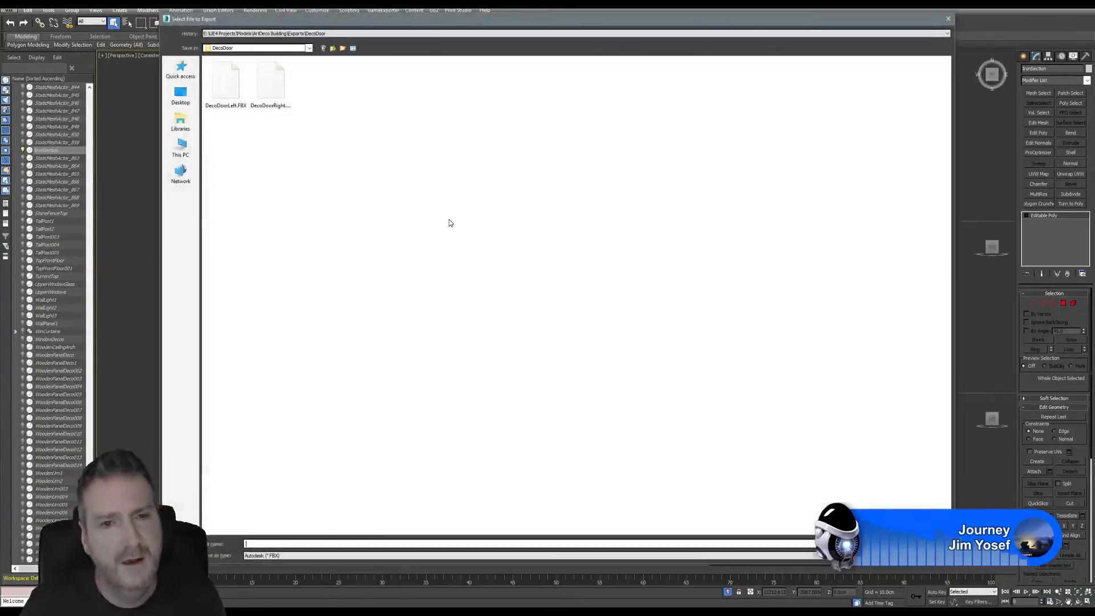
left_click(334, 49)
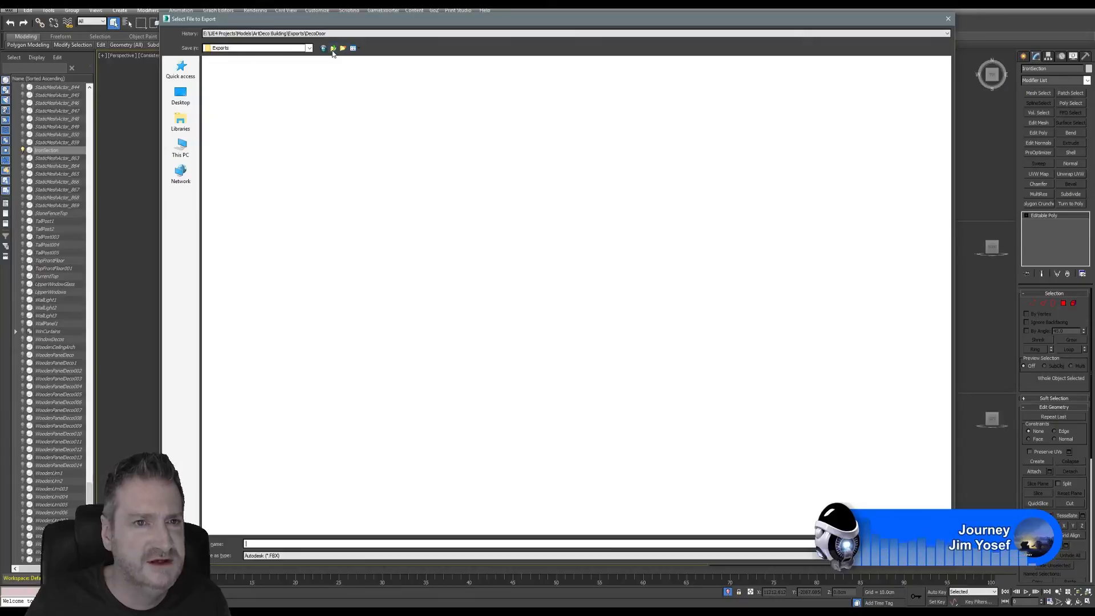